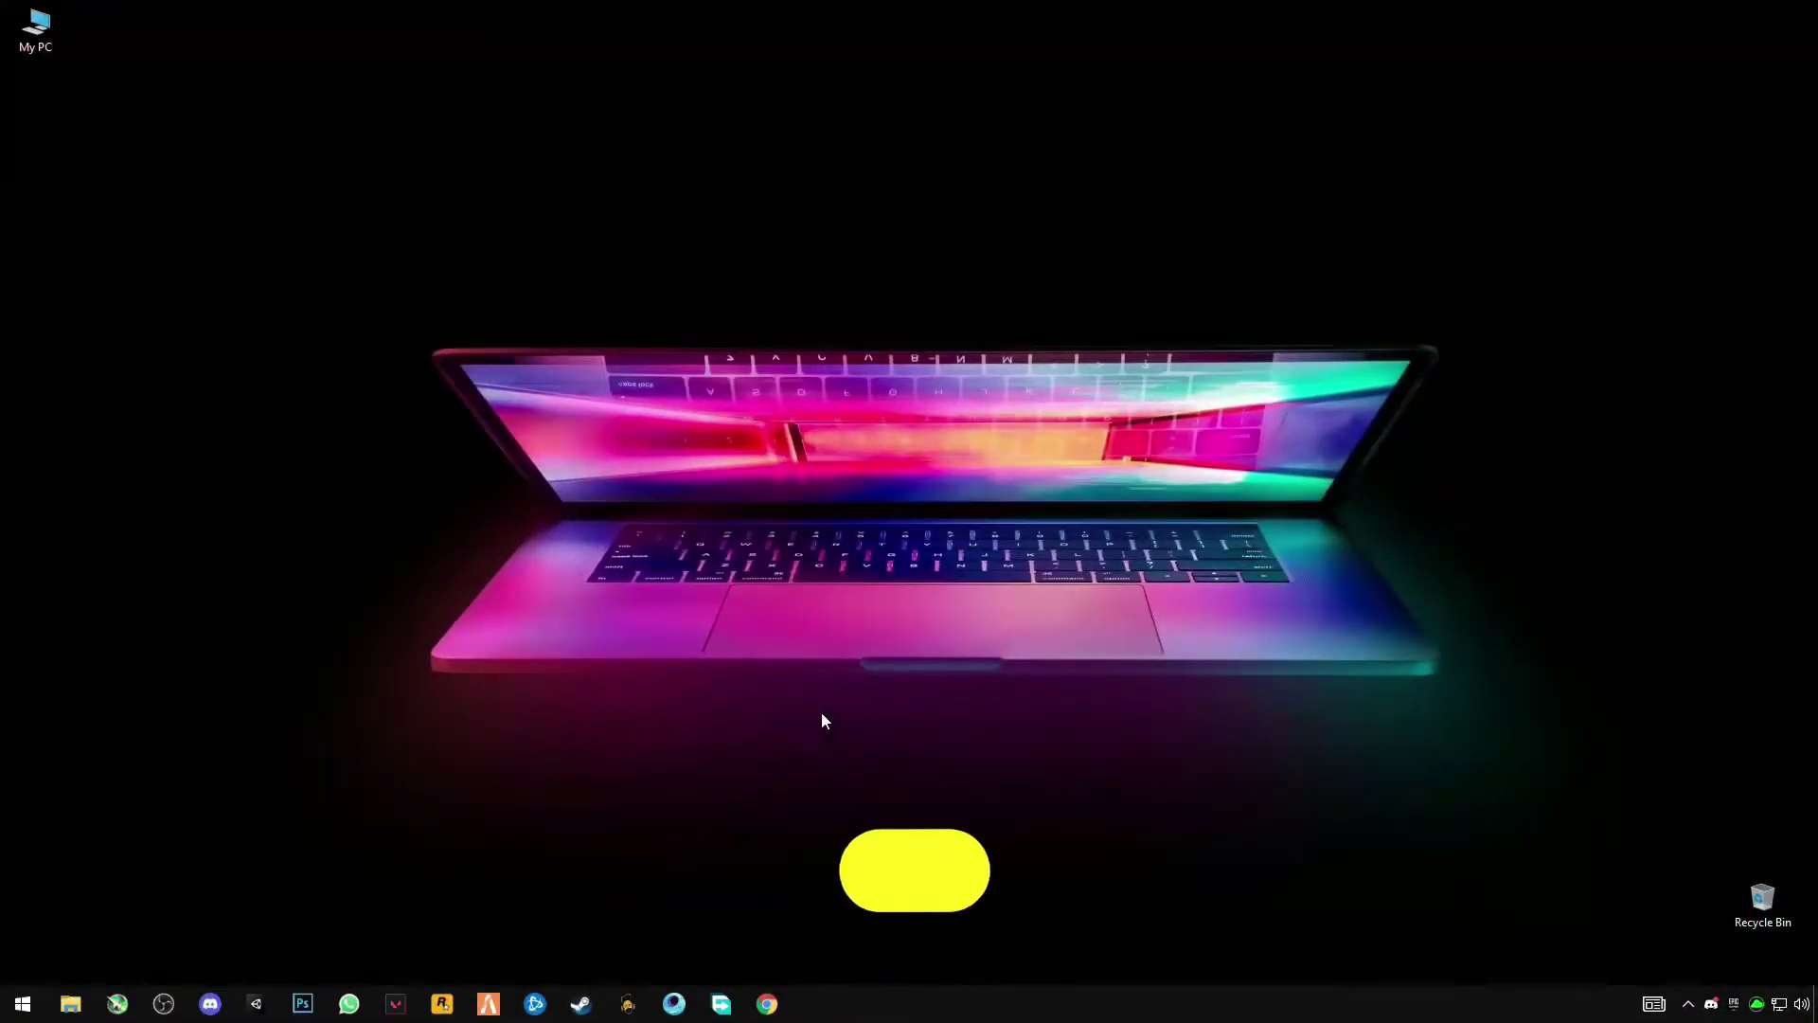
Quit GameLoop, Skype, Battle.net and Steam, which are running in the background.
click(1684, 1006)
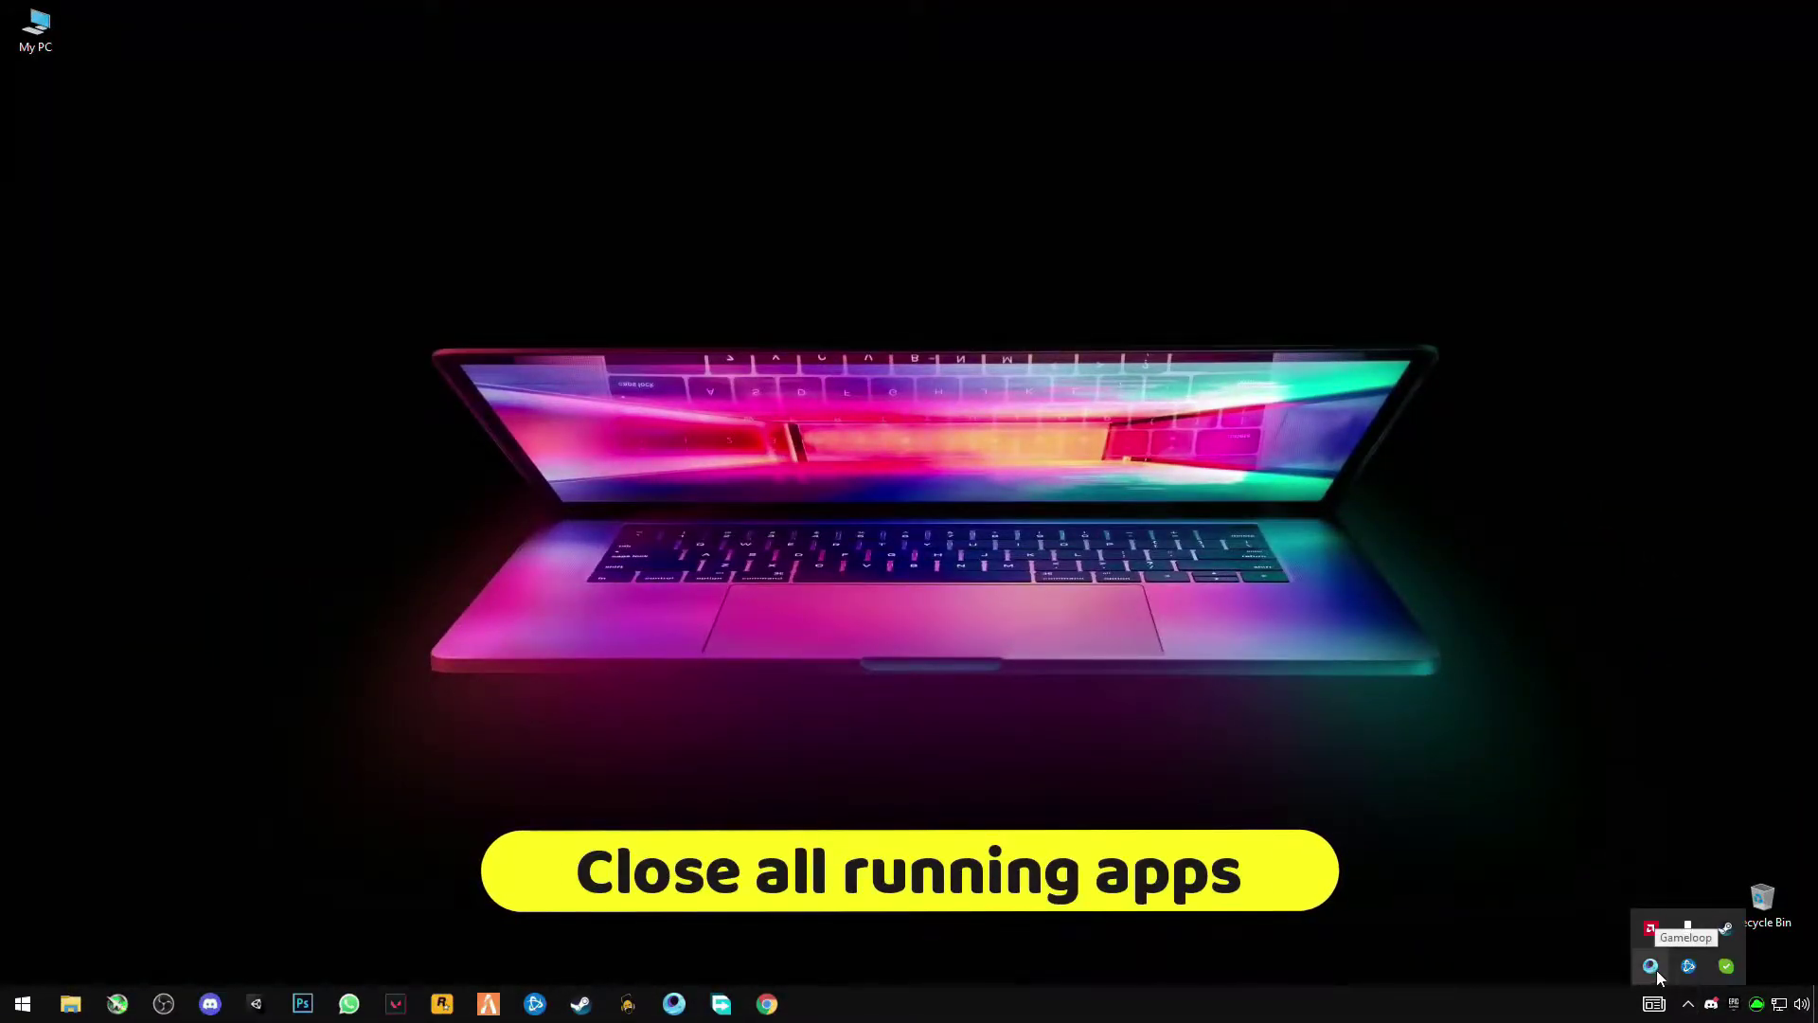
click(1685, 957)
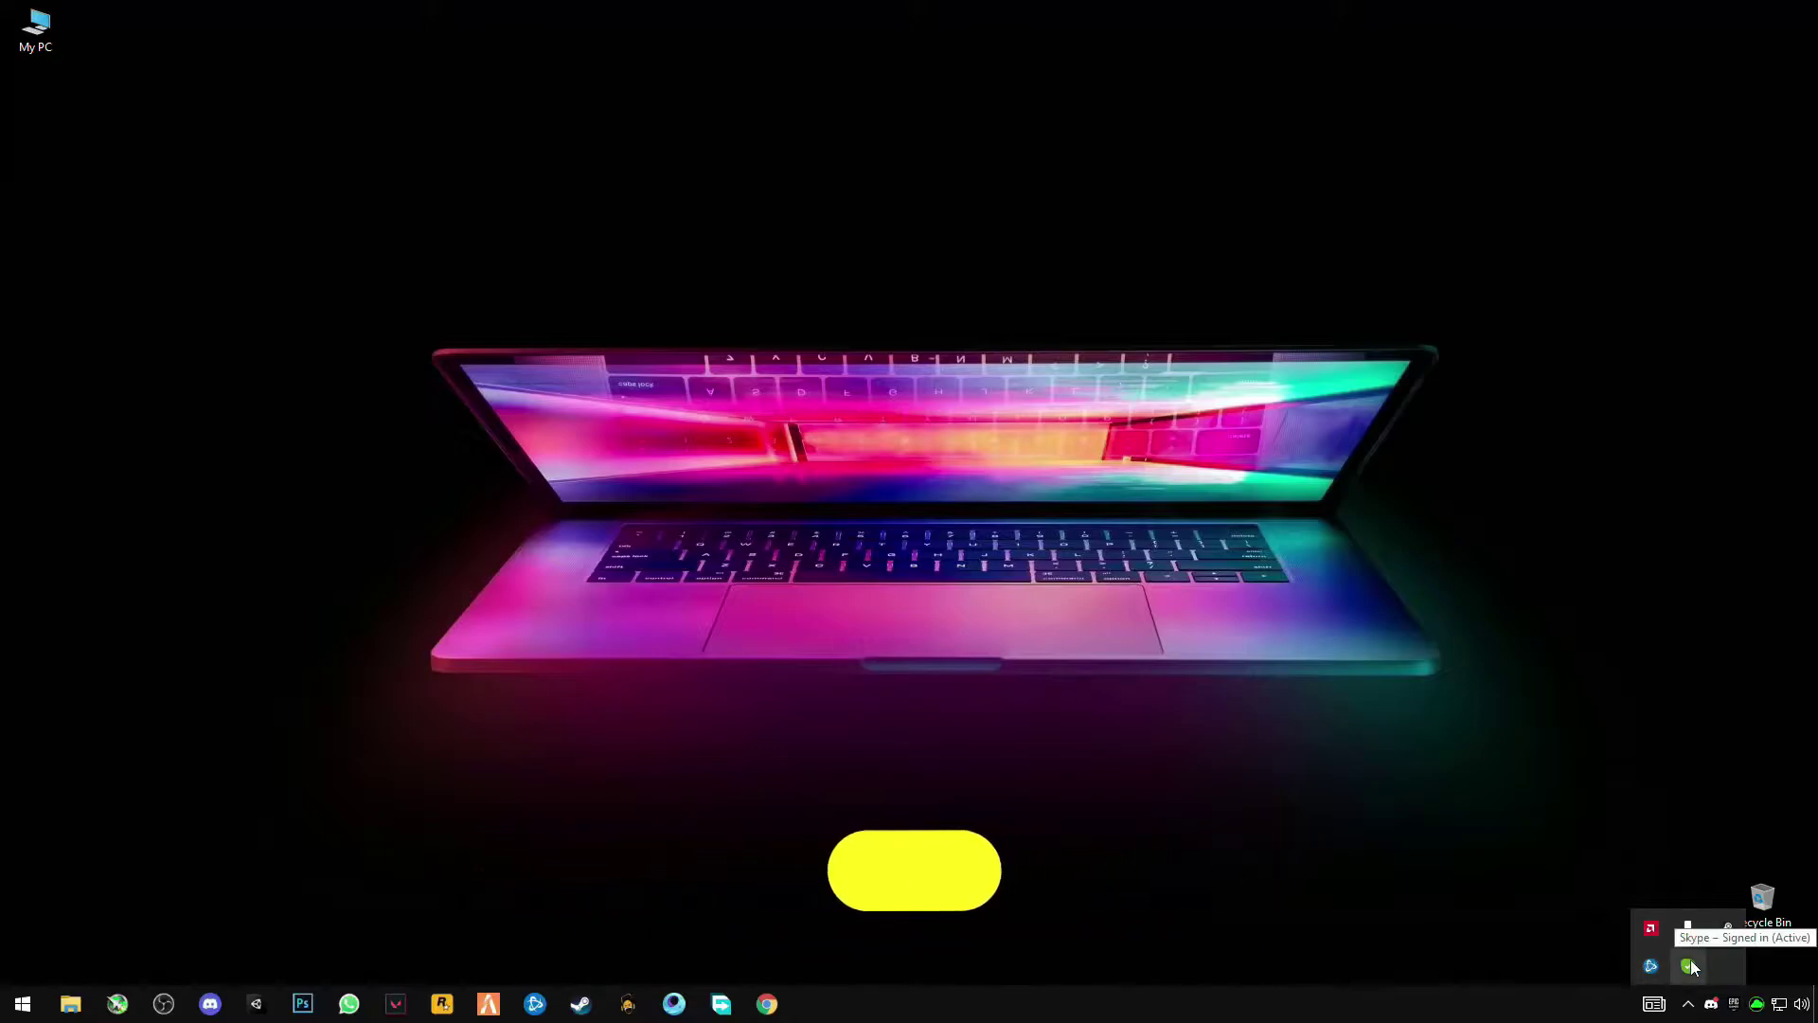
right_click(1688, 968)
click(1742, 955)
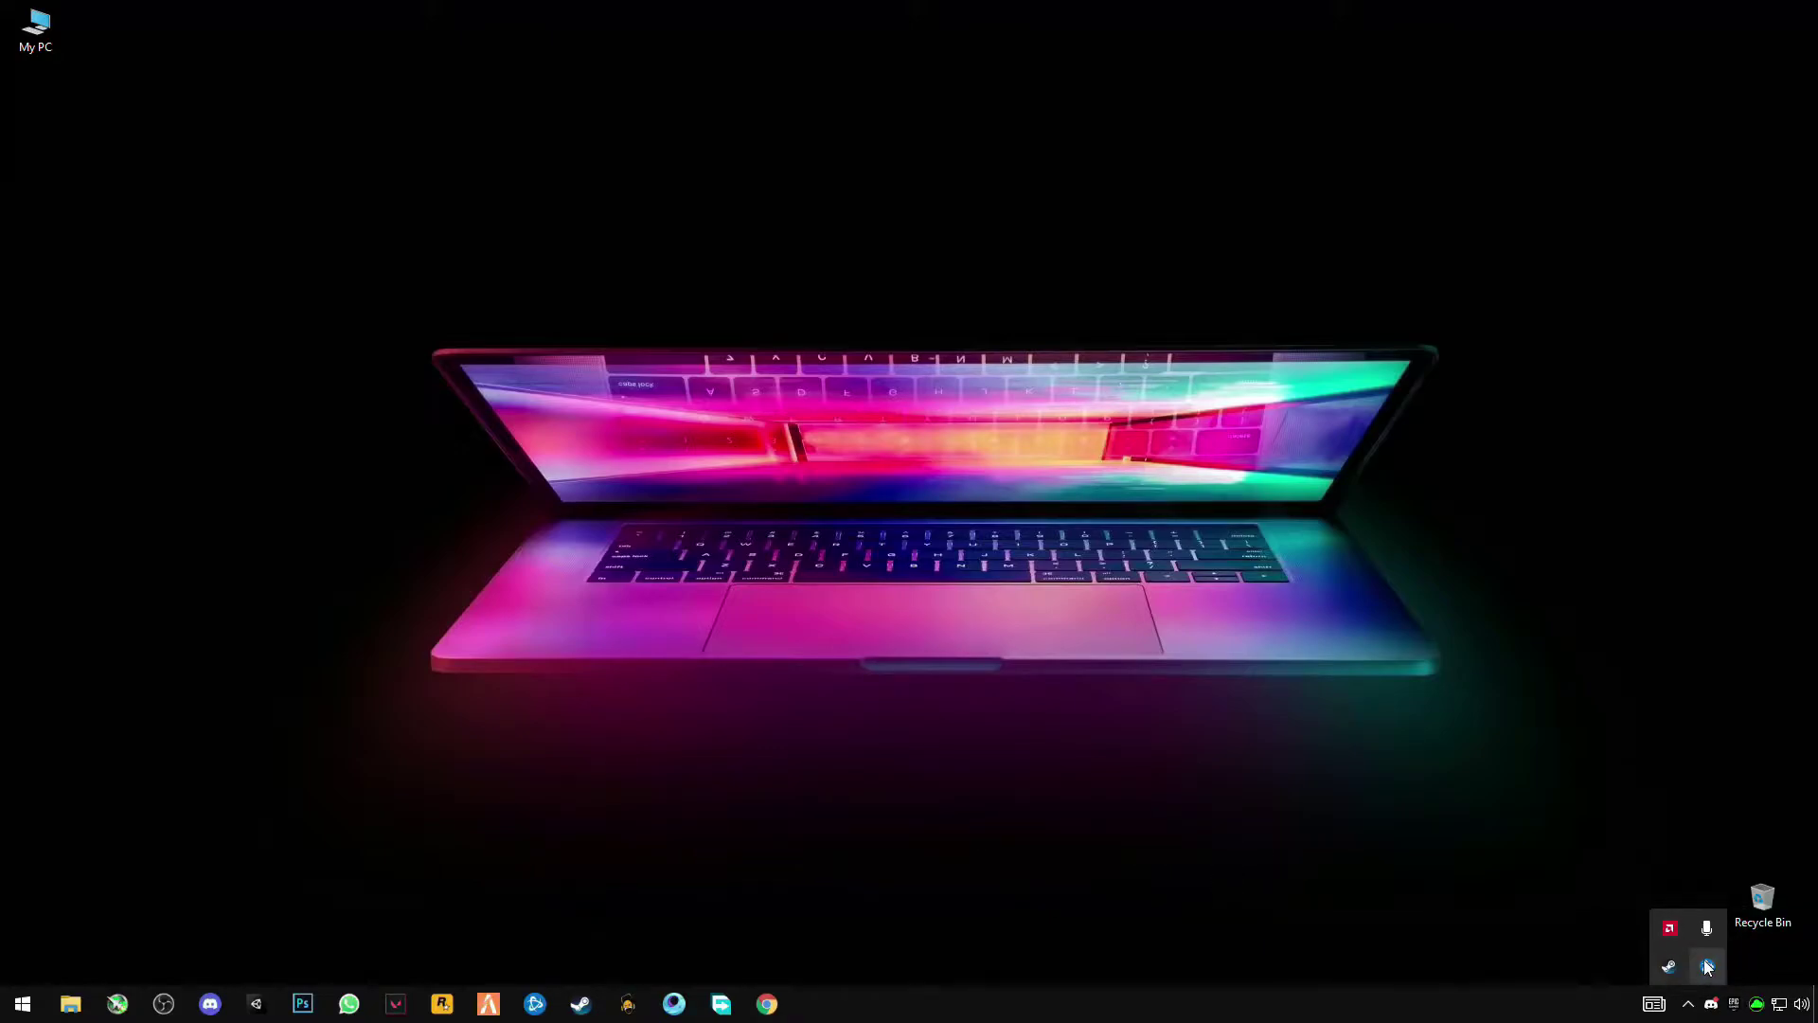
right_click(1708, 966)
click(1687, 939)
right_click(1670, 964)
click(1695, 950)
Quit Discord and exit the Epic Games Launcher running in the background.
right_click(1711, 1004)
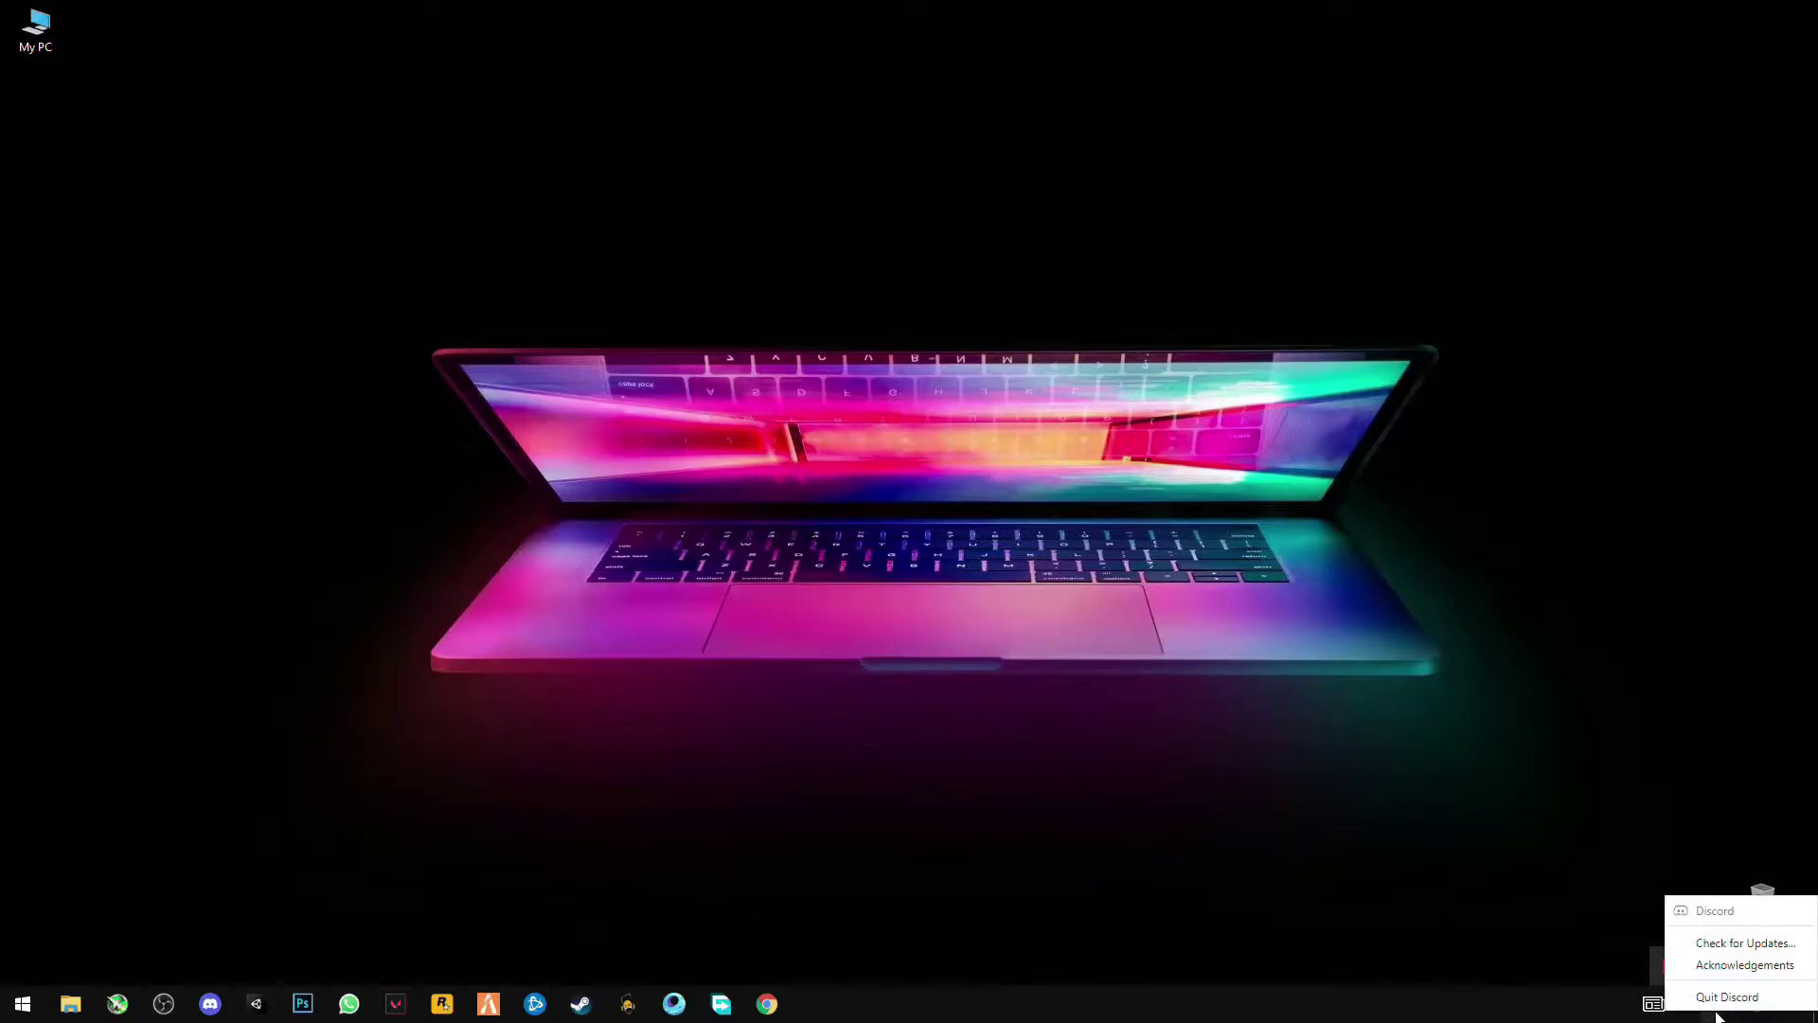
click(1705, 991)
right_click(1734, 1004)
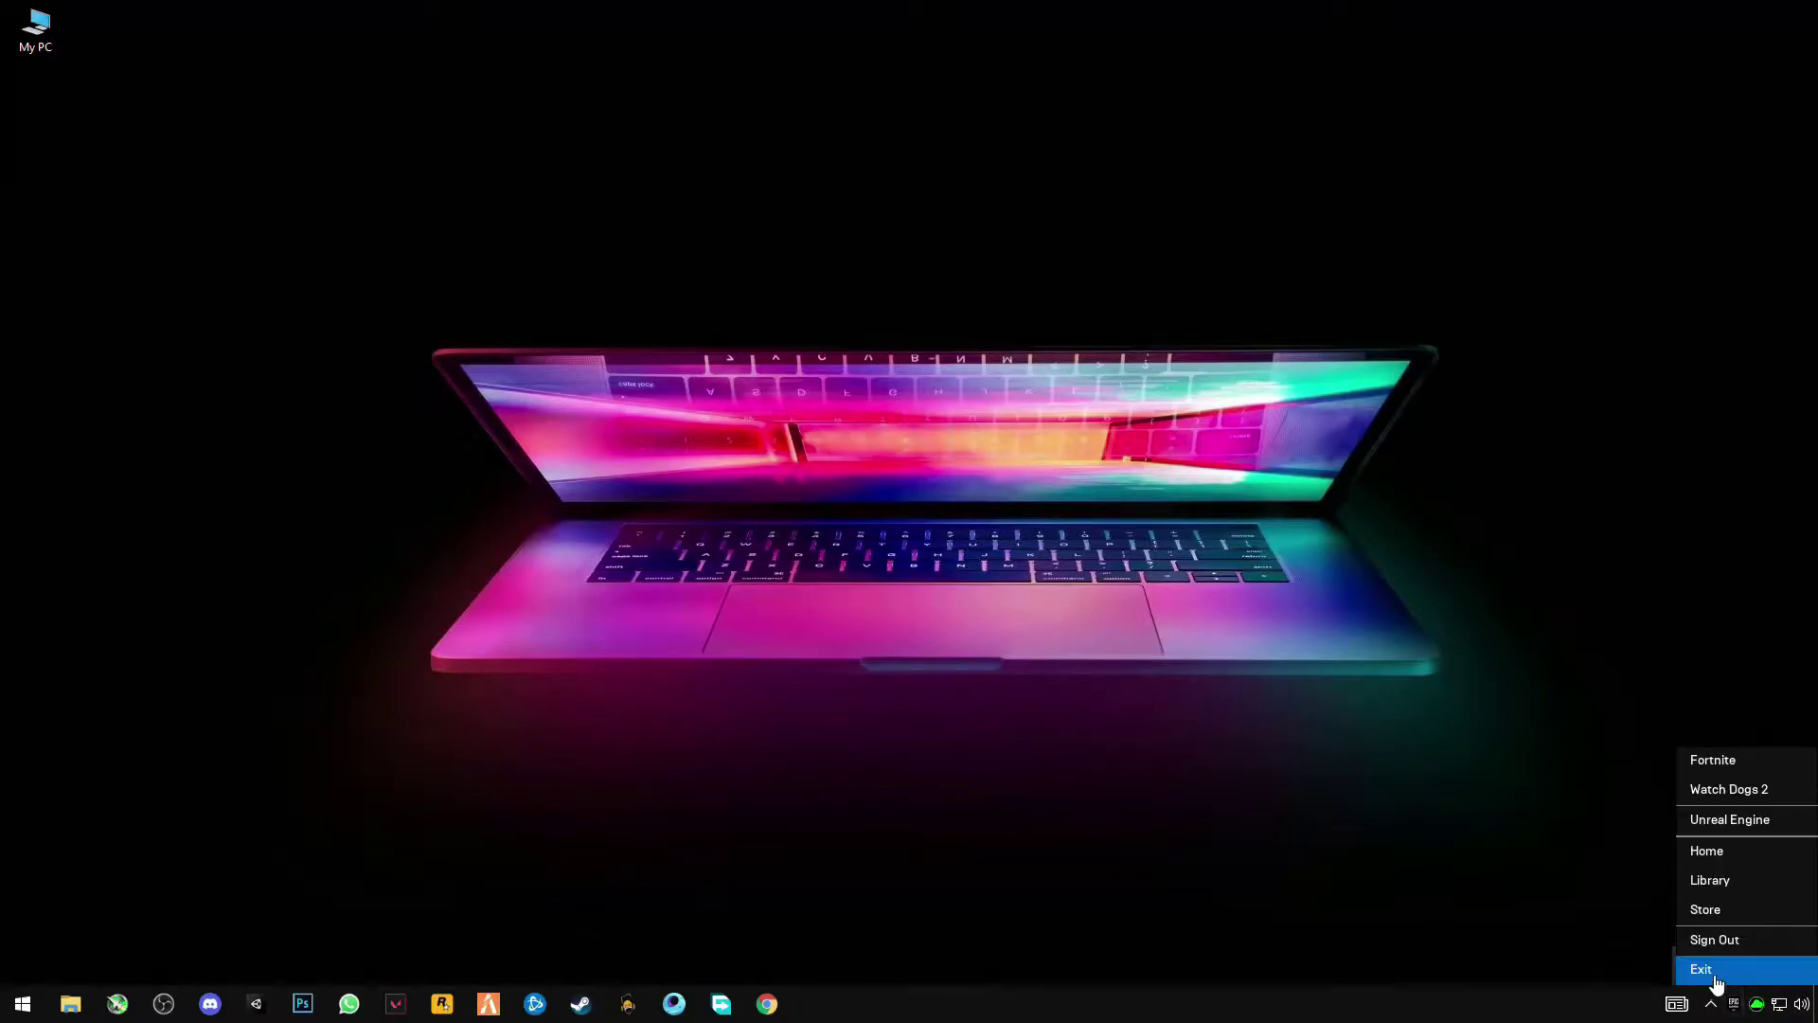
click(1716, 971)
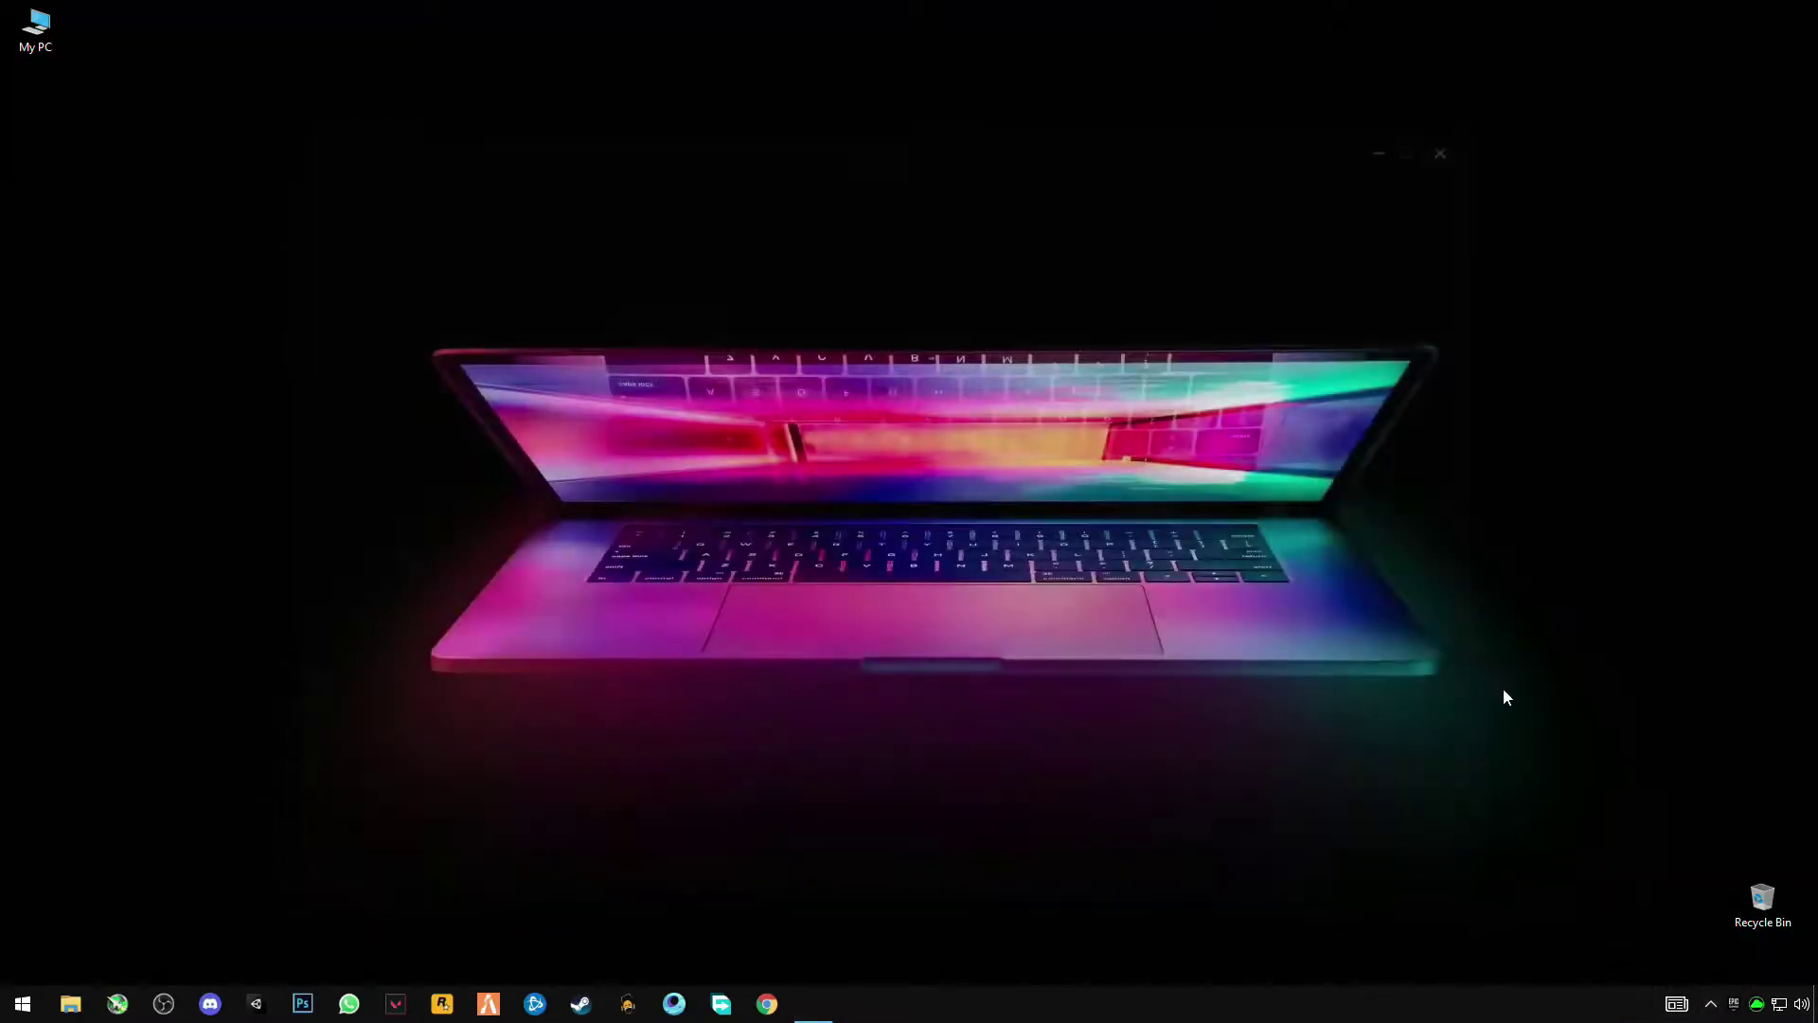
Open Task Manager and review the enabled or disabled status of the startup apps, then close it.
right_click(1006, 980)
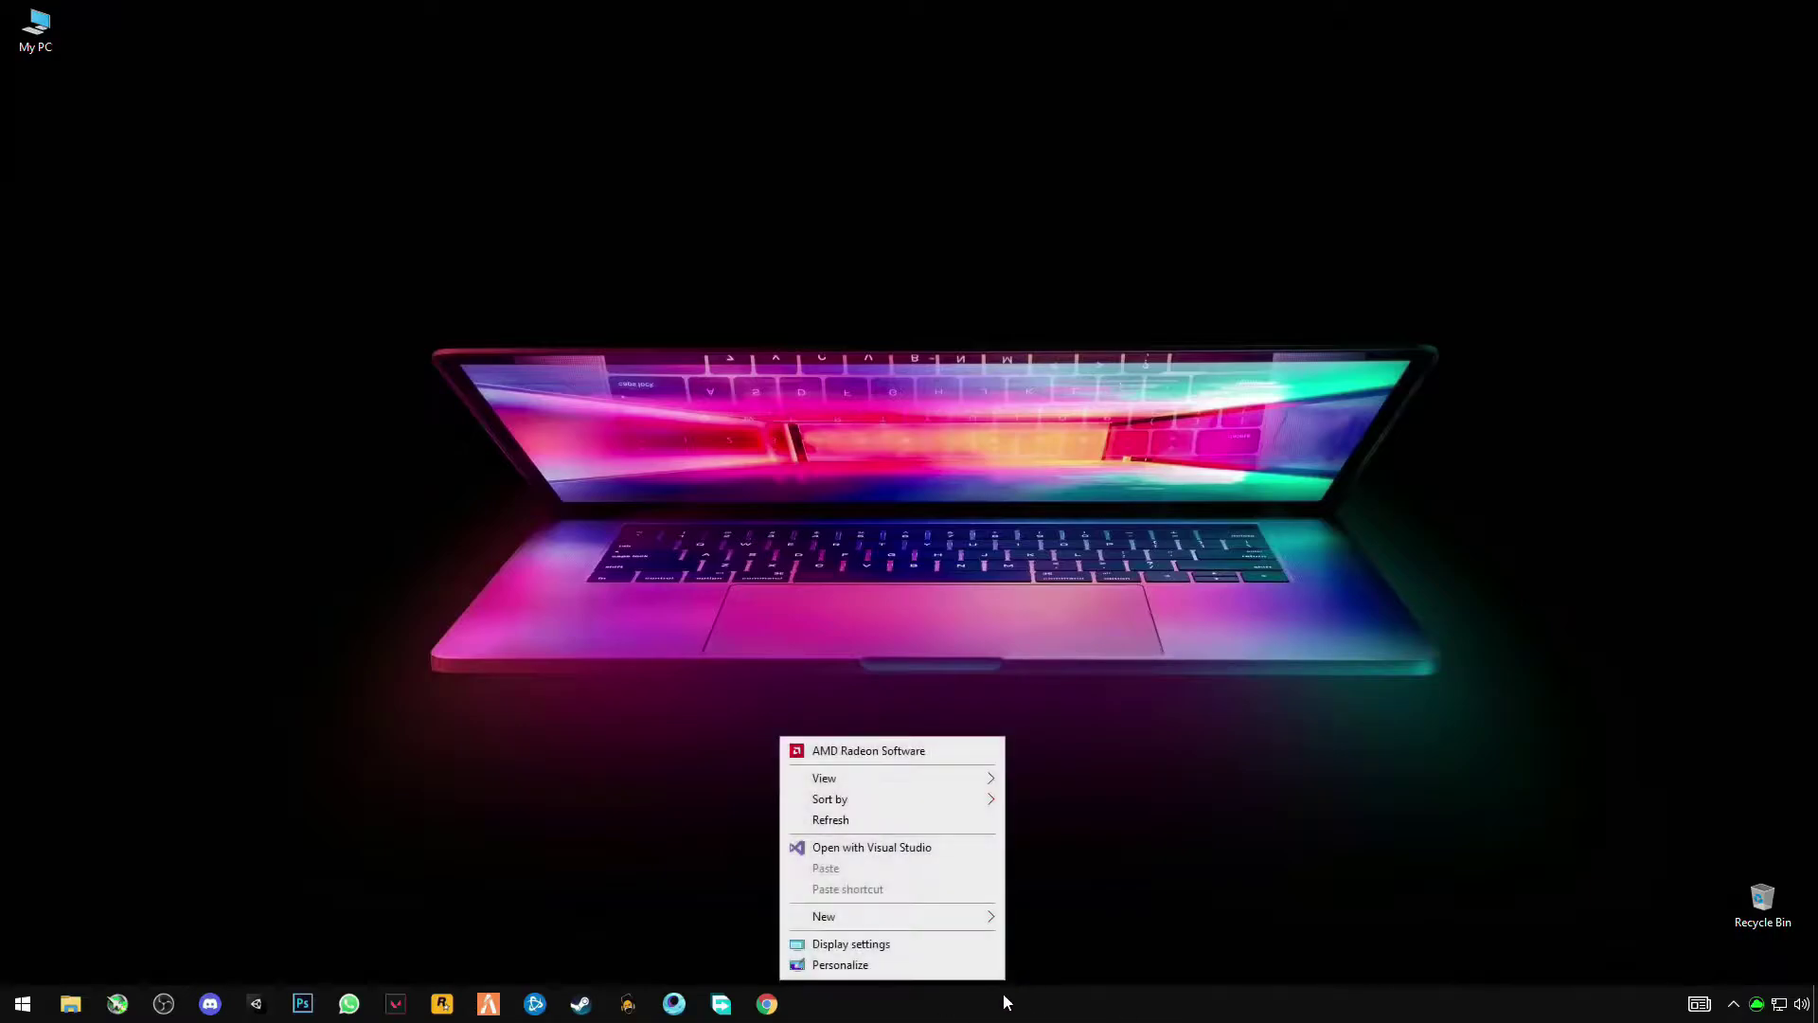
right_click(999, 1006)
click(1055, 993)
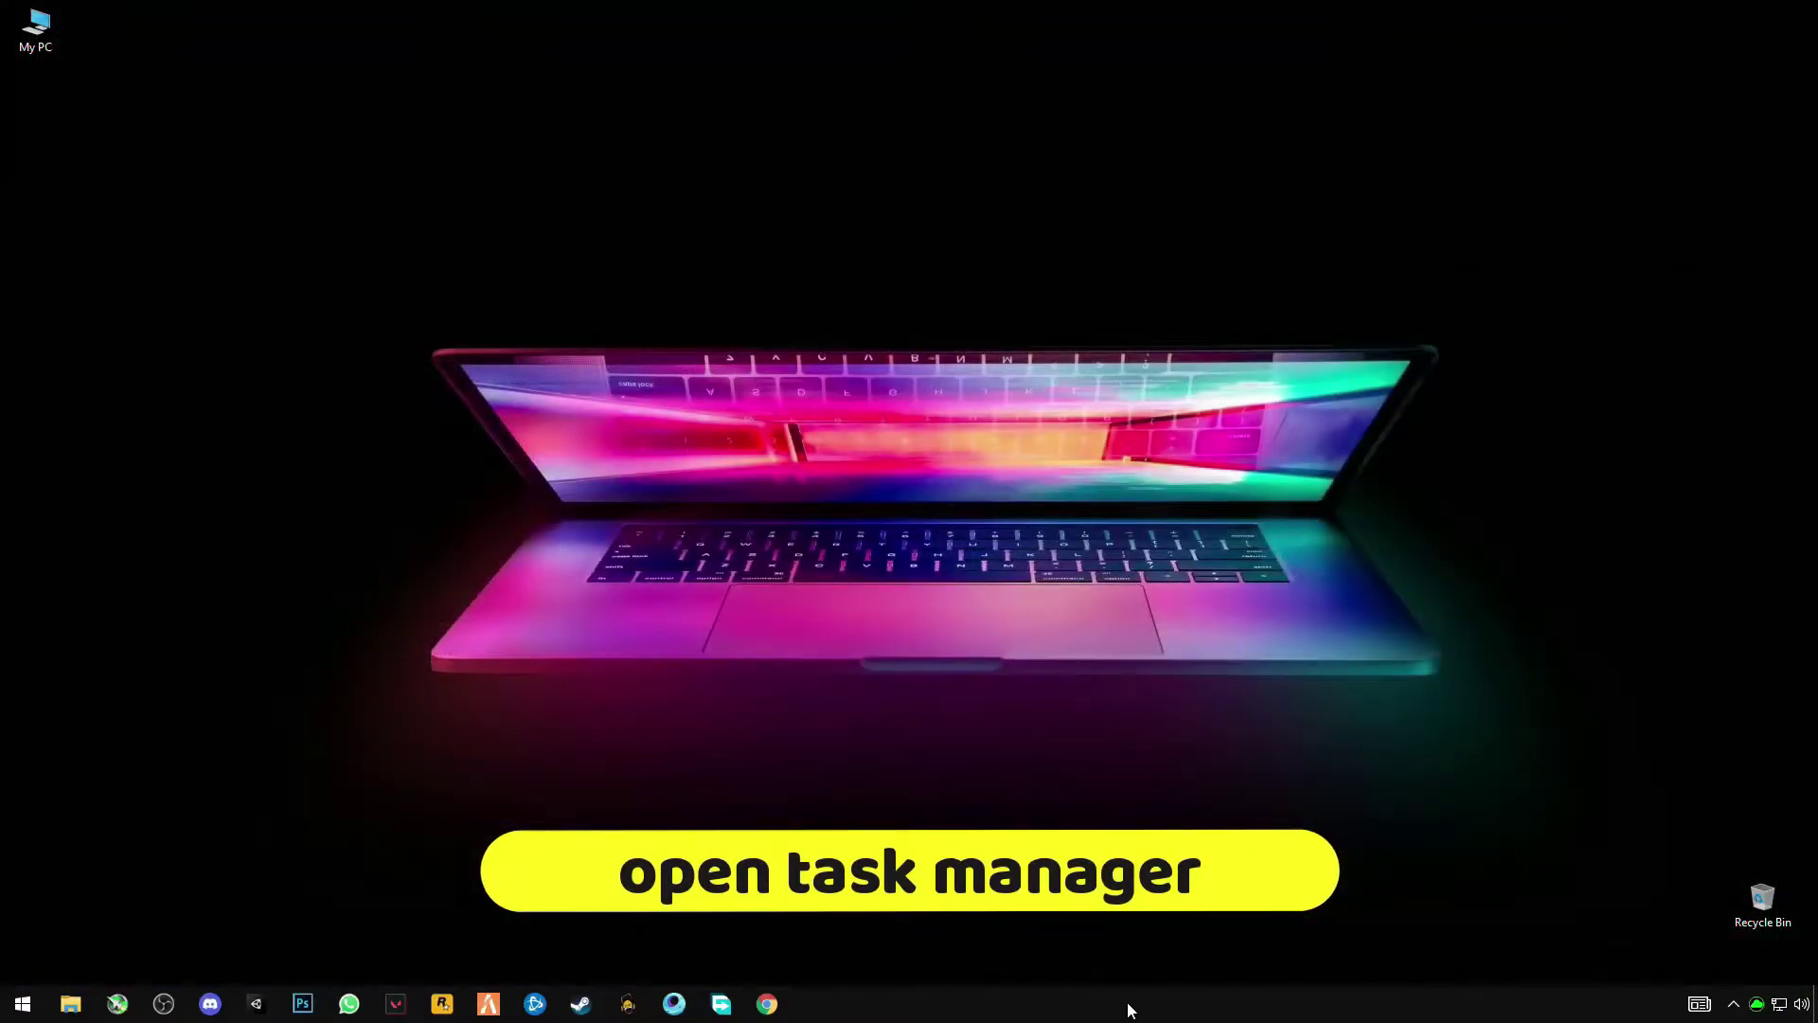
right_click(1129, 1011)
click(1165, 918)
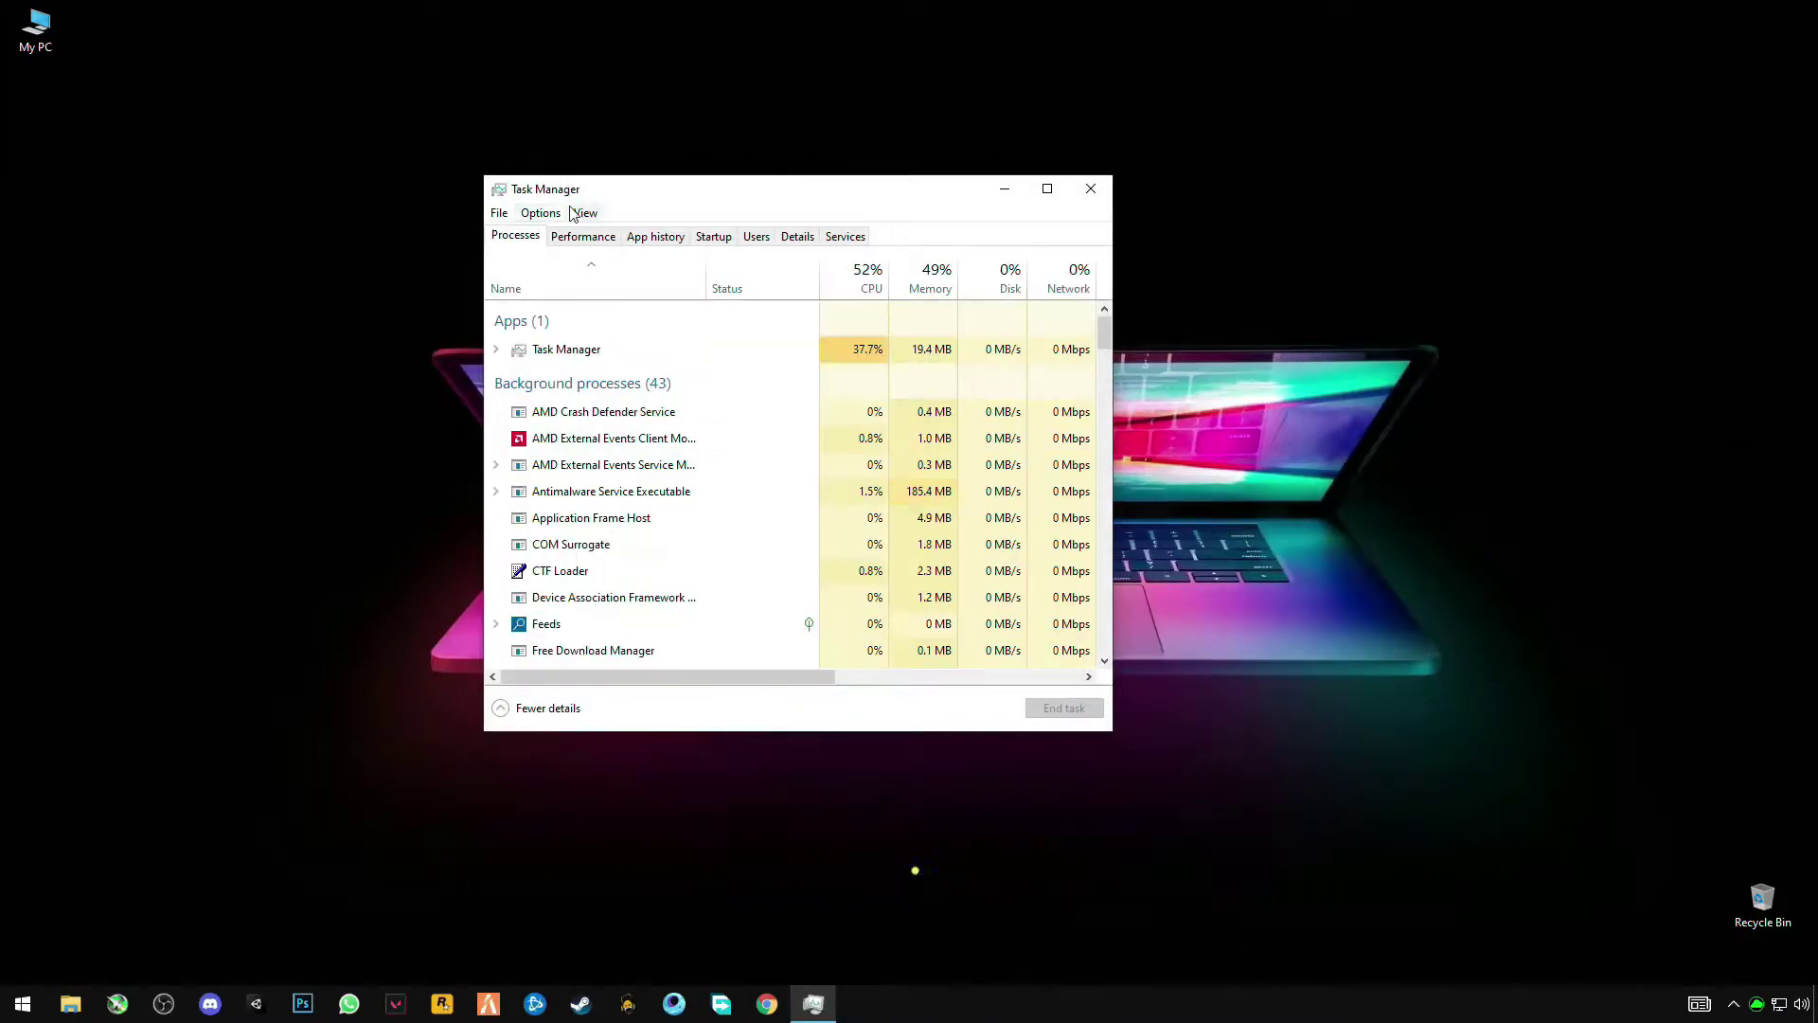
click(718, 237)
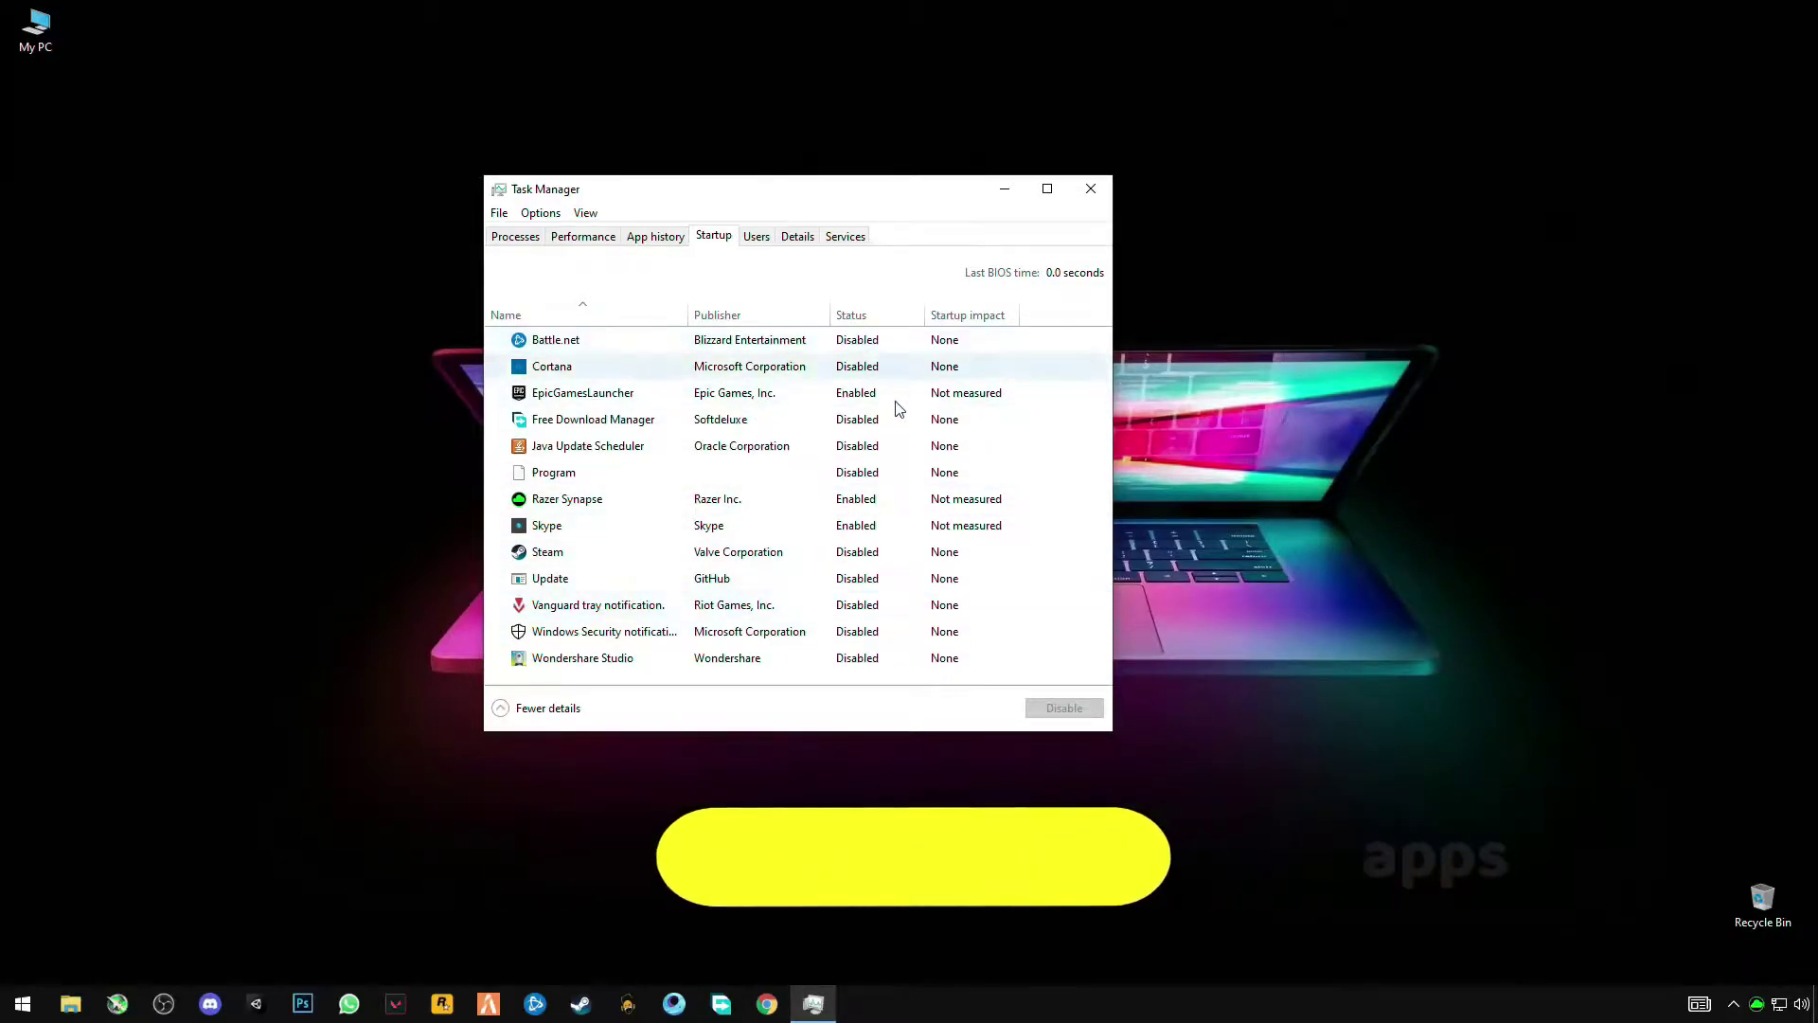
click(1088, 192)
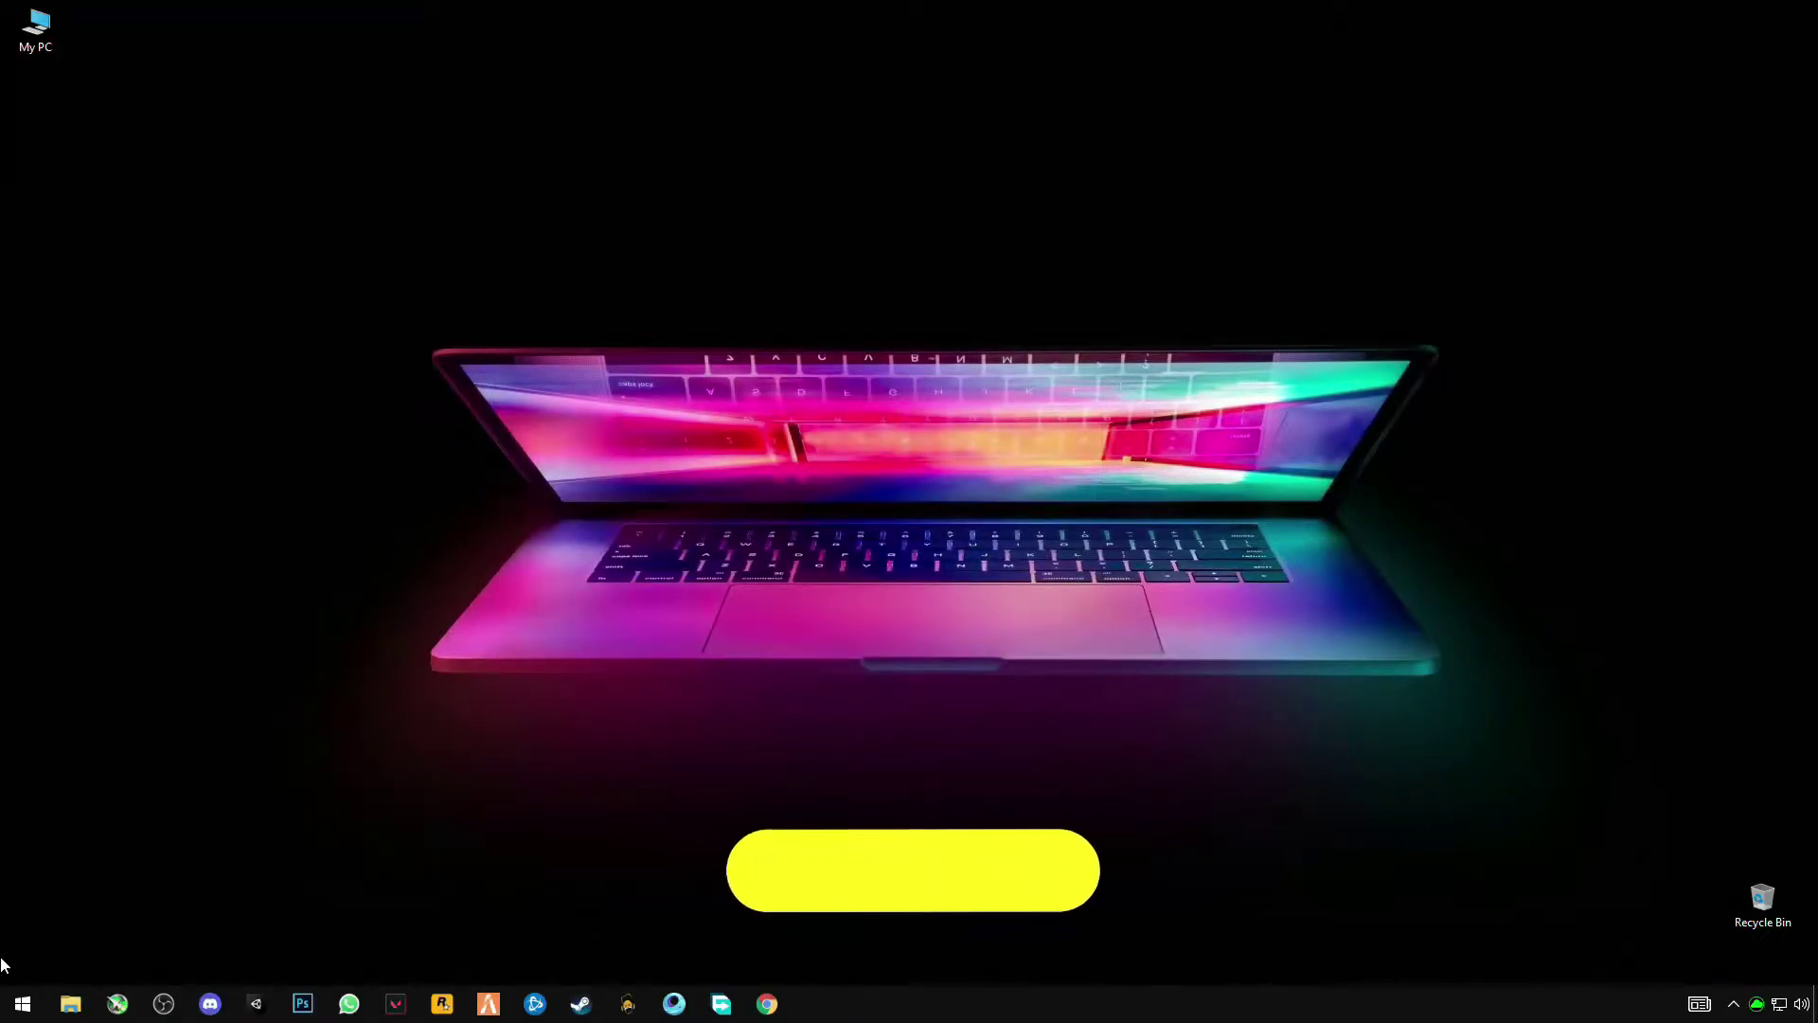
Launch the Run dialog and open the Windows Temp folder with the command temp.
click(23, 1003)
text(rn)
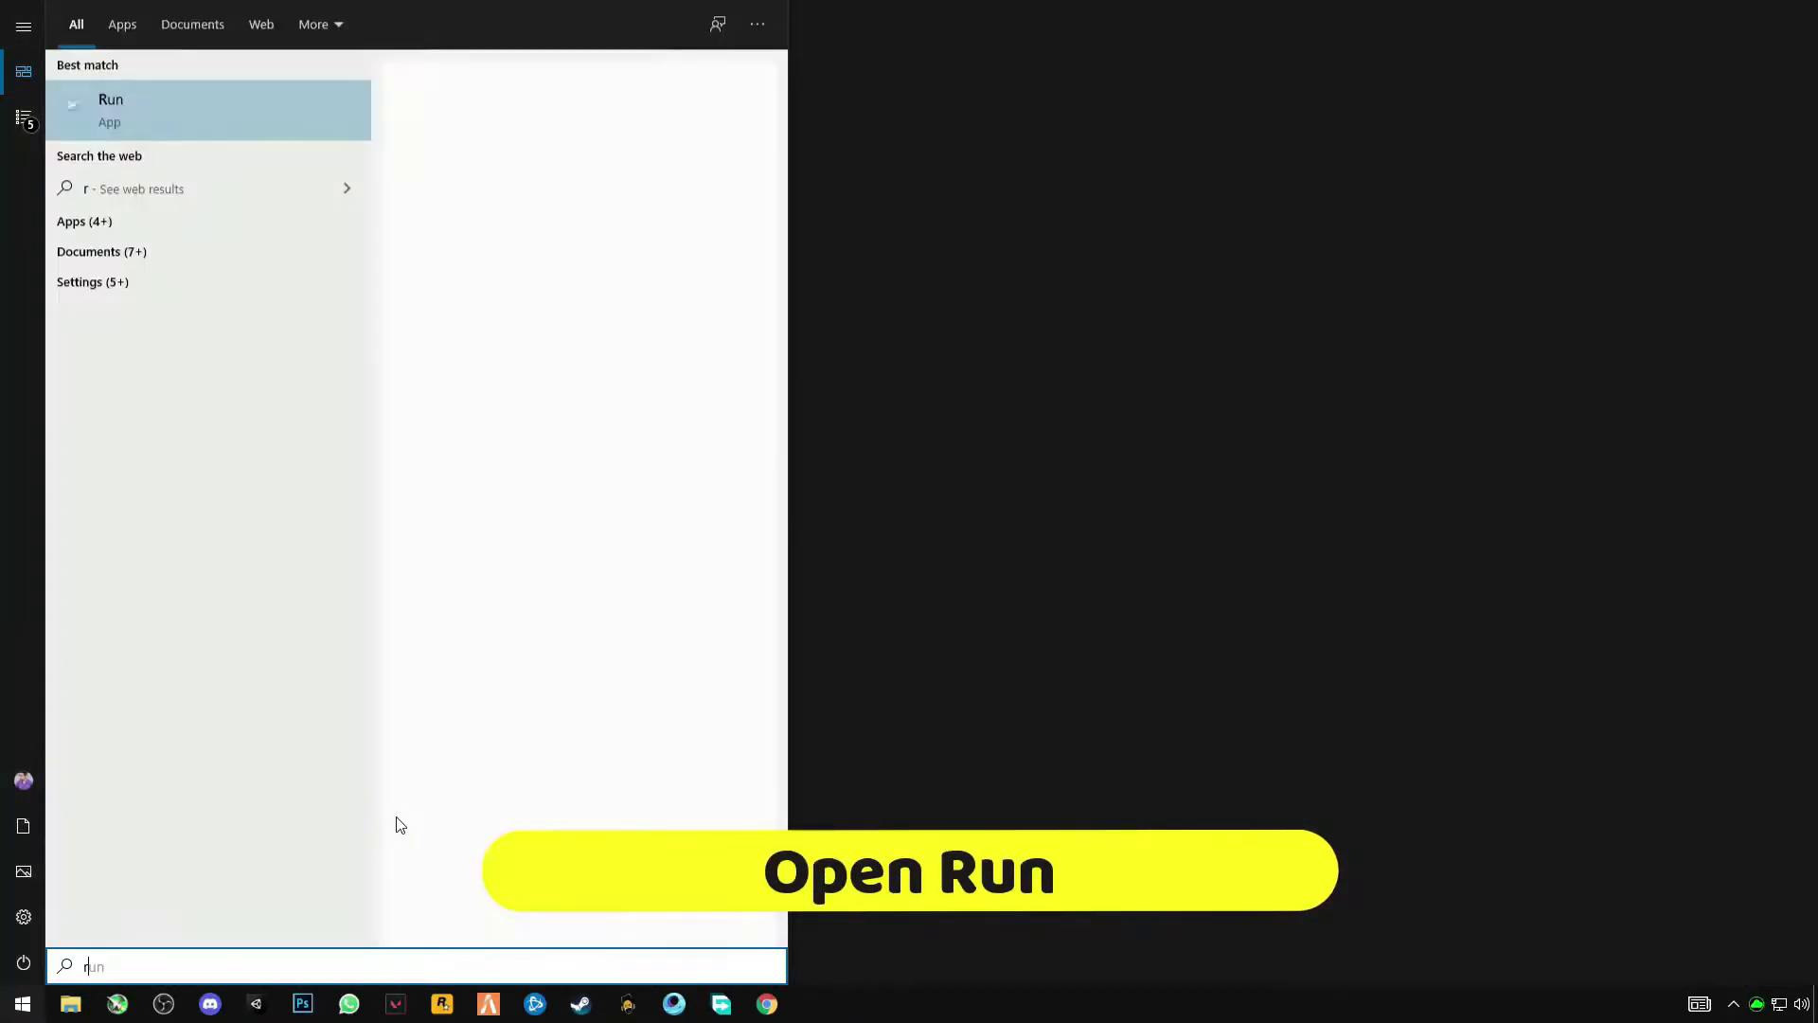
key(BackSpace)
text(un)
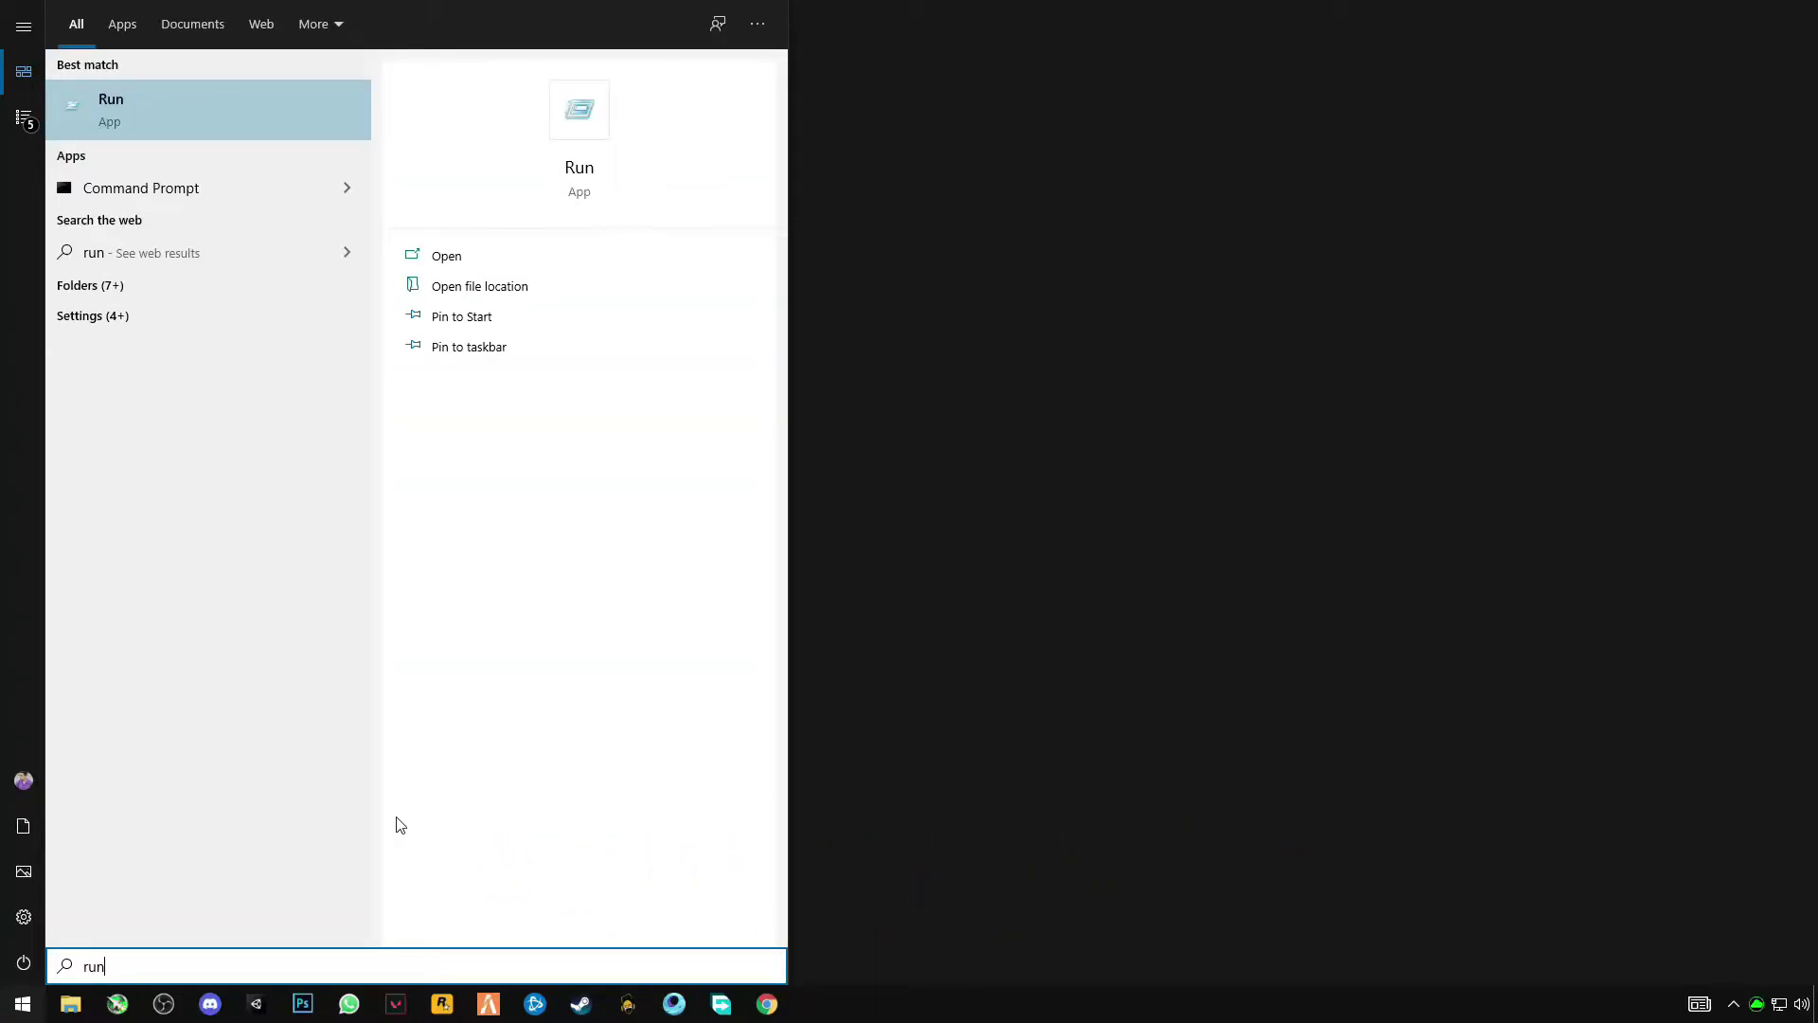
key(Return)
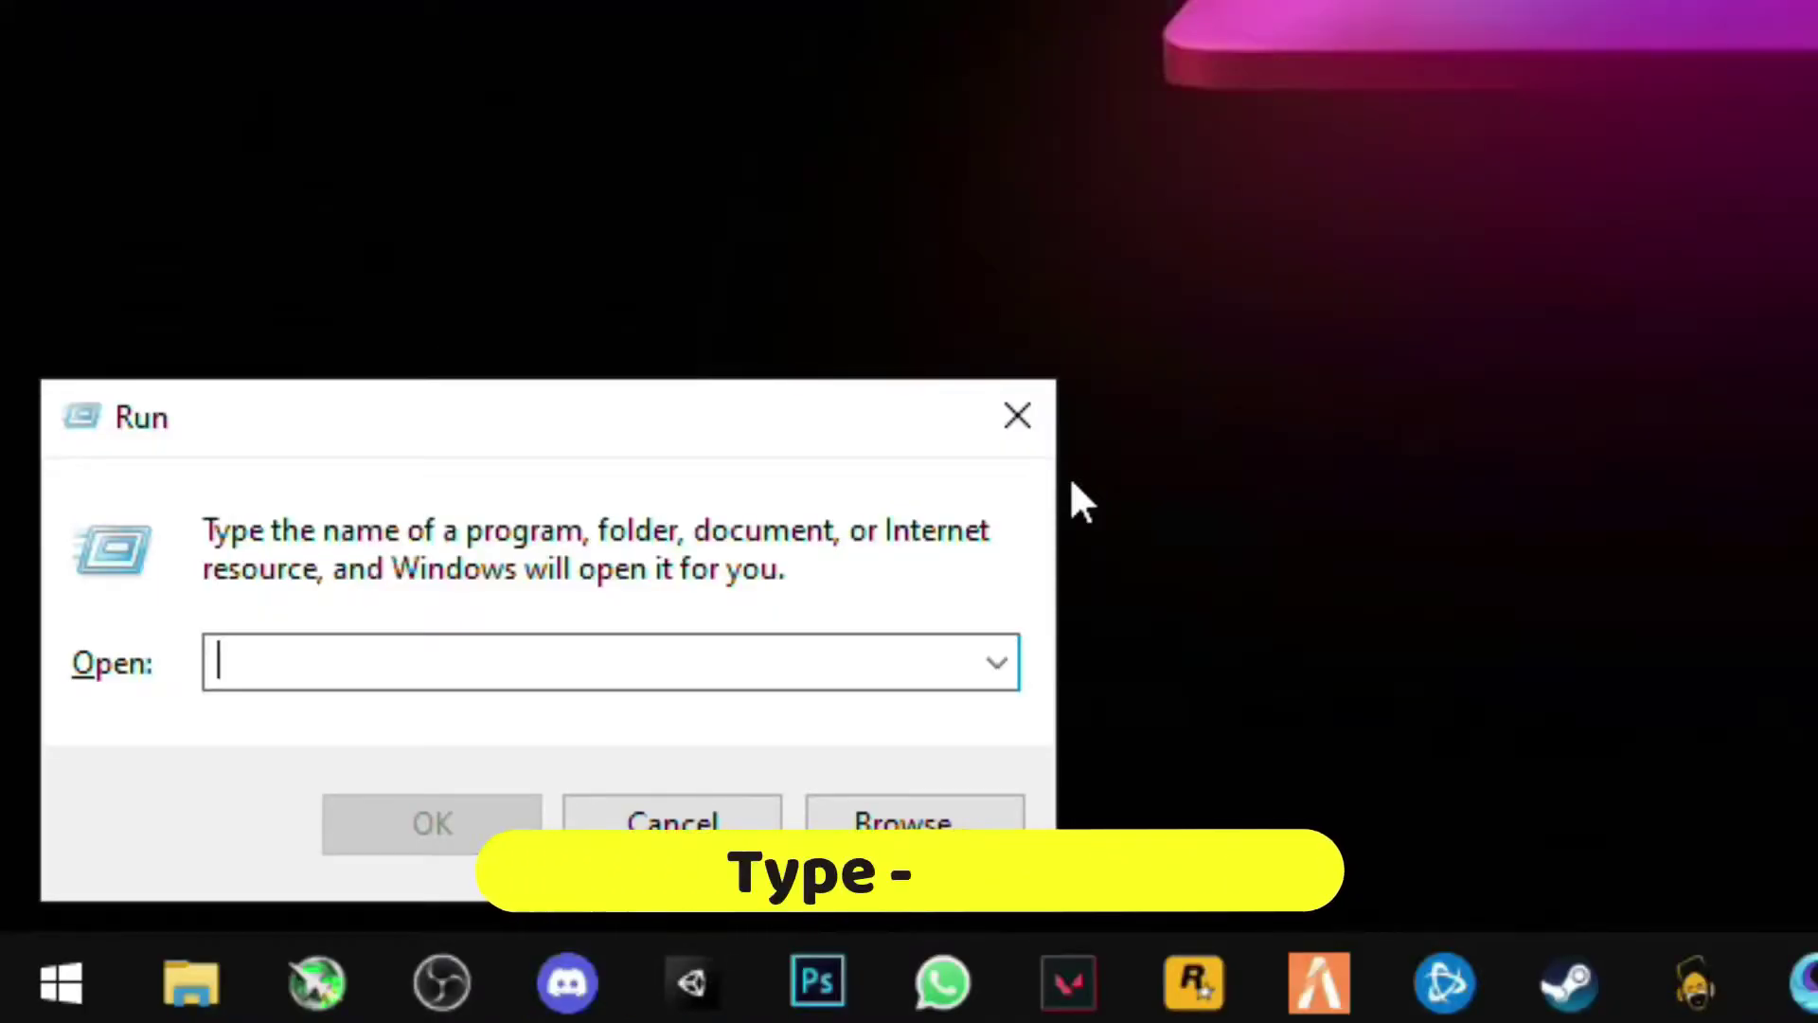
text(temp)
key(Return)
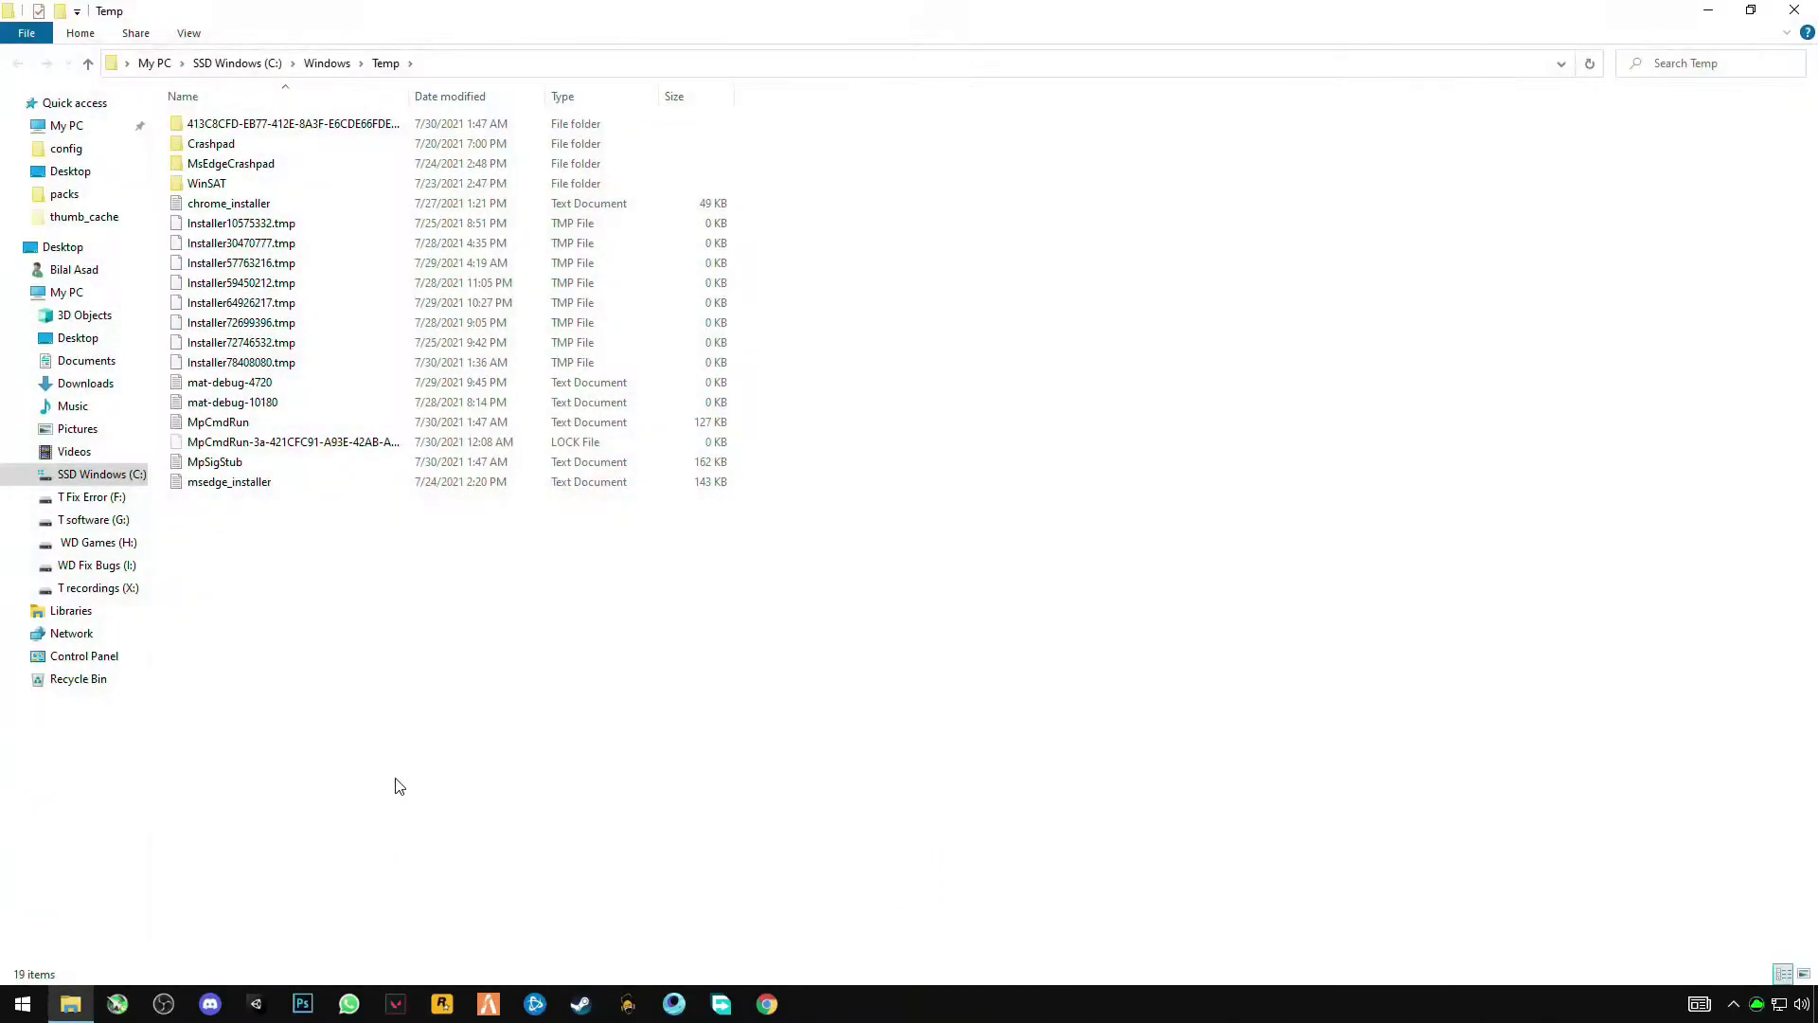
Delete all items in the Windows Temp folder, skipping the file that is in use.
drag(355, 688, 338, 102)
right_click(339, 163)
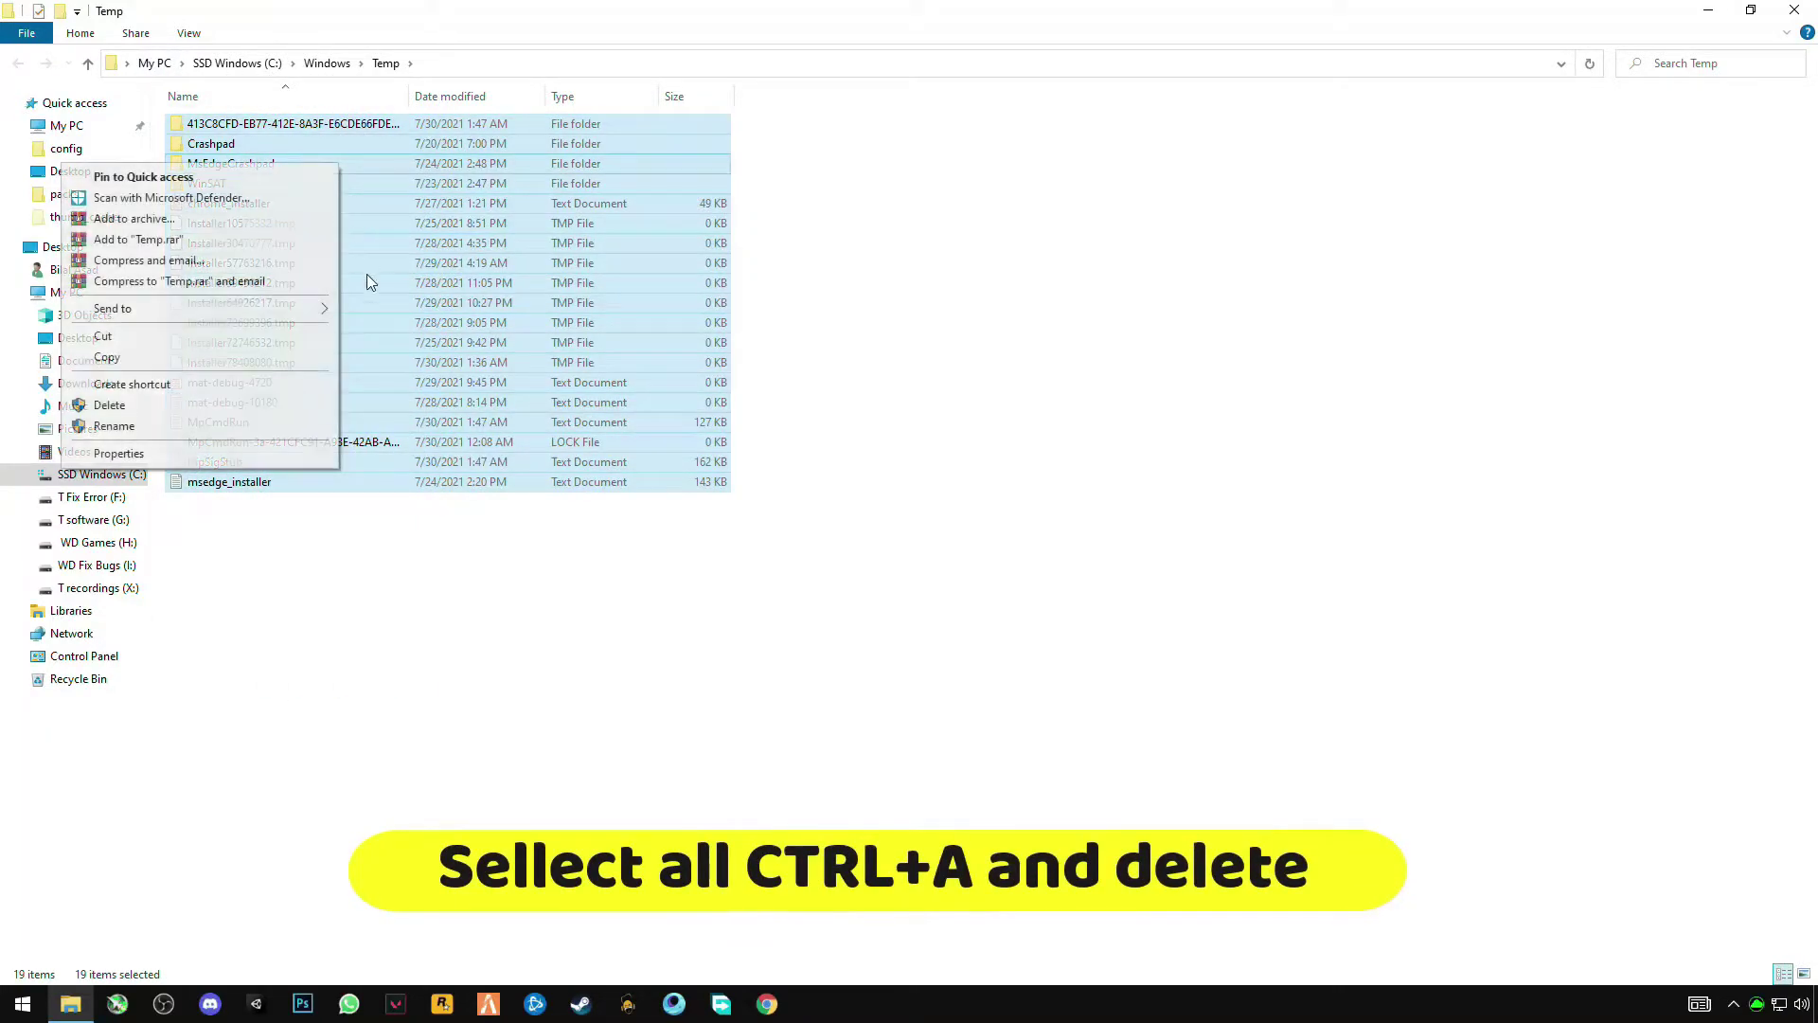
click(112, 408)
click(395, 409)
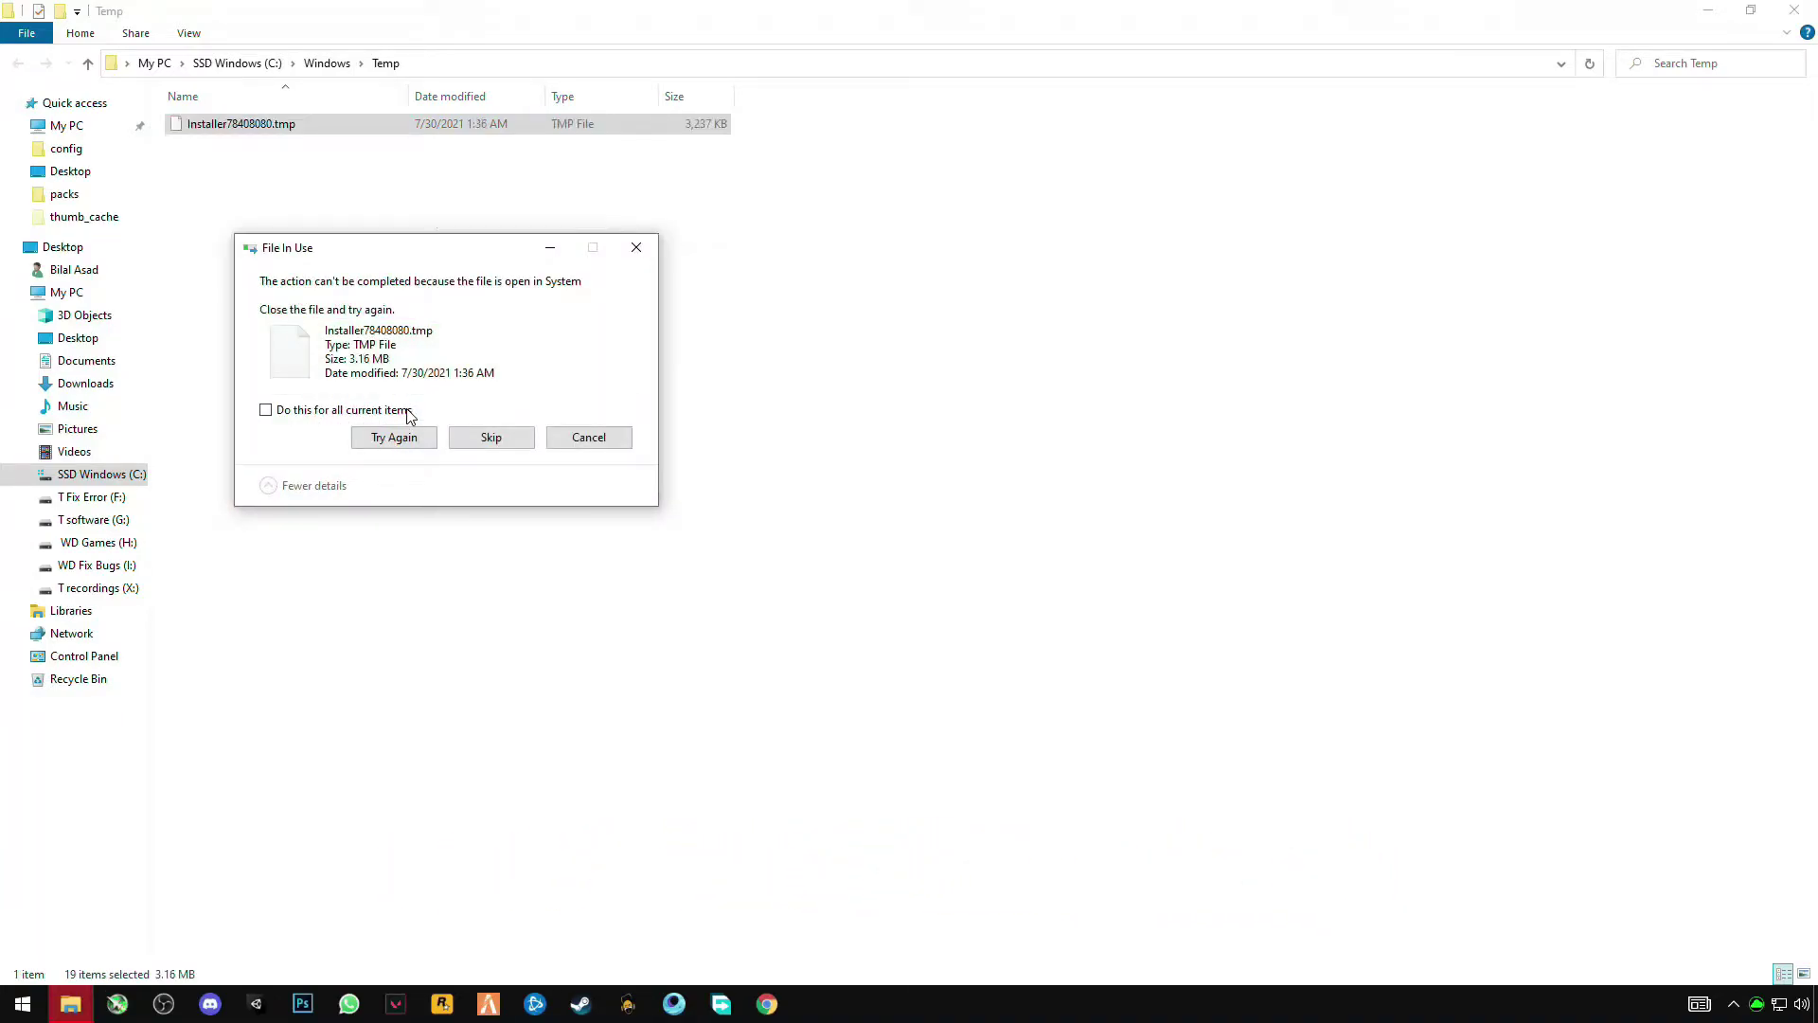
click(491, 439)
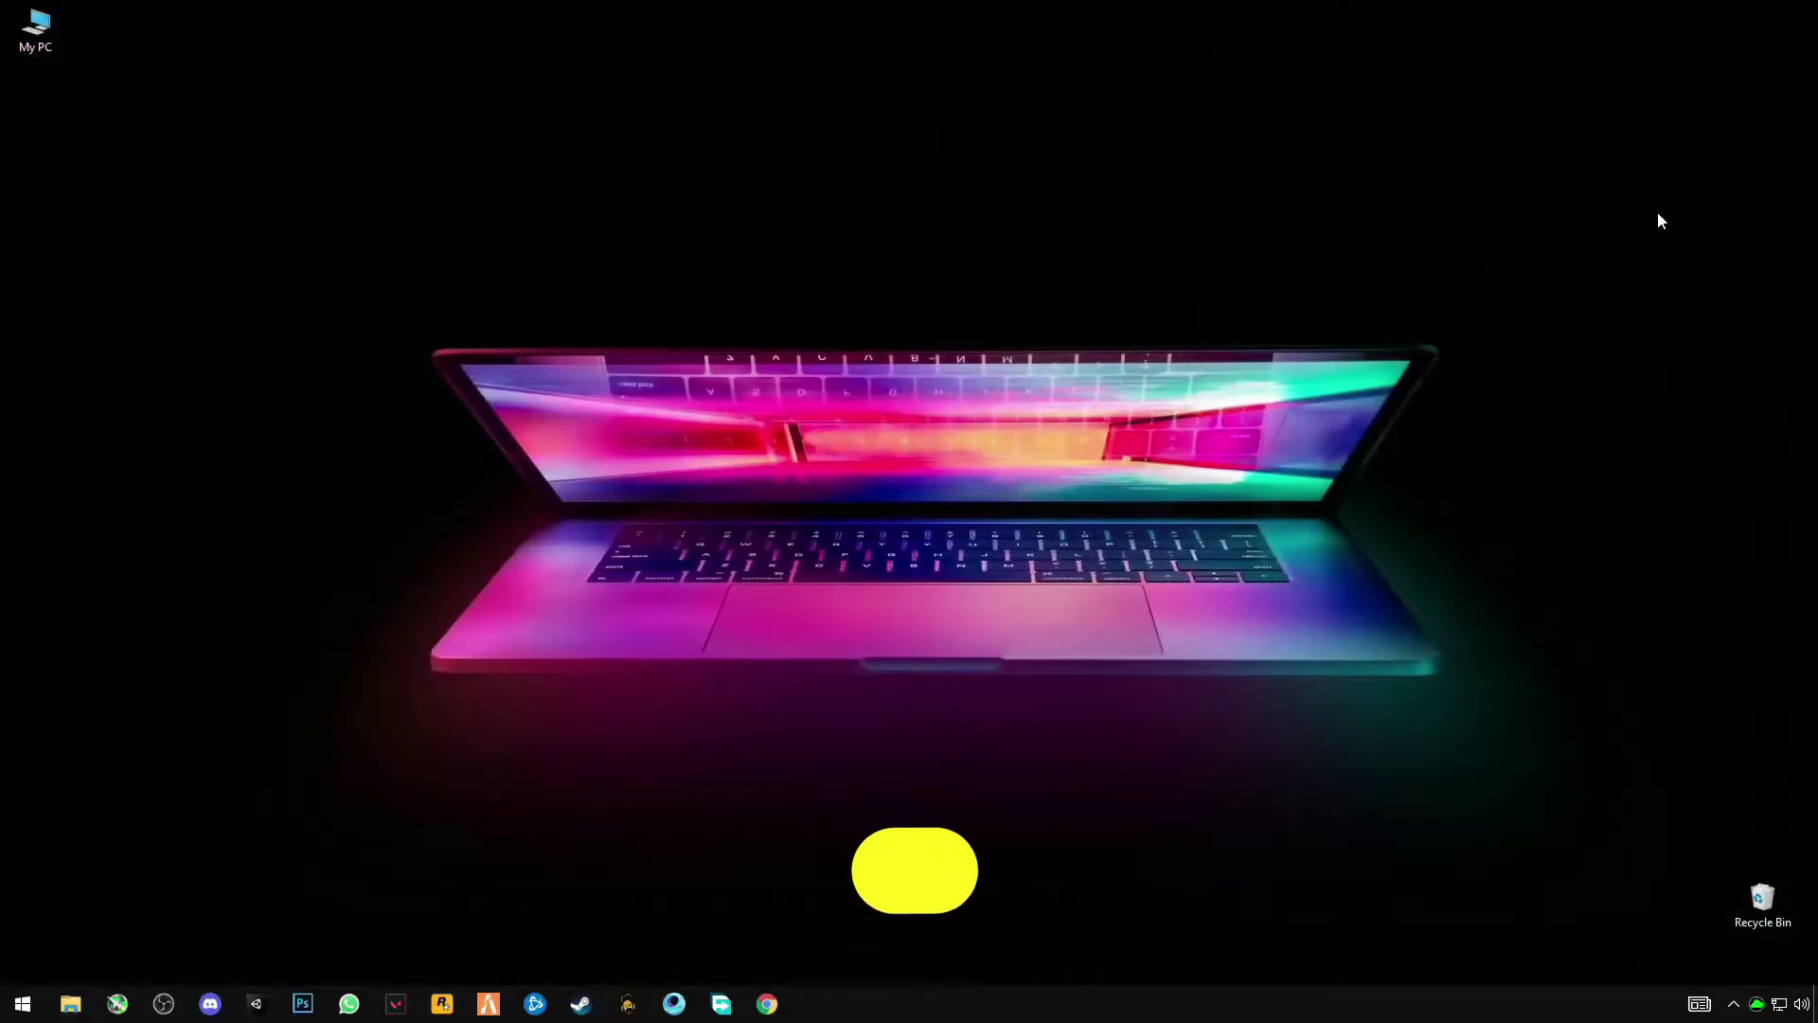
Launch the Run dialog again and open the user profile's Temp folder with %temp%.
click(29, 1000)
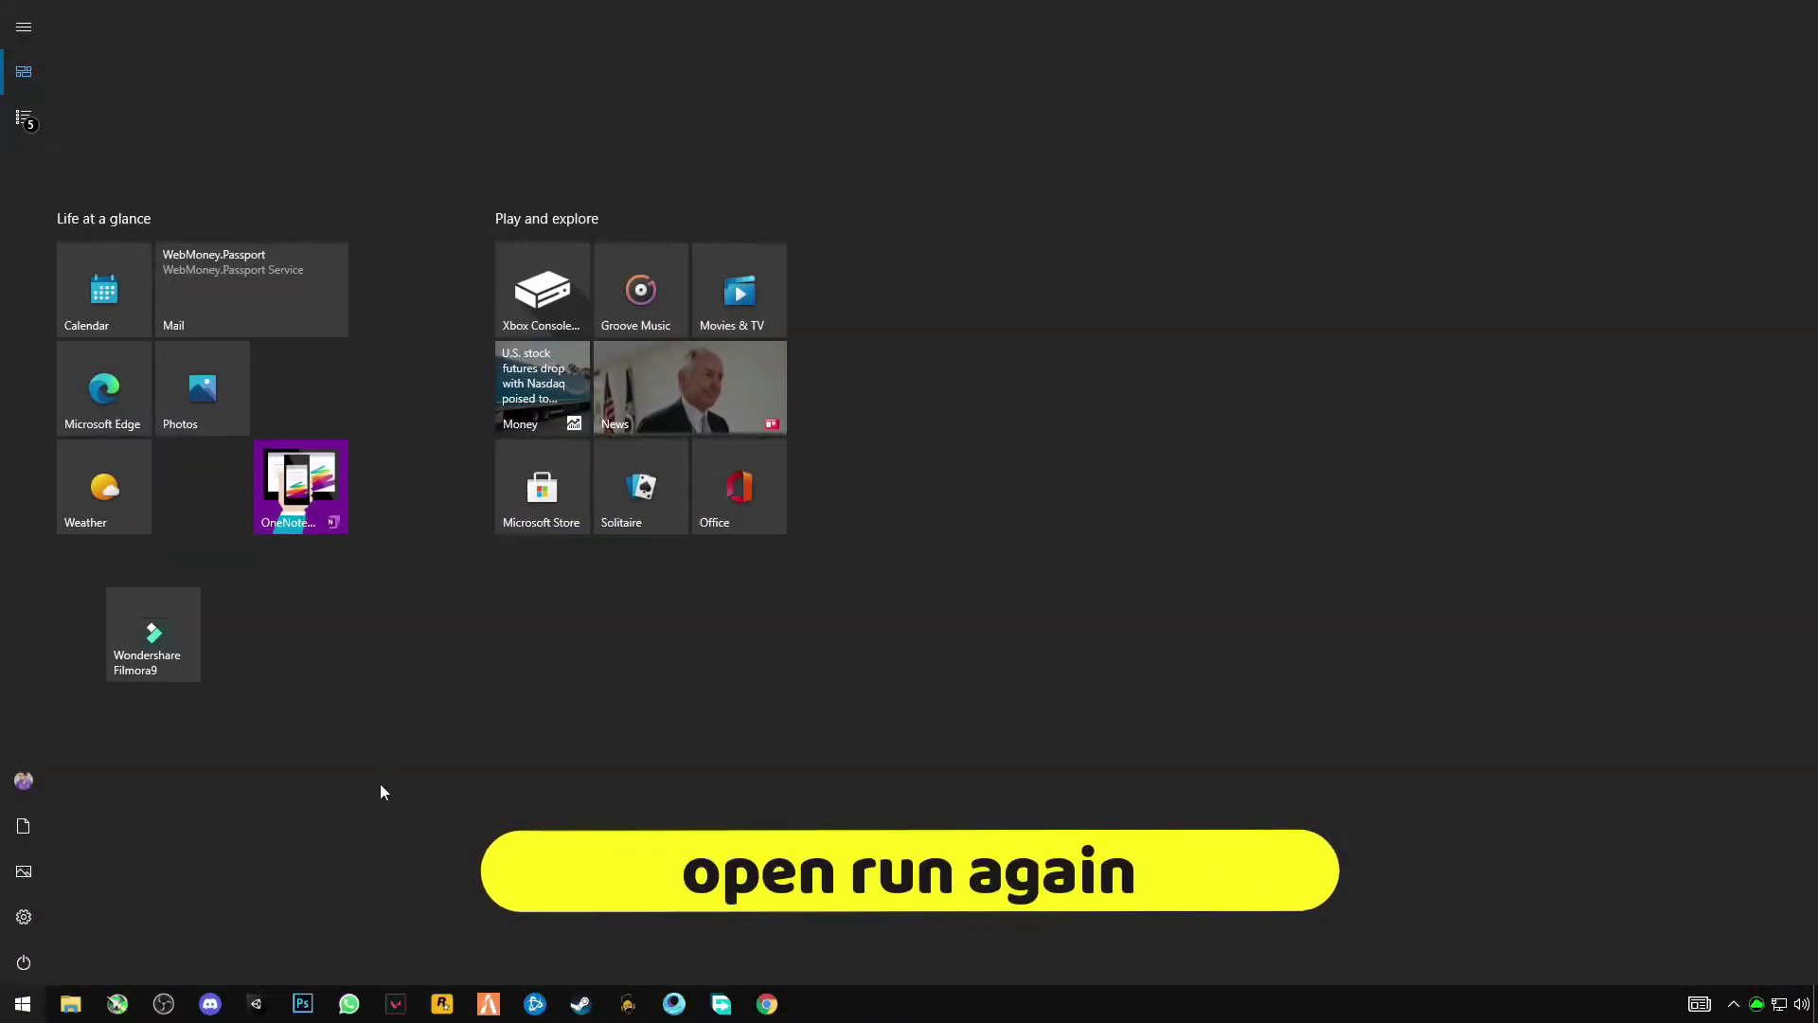
text(run)
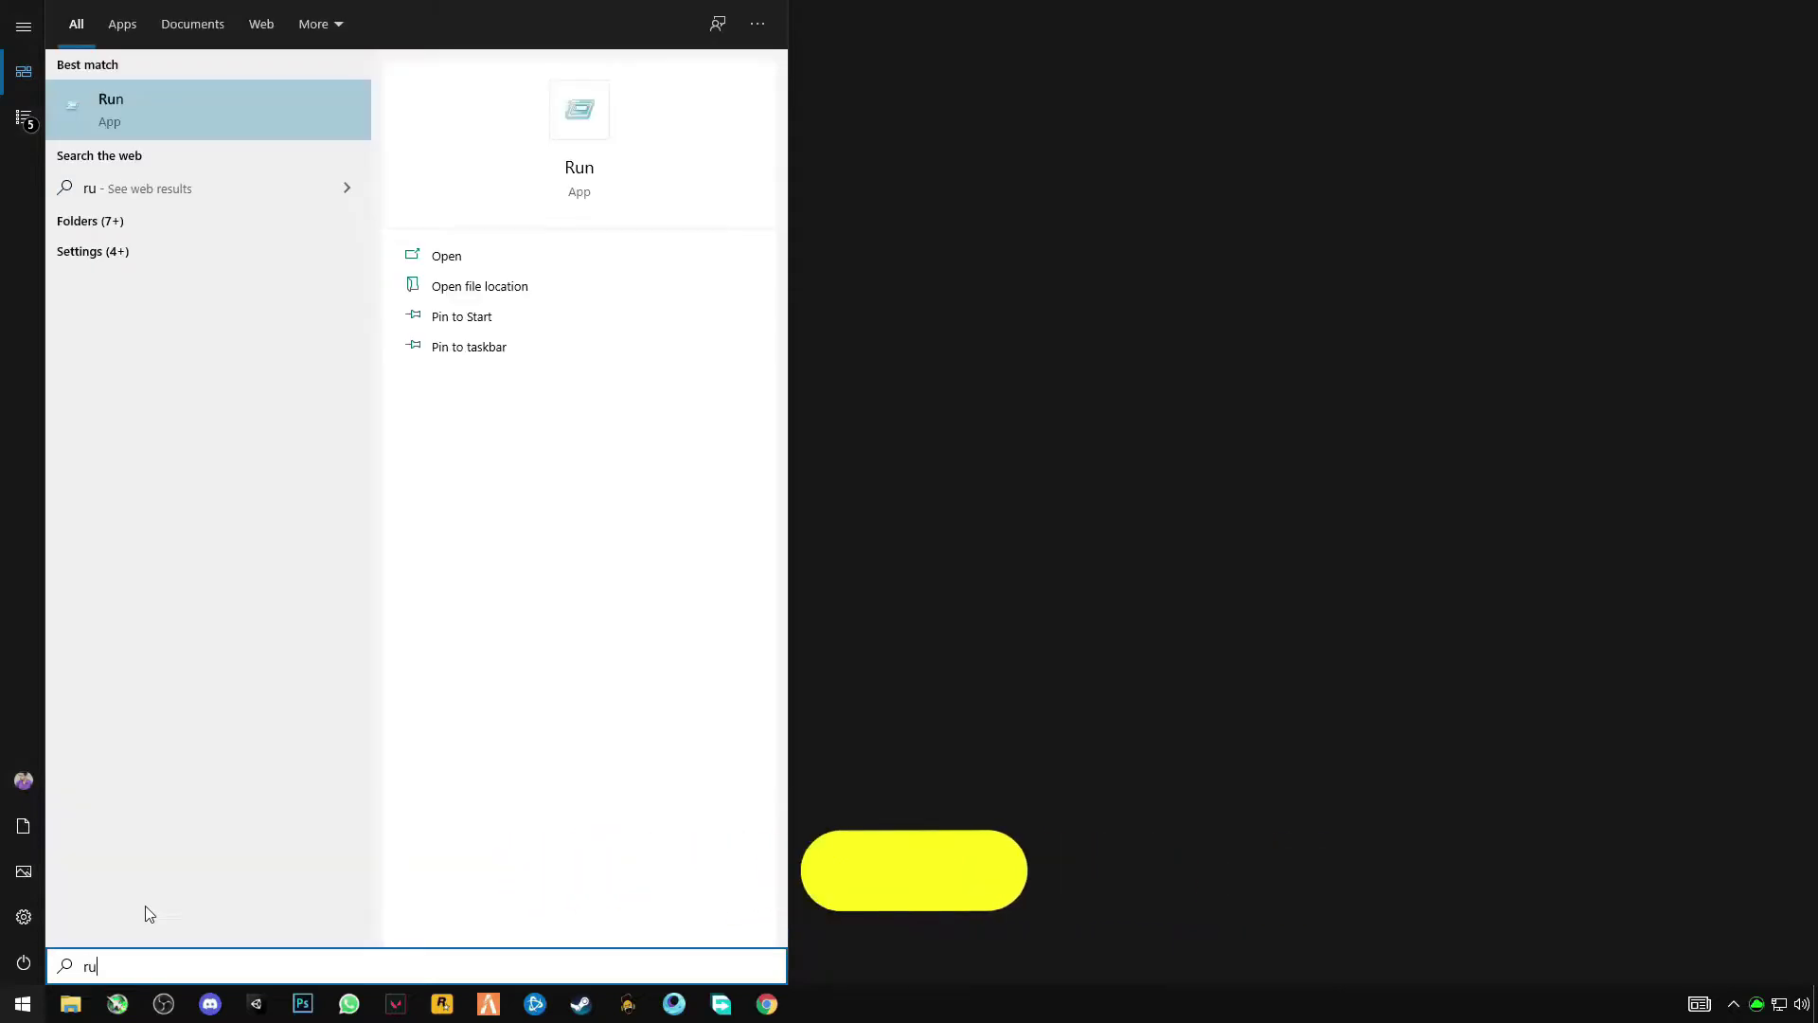
key(Return)
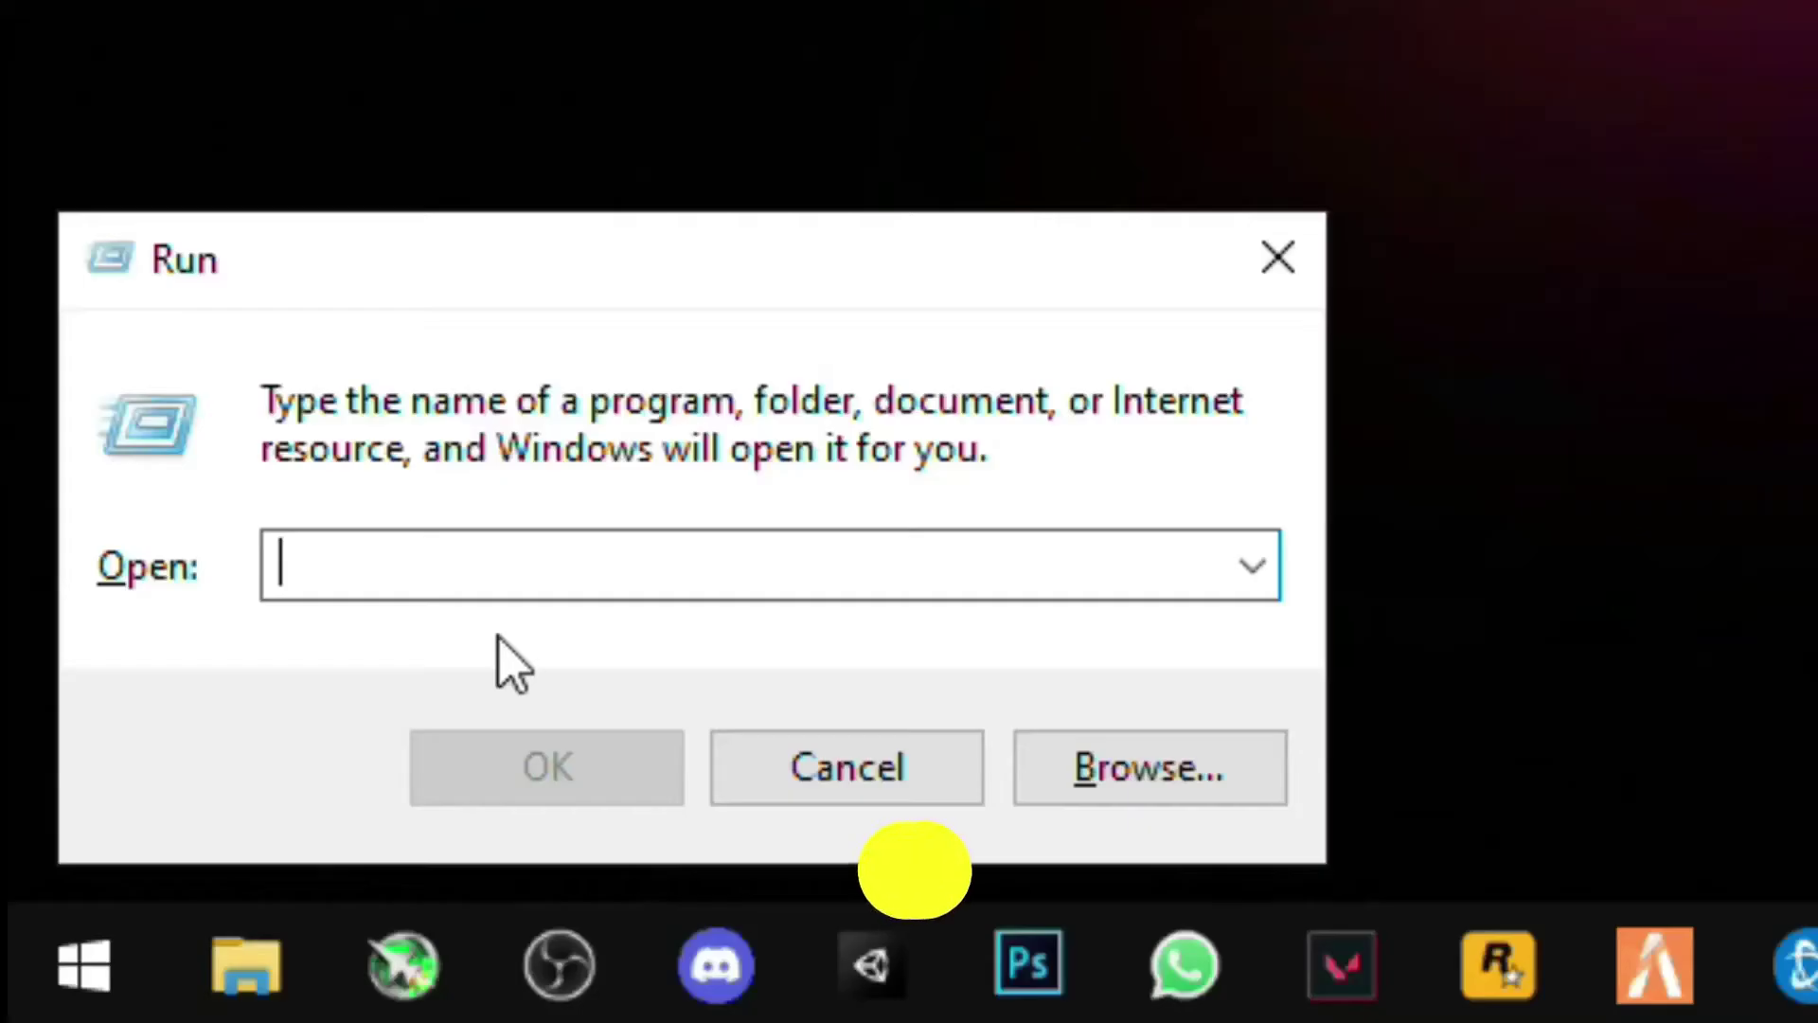
text(%)
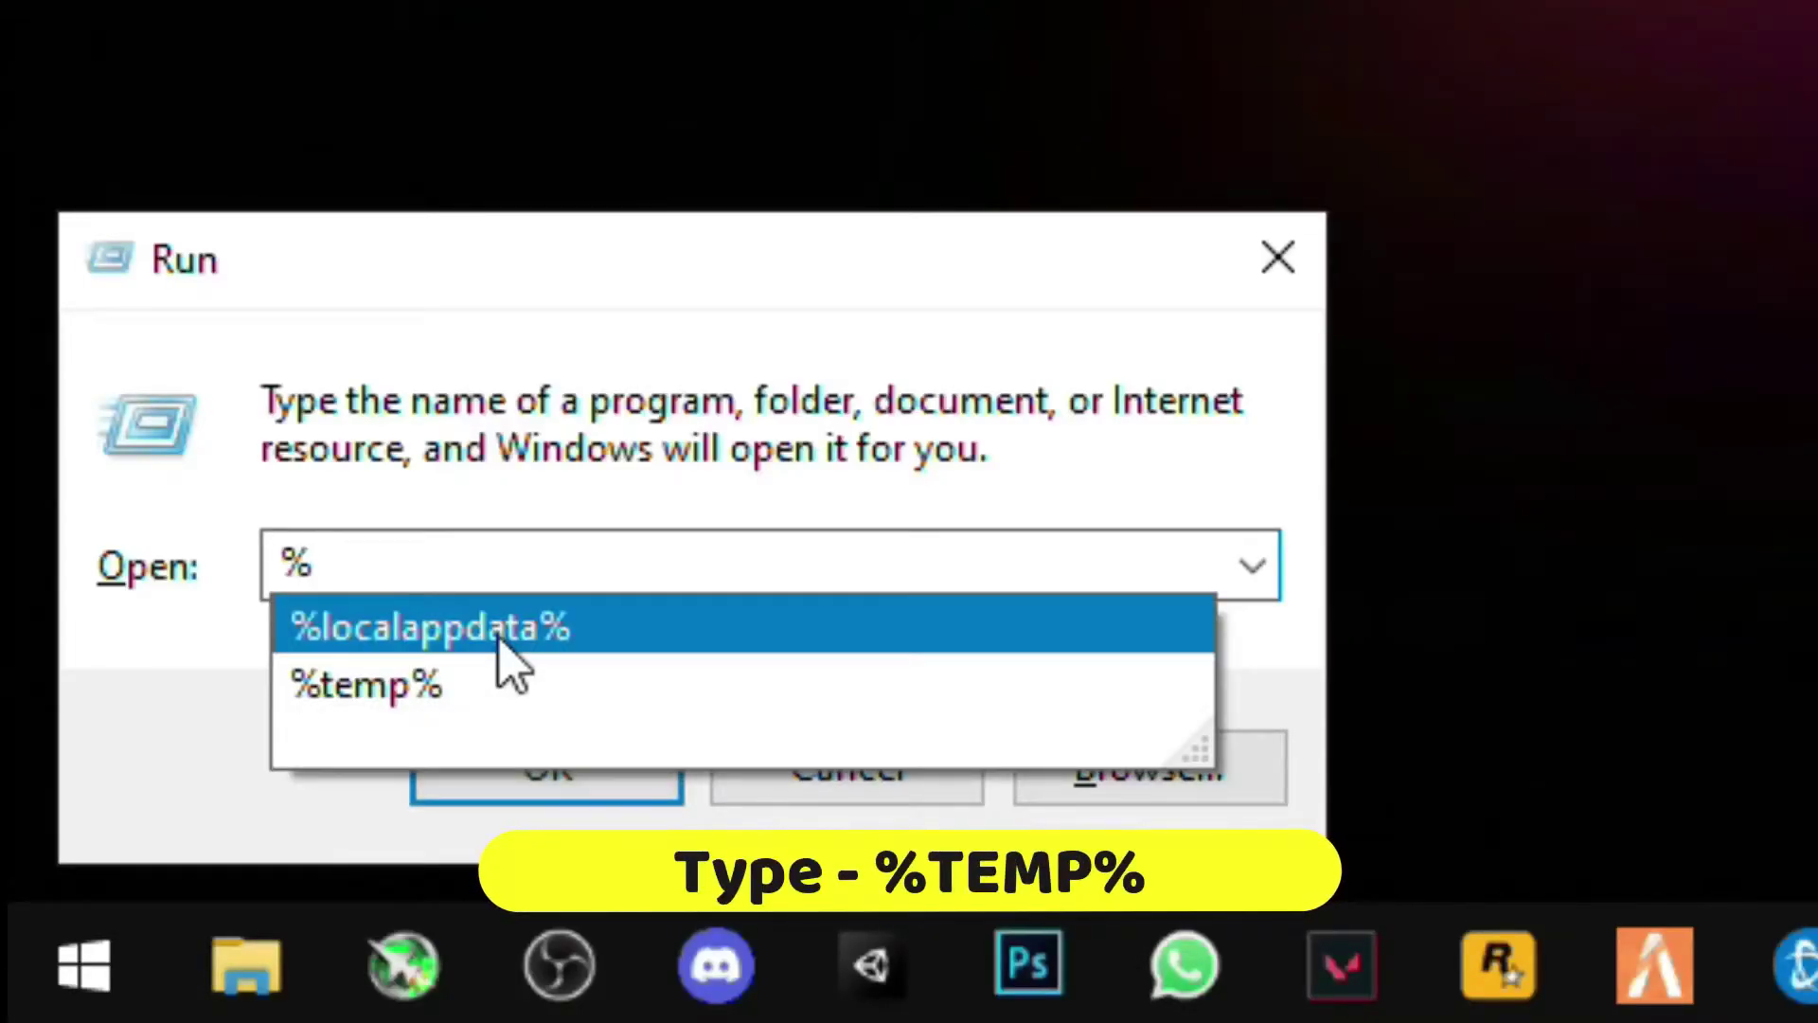
text(te)
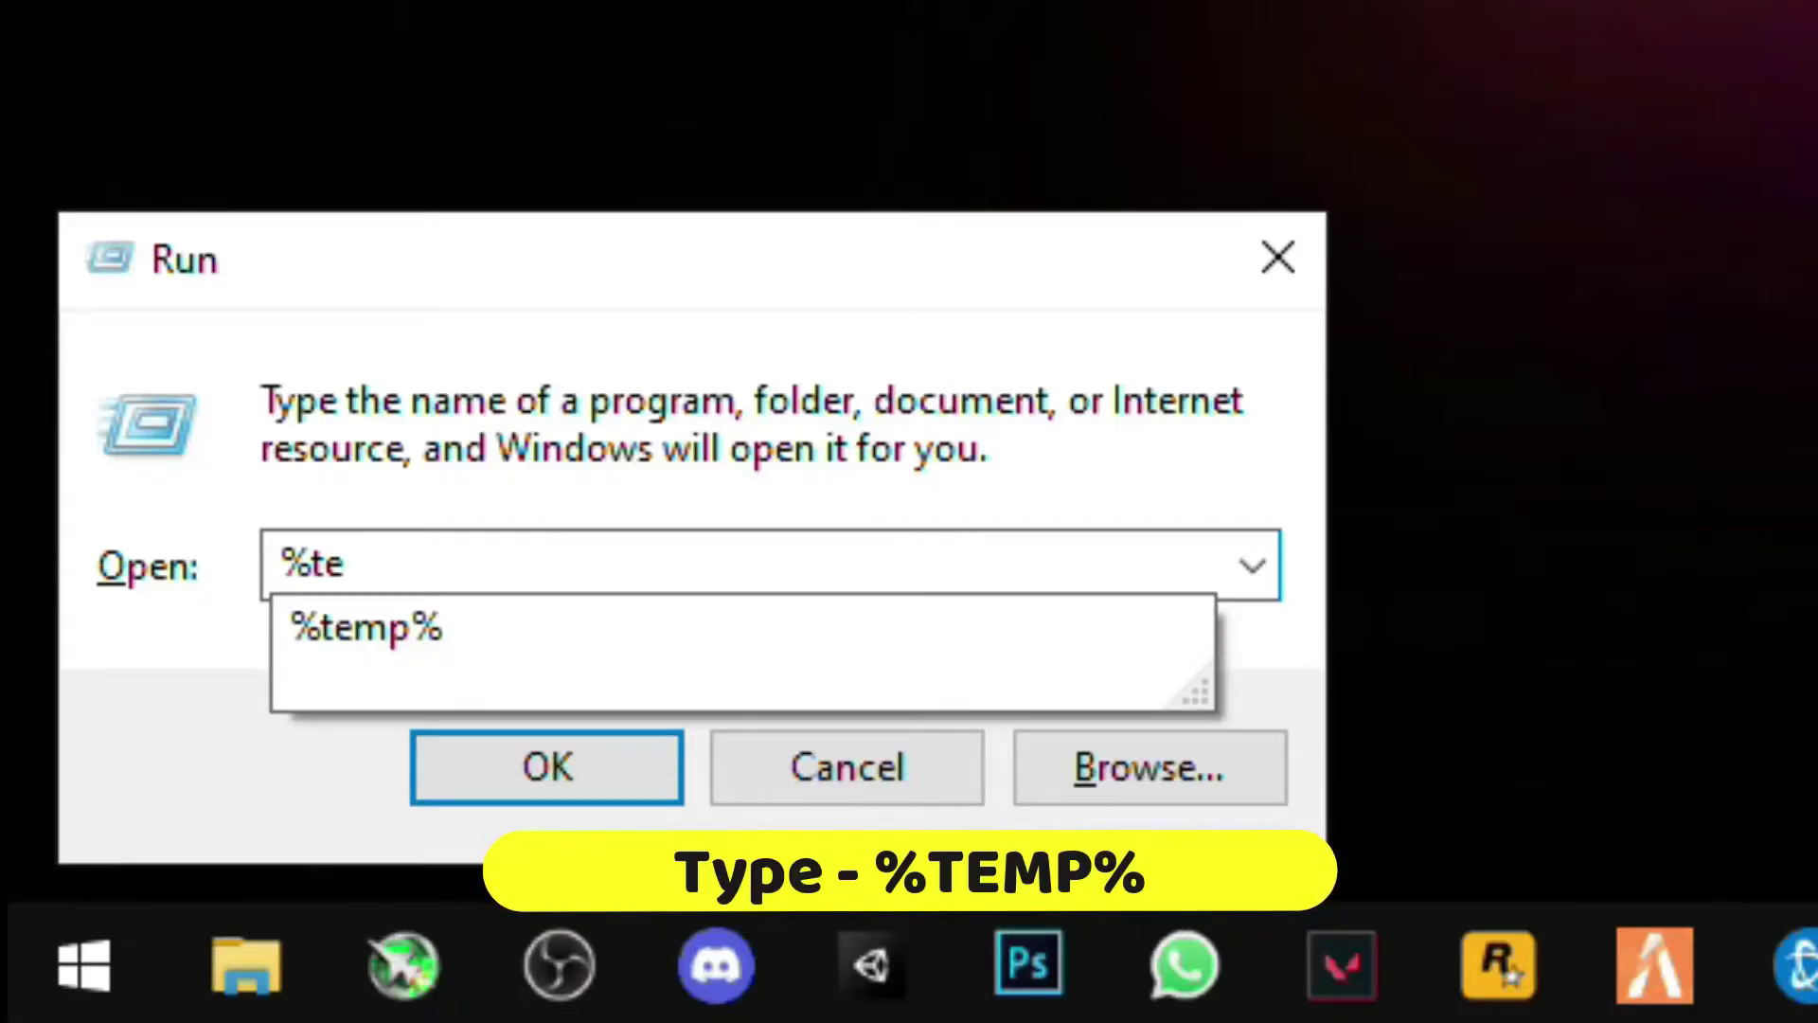
text(mp)
click(496, 638)
key(Return)
Delete all files and folders in the user profile's AppData Local Temp folder.
click(316, 758)
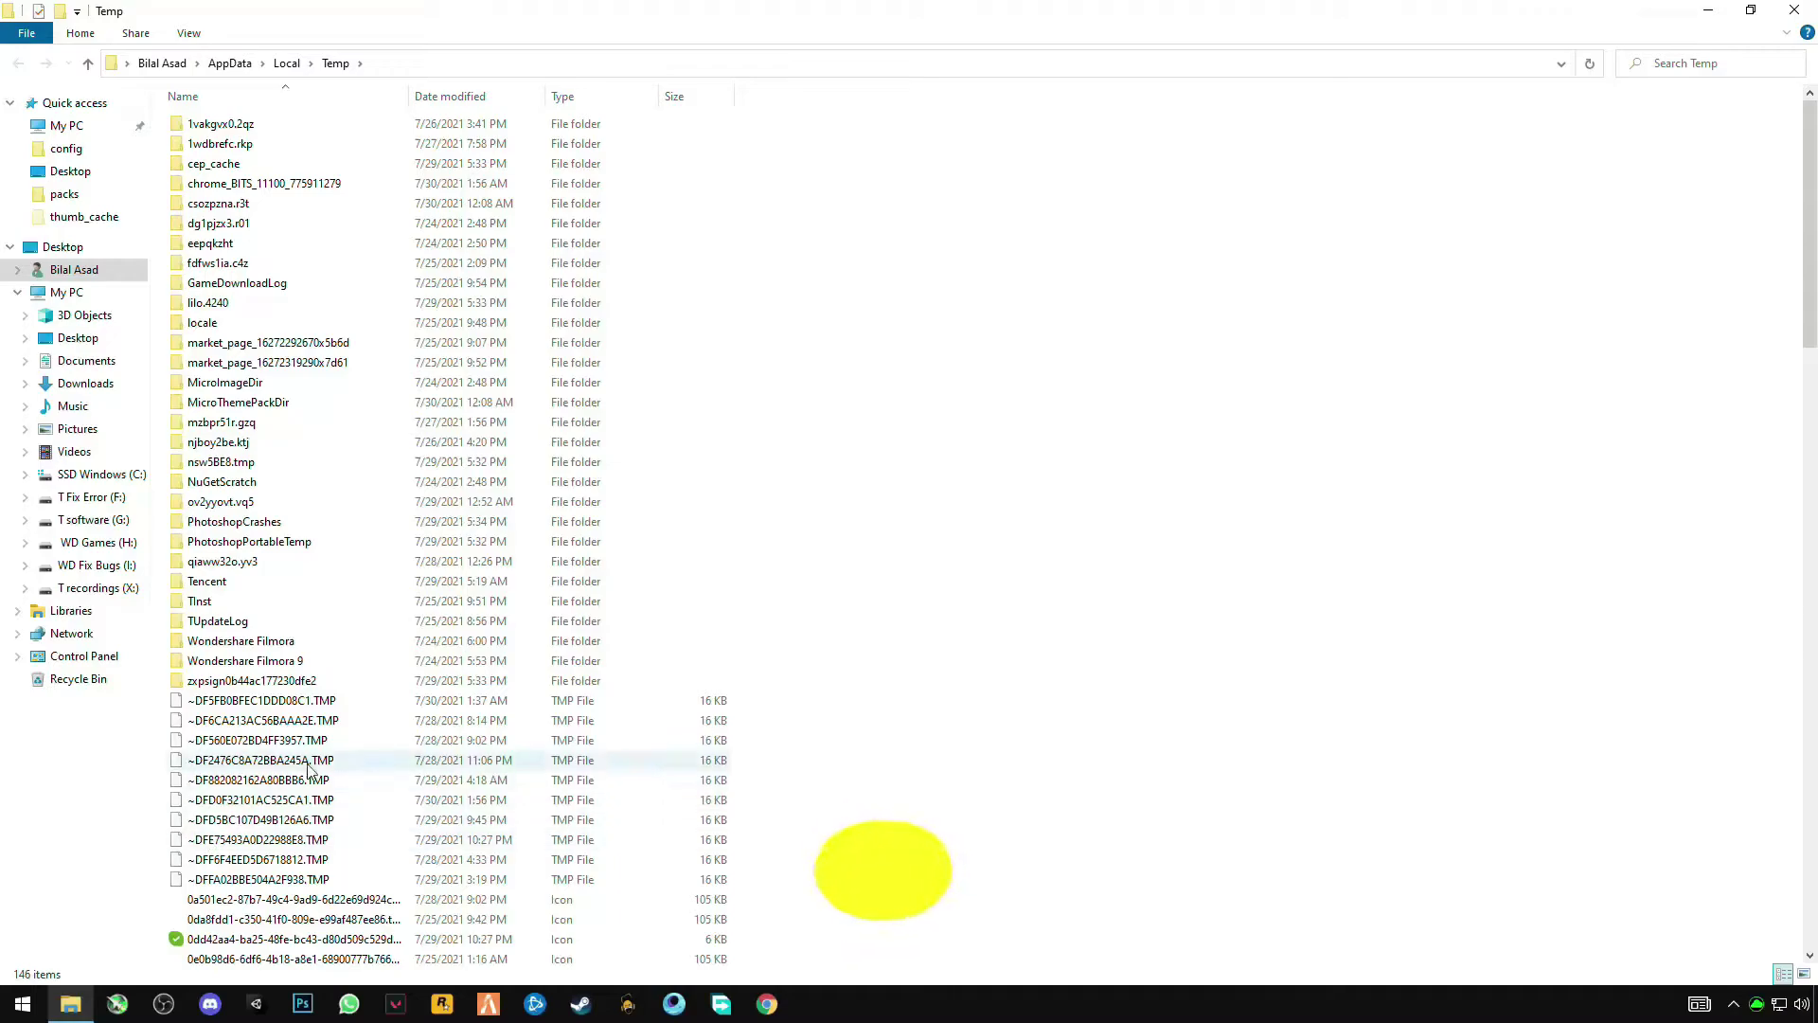
key(ctrl+a)
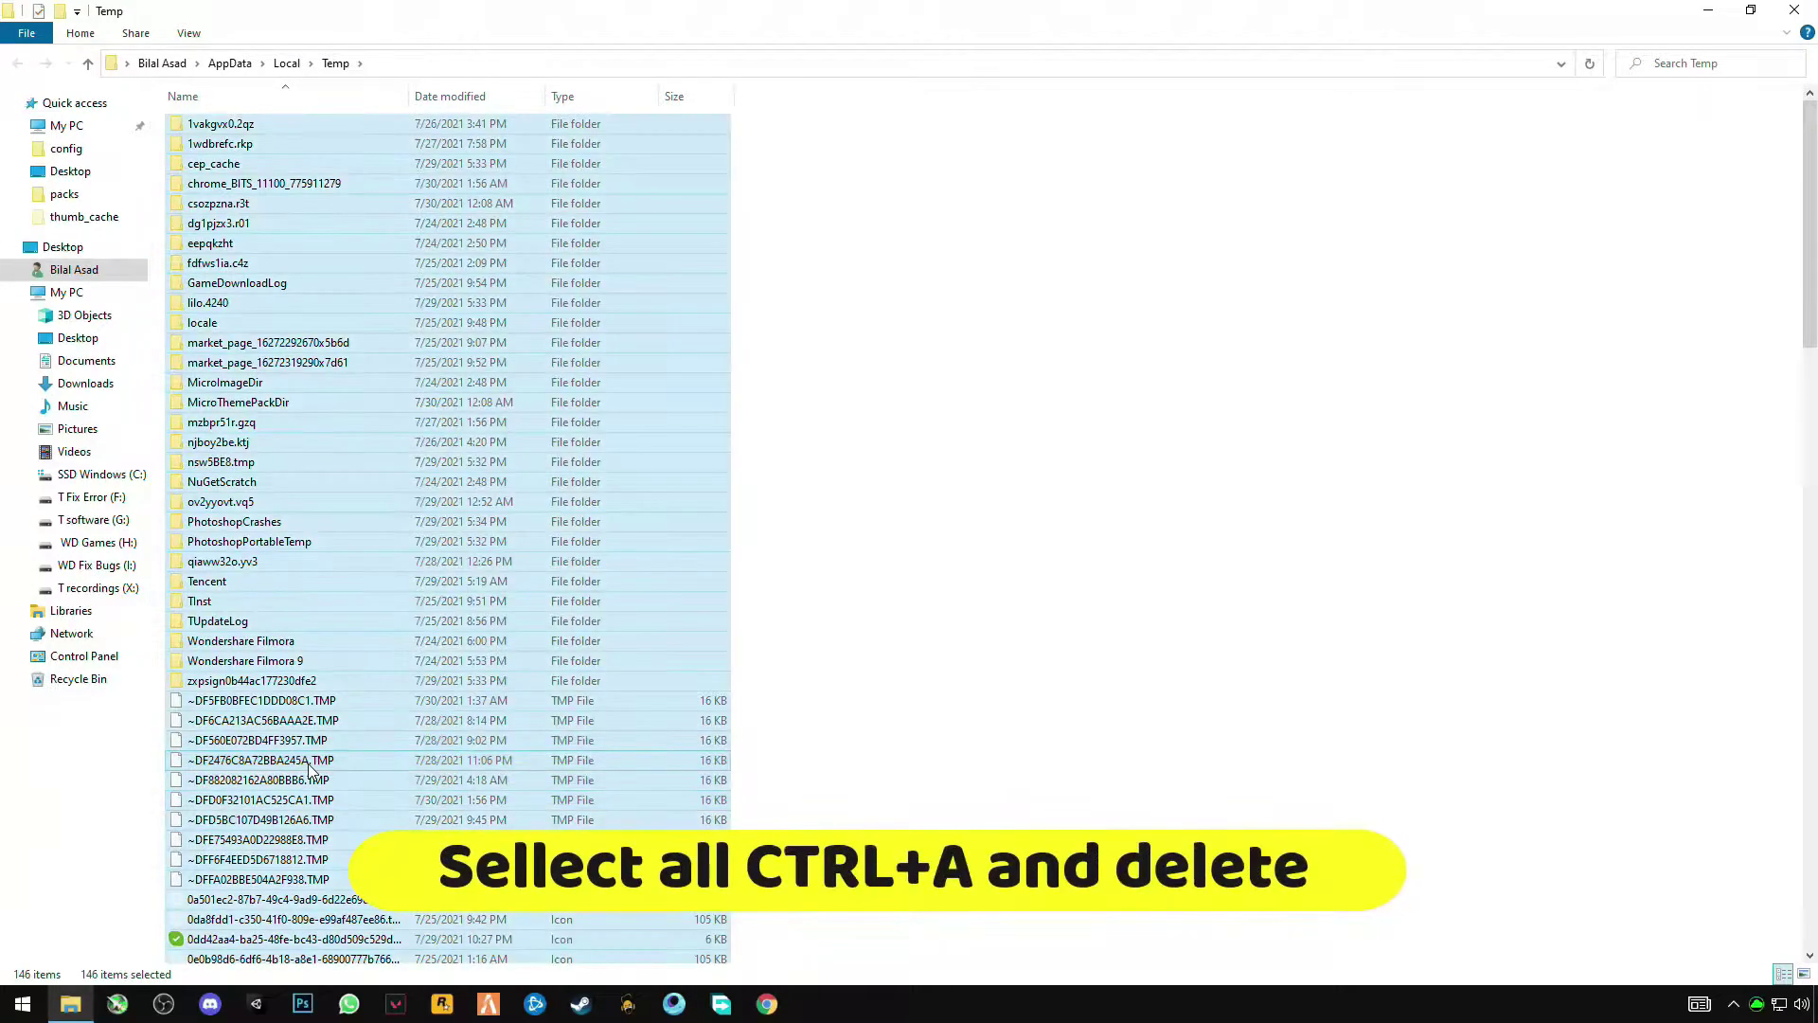
right_click(289, 402)
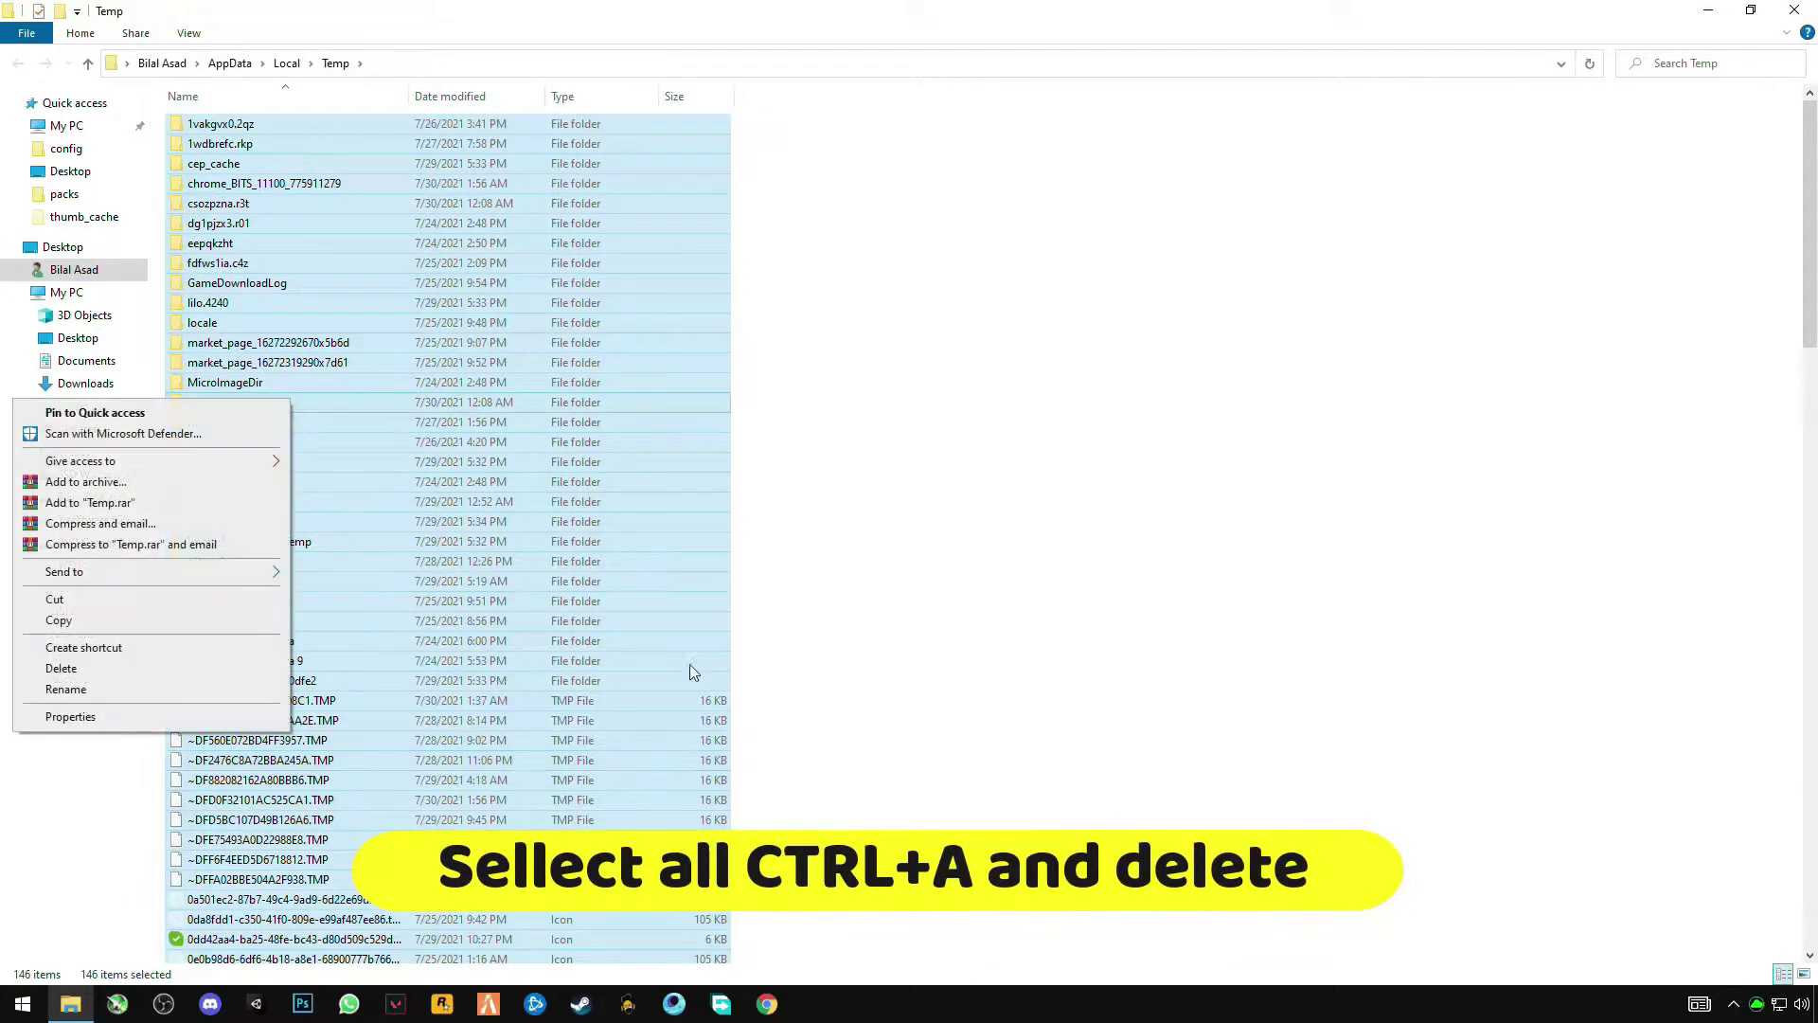
click(132, 668)
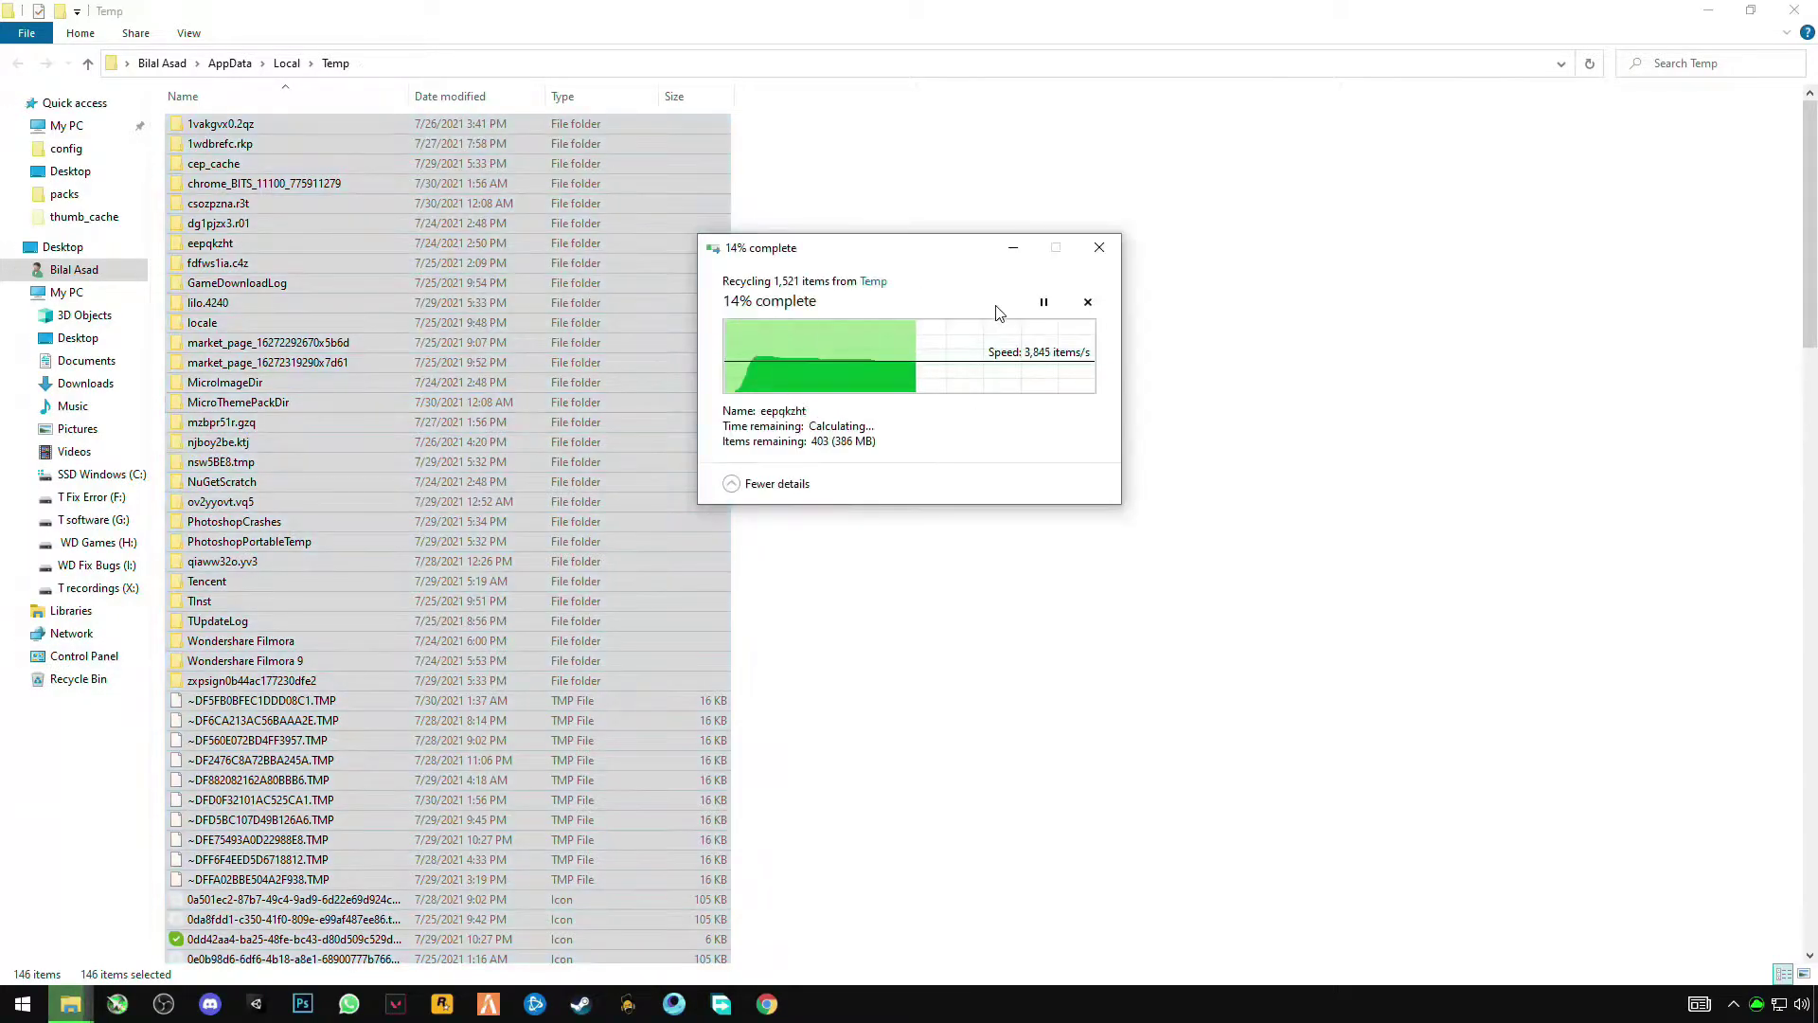
click(948, 439)
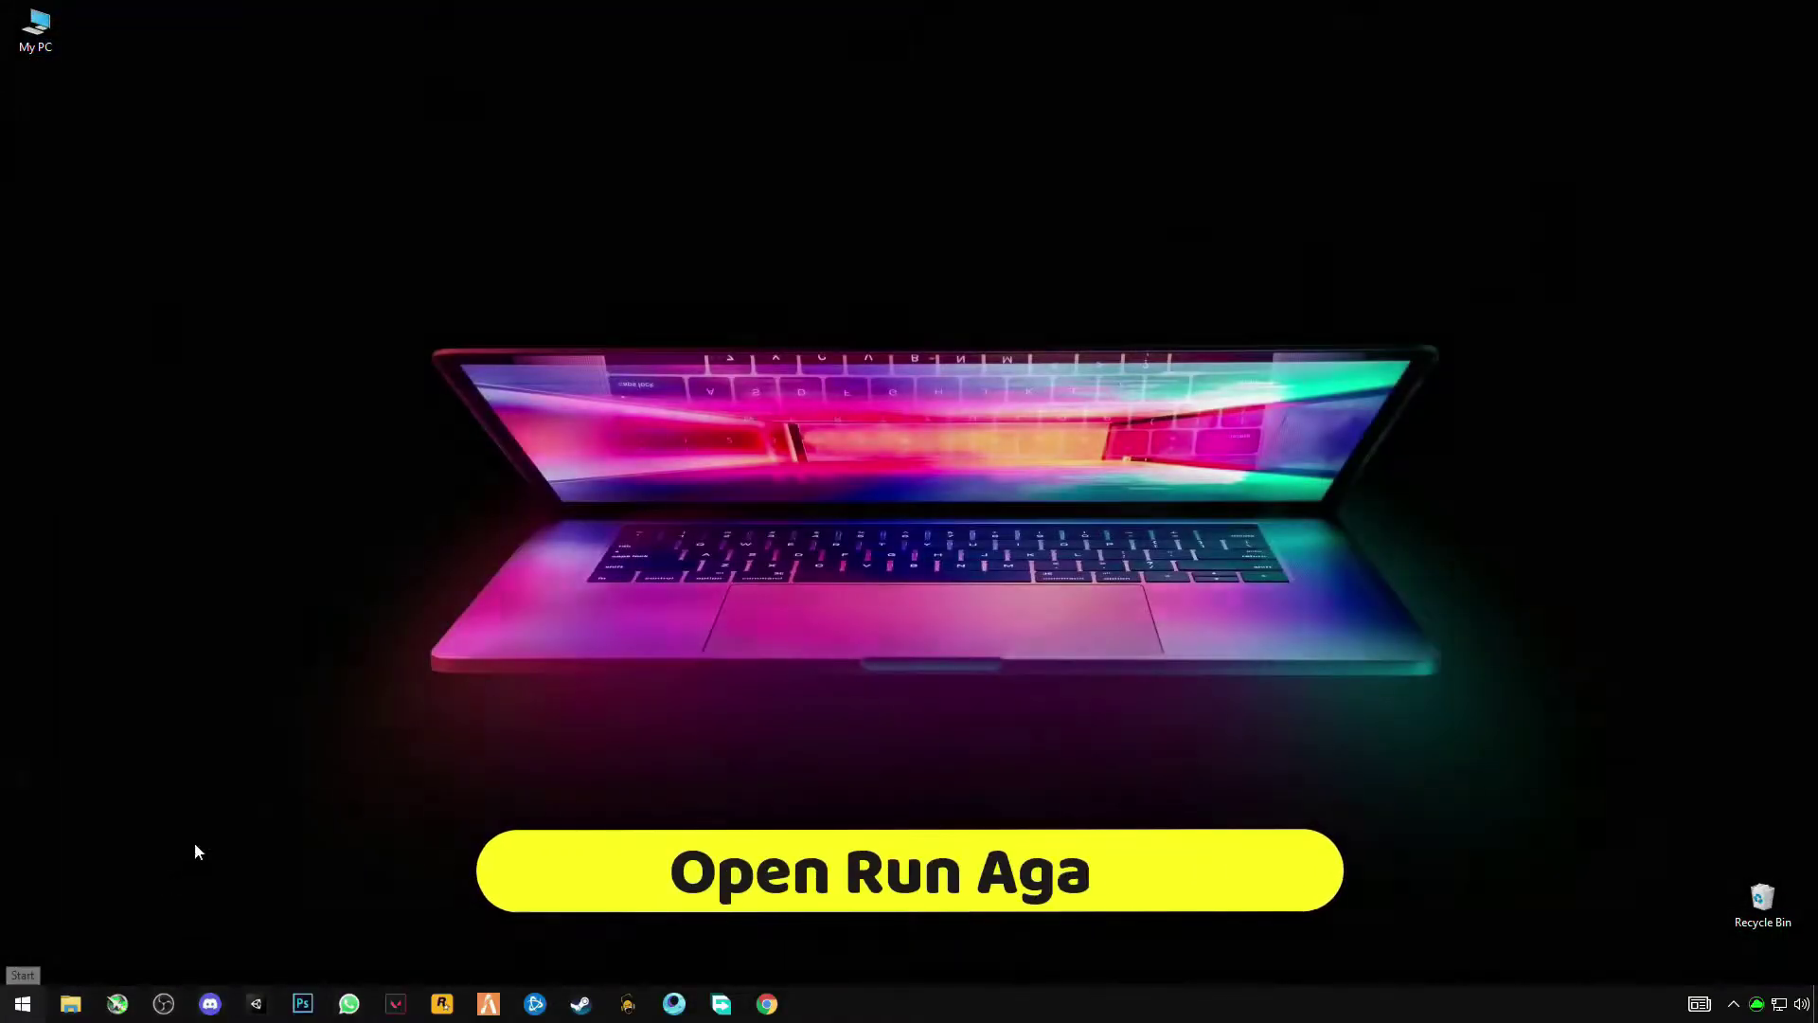
Open the Windows Prefetch folder by running prefetch and grant permanent access to it.
key(super)
text(run)
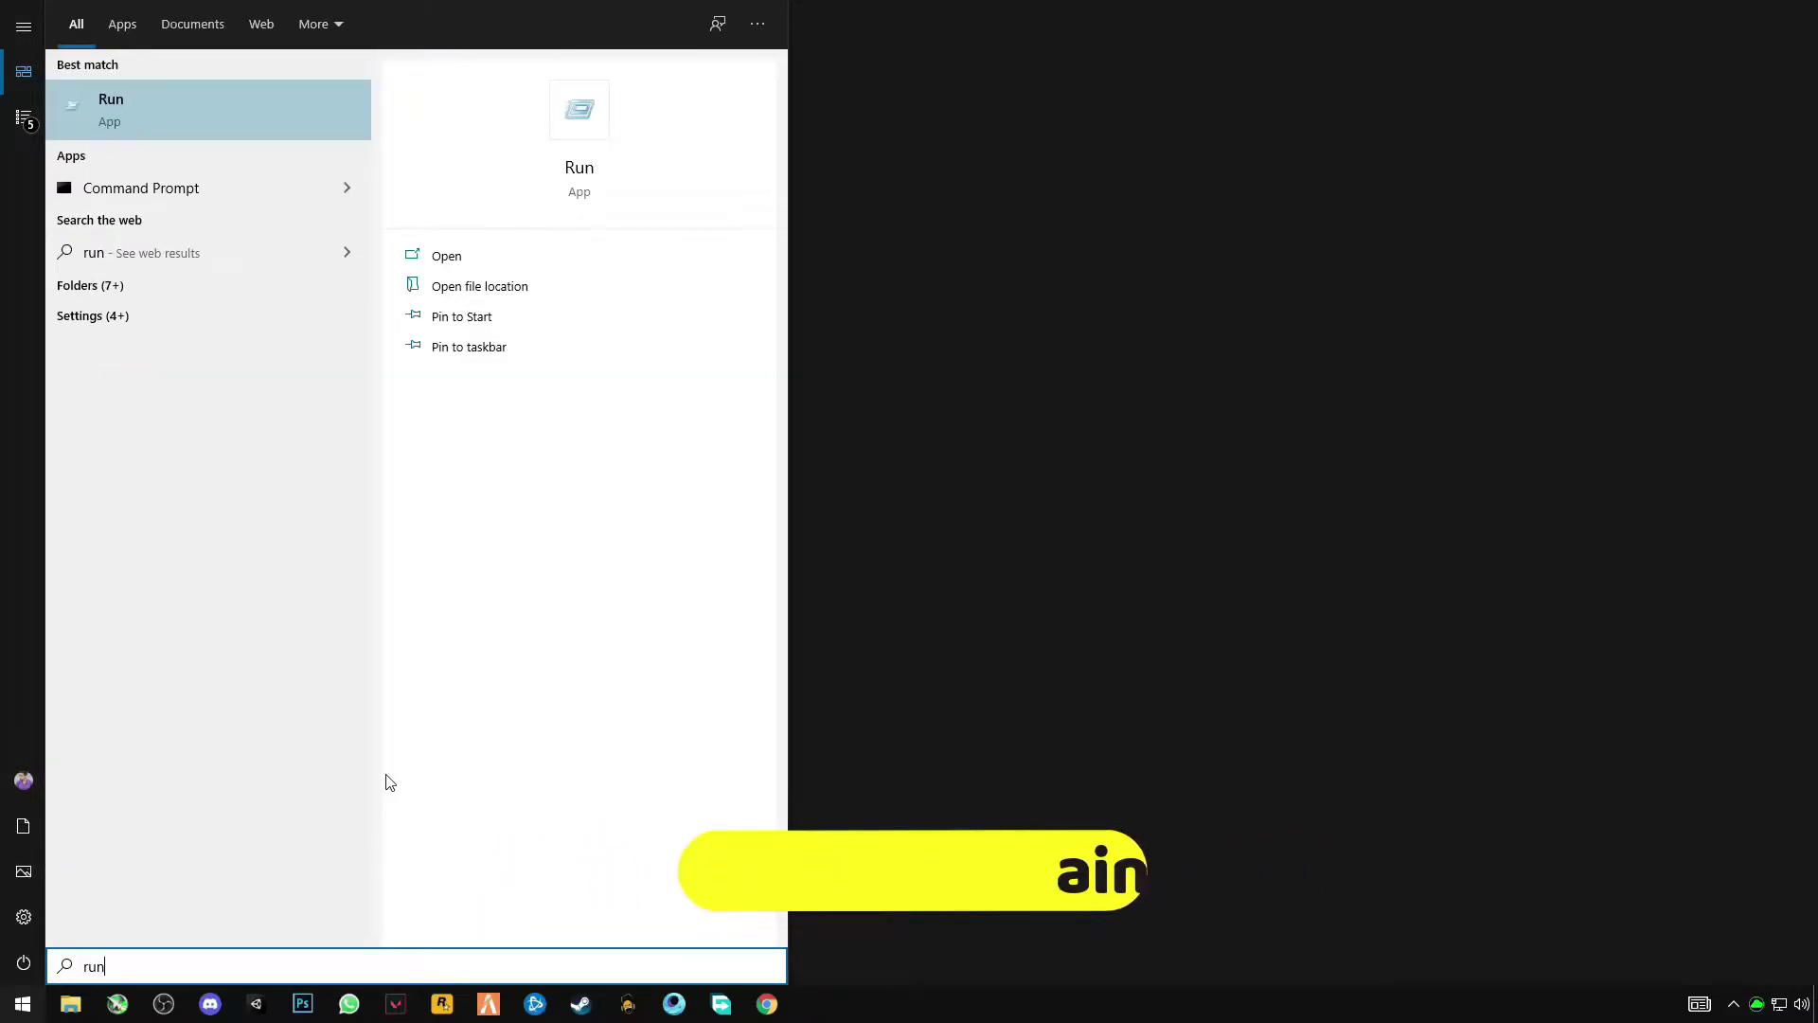
key(Return)
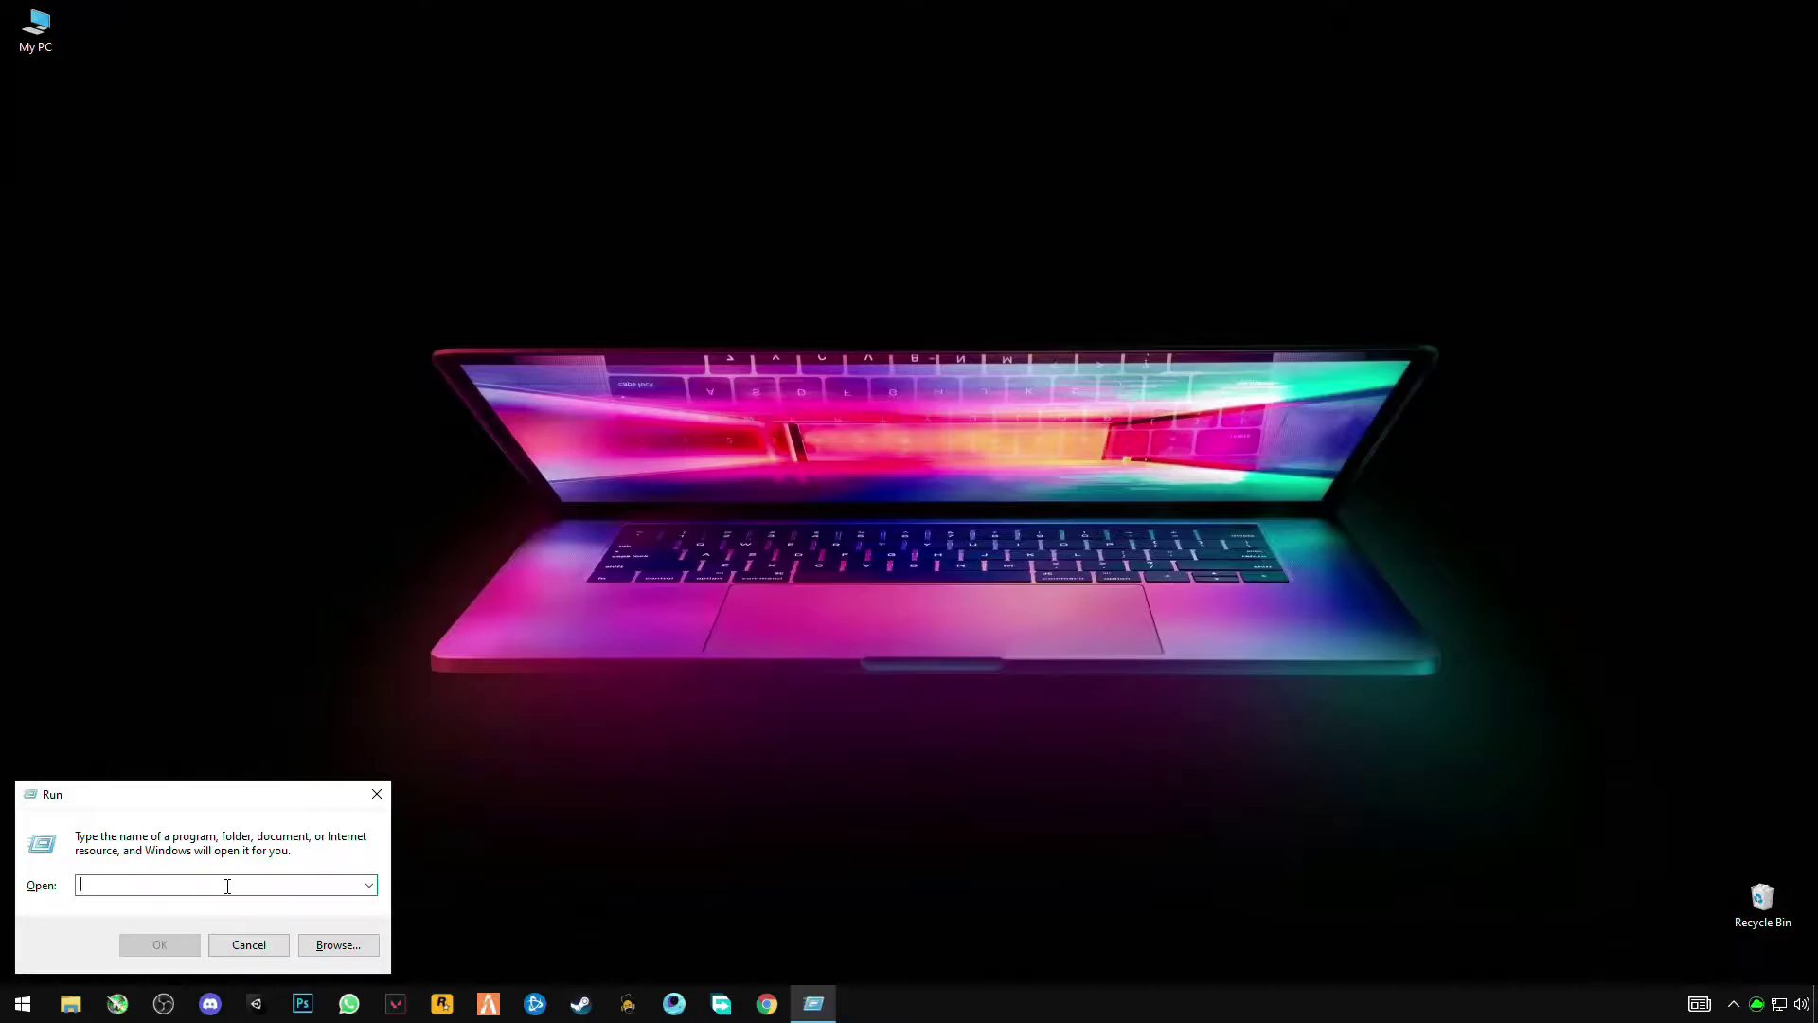
text(preft)
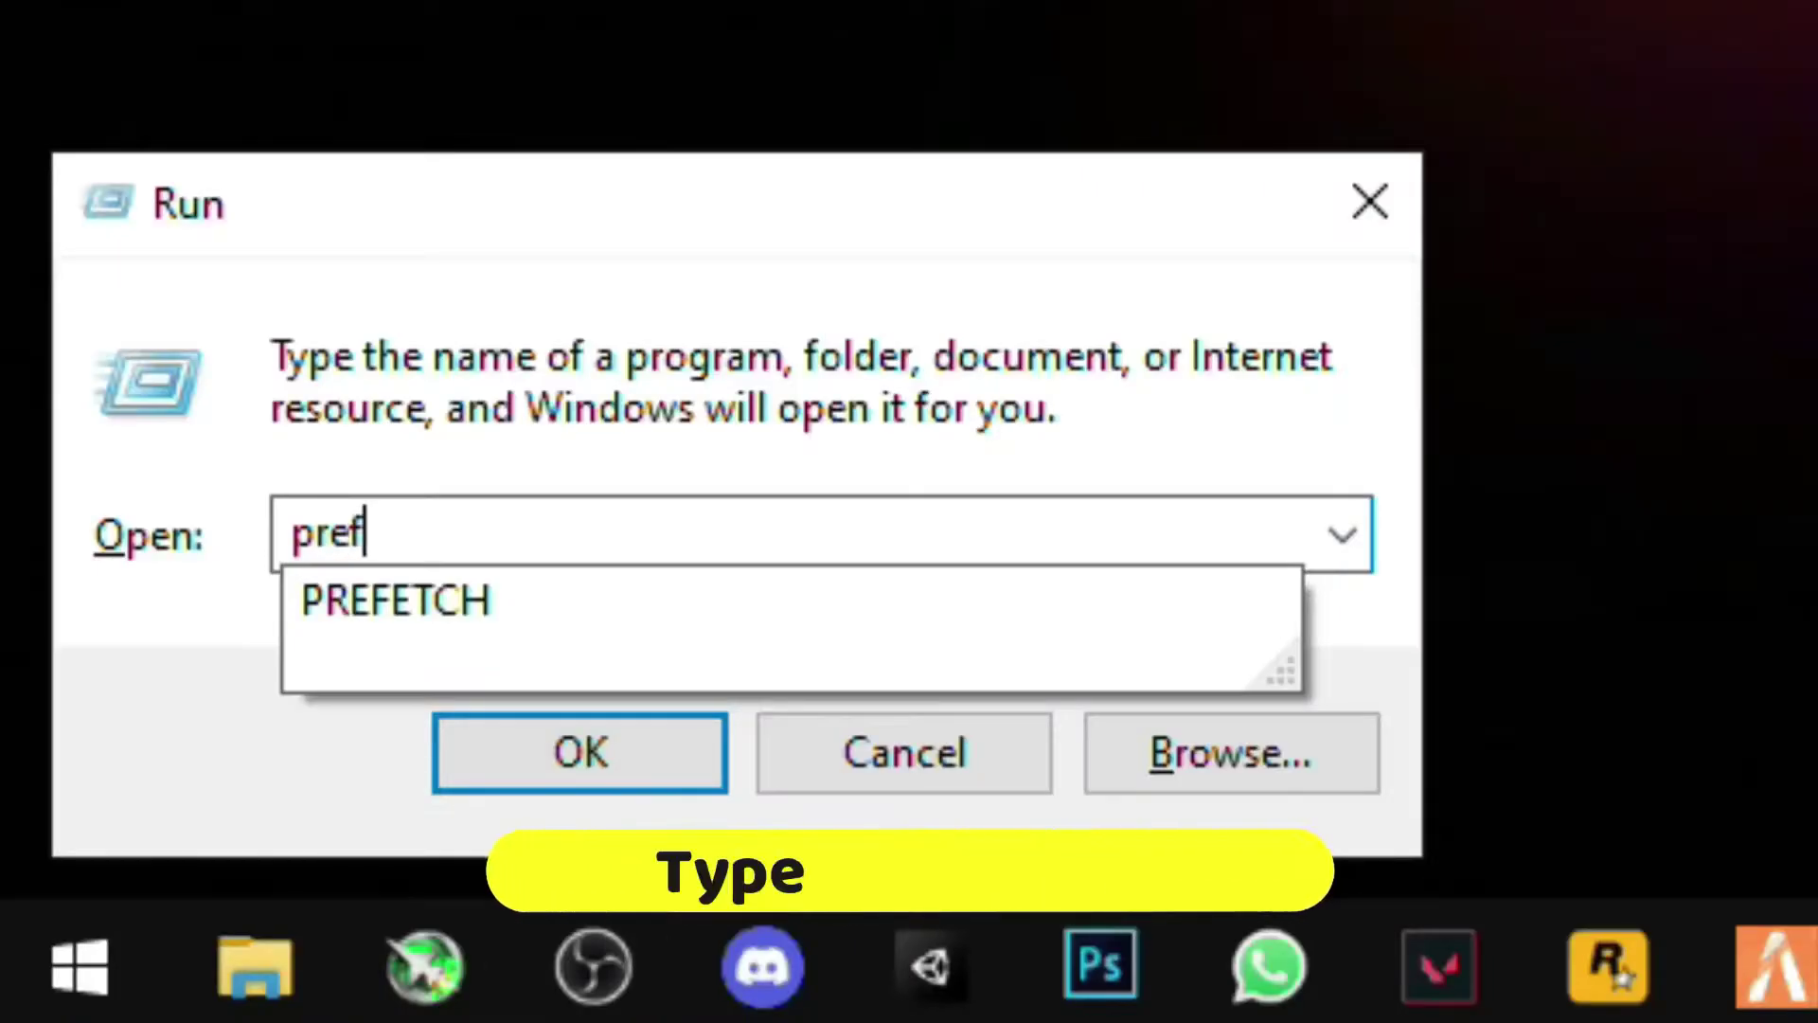
key(BackSpace)
text(etch)
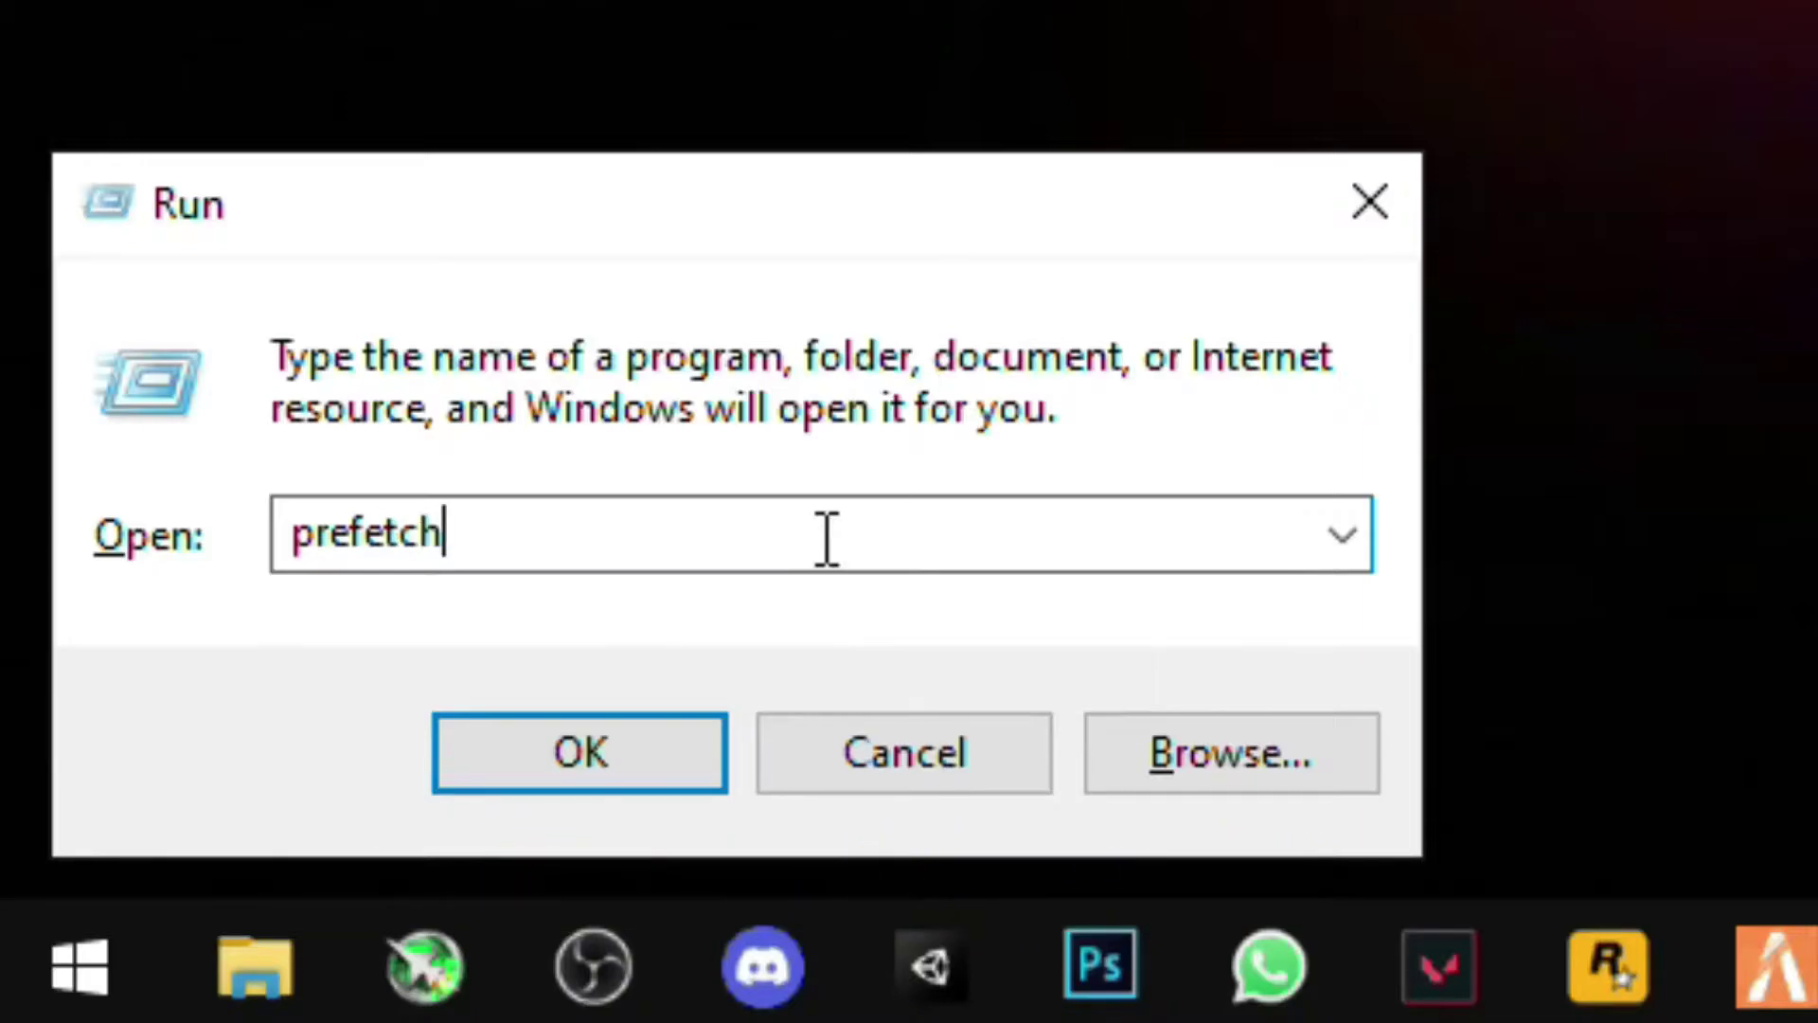
key(Return)
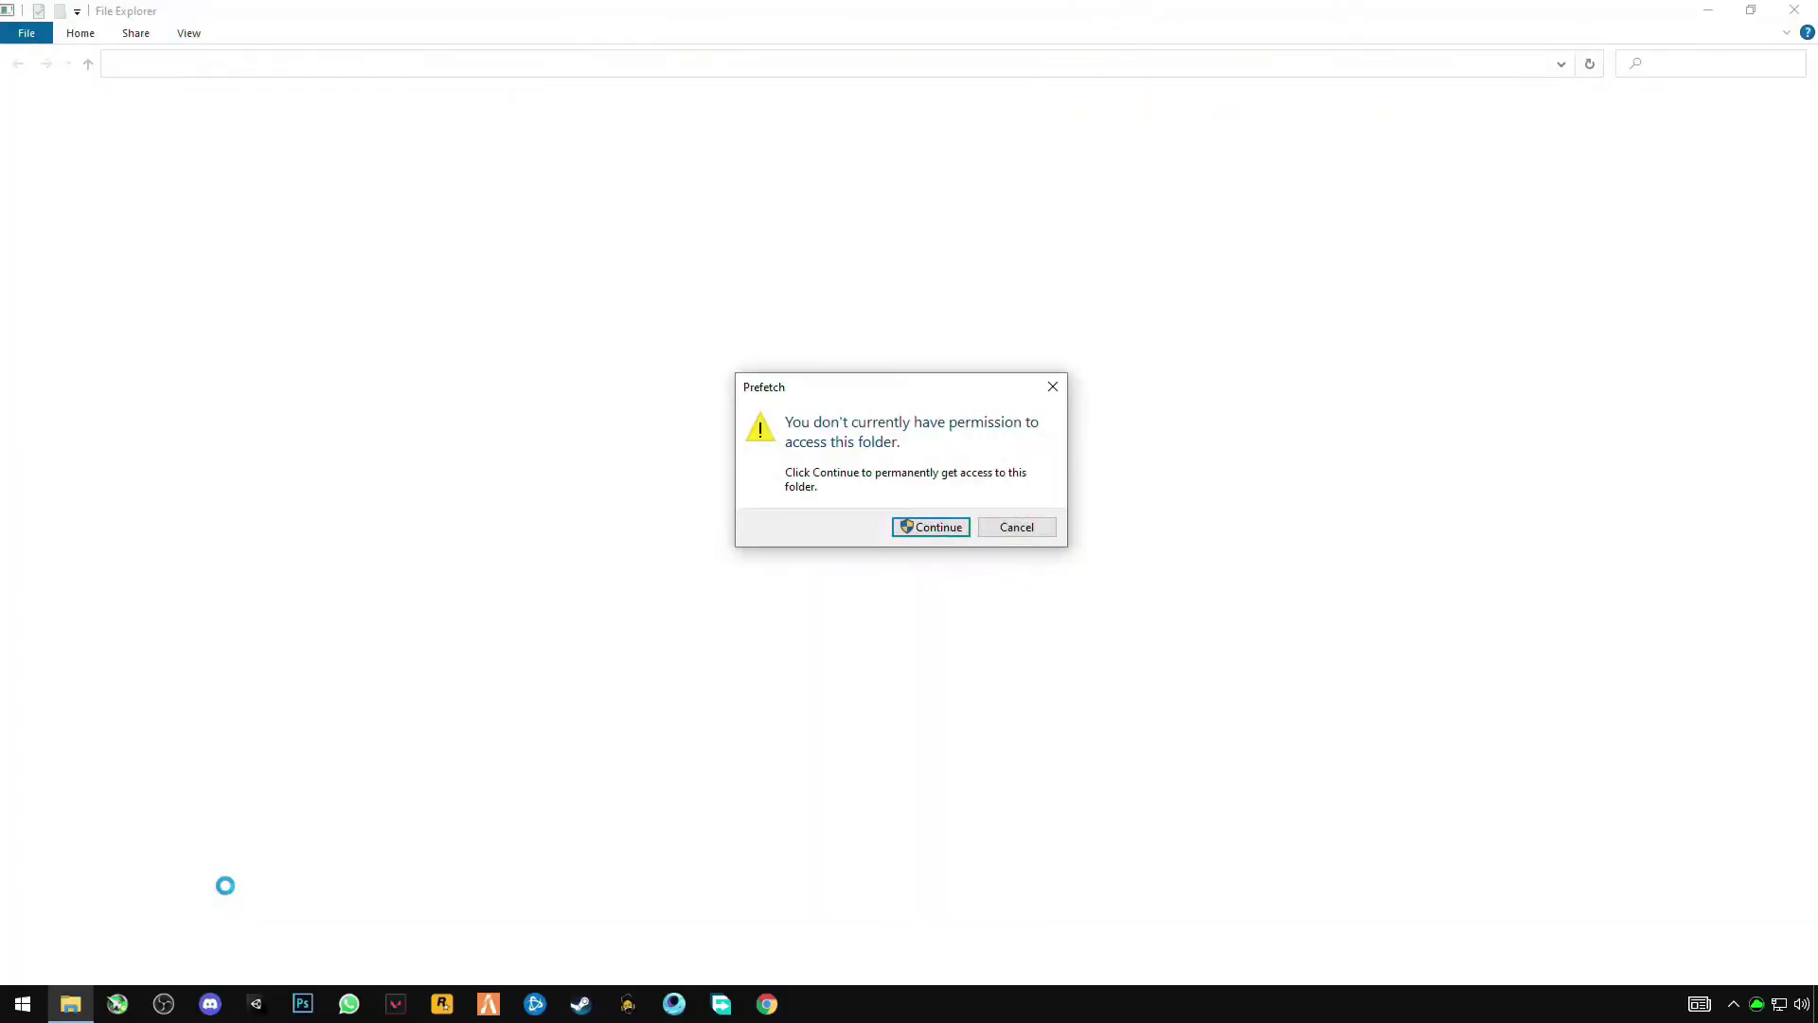
click(925, 535)
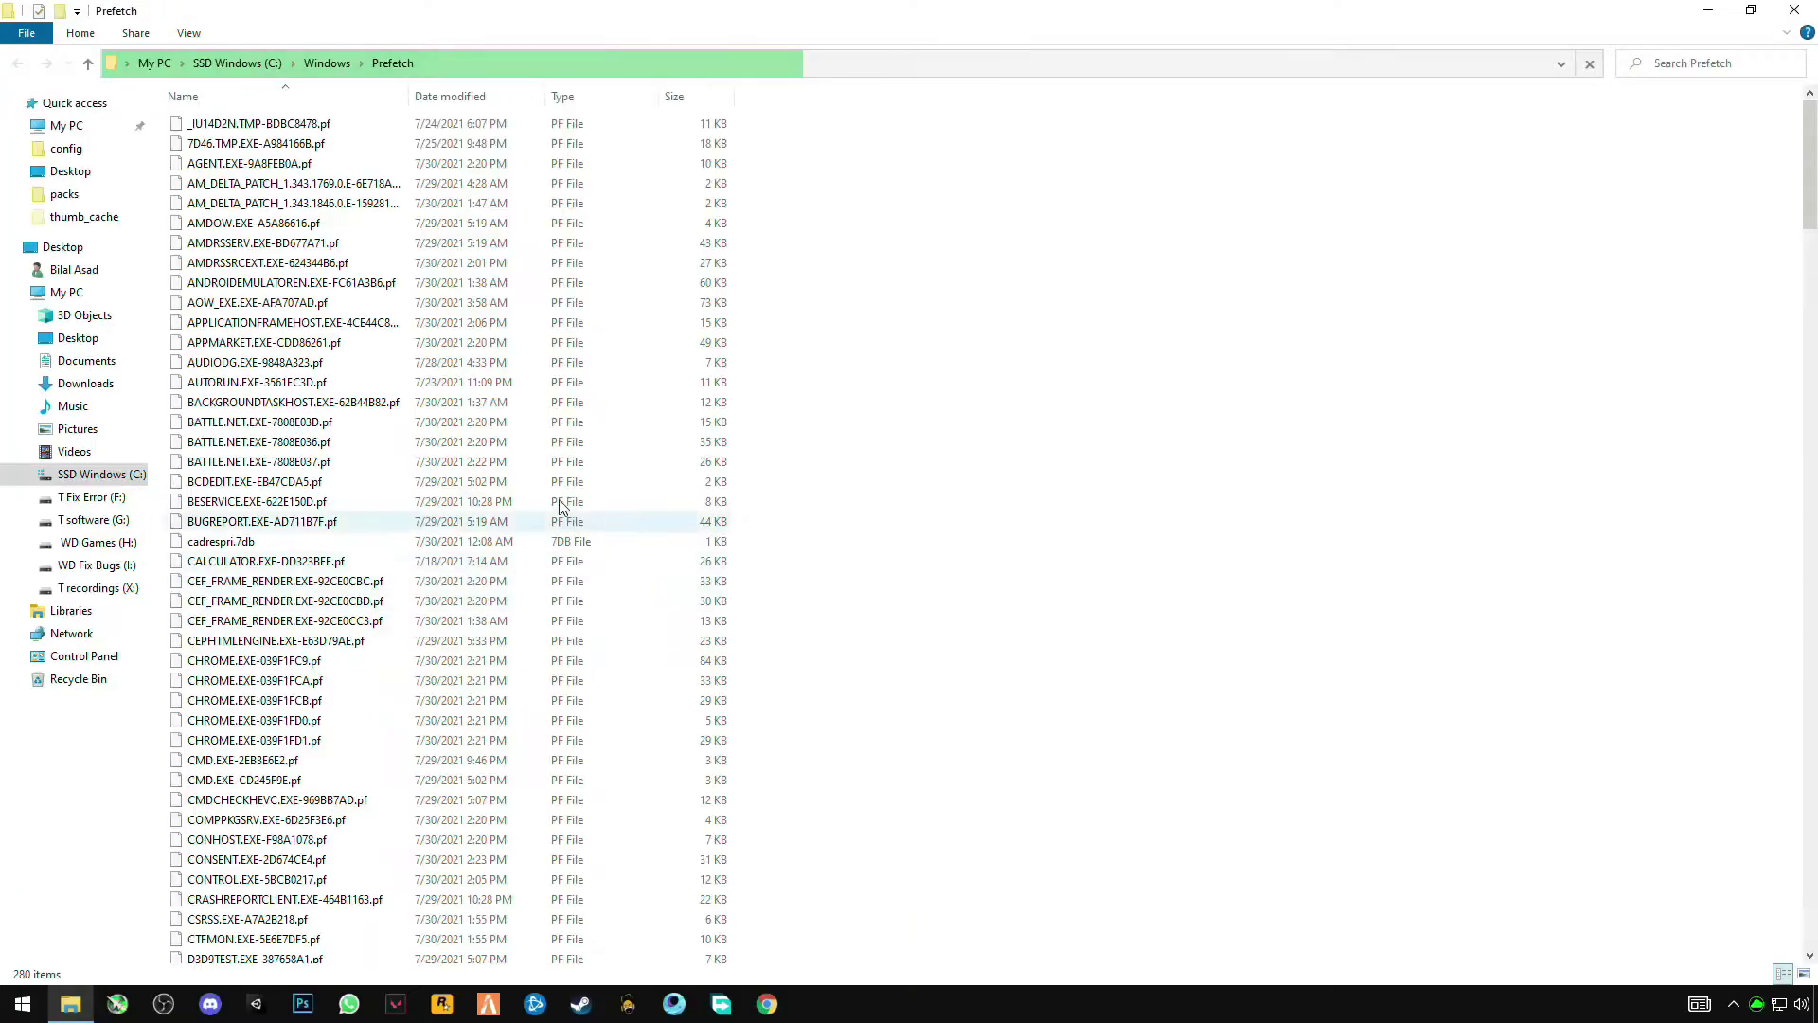
Delete all files in the Windows Prefetch folder, skipping any file that is in use.
click(344, 428)
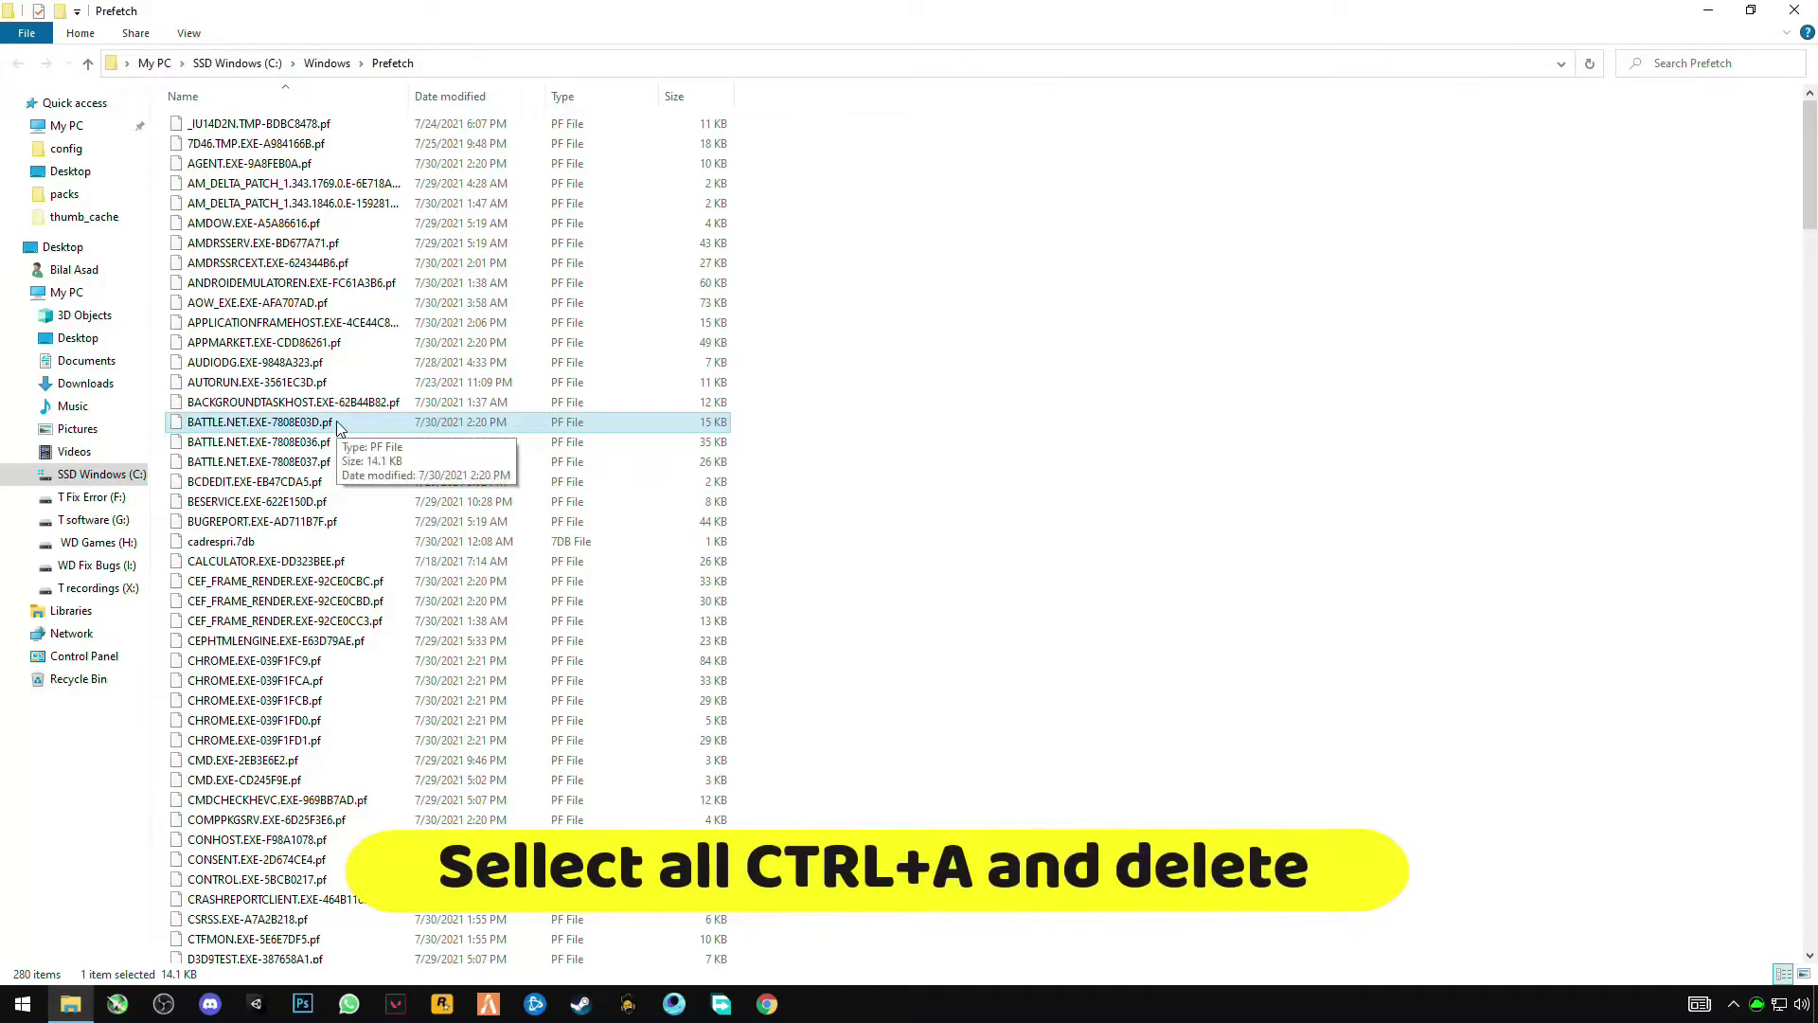
key(ctrl+a)
right_click(337, 422)
click(195, 667)
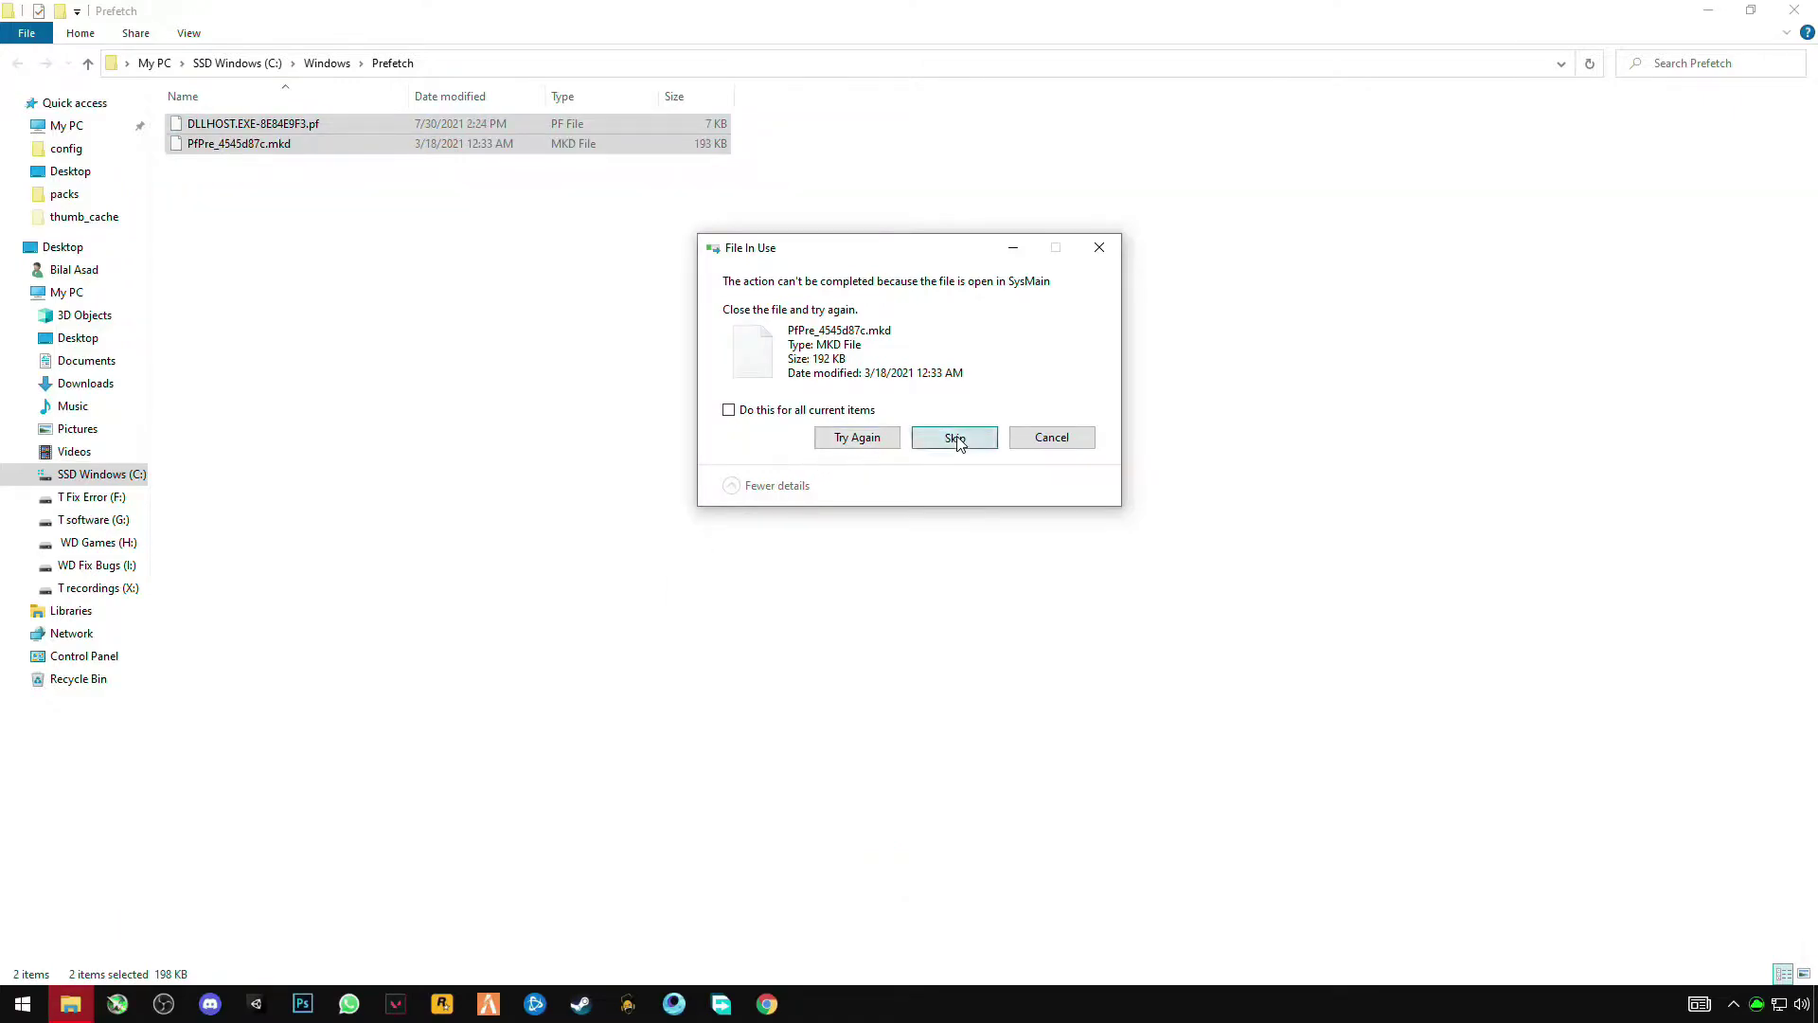
click(957, 441)
click(968, 479)
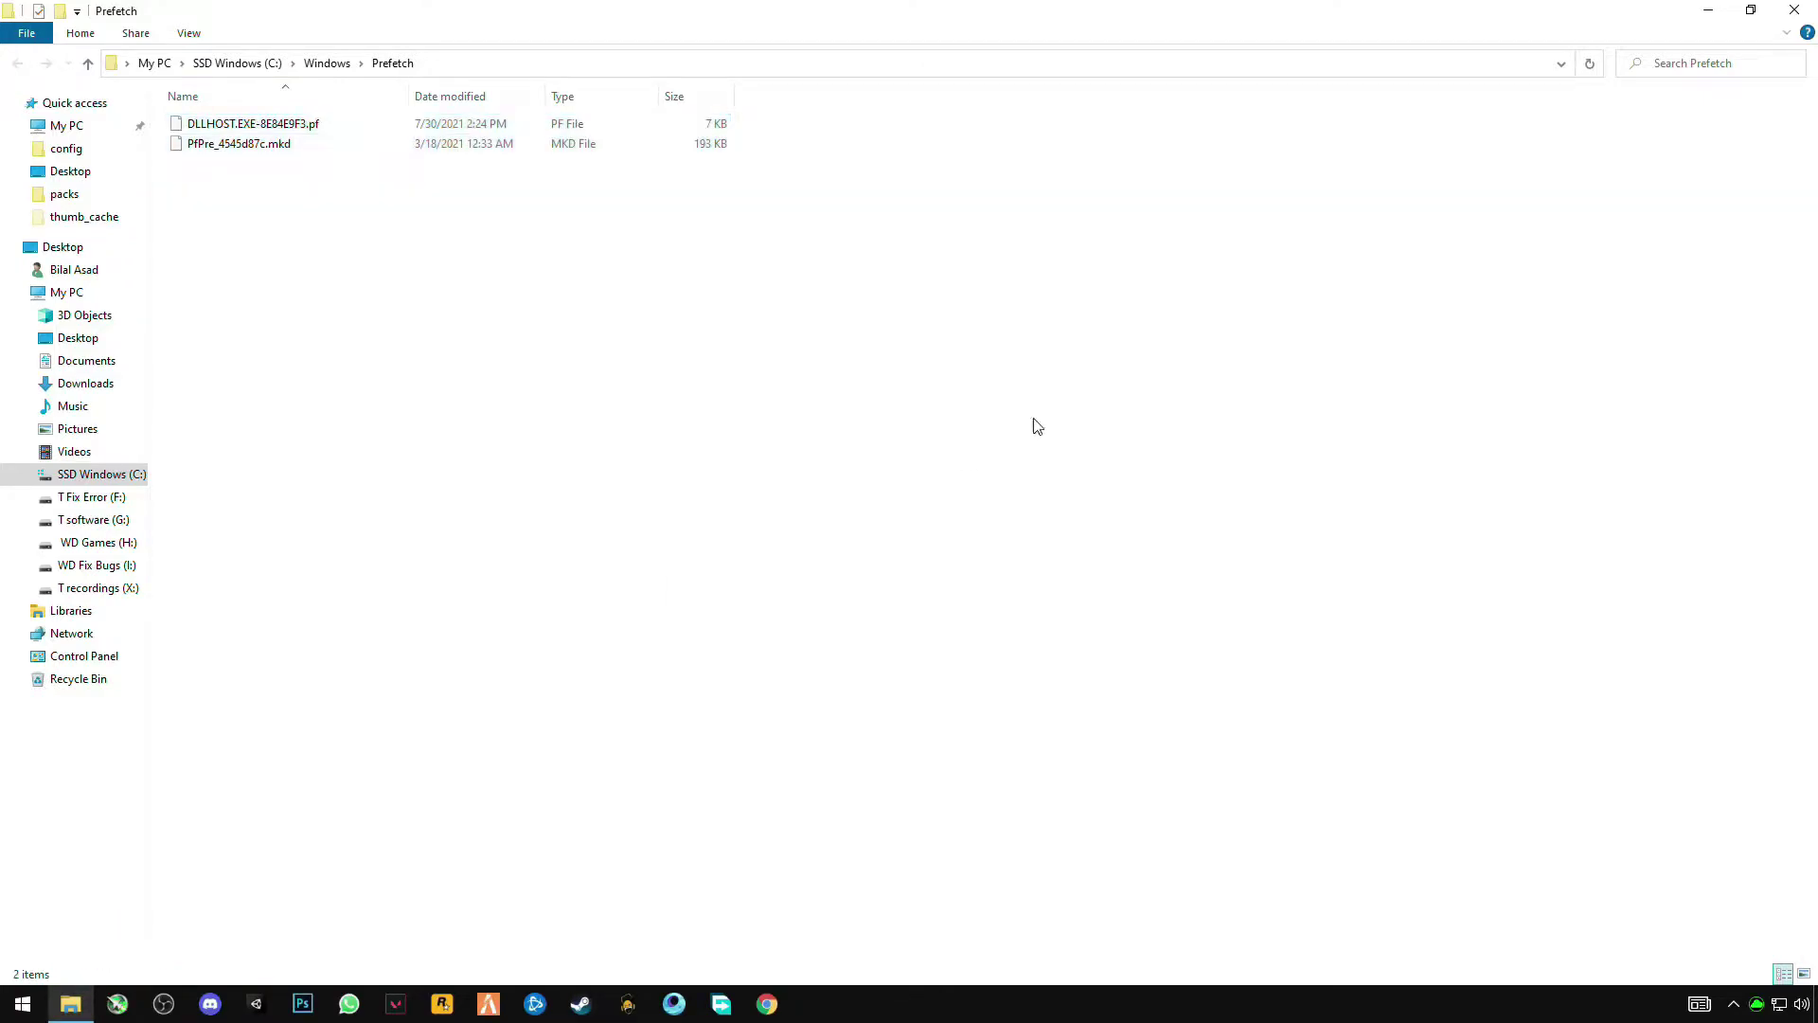
Return to the desktop and open the advanced system settings from My PC's properties.
key(super+d)
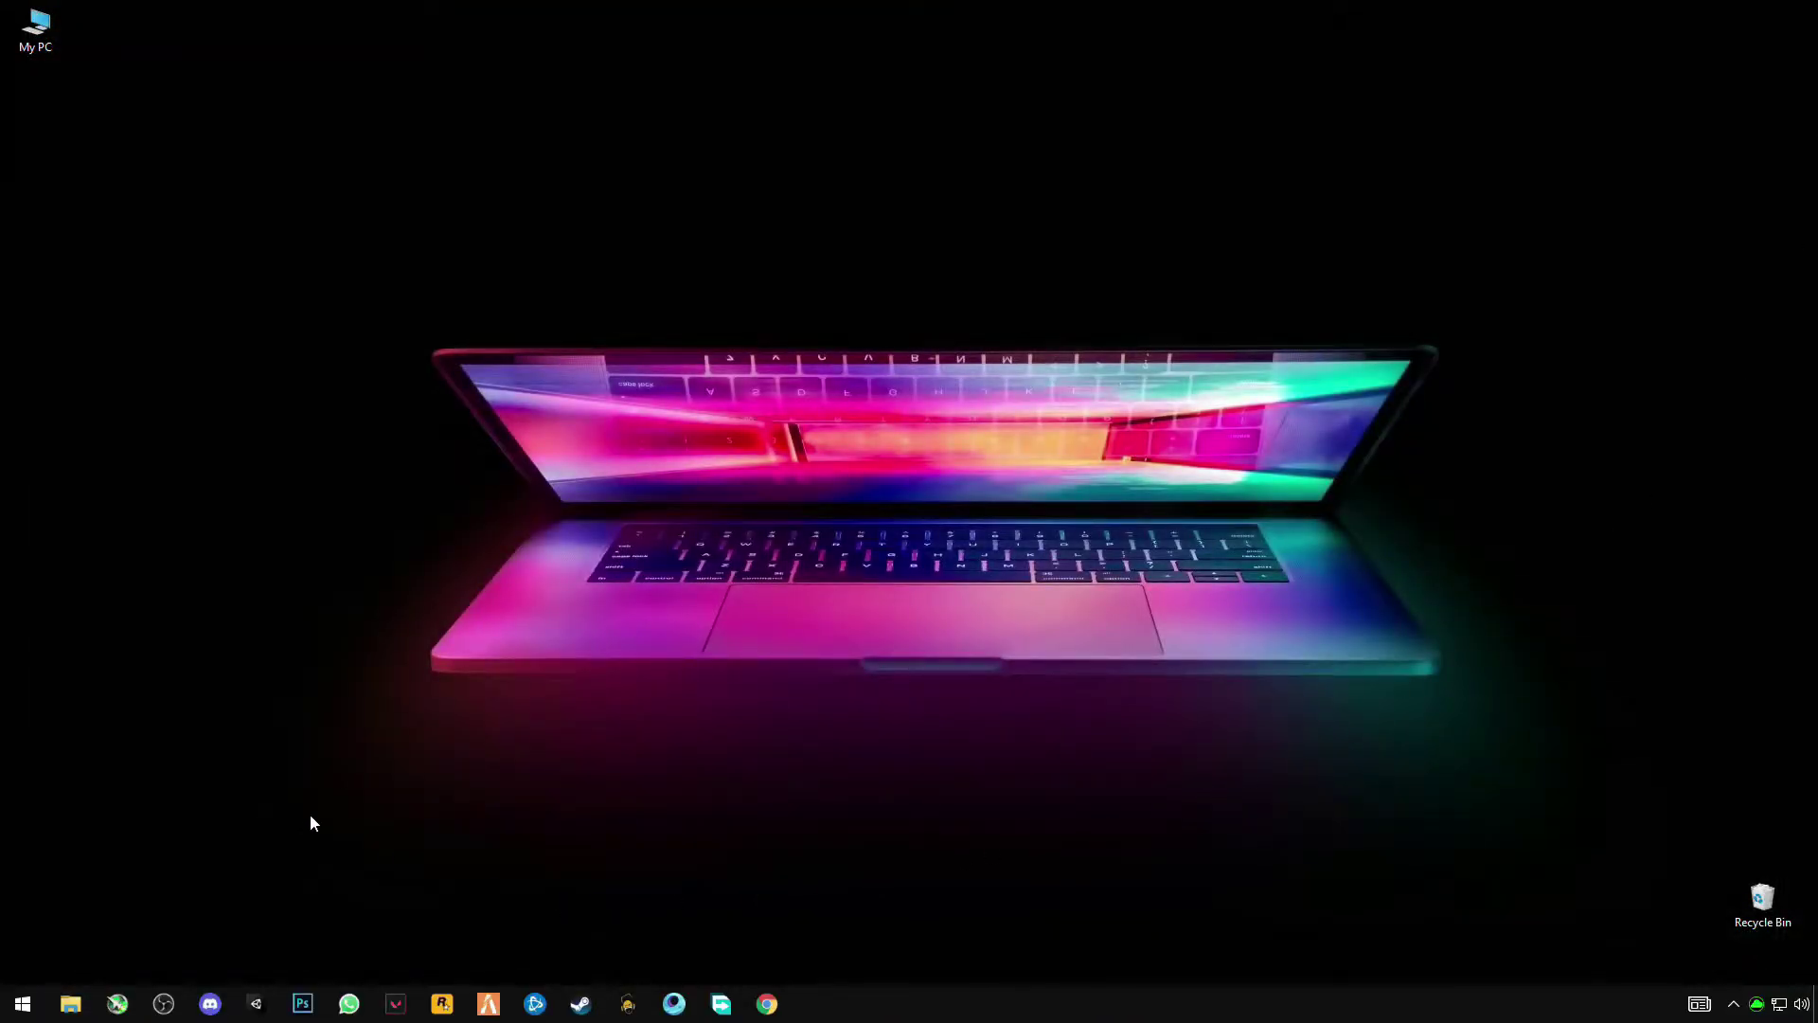
double_click(38, 41)
right_click(644, 504)
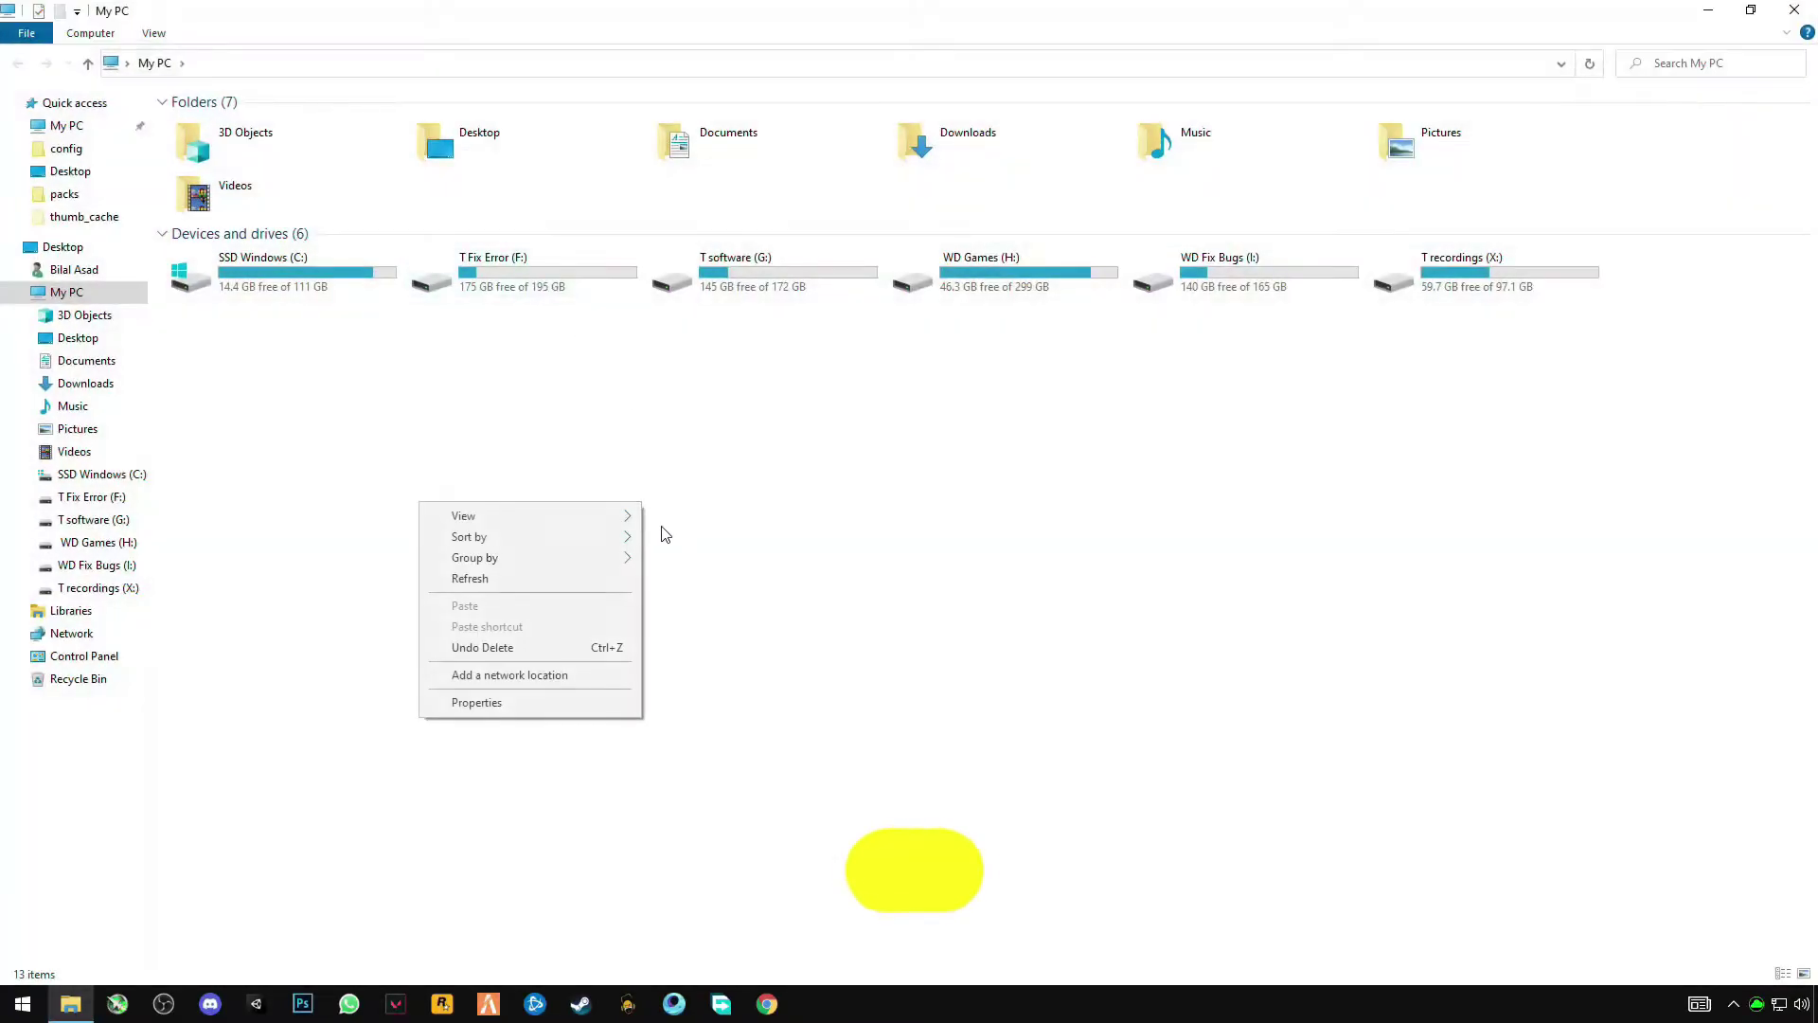
click(484, 706)
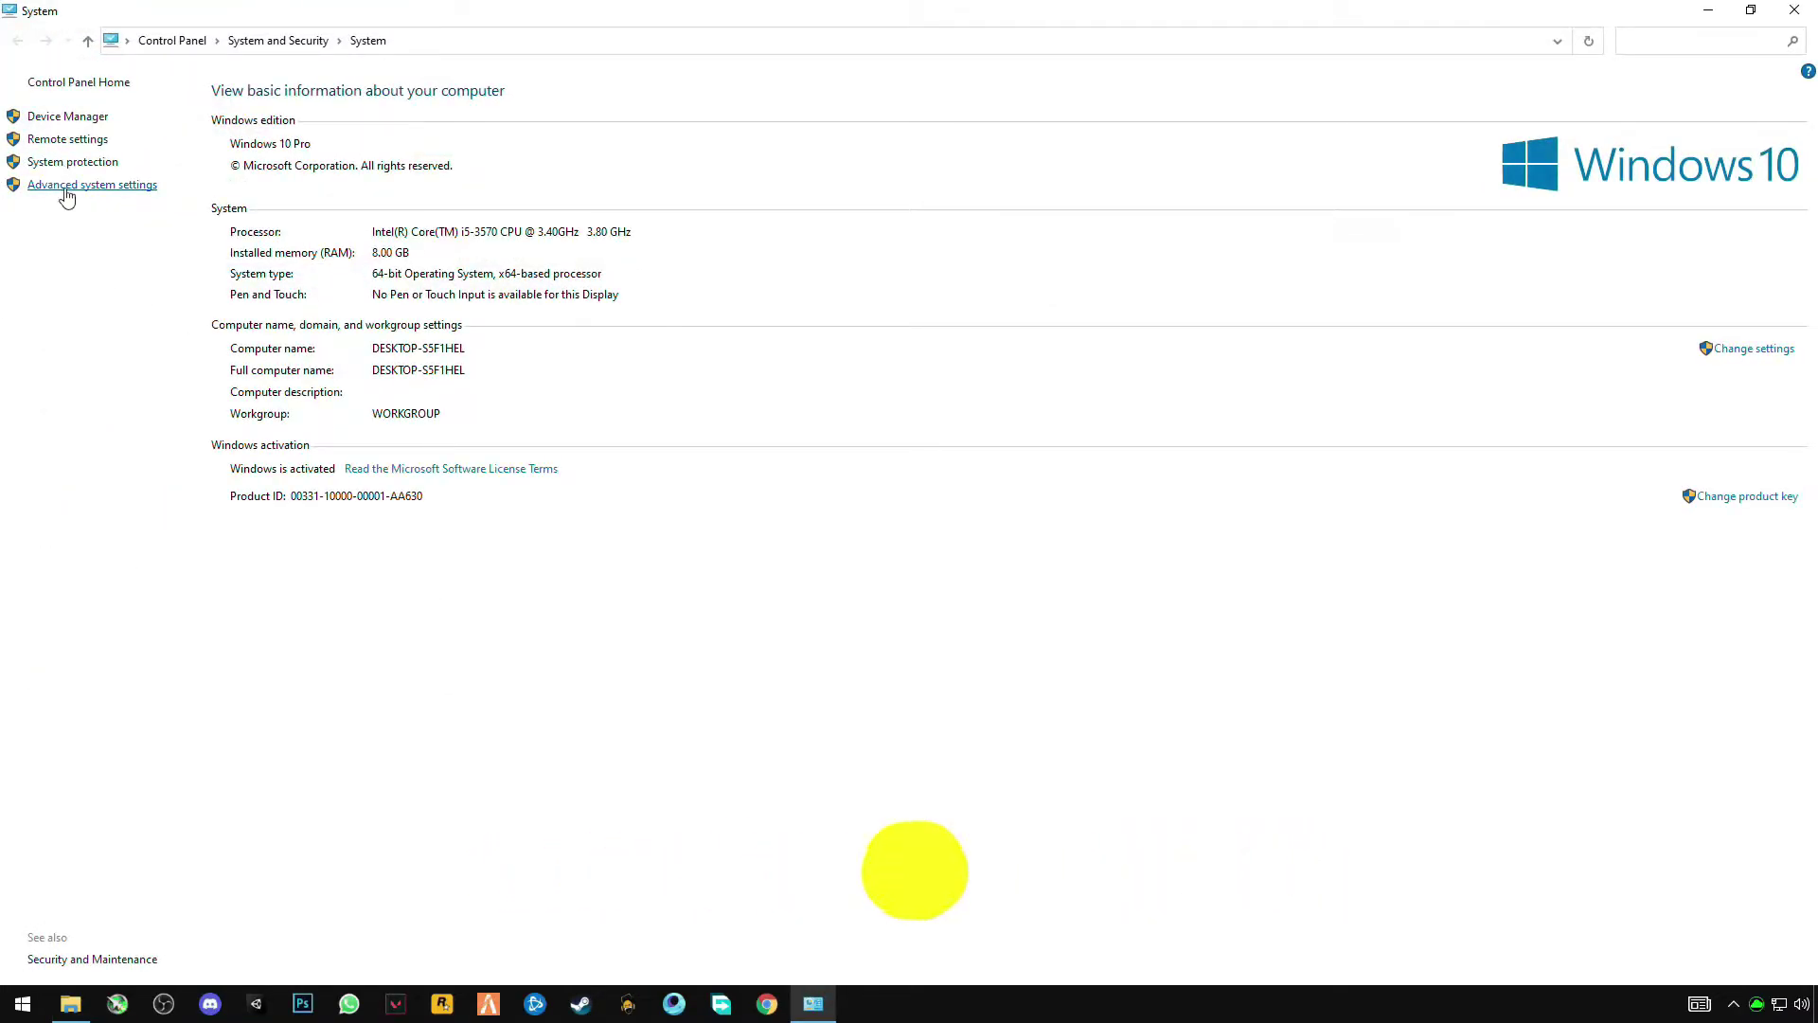
click(72, 190)
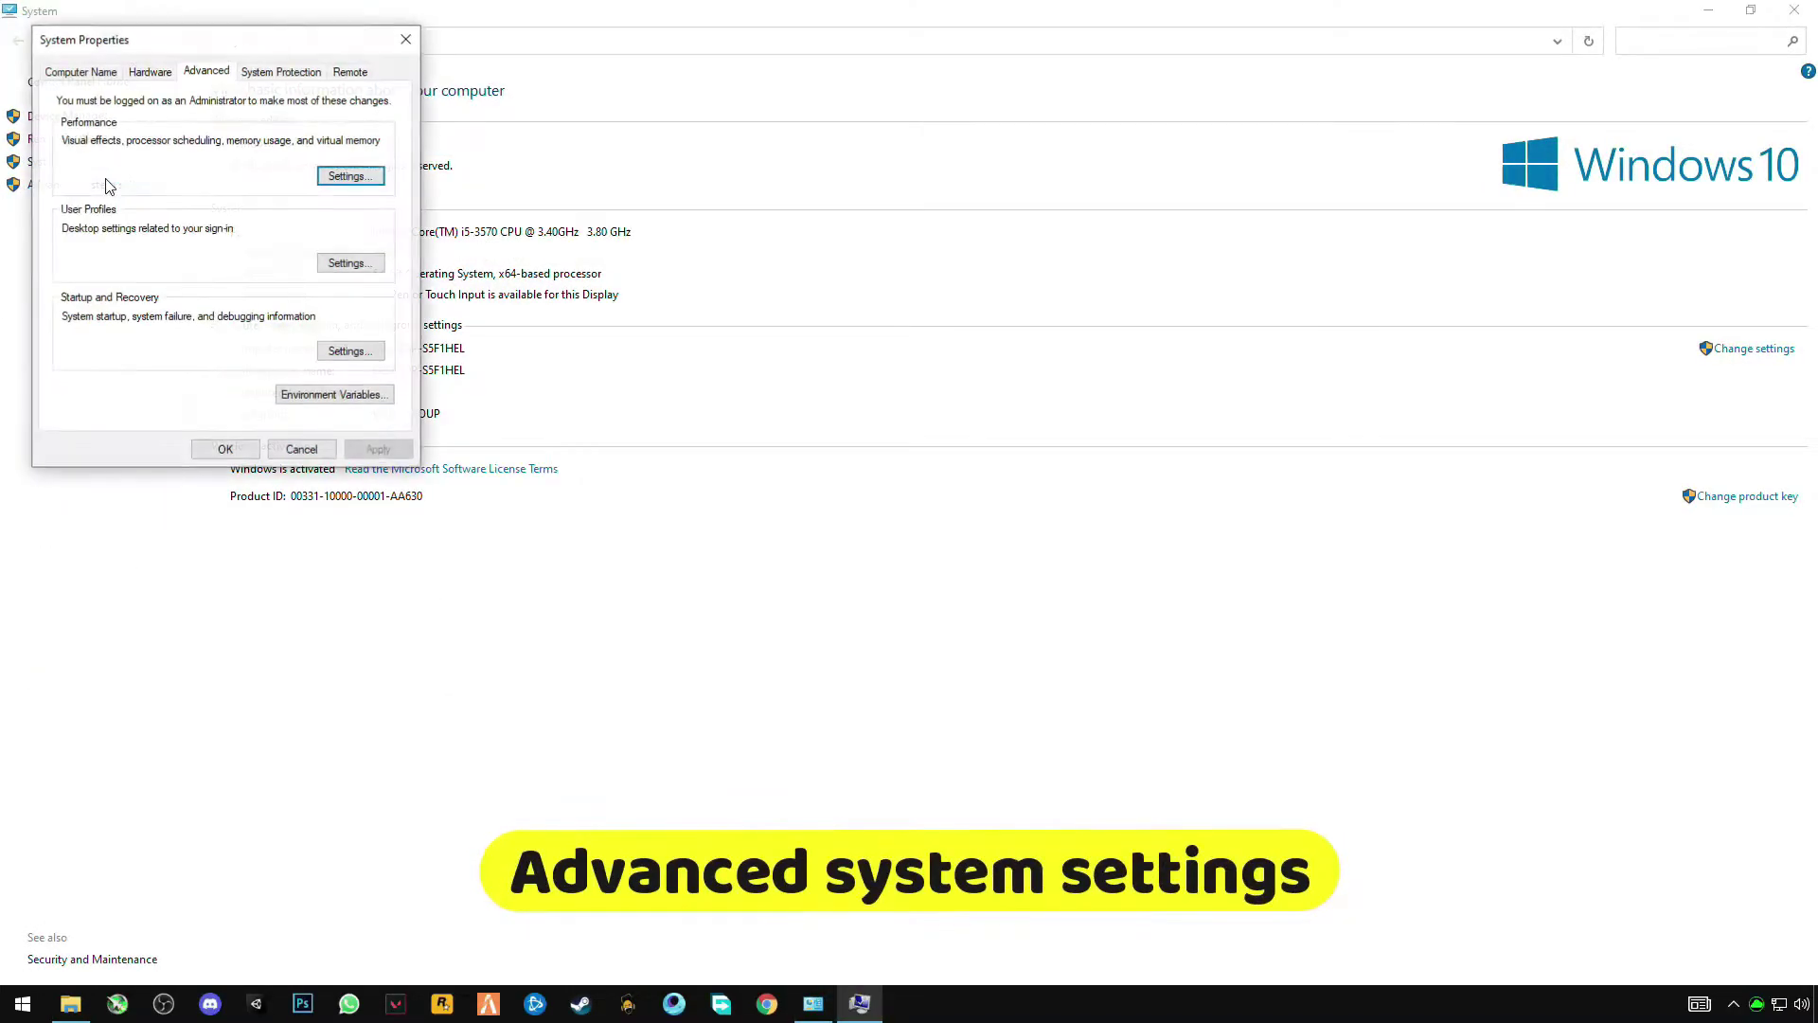
drag(265, 41, 858, 324)
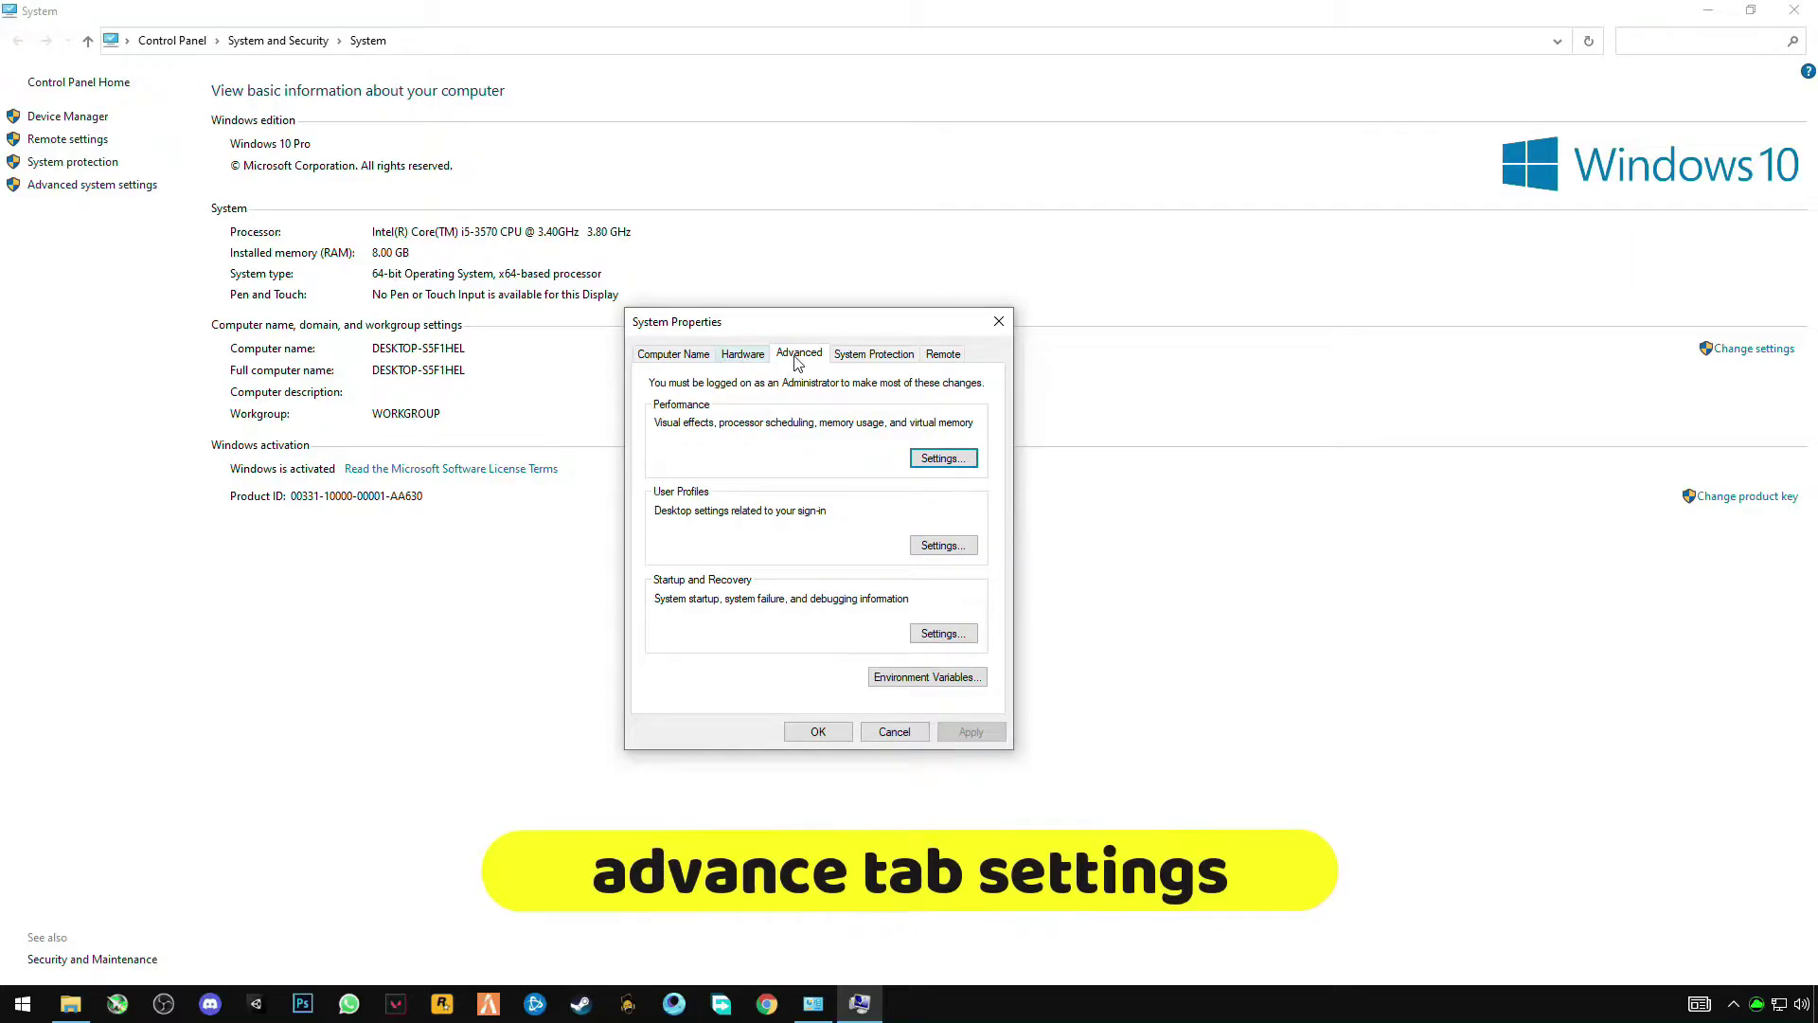
Set the performance visual effects to Adjust for best performance, apply them and close all system windows.
click(943, 458)
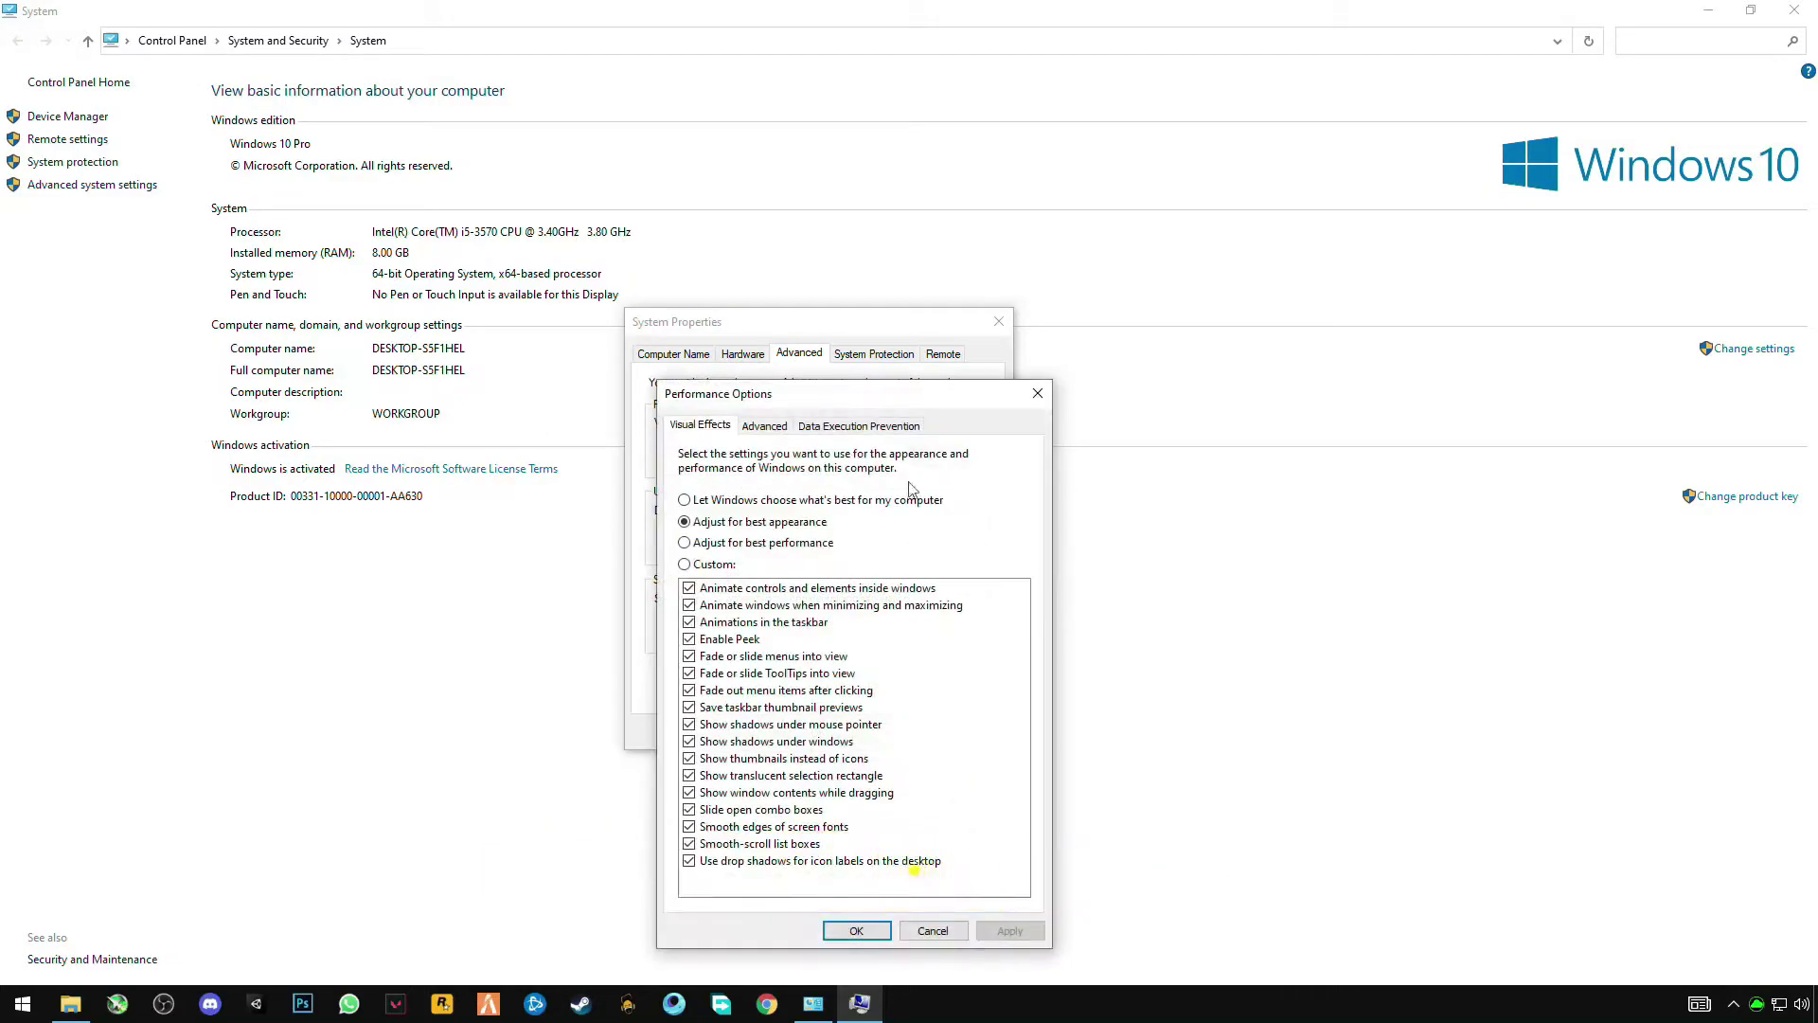
drag(909, 403, 935, 318)
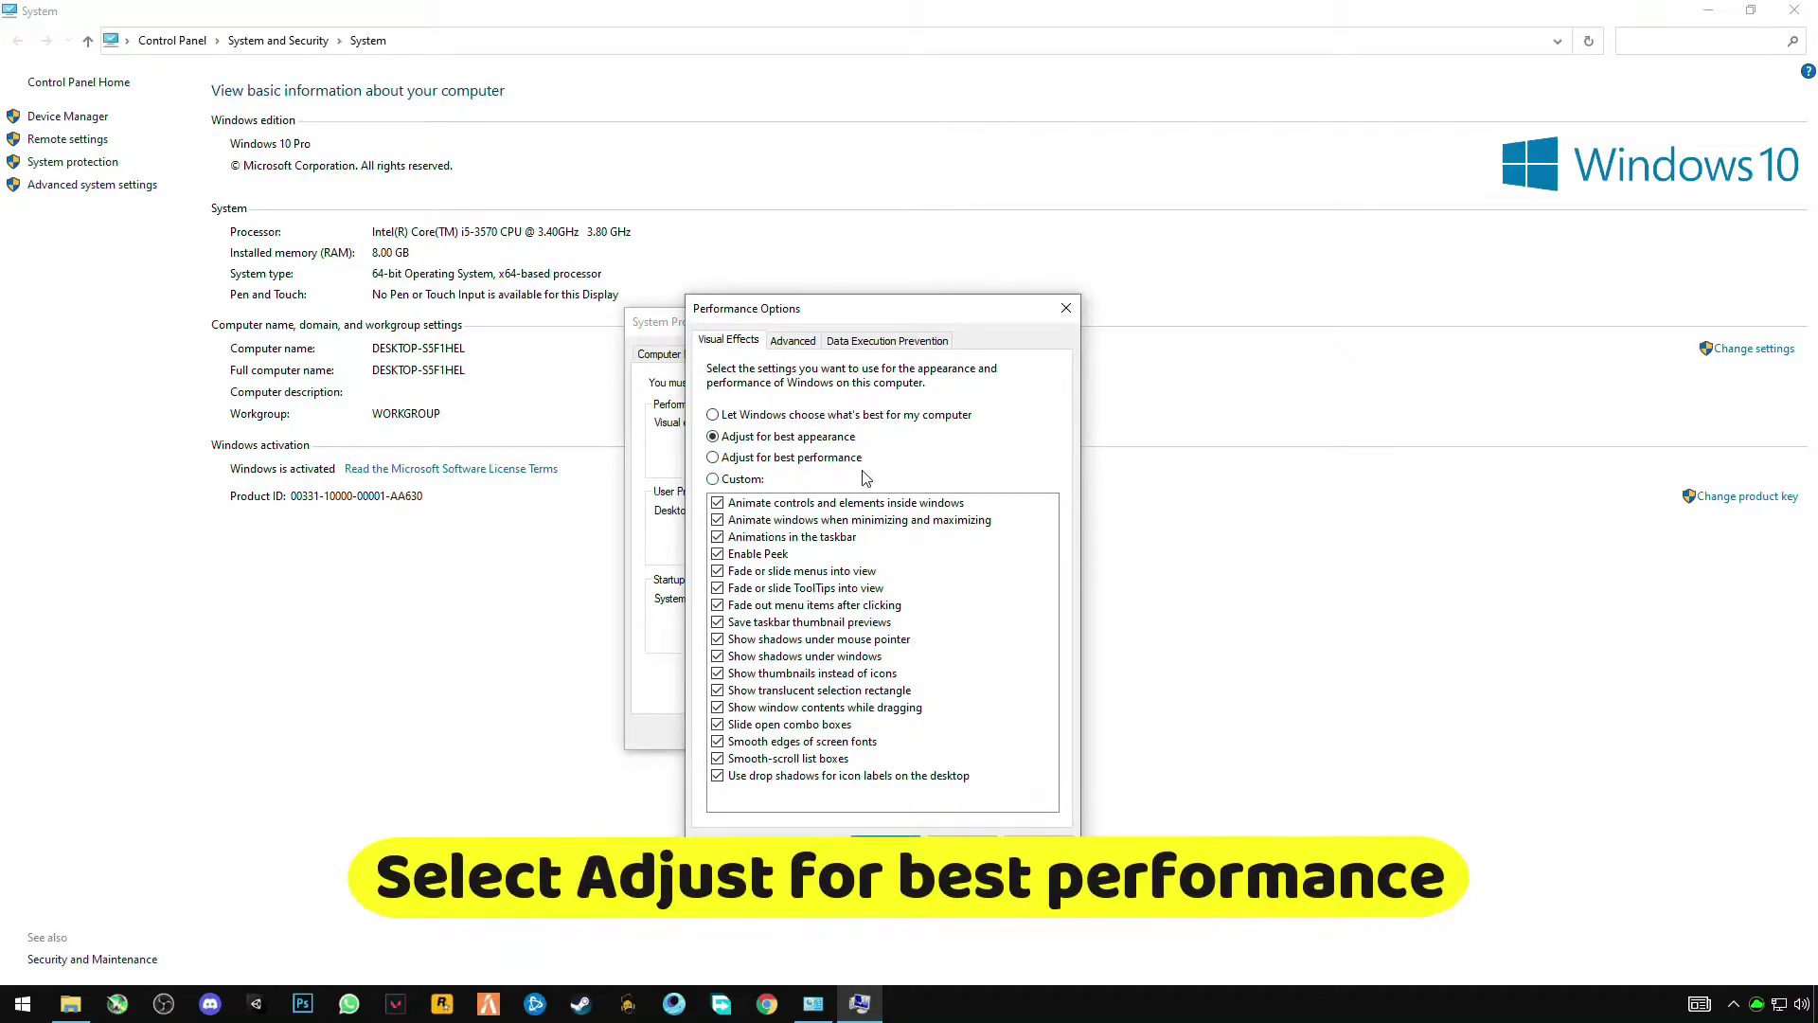
click(745, 458)
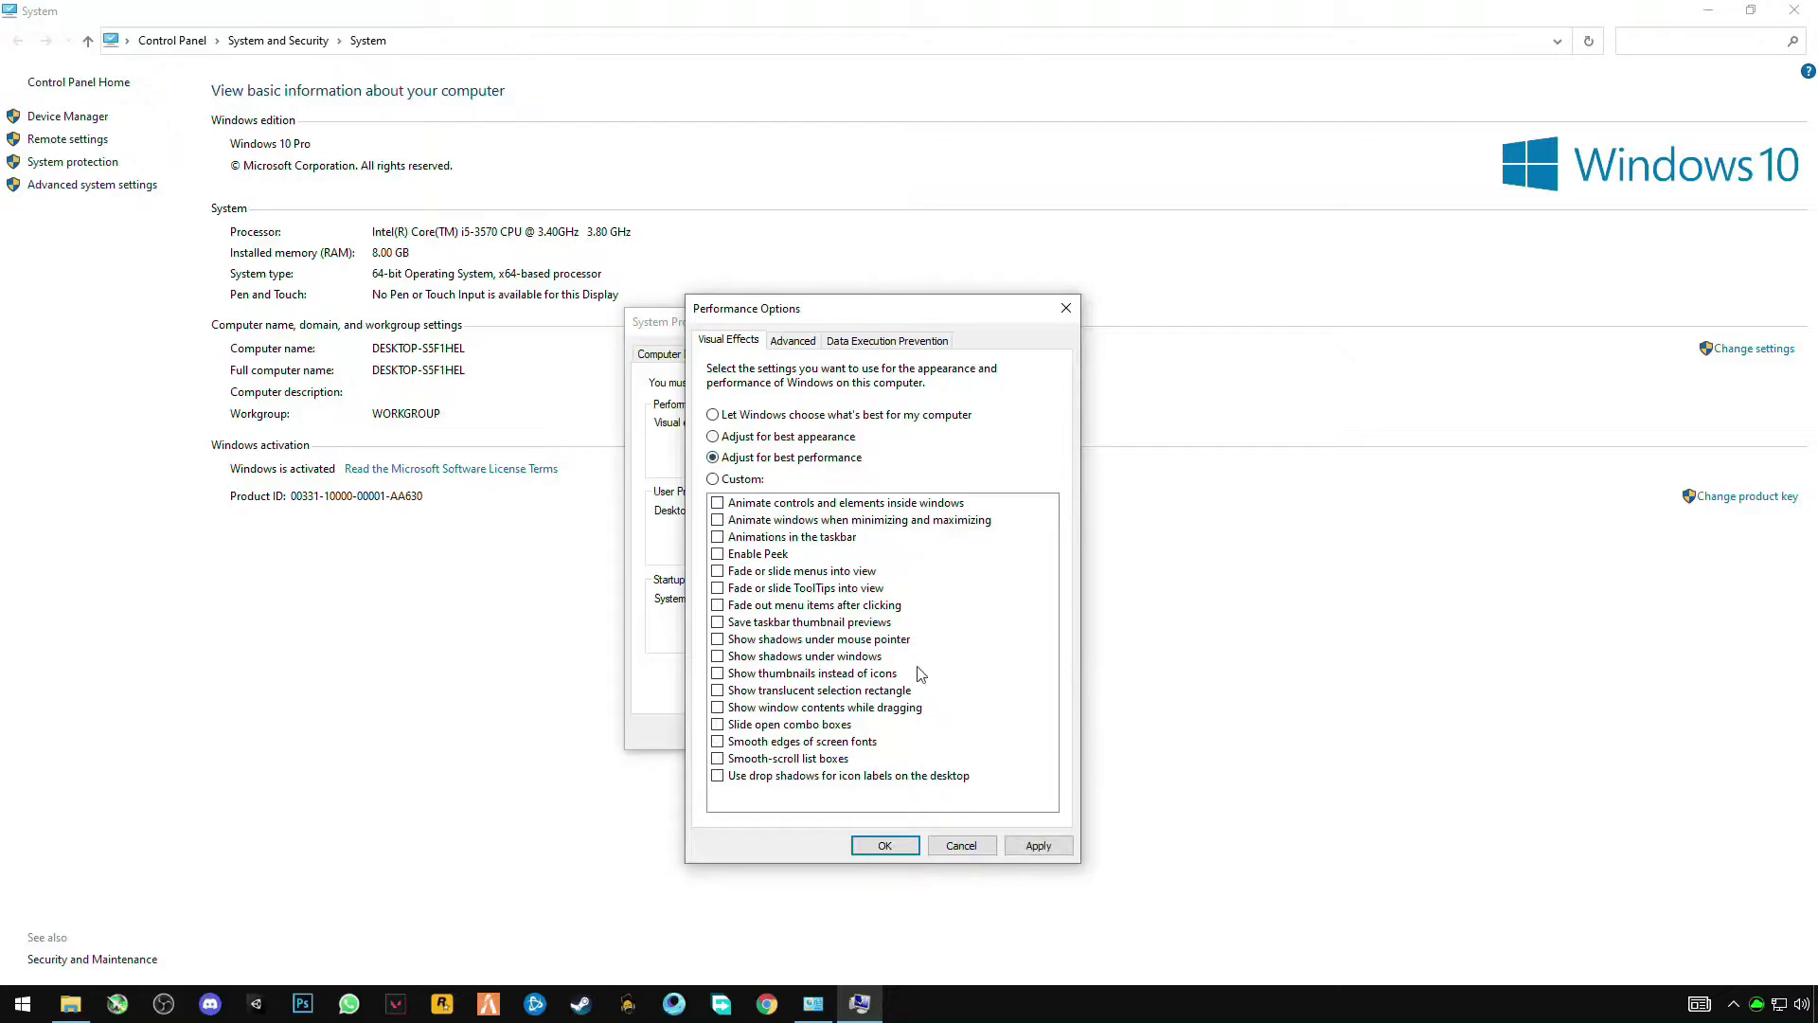
click(1045, 847)
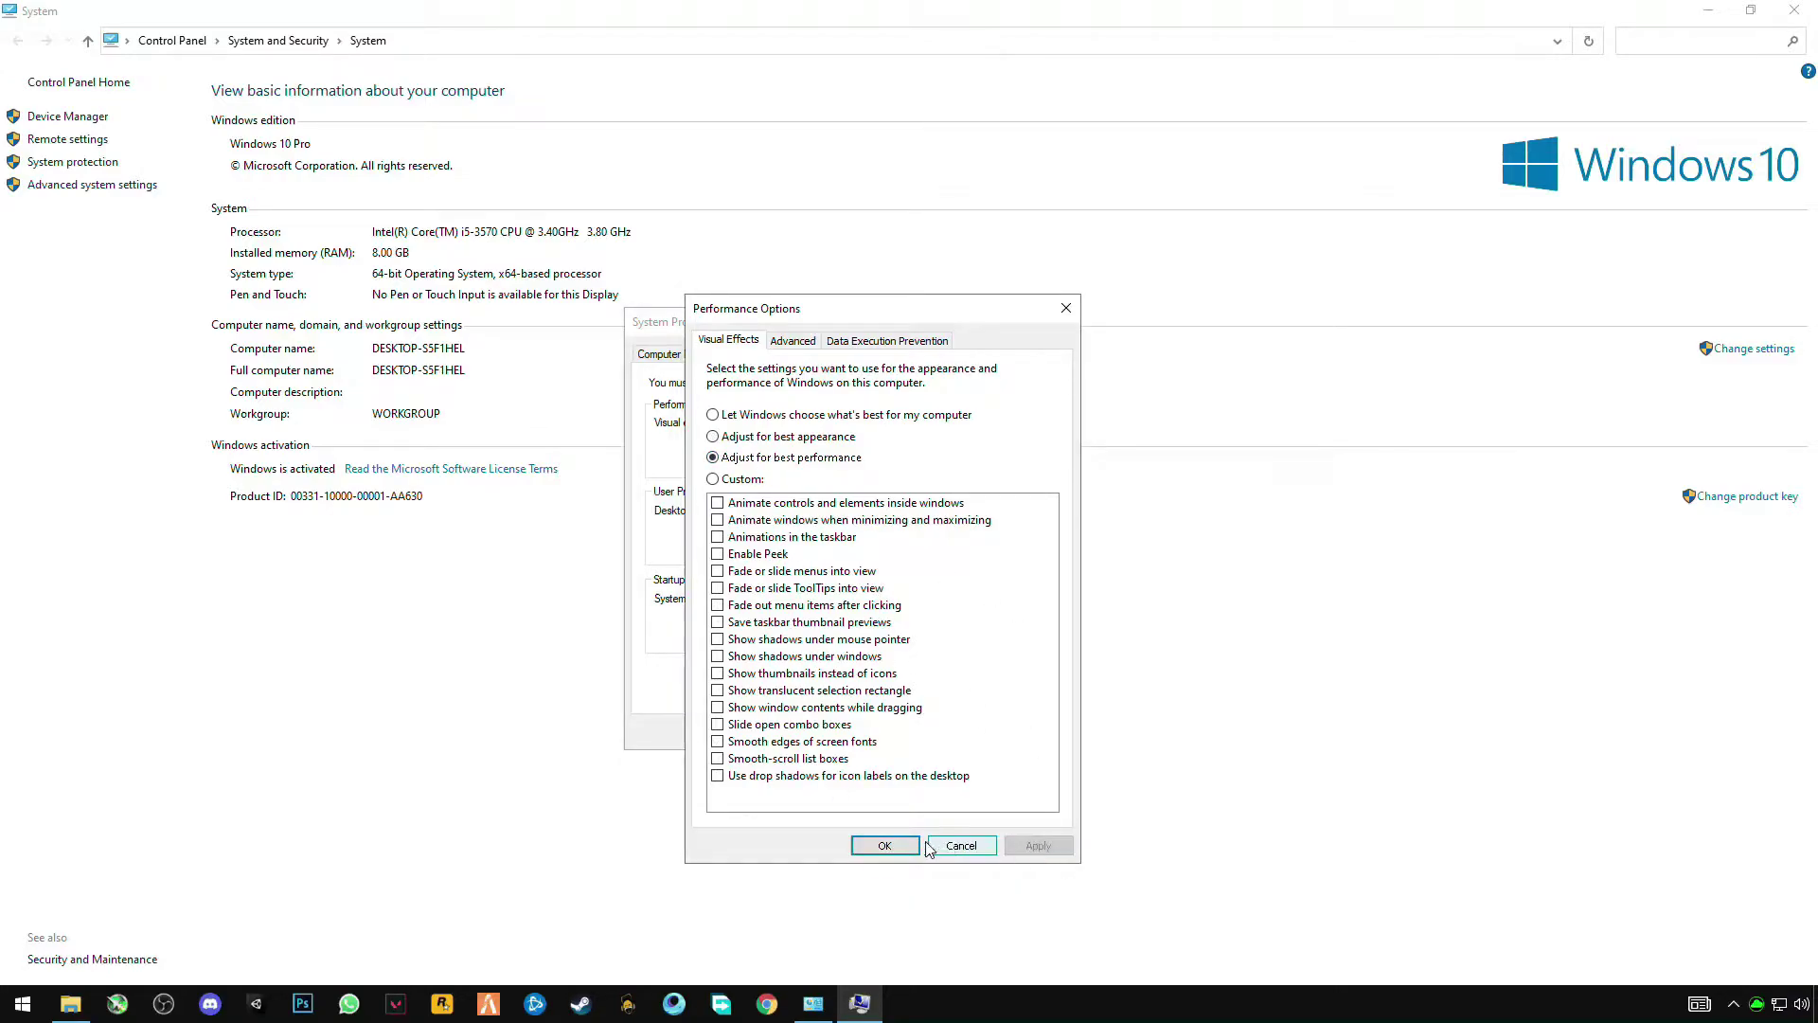
click(900, 851)
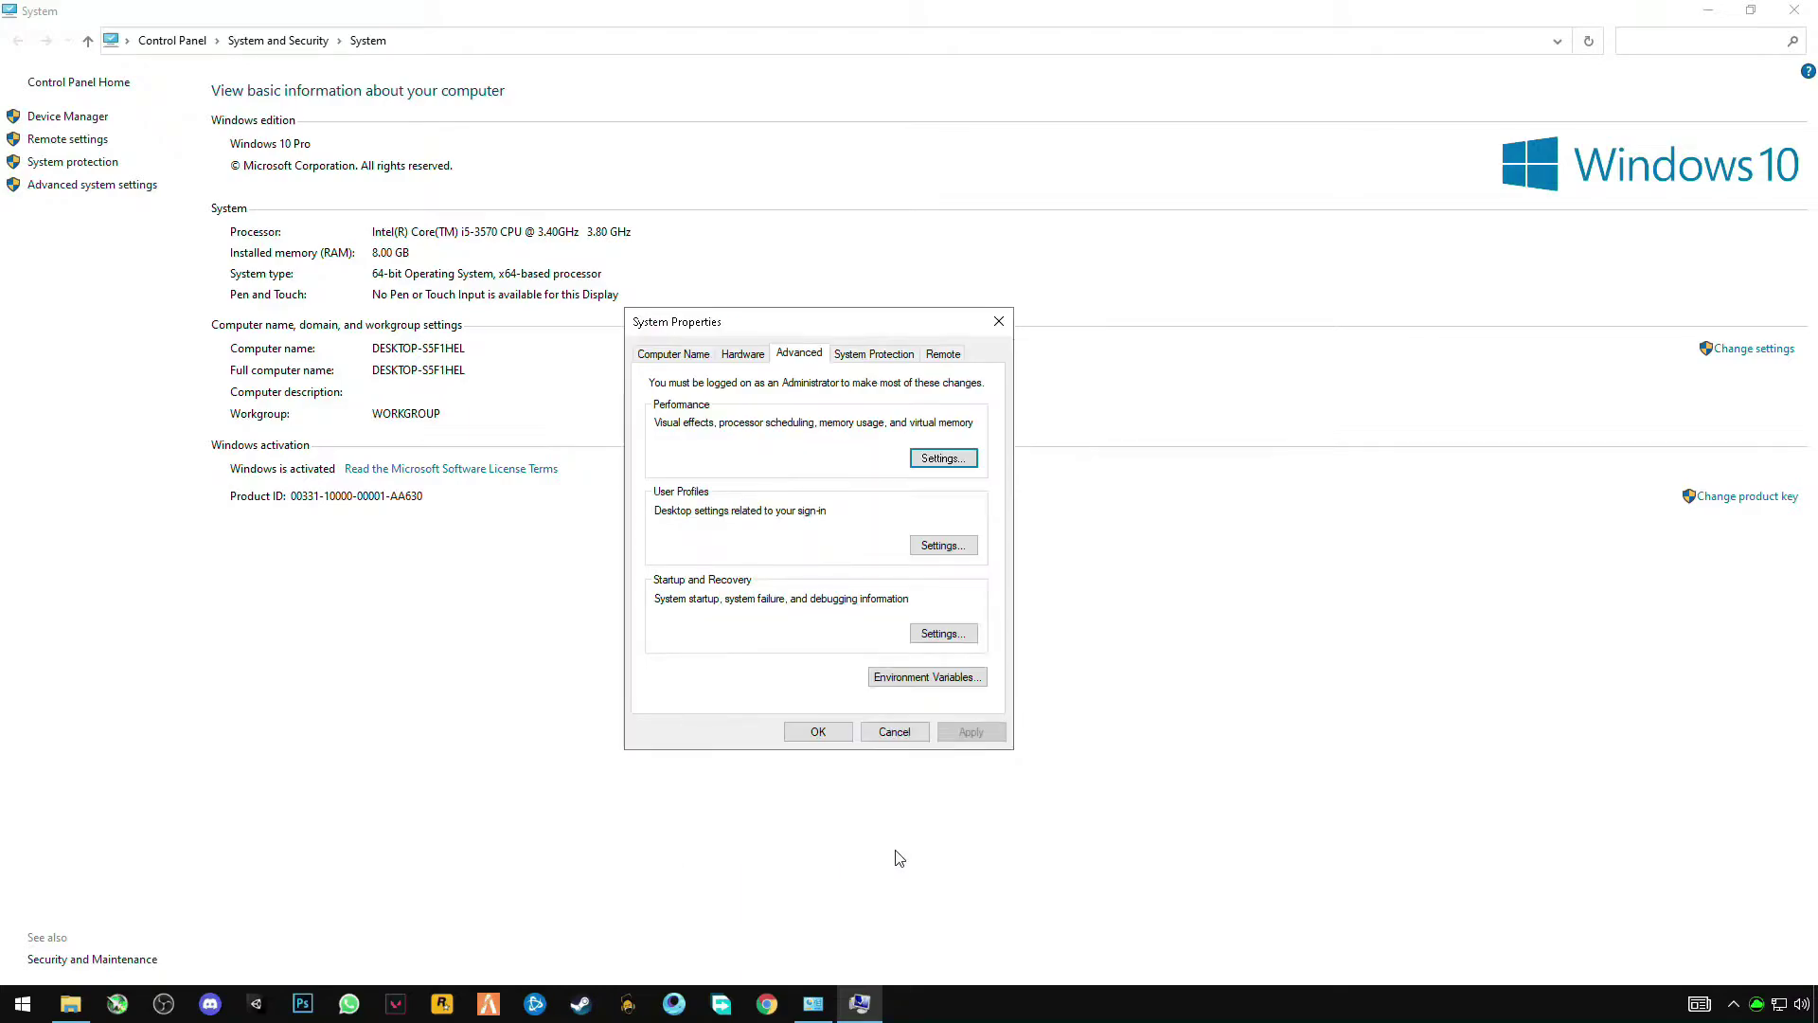
click(809, 734)
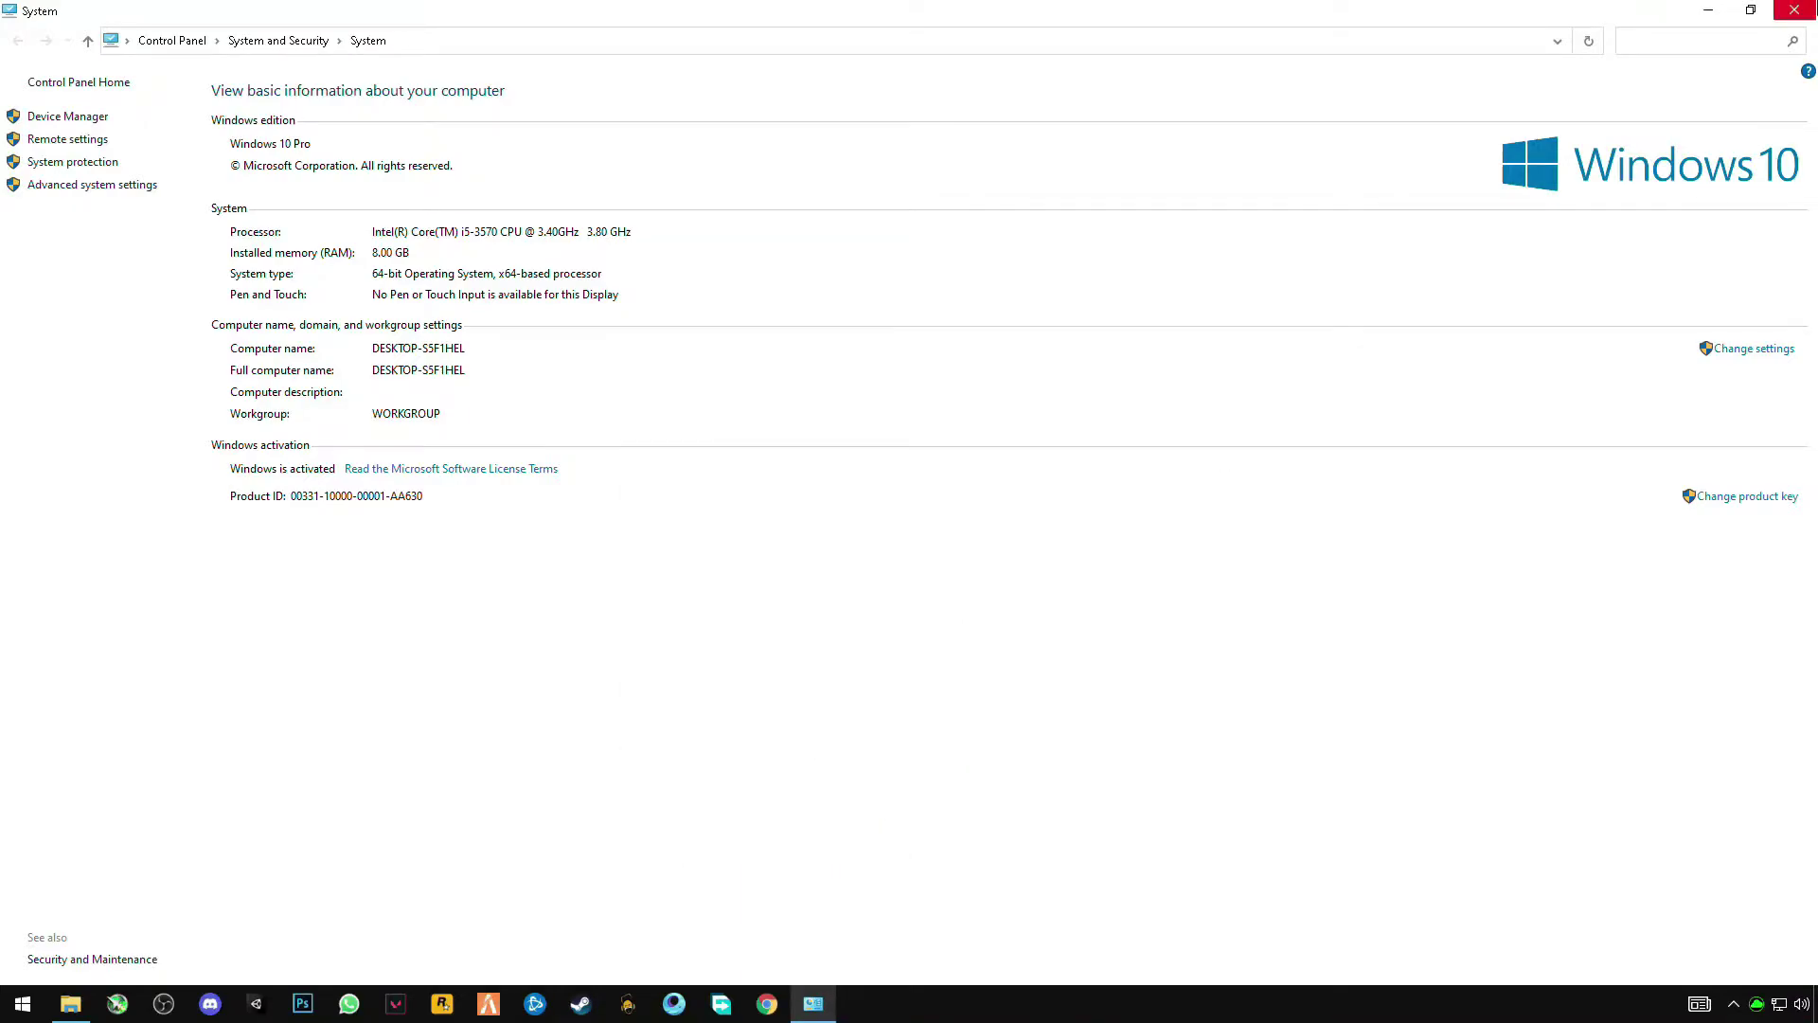
click(1795, 10)
click(1795, 11)
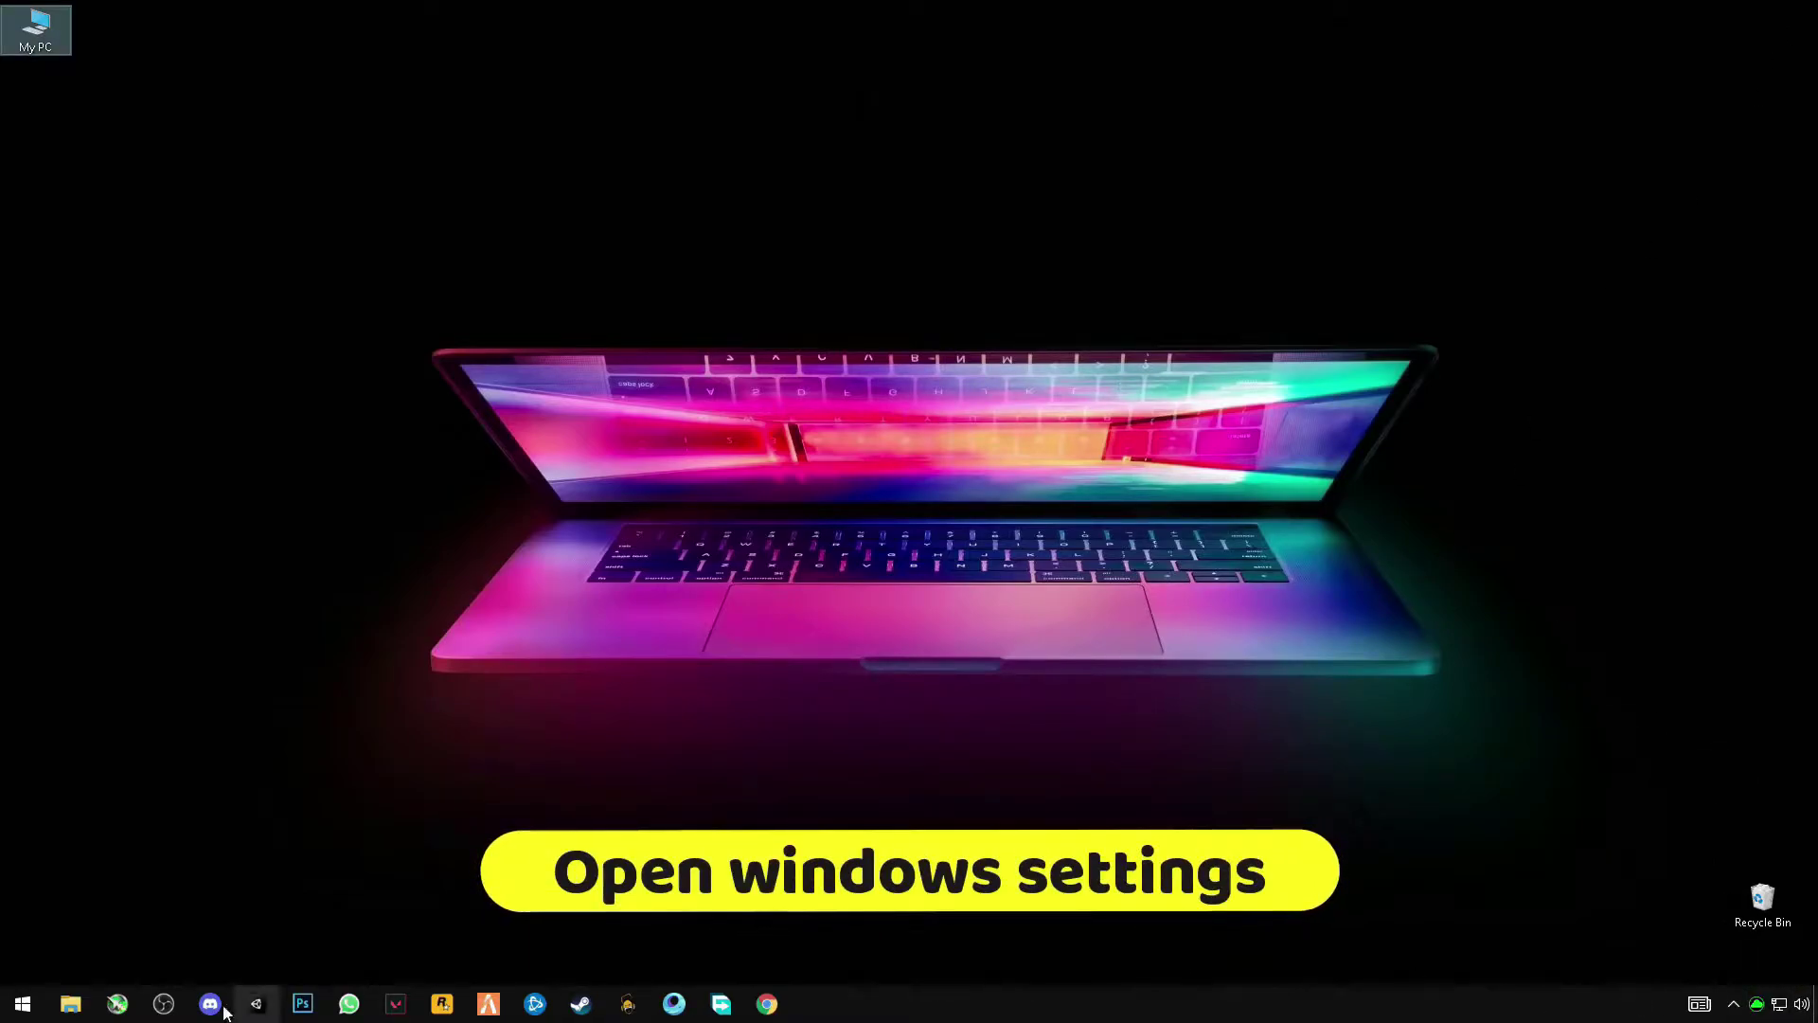
Find Power & sleep in Windows Settings and open its additional power settings.
click(23, 1004)
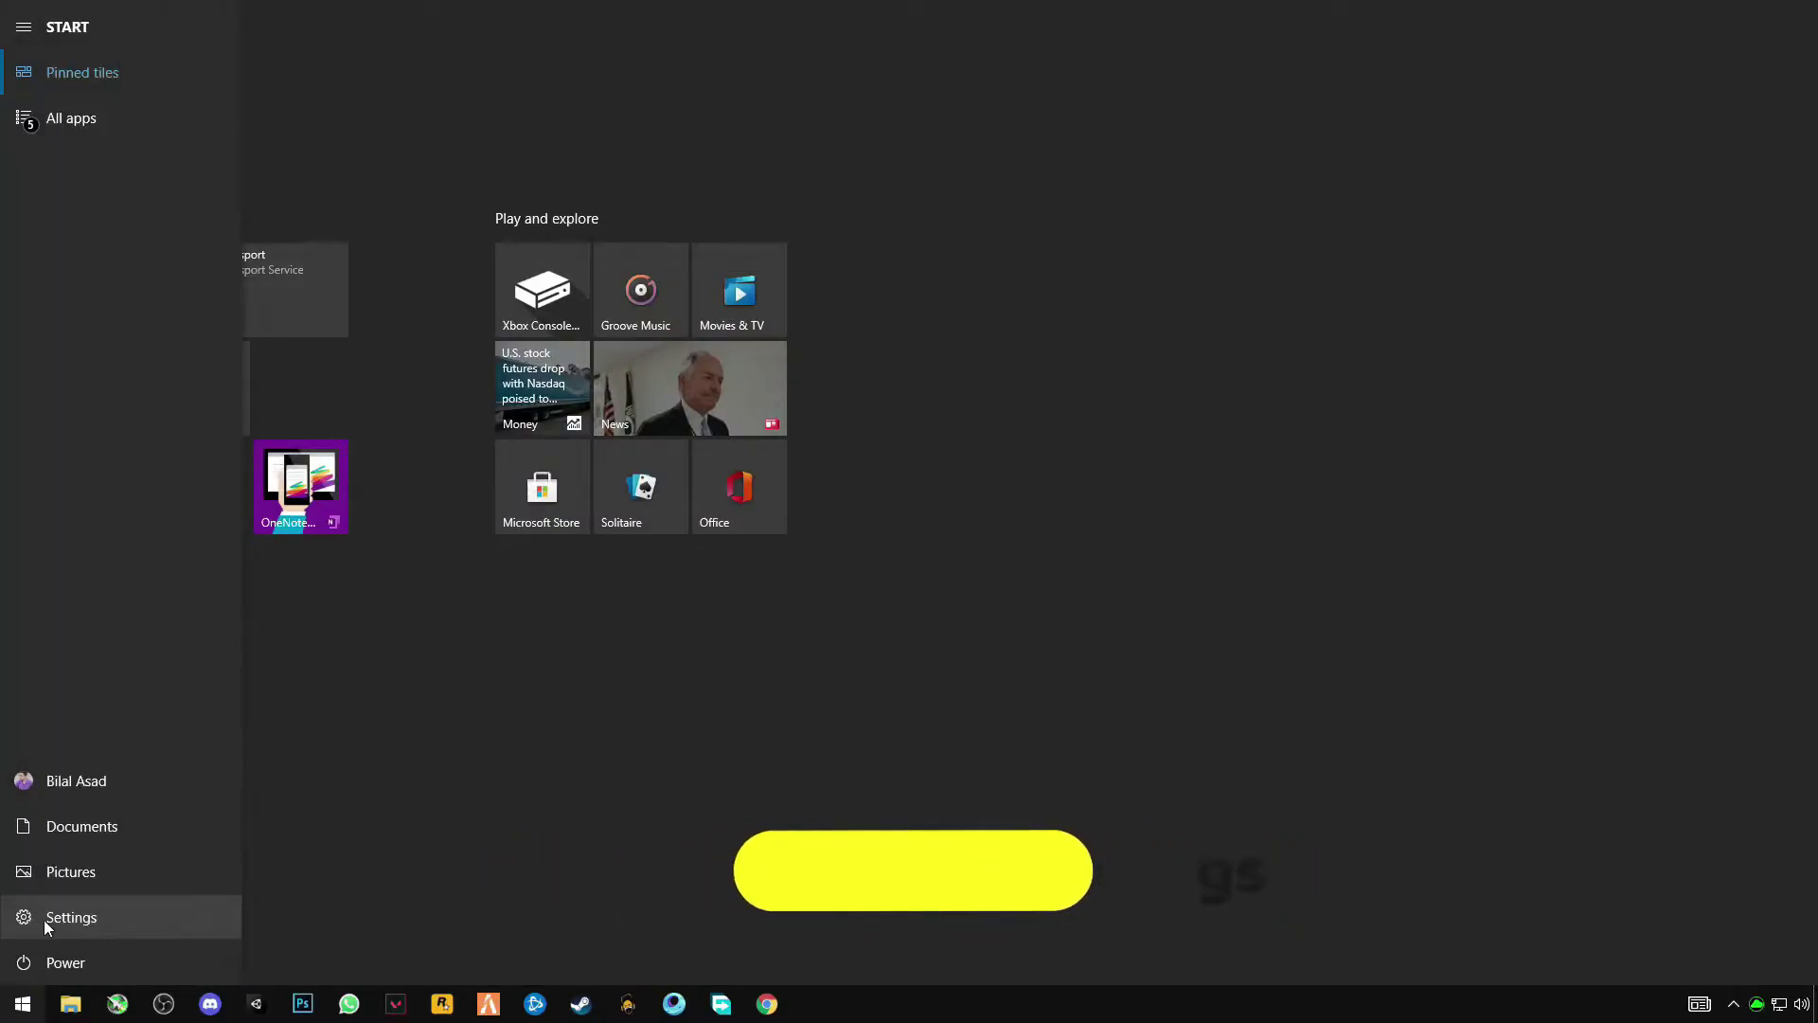
click(66, 920)
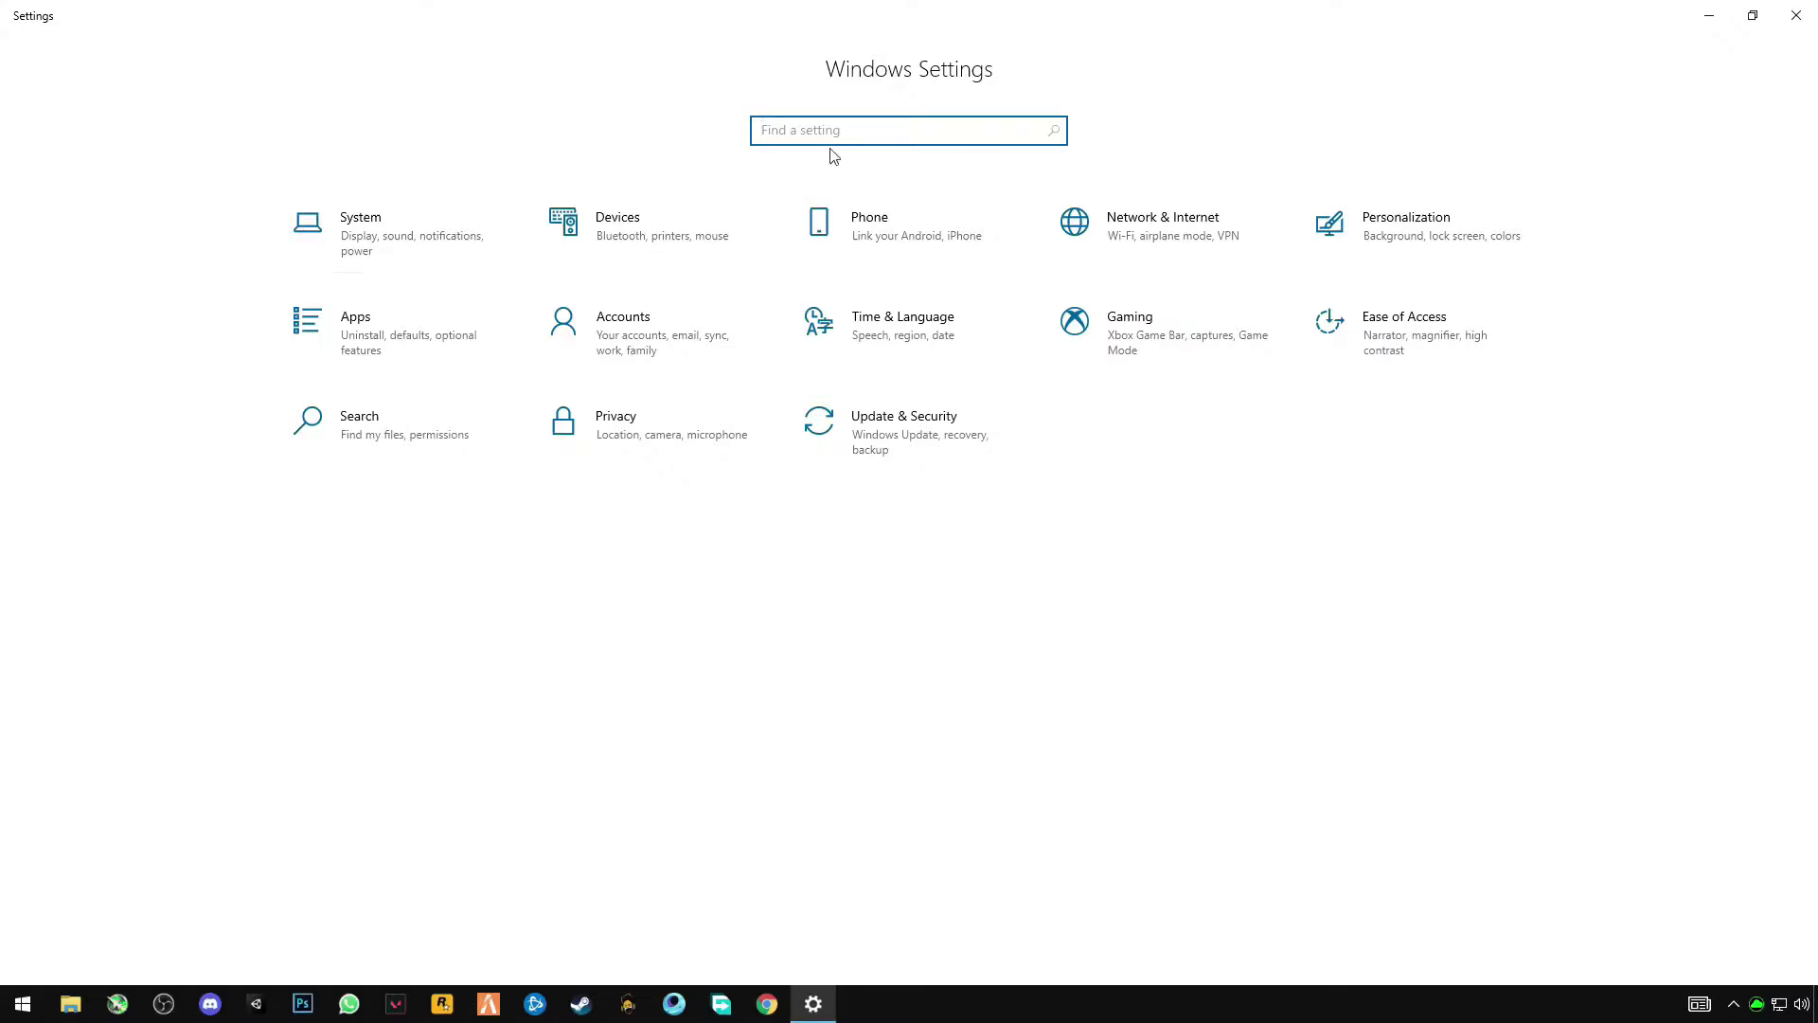
text(powe)
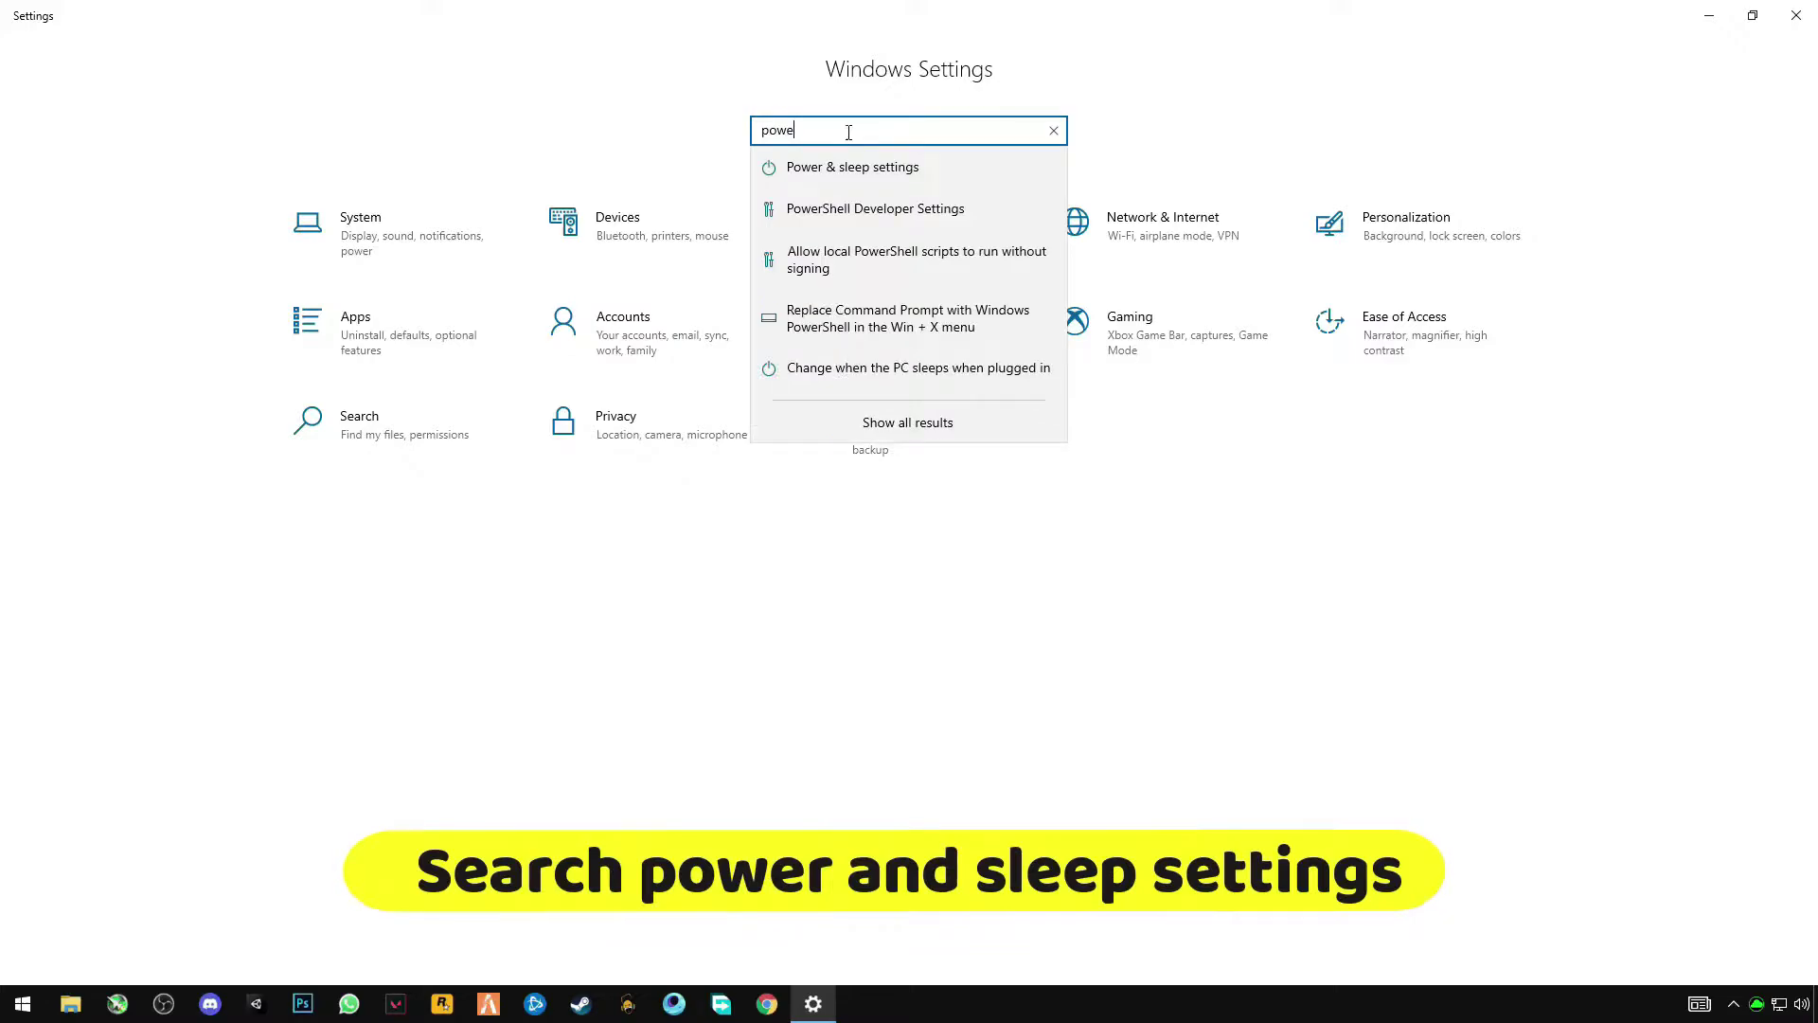
click(843, 167)
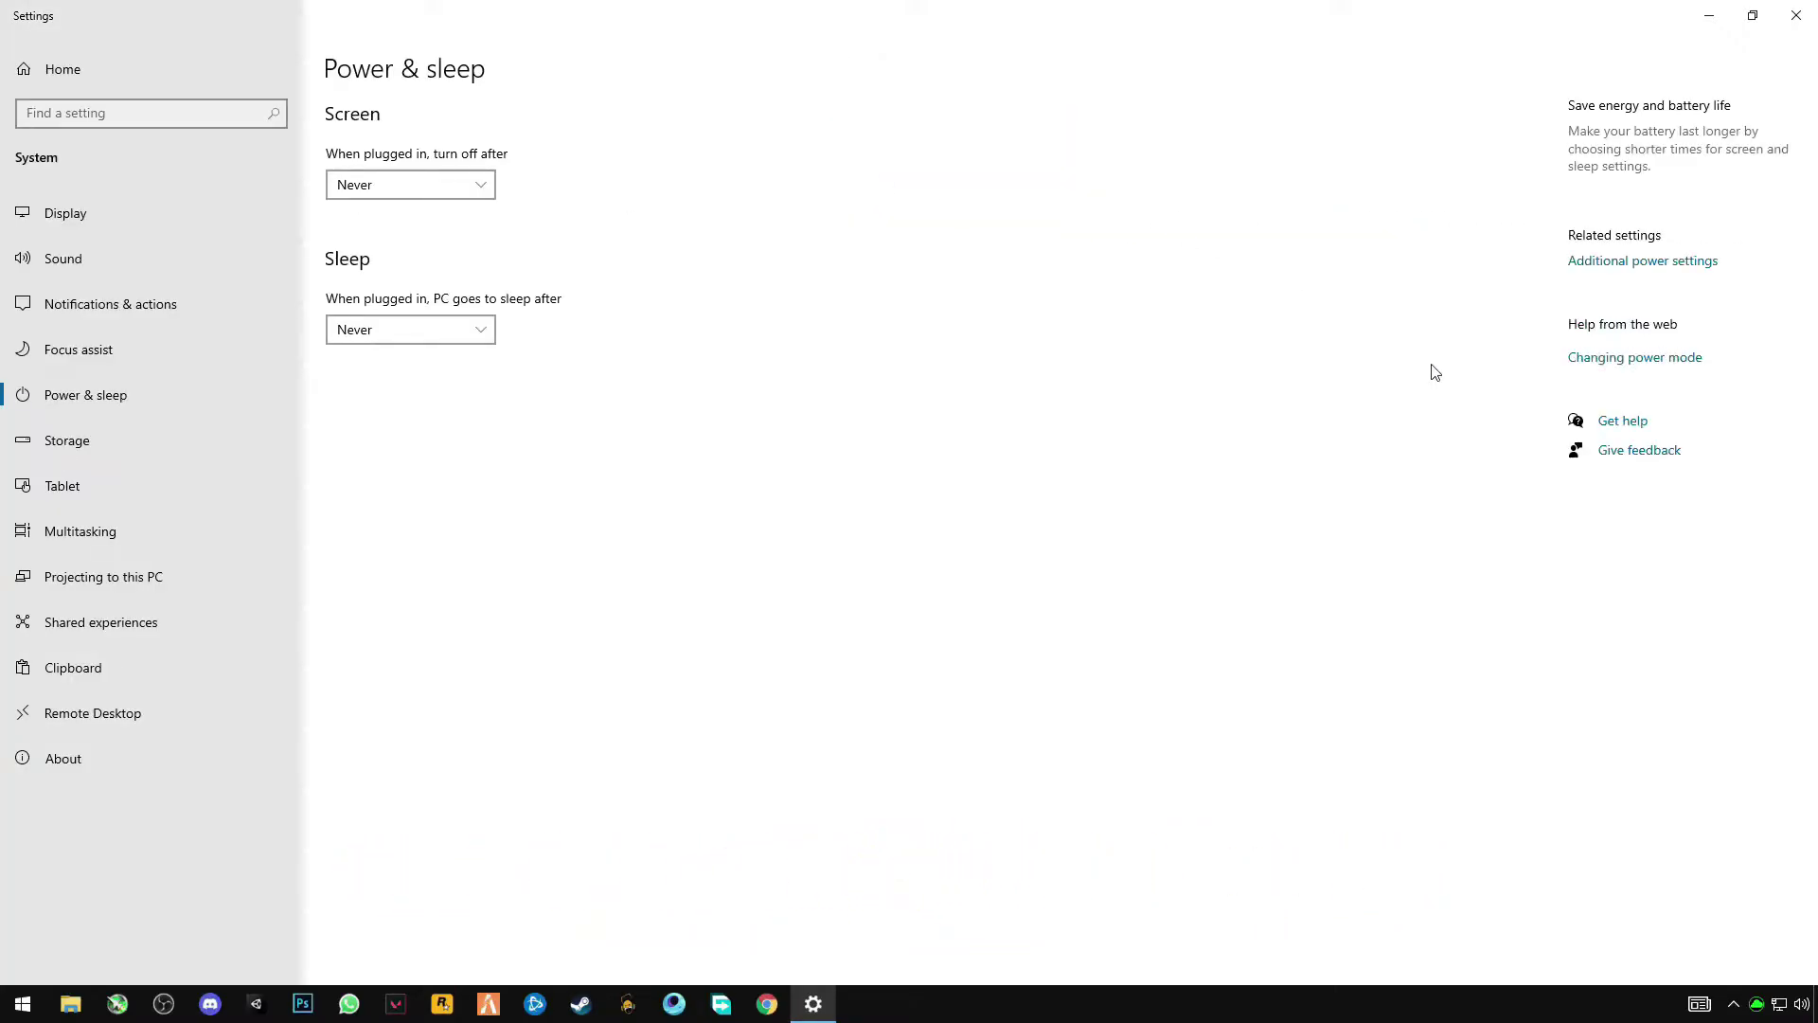
click(1656, 265)
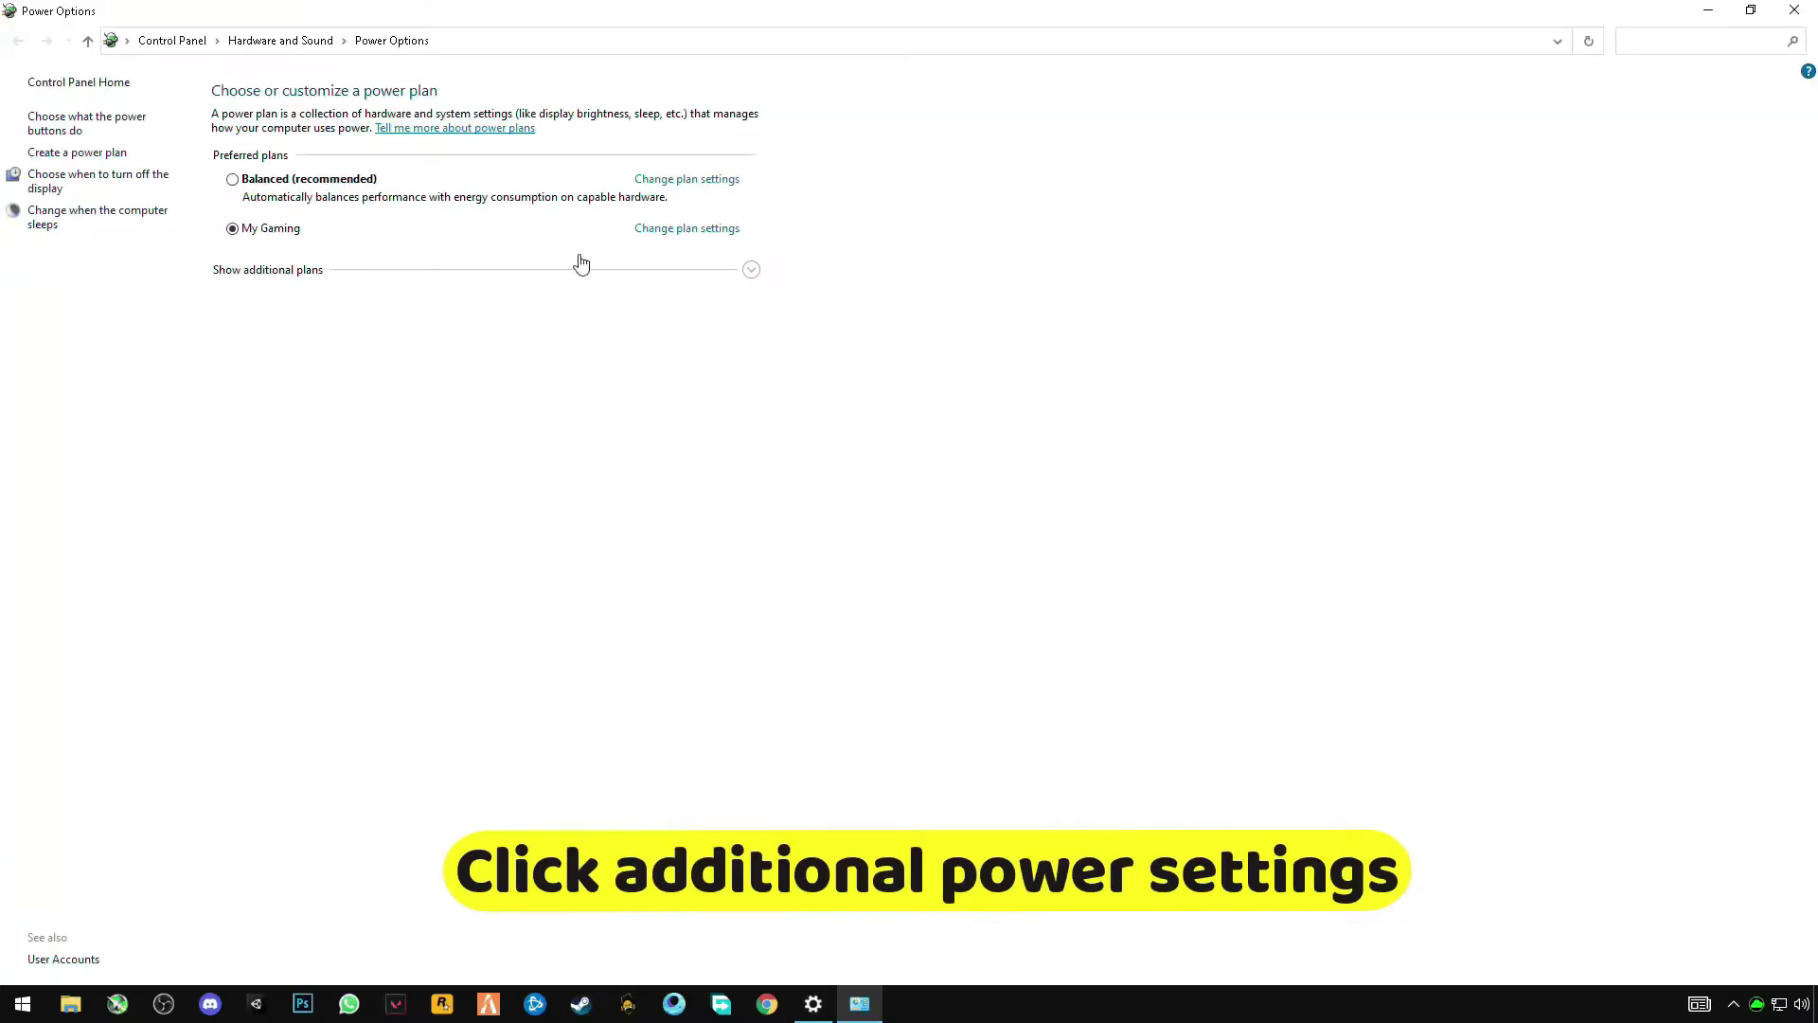
Start a new power plan based on High performance and name it Gaming profile 1.
click(85, 159)
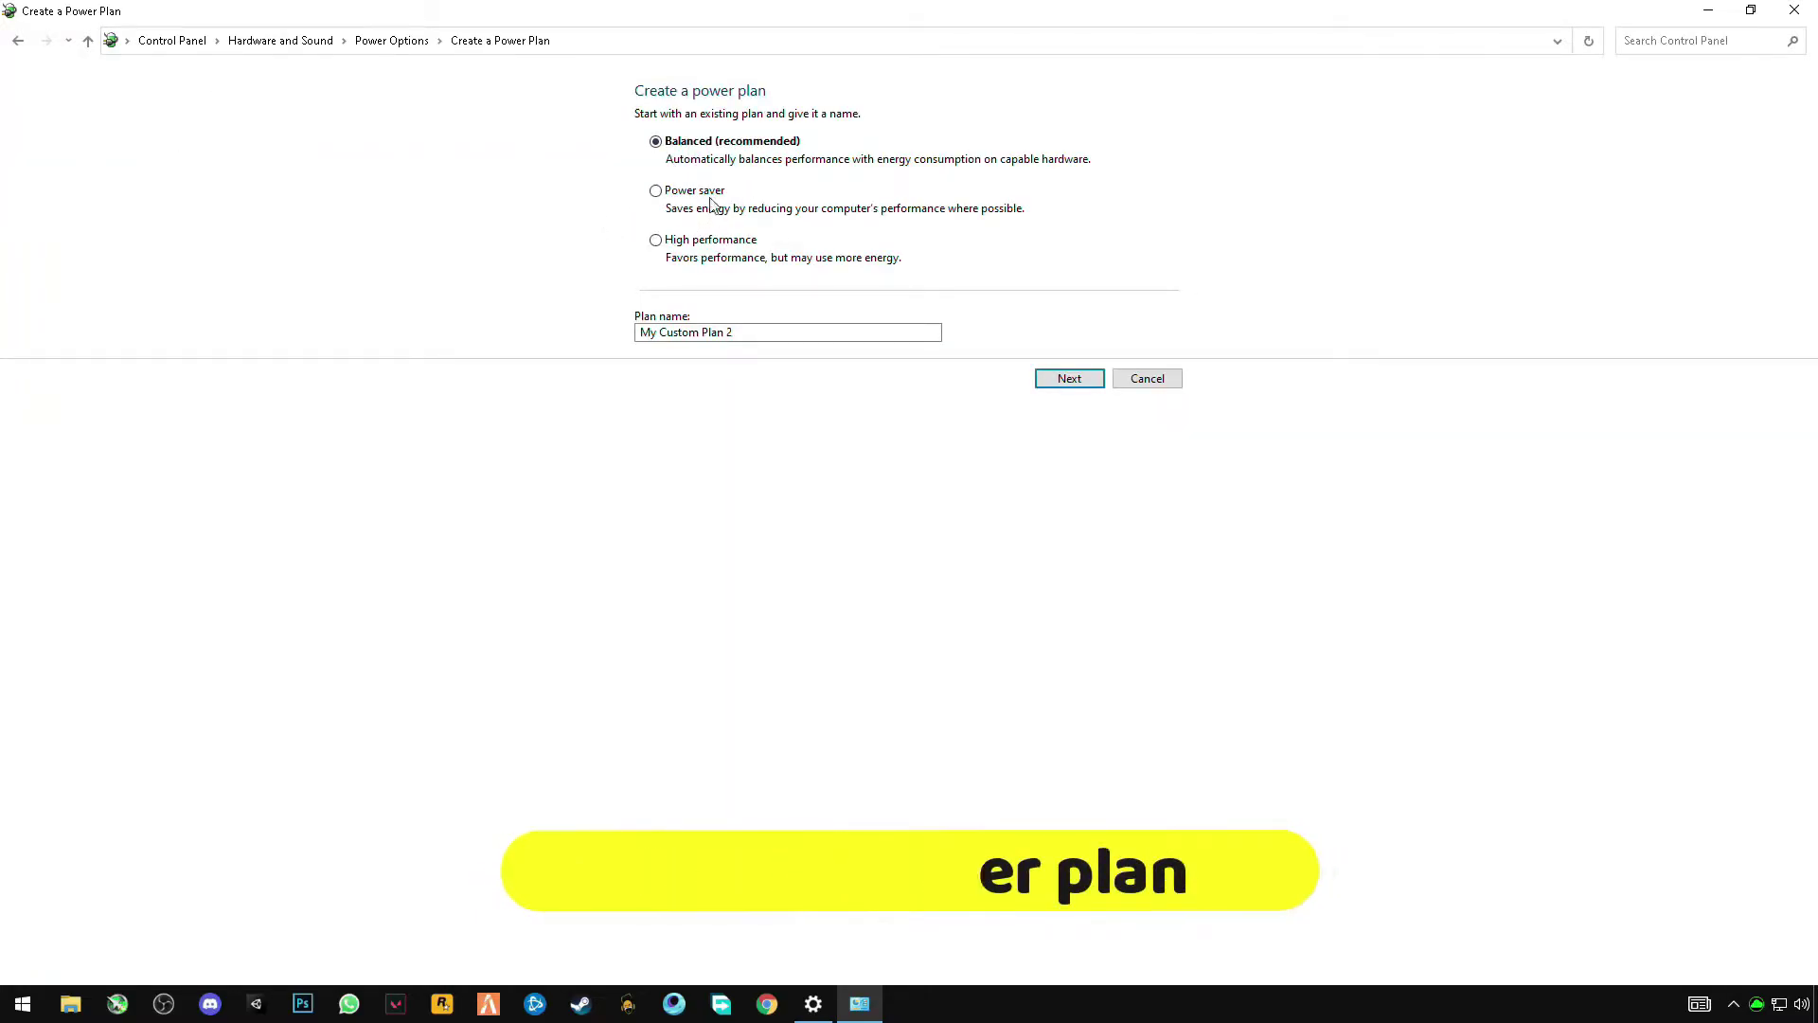
click(655, 241)
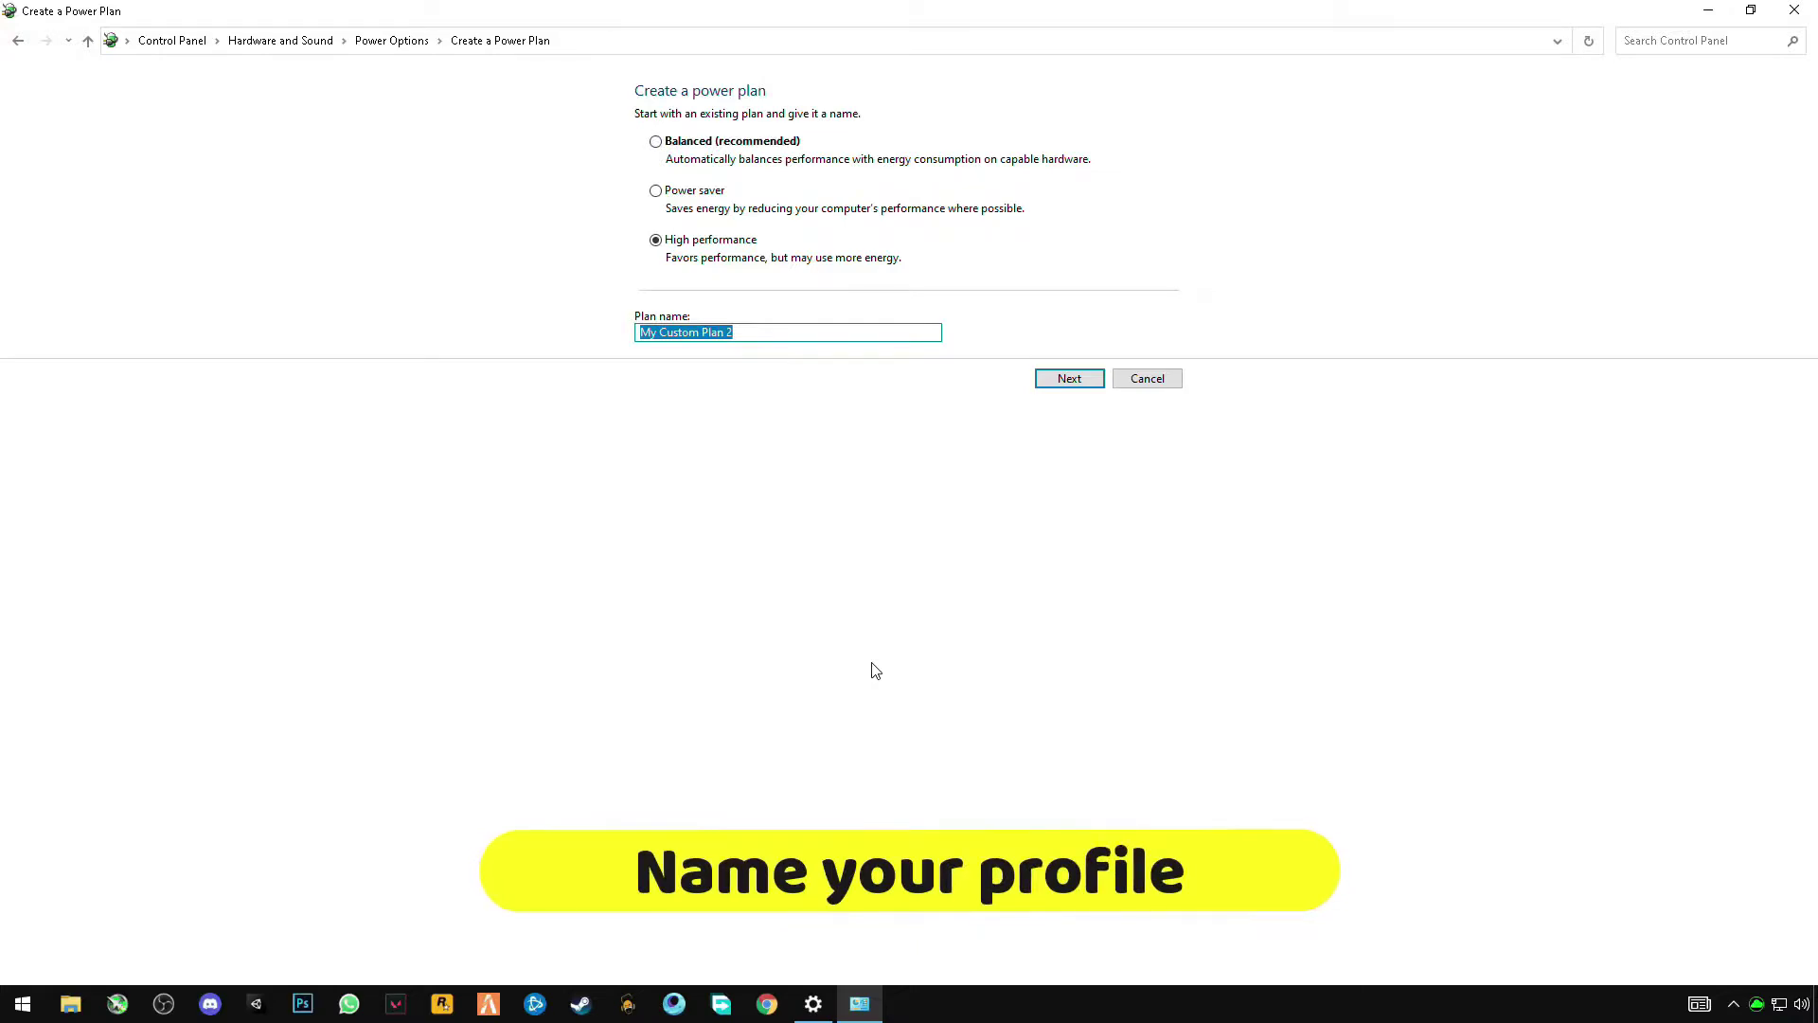
text(aming profile 1)
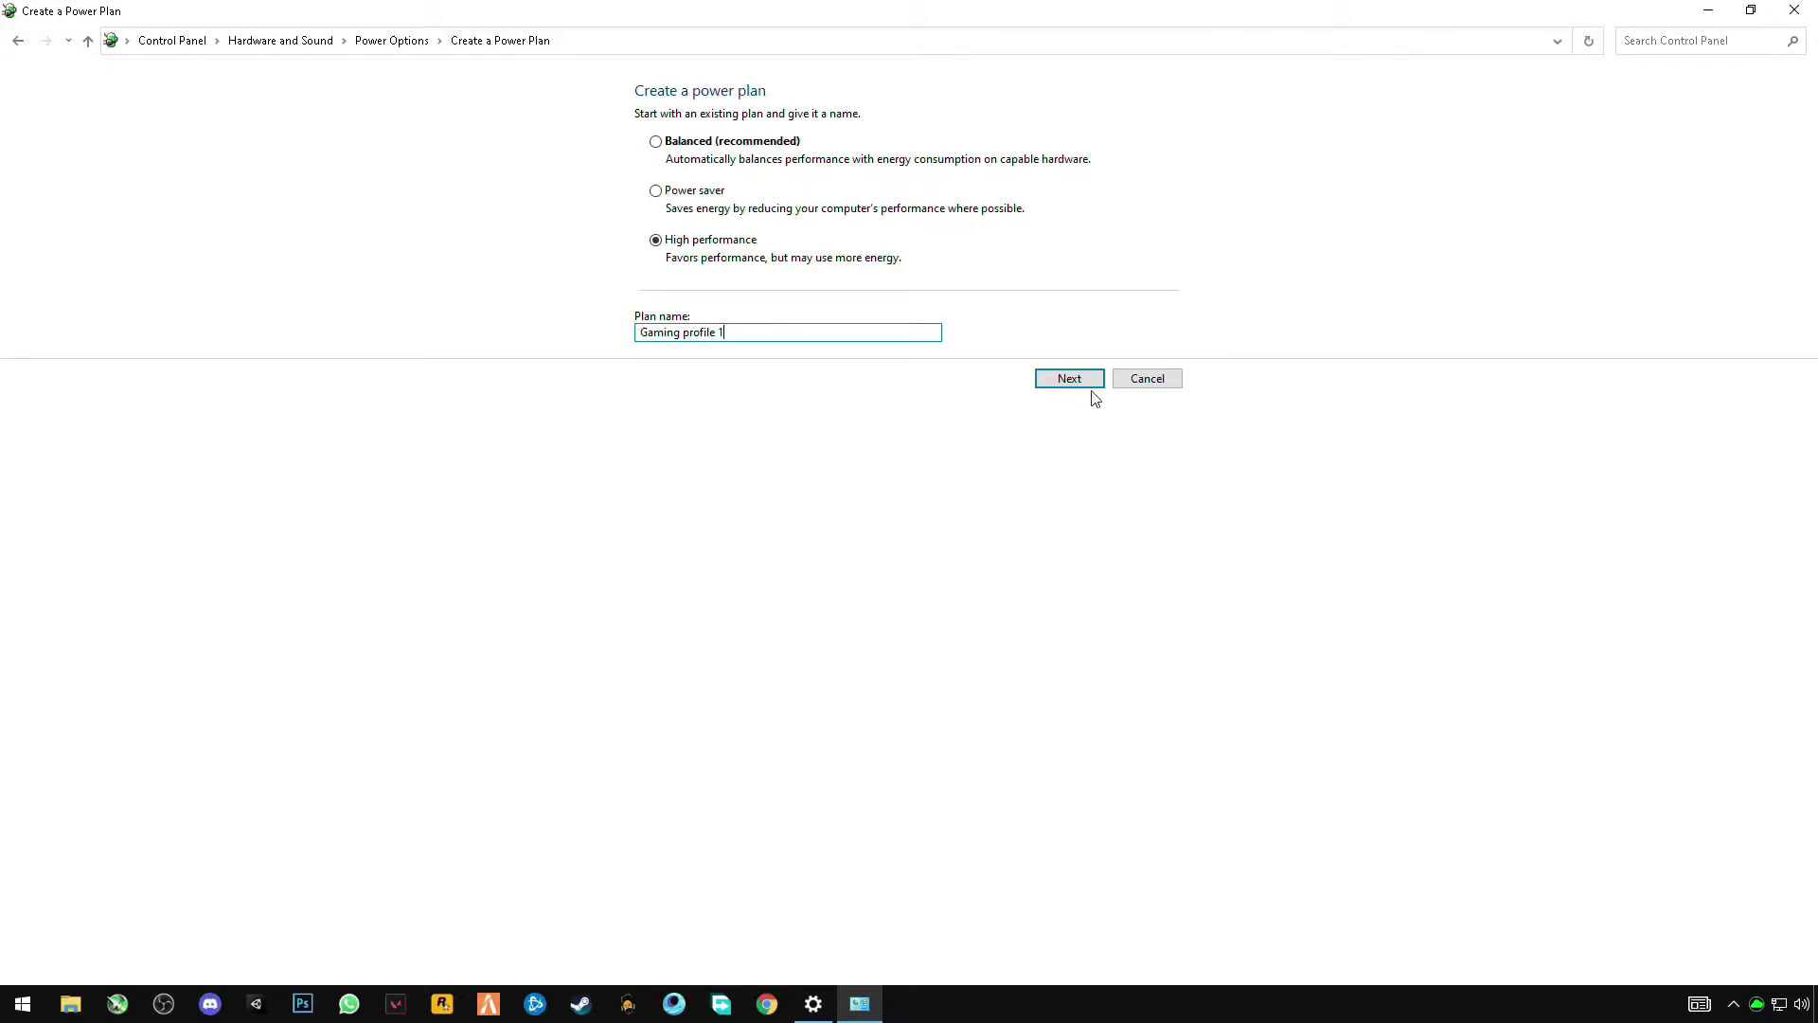
click(1070, 380)
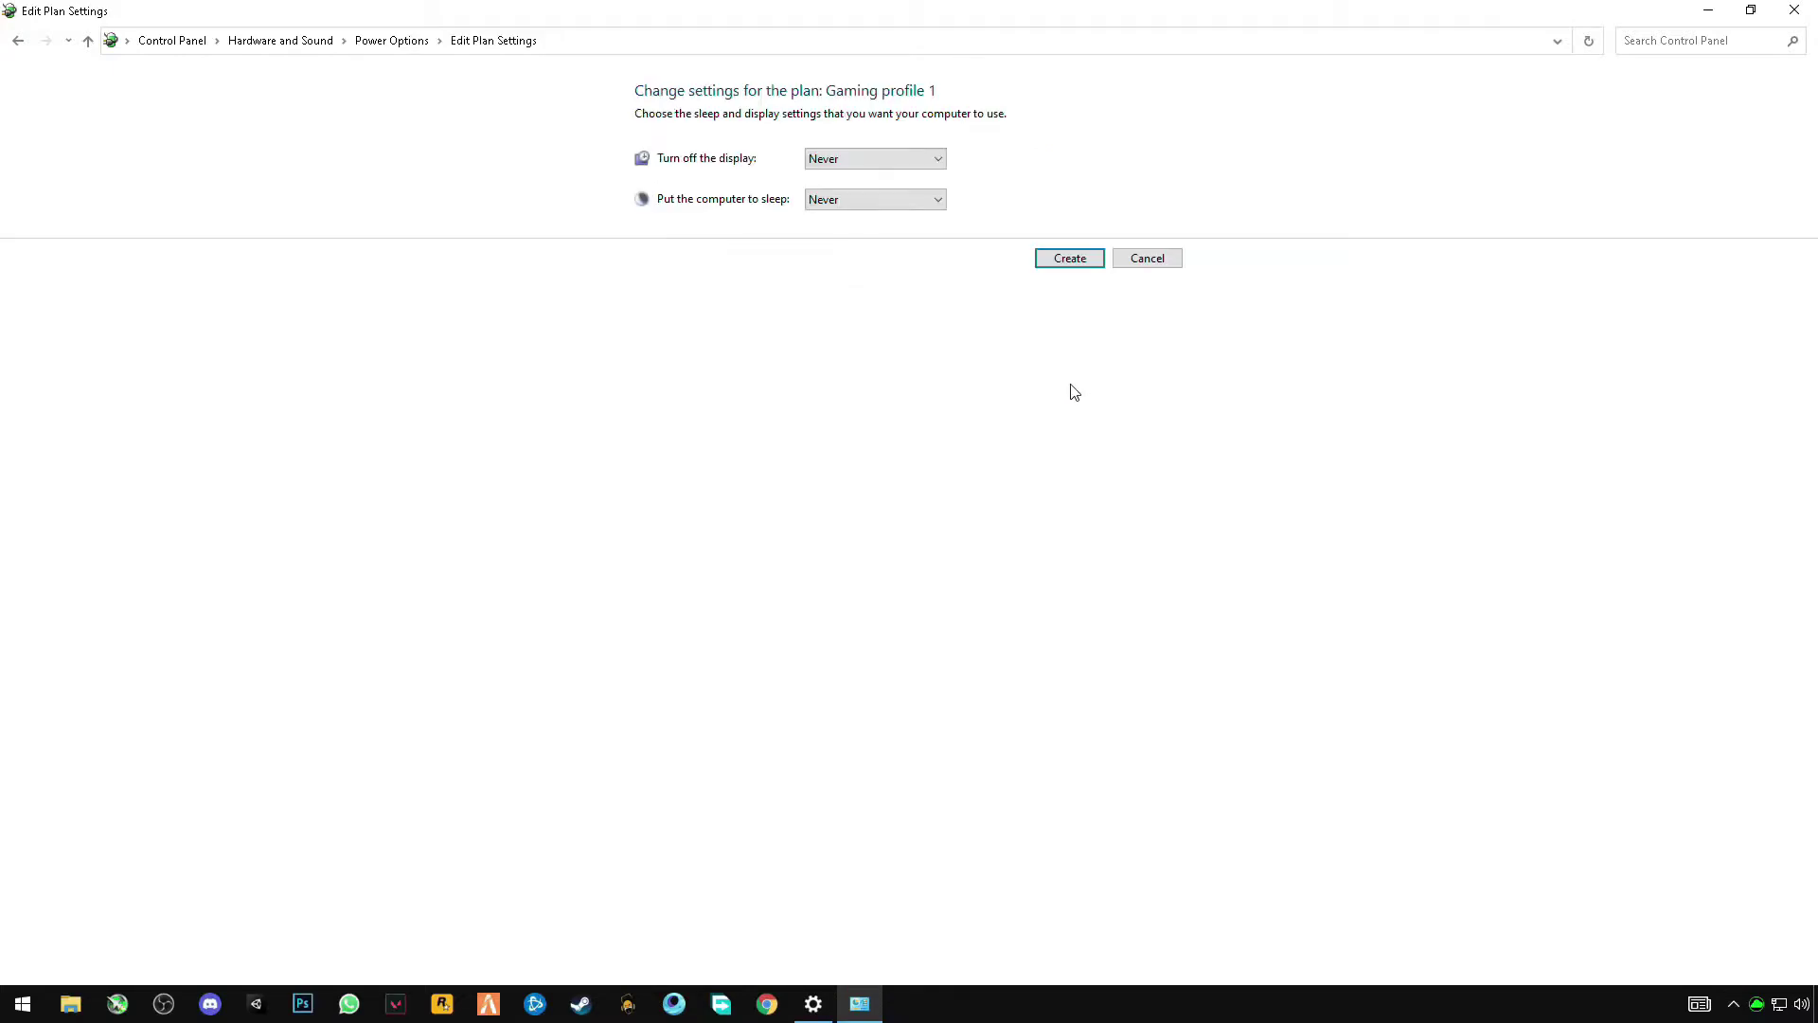
Set display turn-off and computer sleep to Never, create the power plan and close the power and settings windows.
click(852, 161)
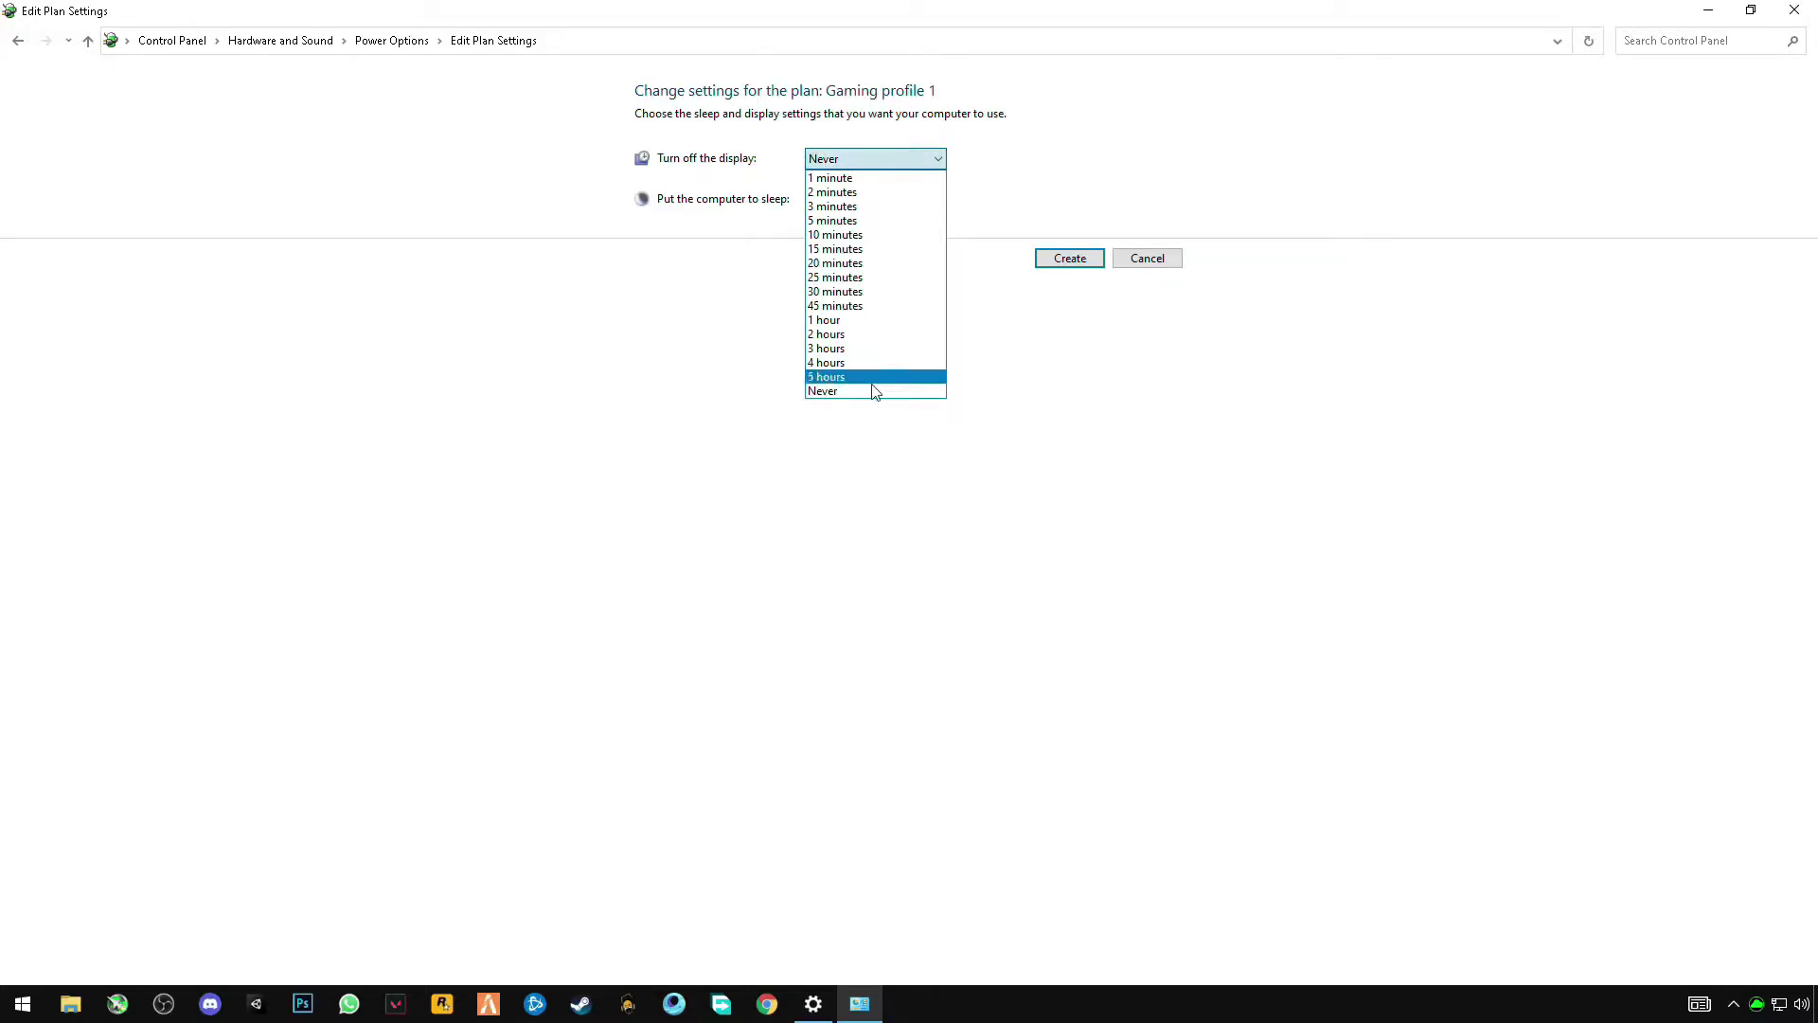
click(820, 392)
click(857, 201)
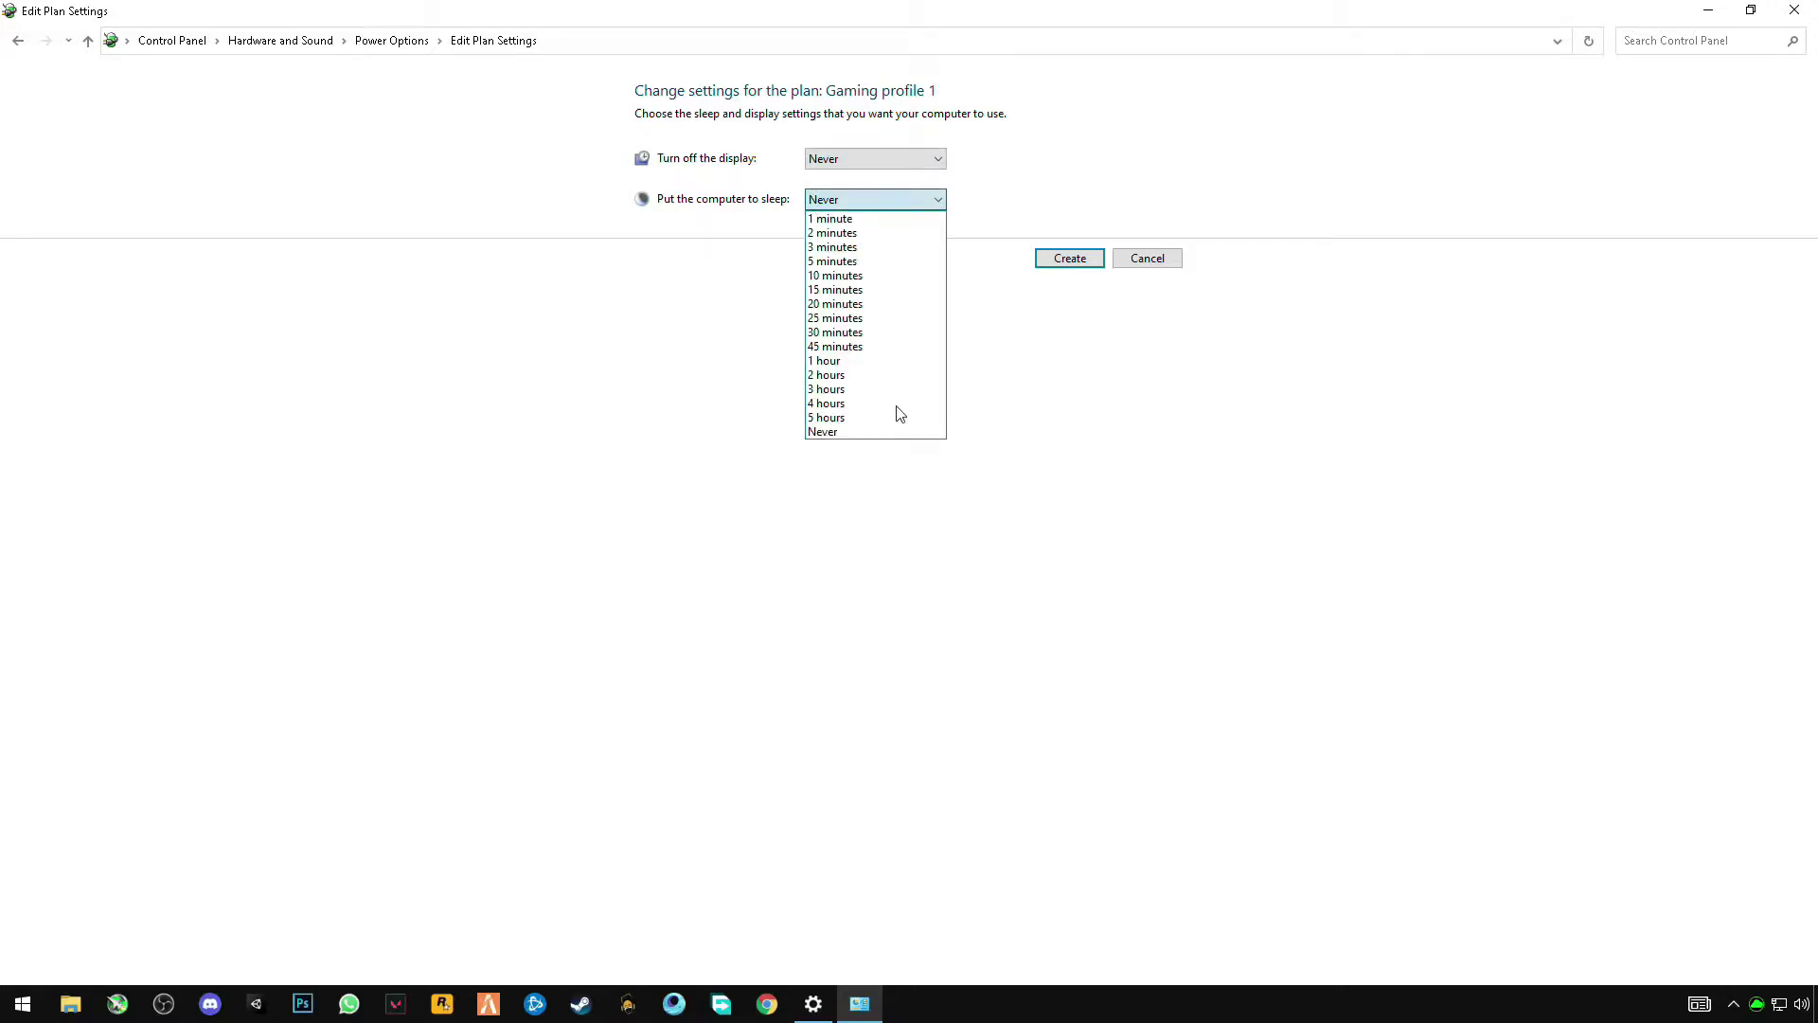
click(831, 433)
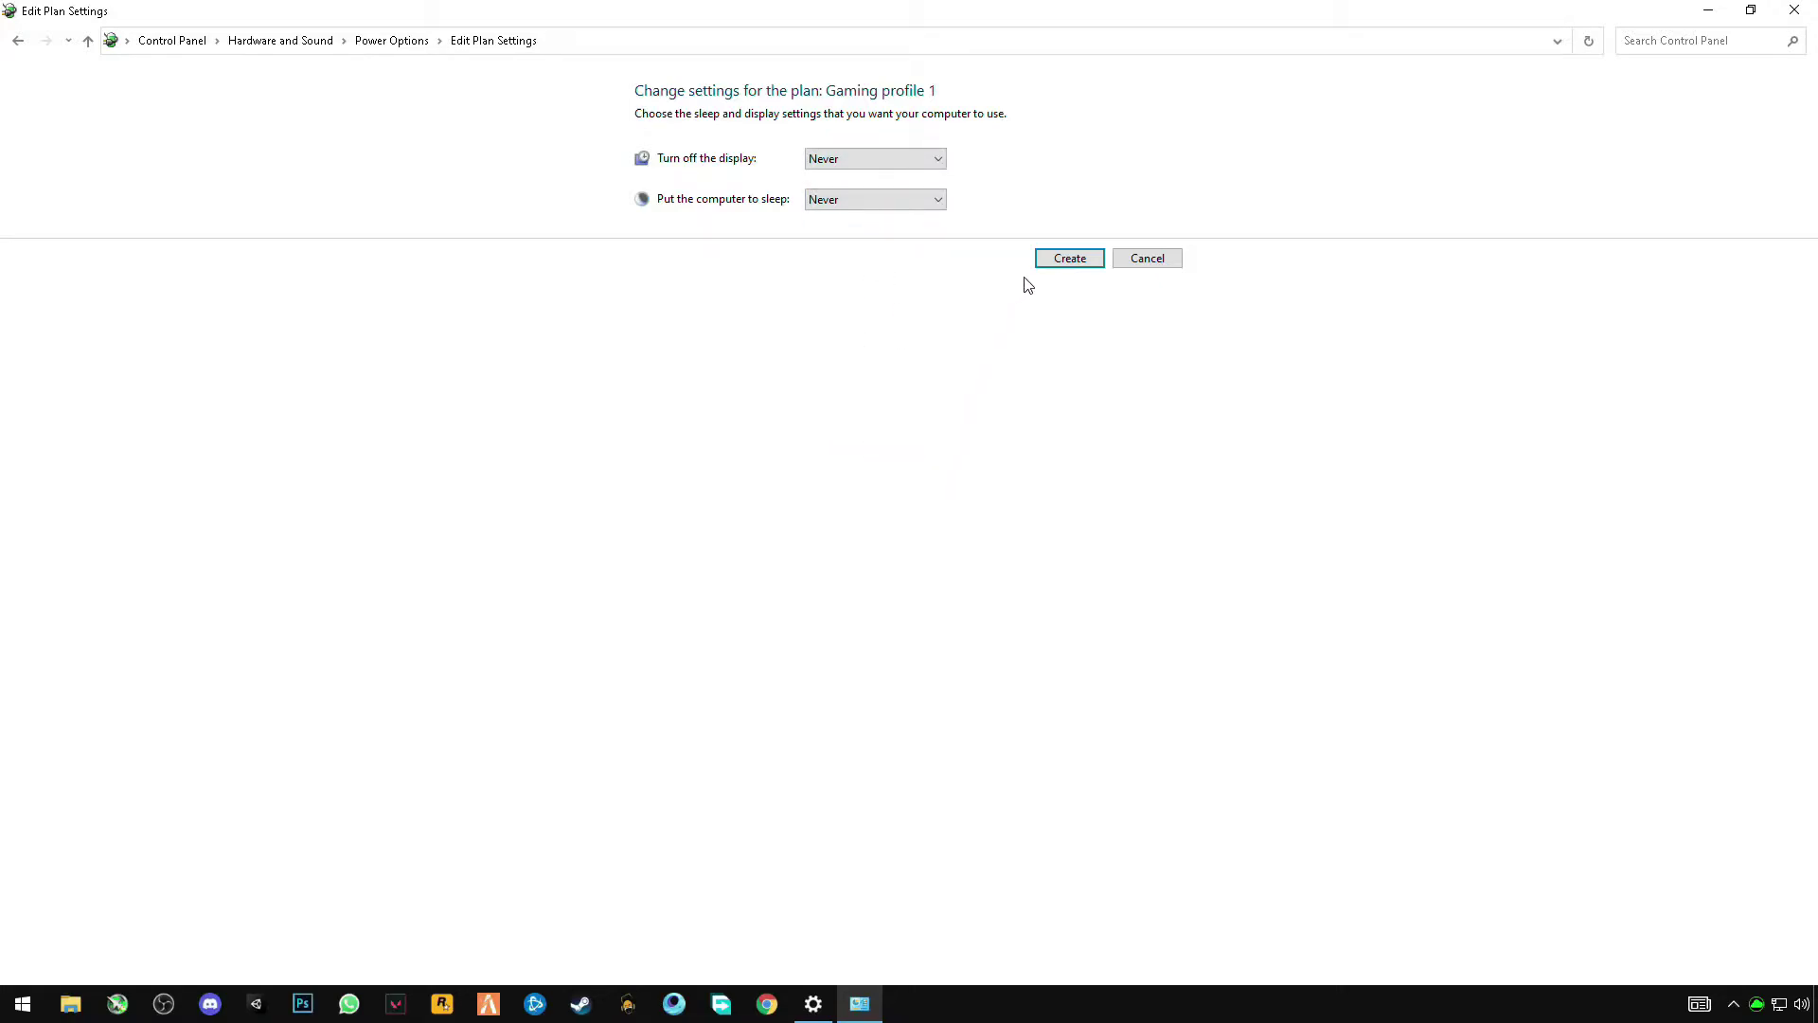
click(1067, 263)
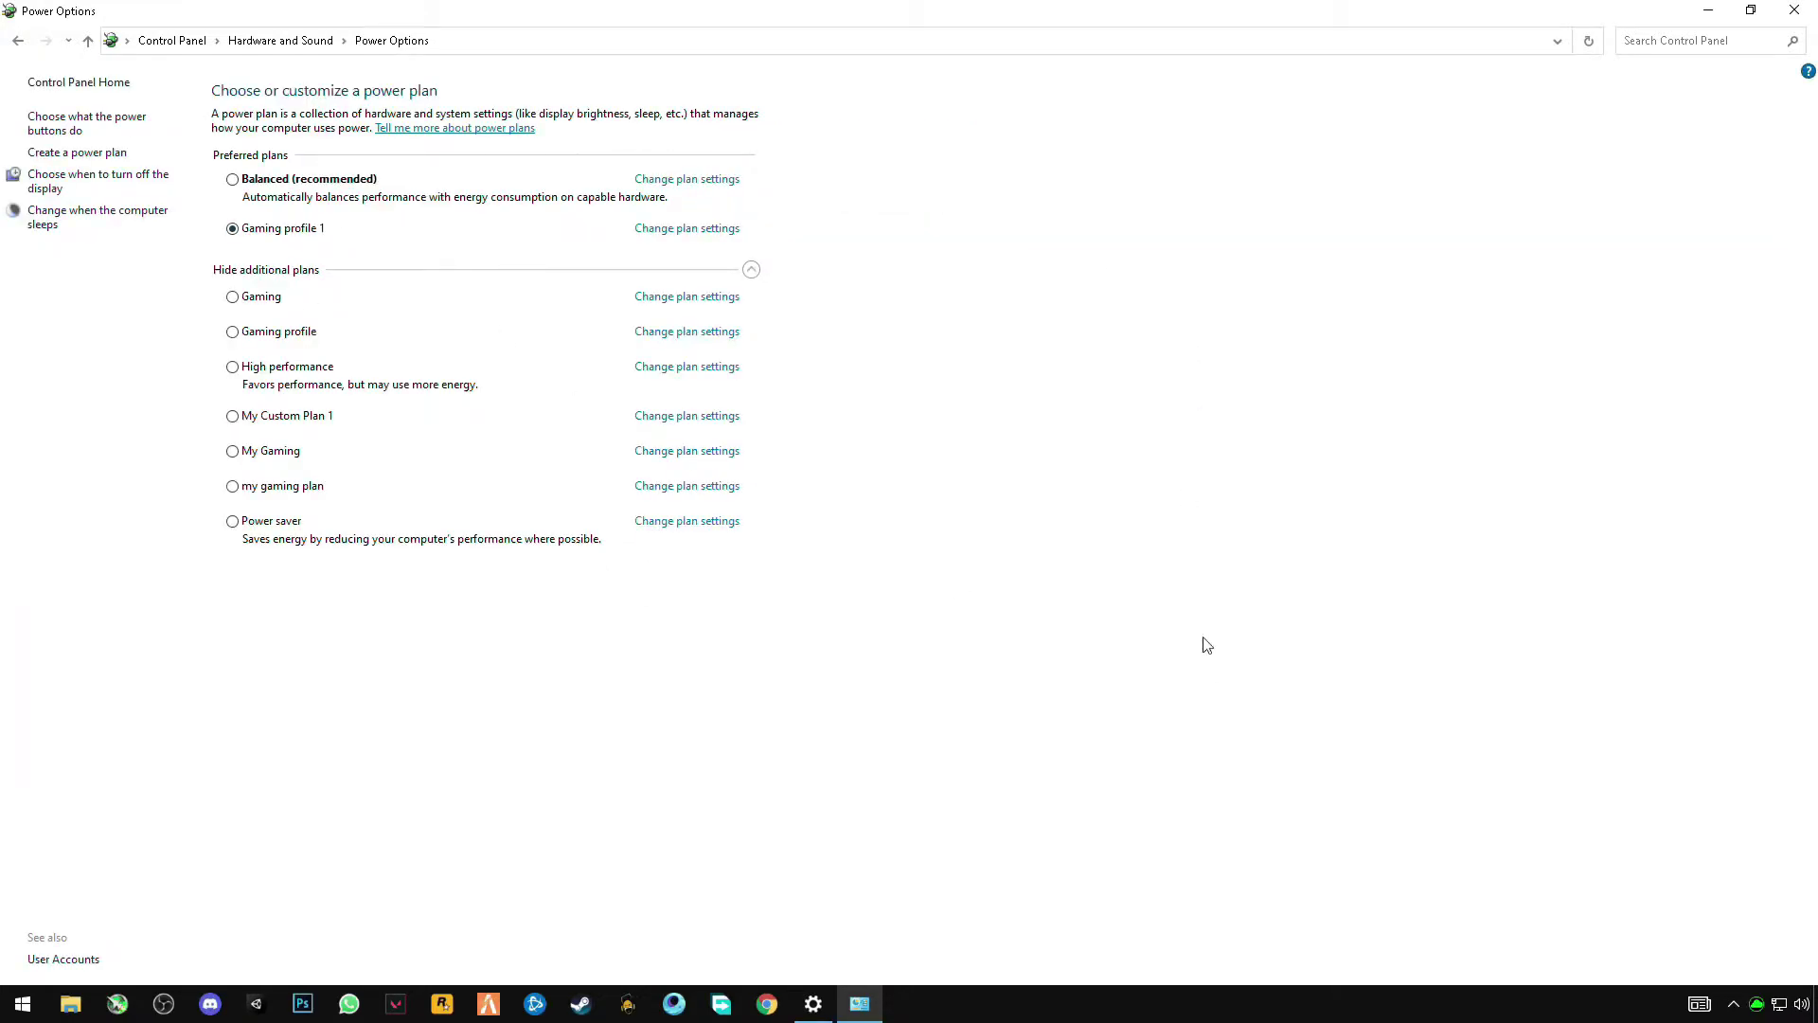
click(1793, 8)
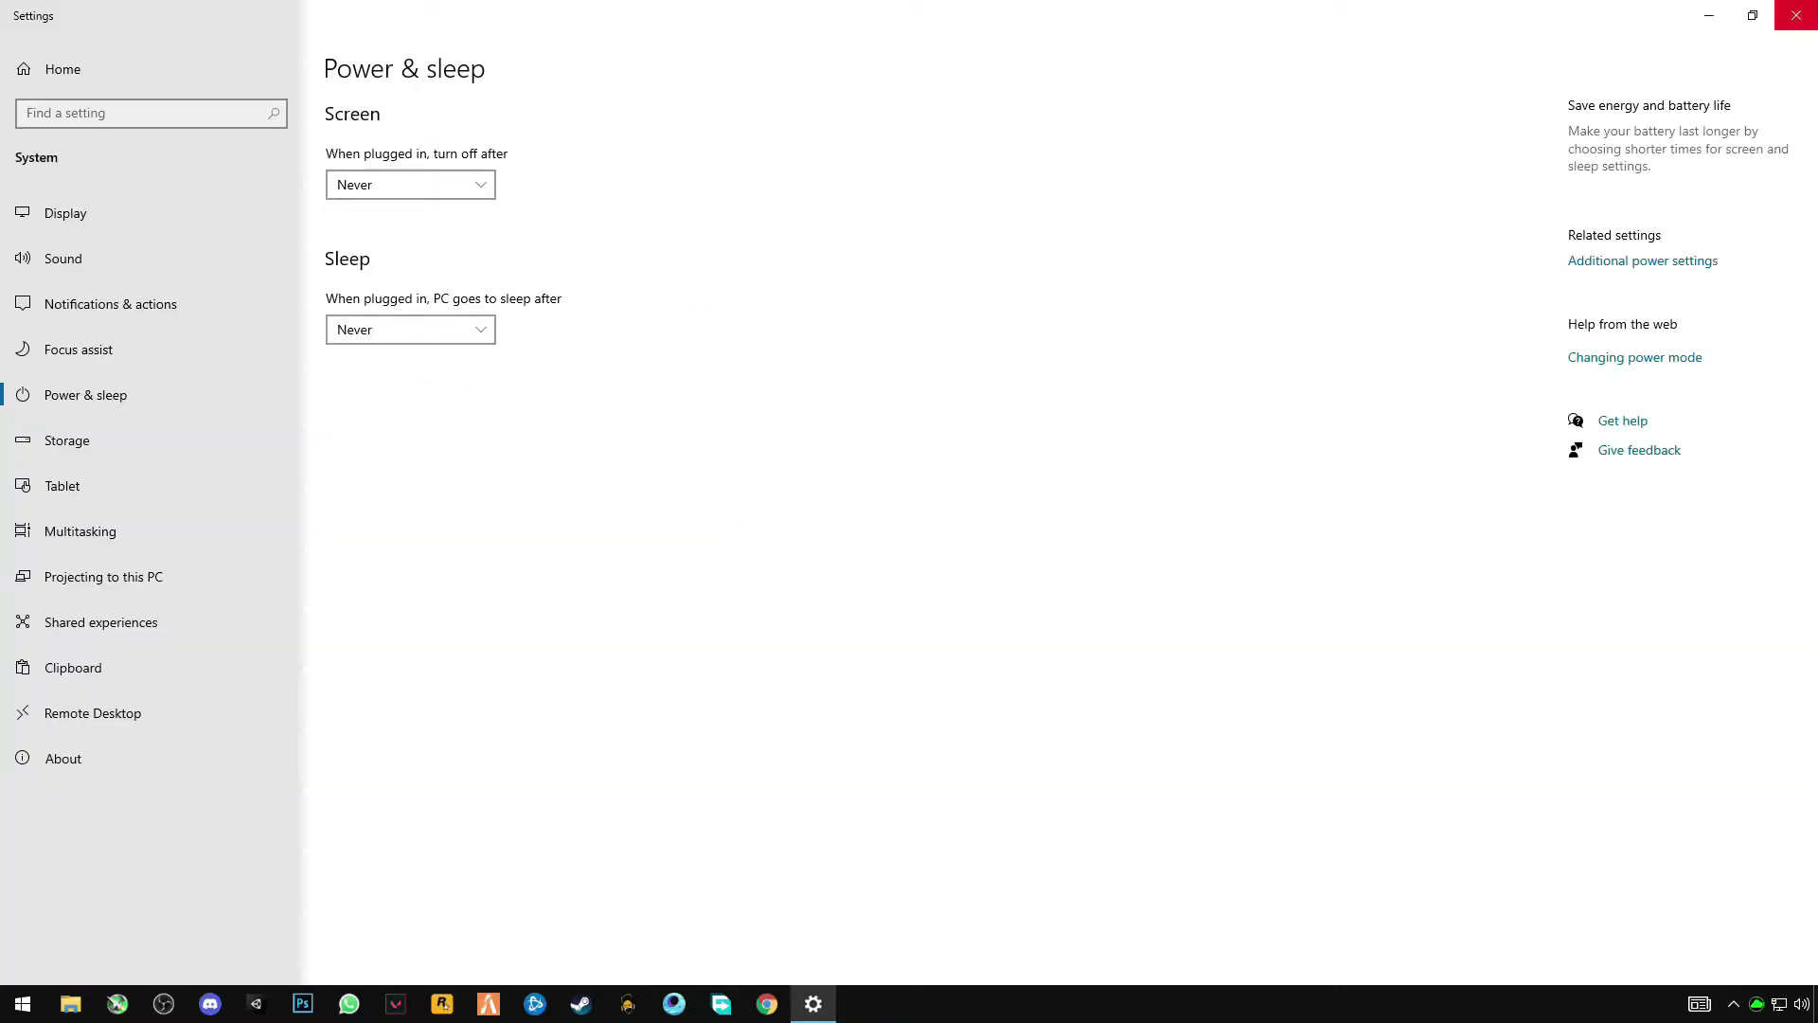
click(1792, 8)
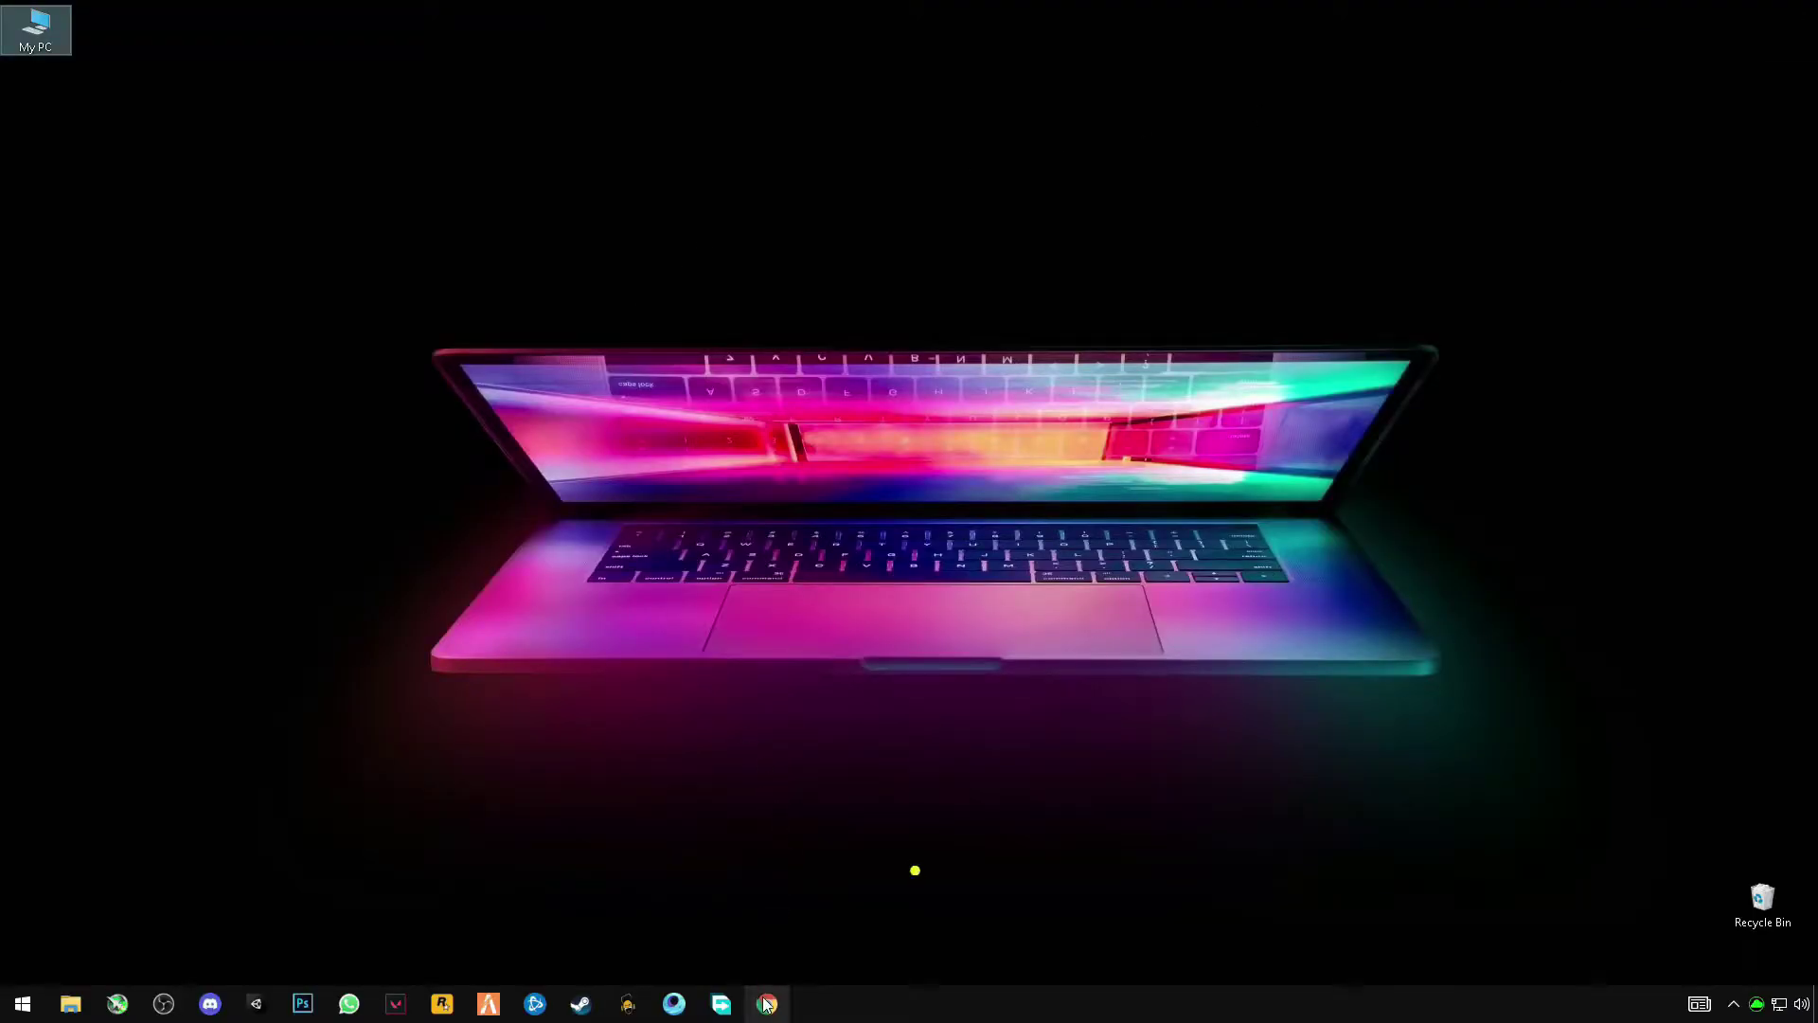
Switch to Chrome, search Google for fixbugsyt.com and open the Fix Bugs site.
click(1017, 684)
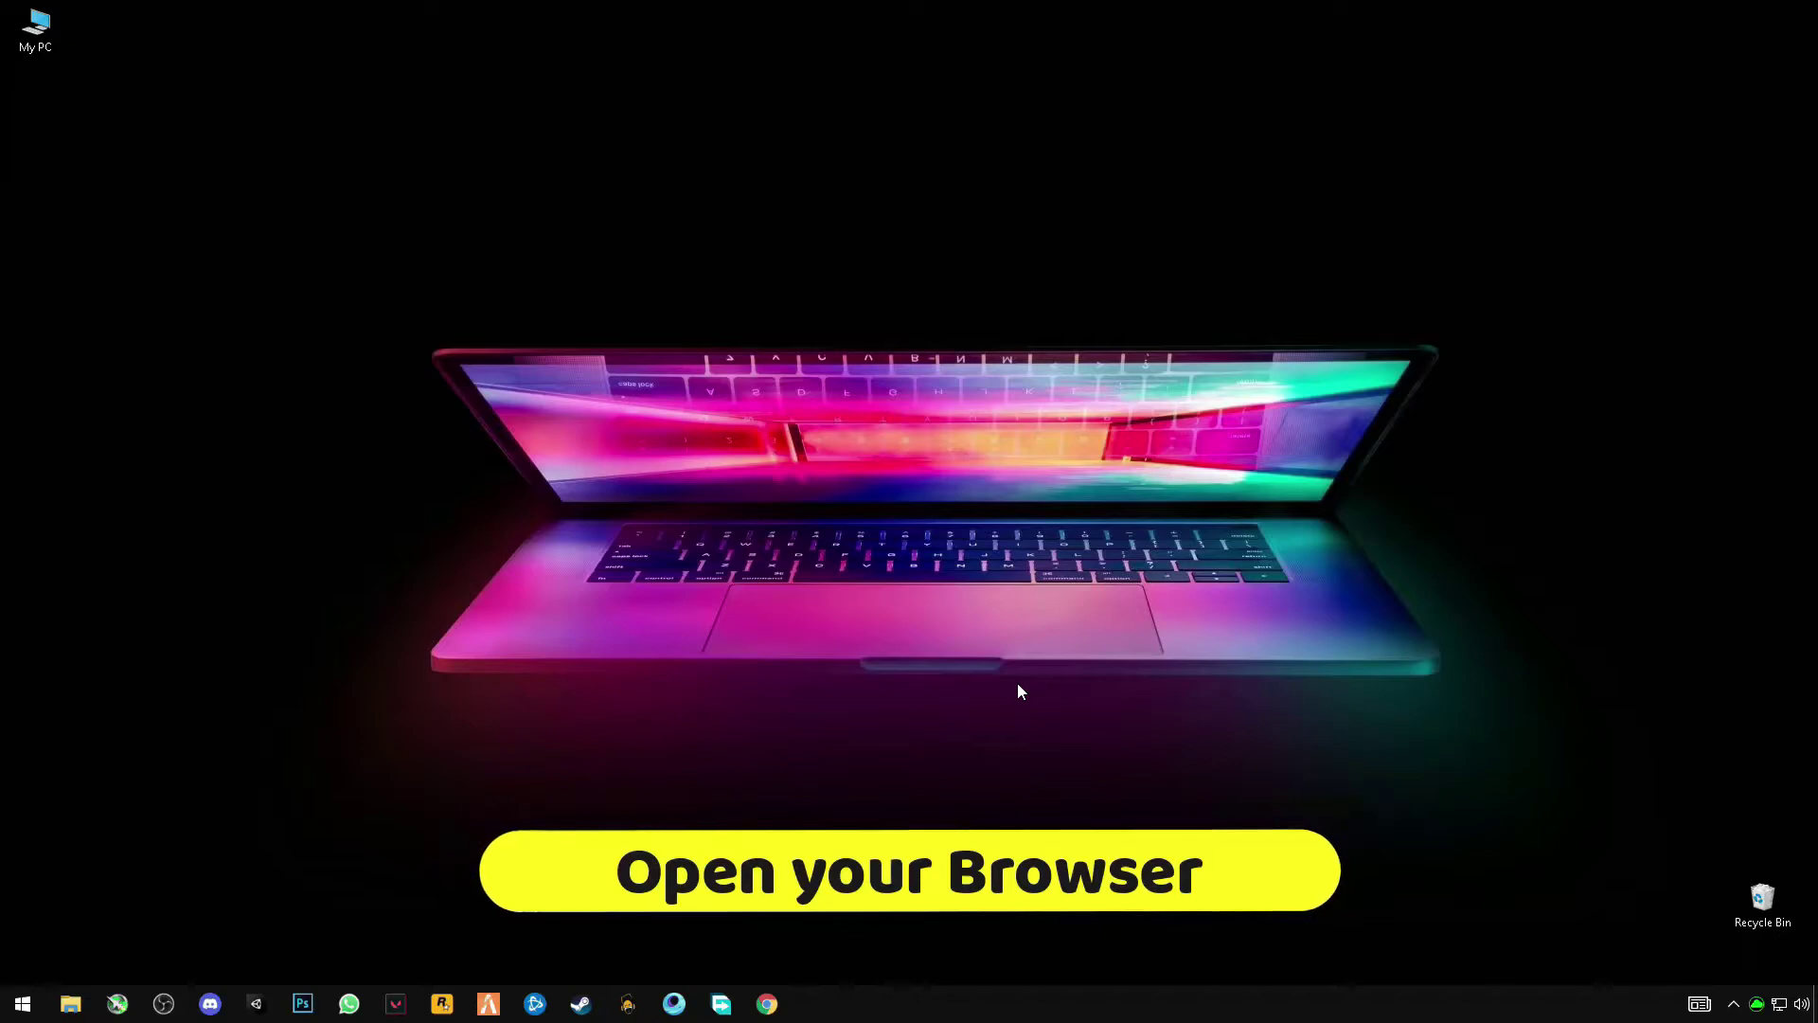
click(765, 1006)
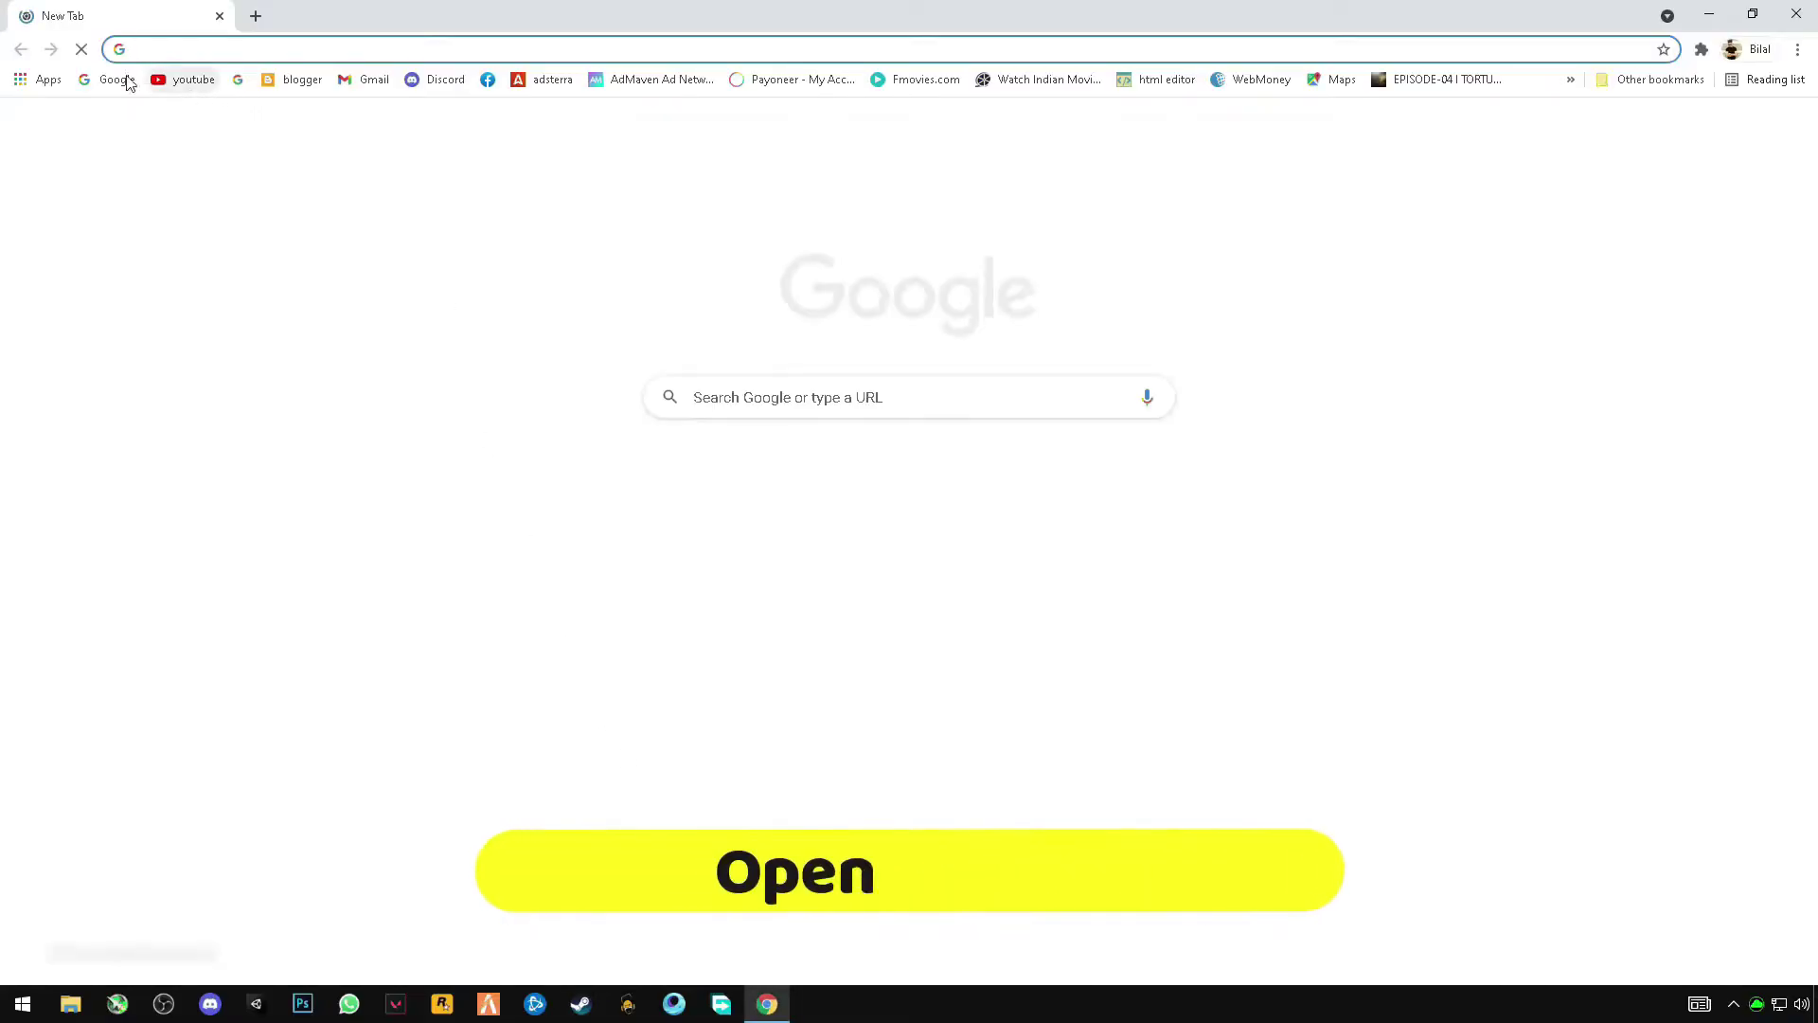
click(136, 82)
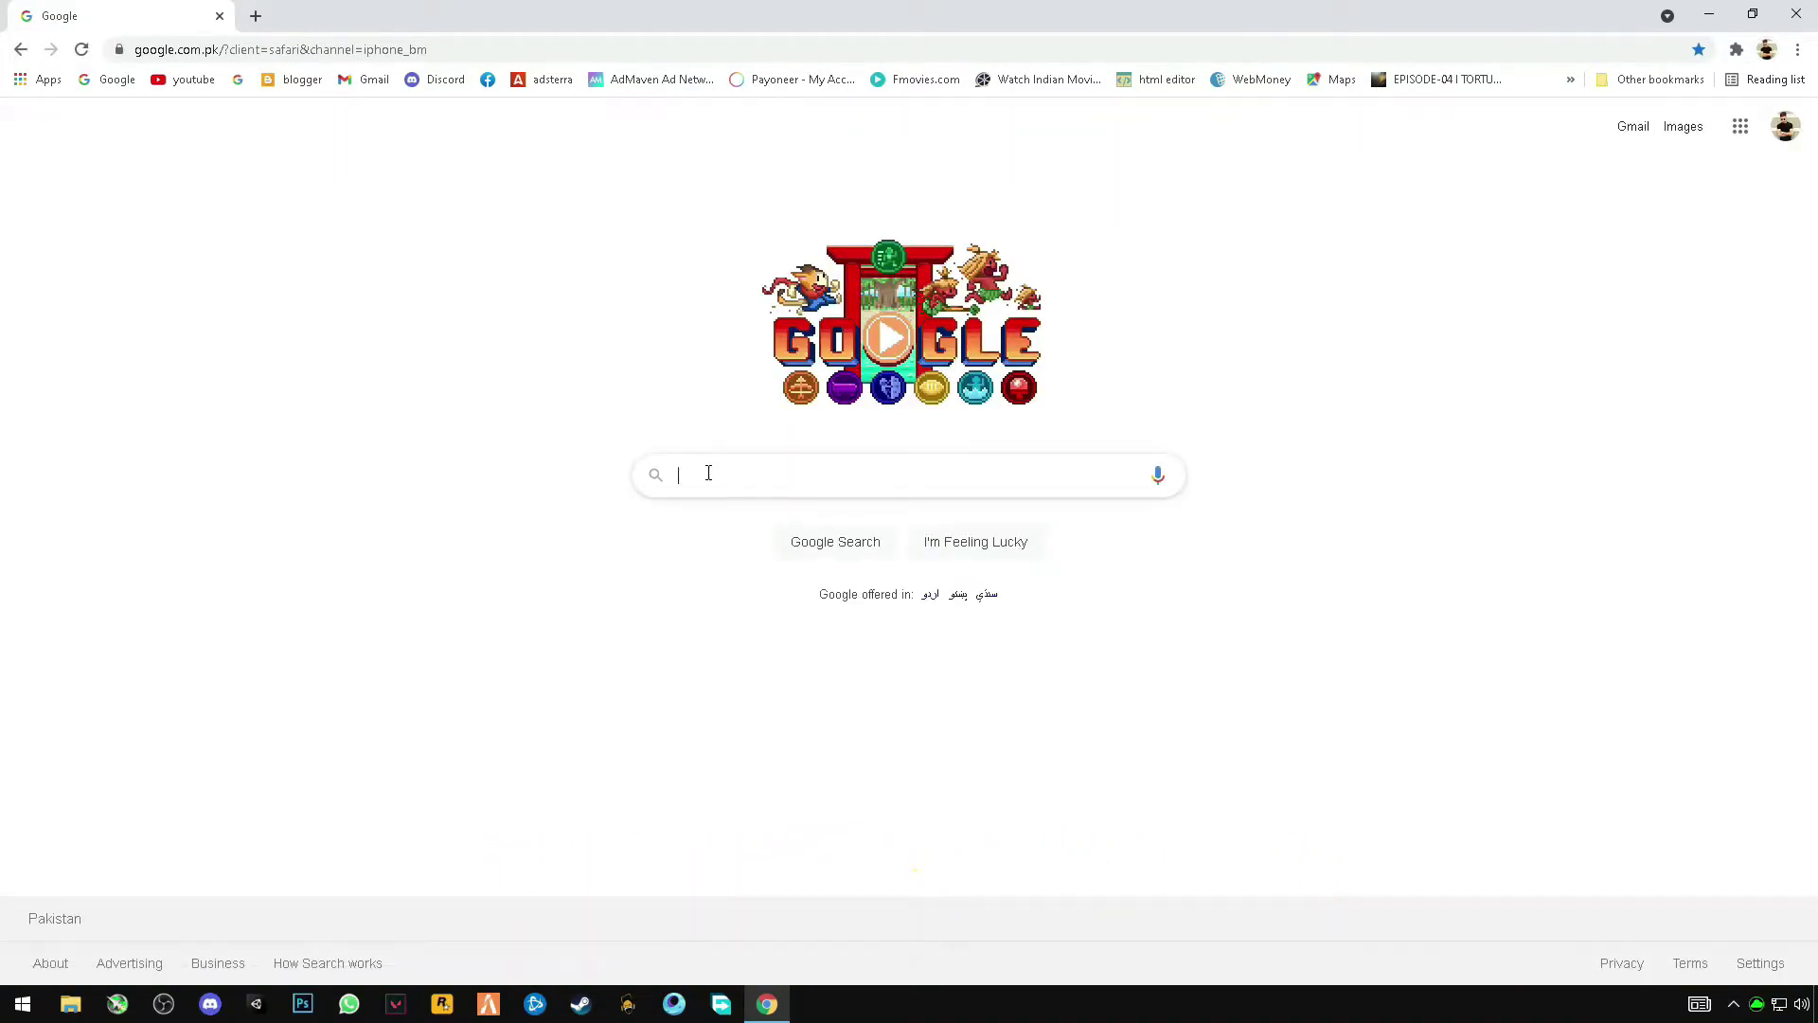
click(706, 470)
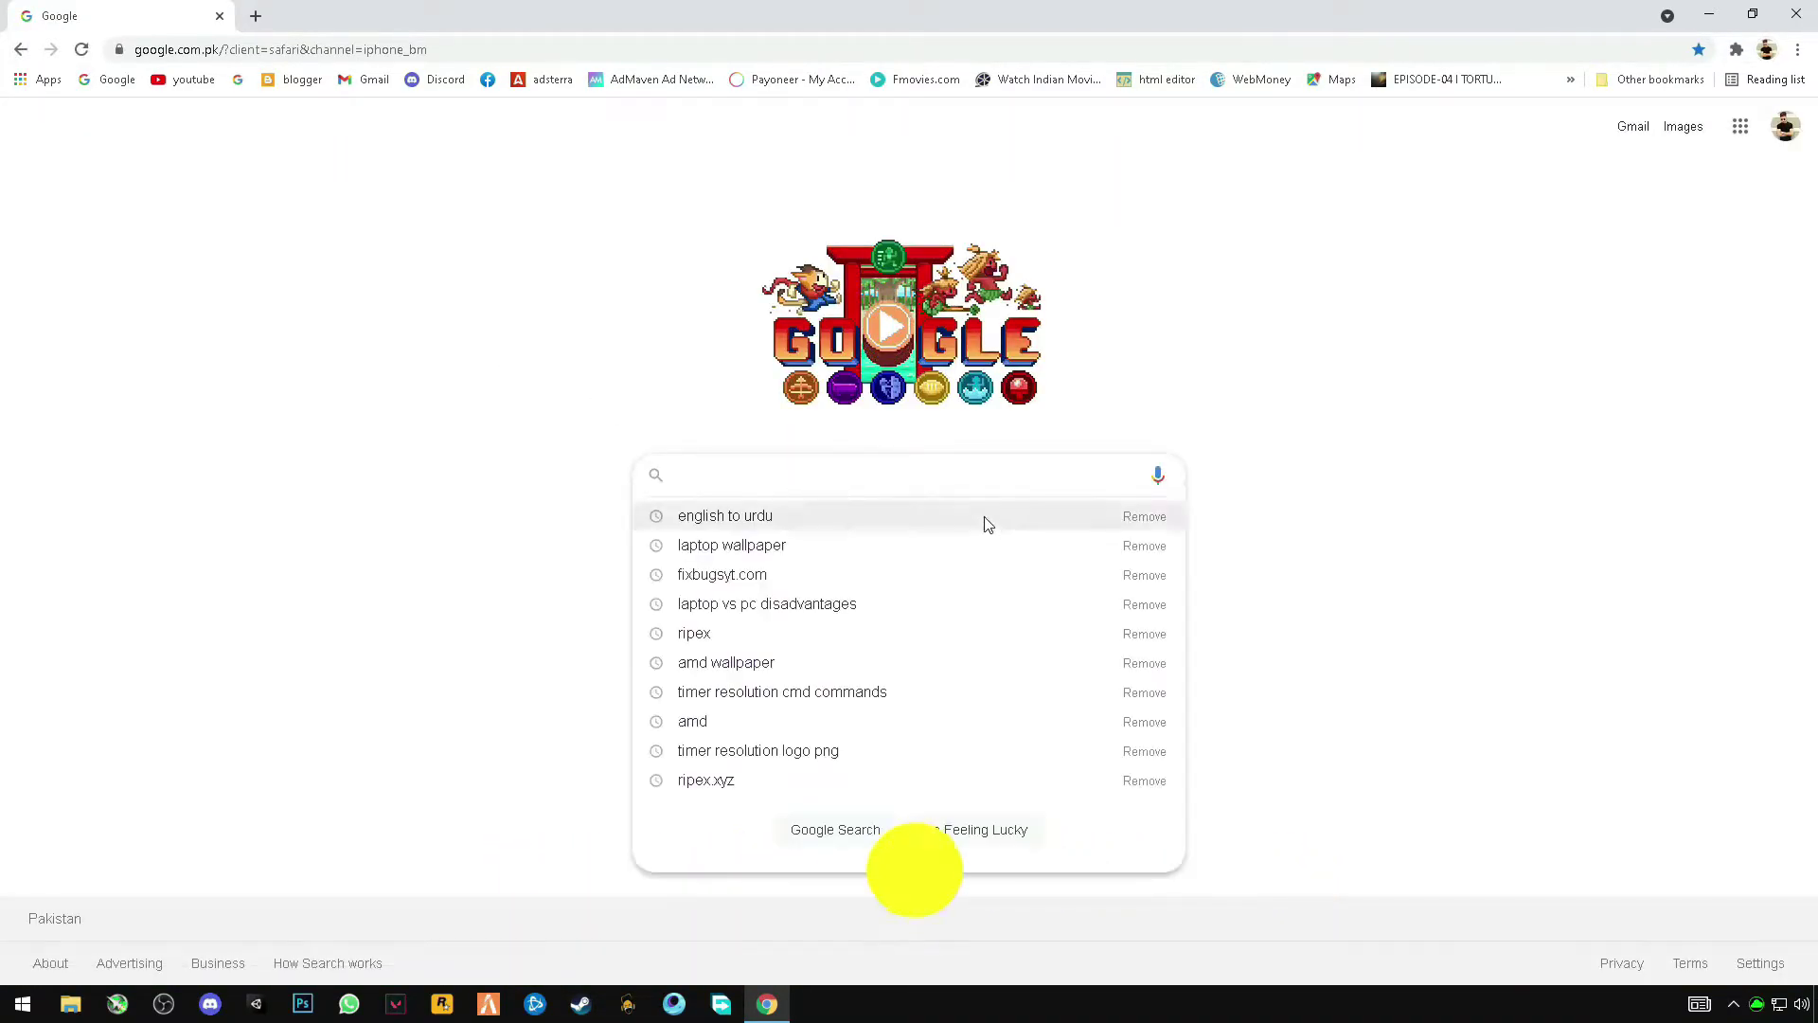
text(f)
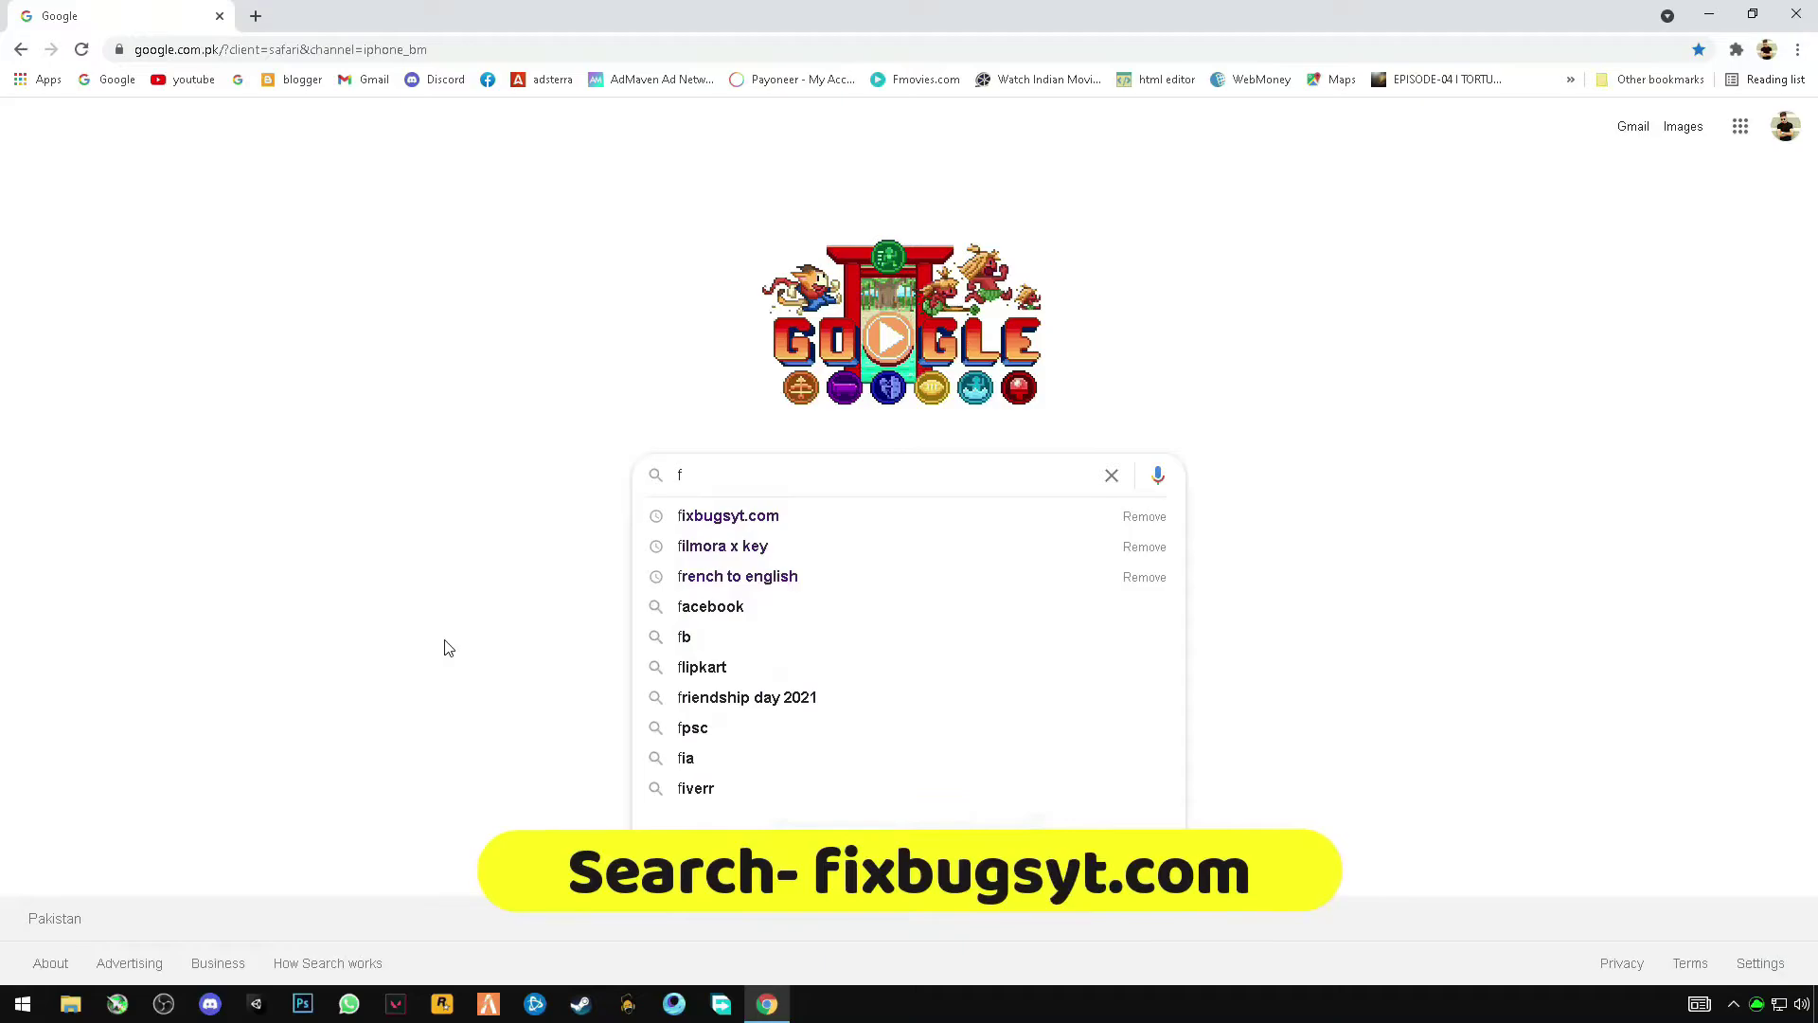
text(ixbugs)
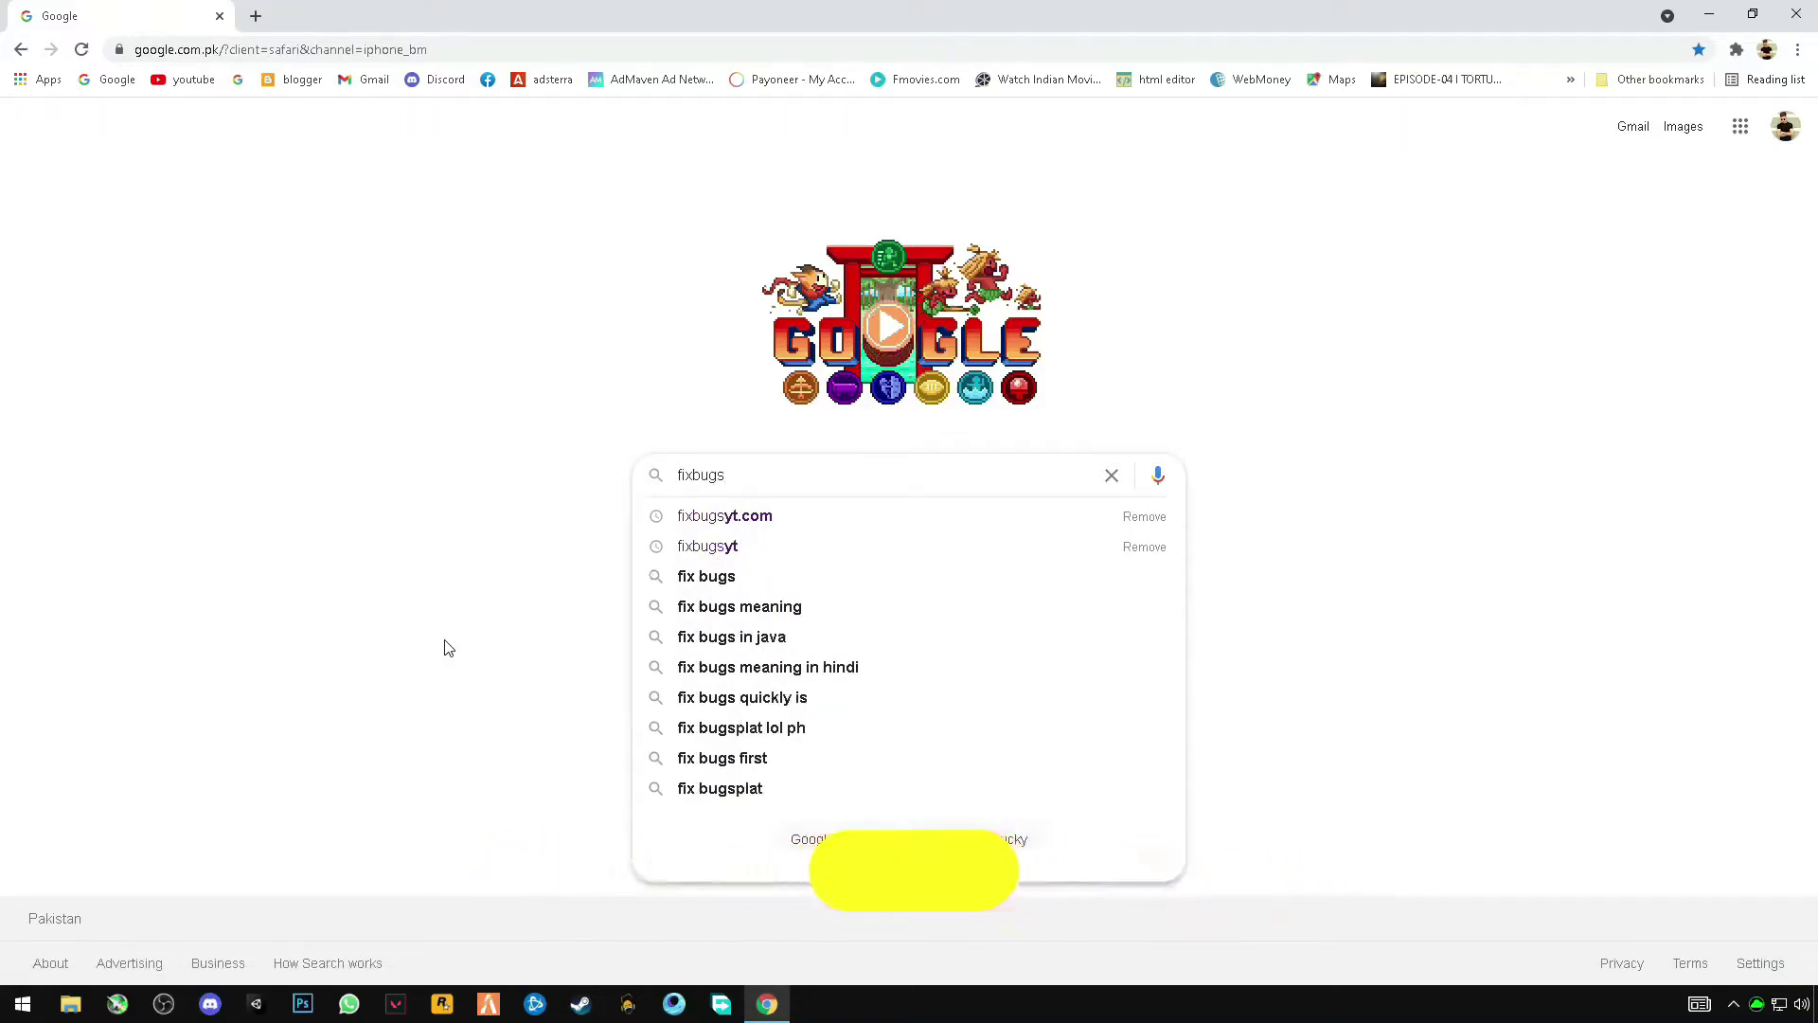
text(yt.com)
key(Return)
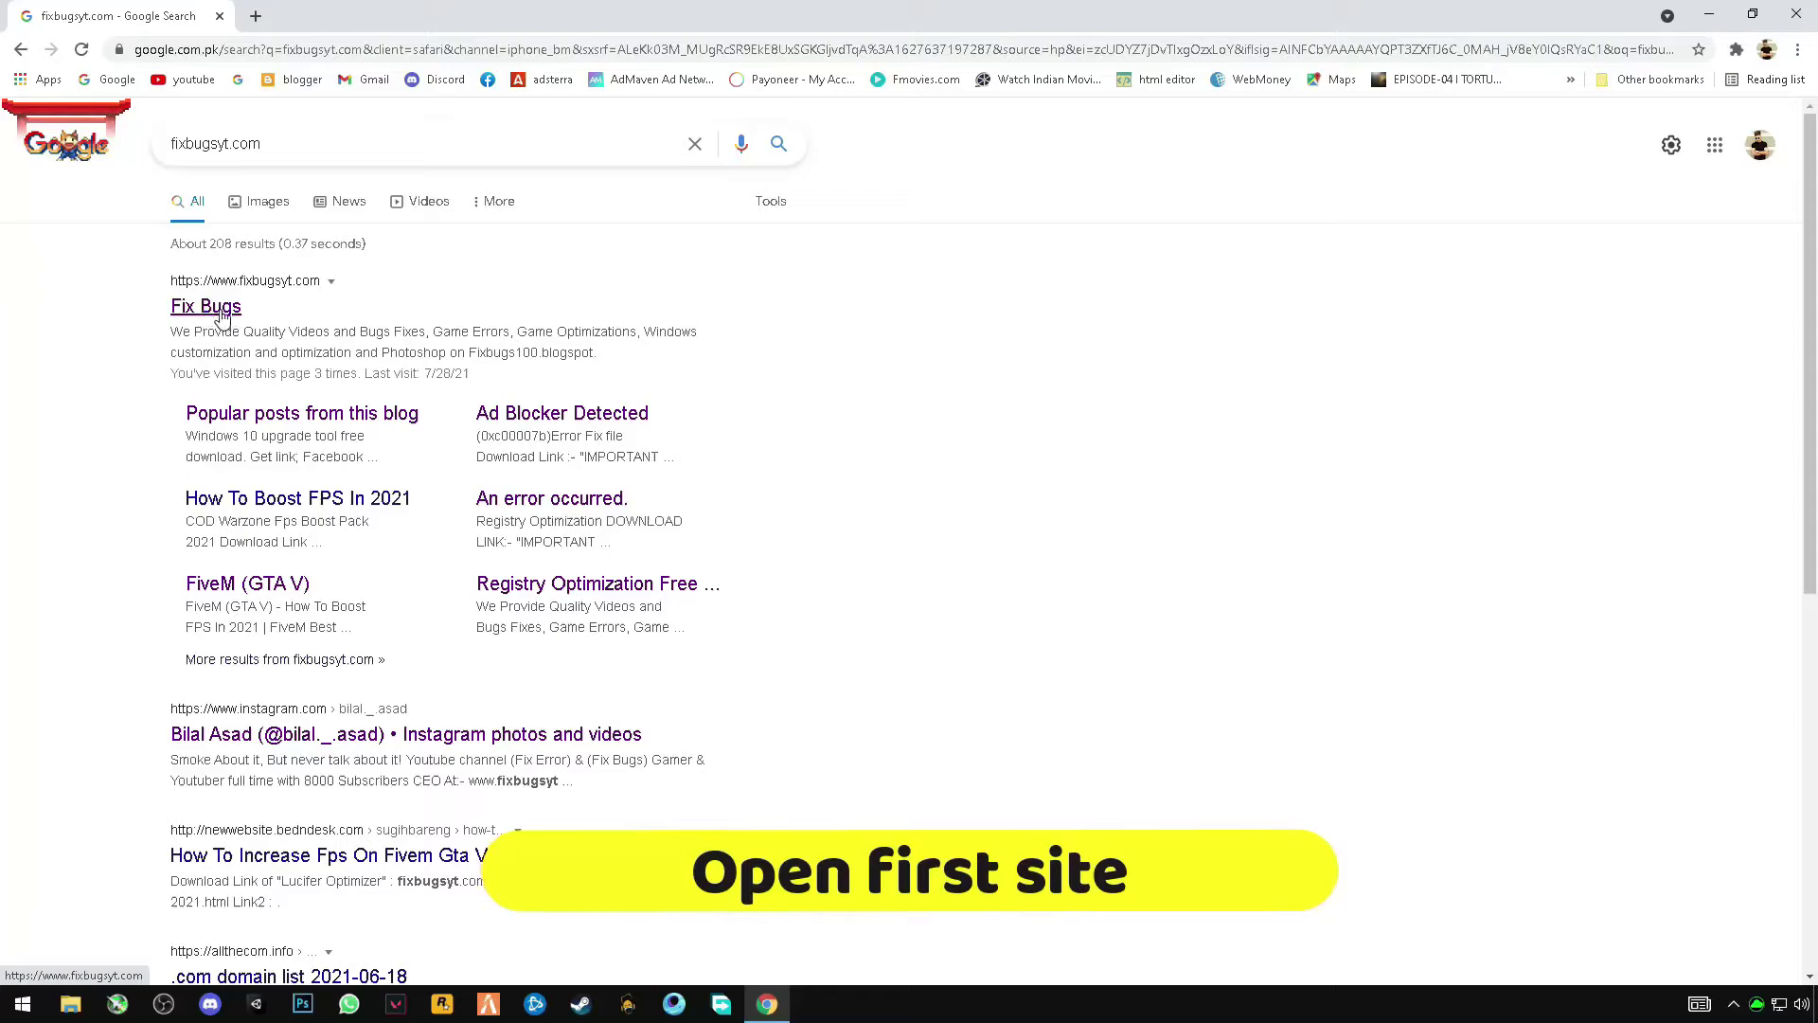
click(223, 318)
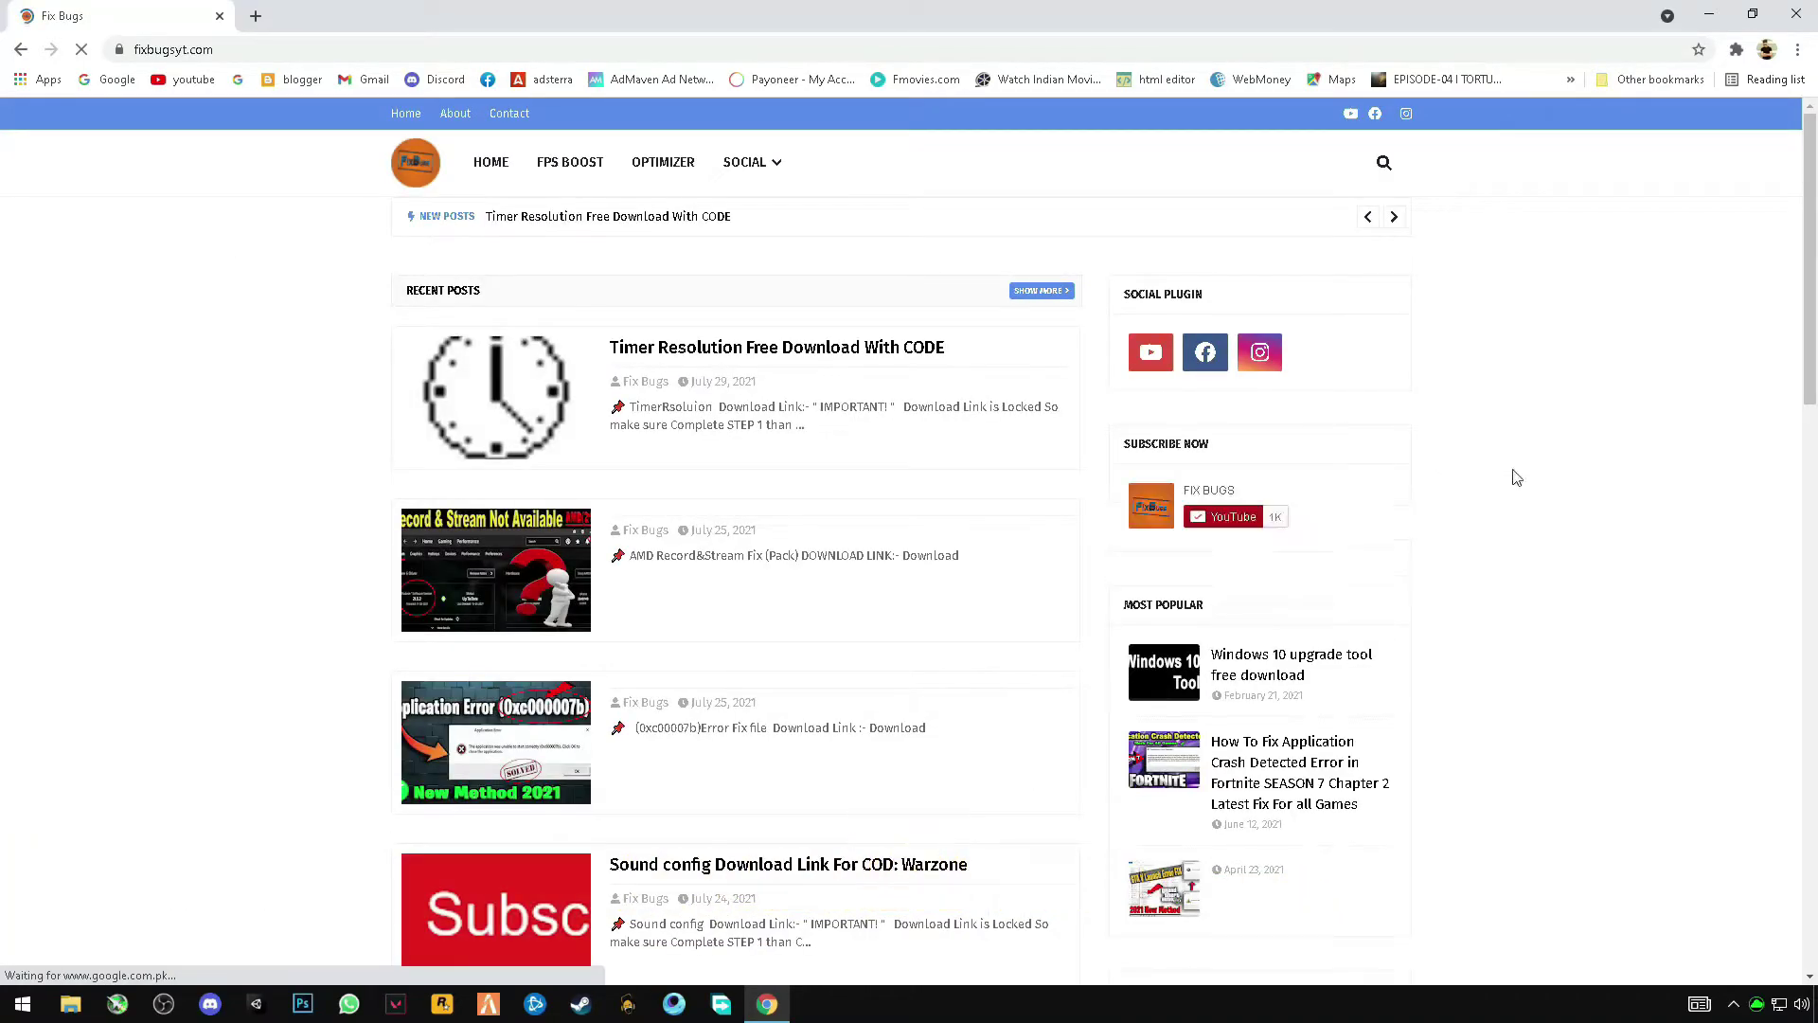
Search the blog for Lucifer and open the post Free Download Lucifer Optimizer By (Fix Bugs).
click(1383, 164)
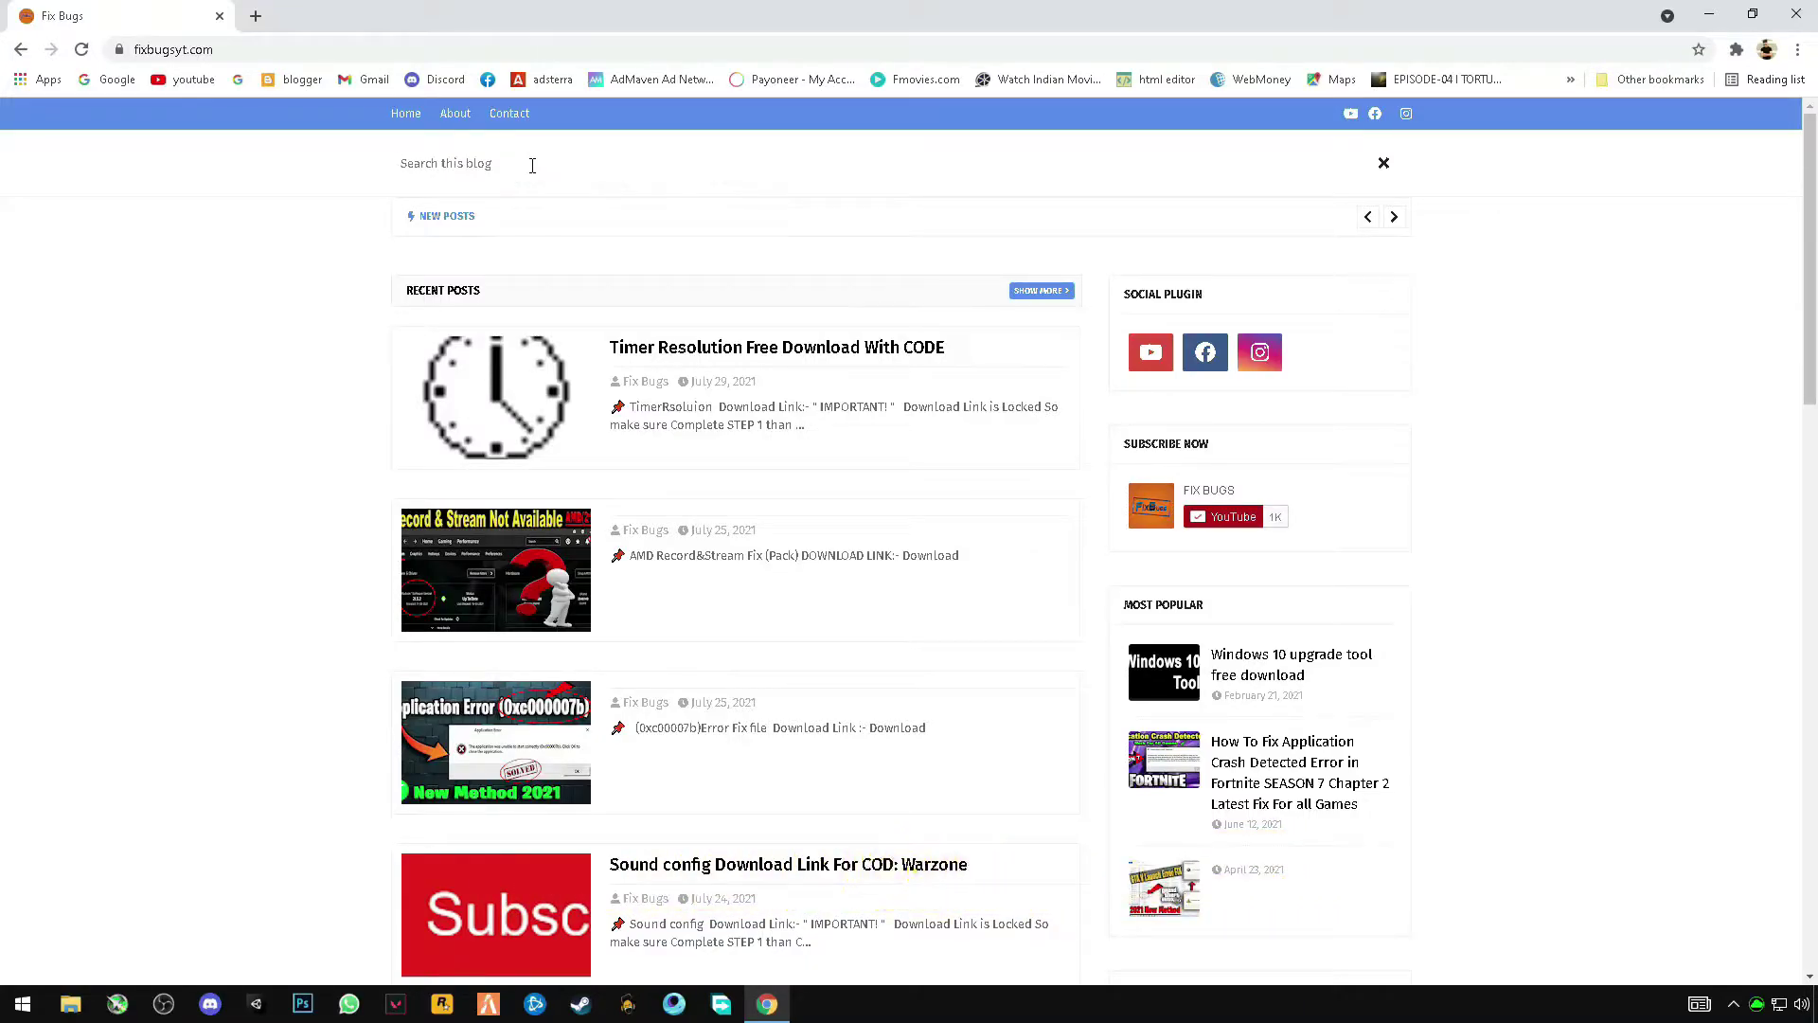
text(Lucifer)
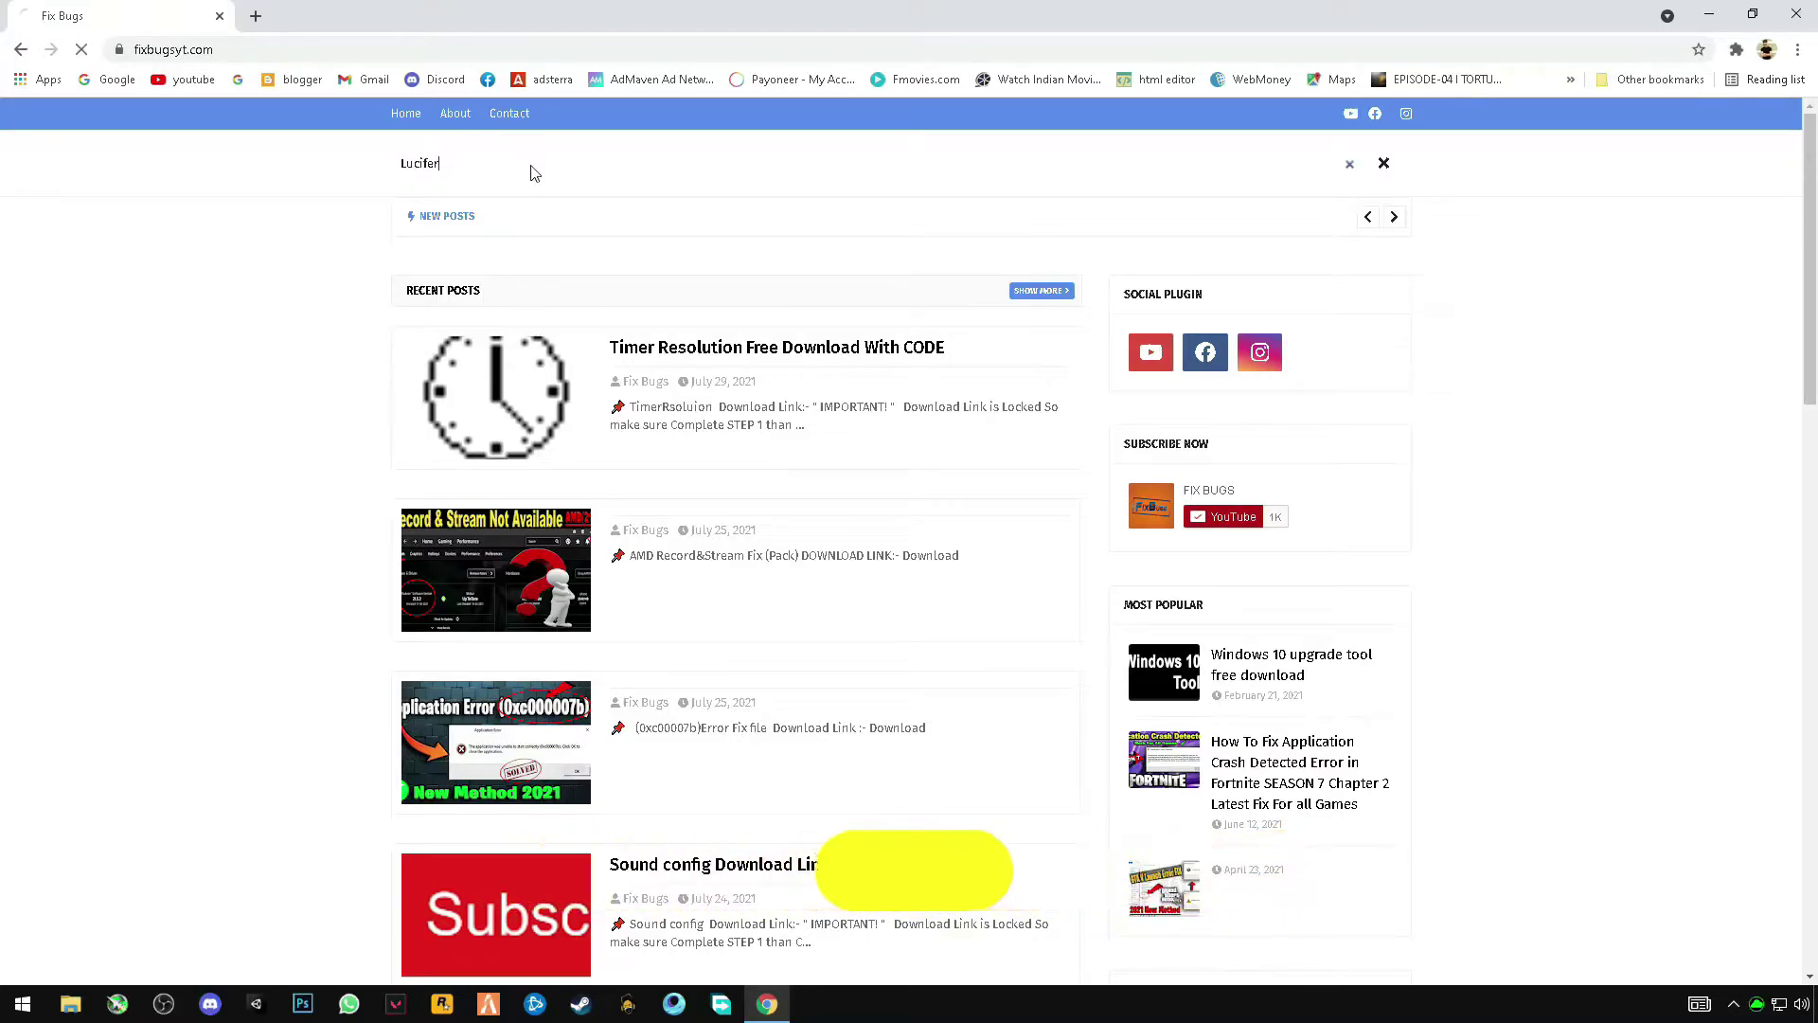
key(Return)
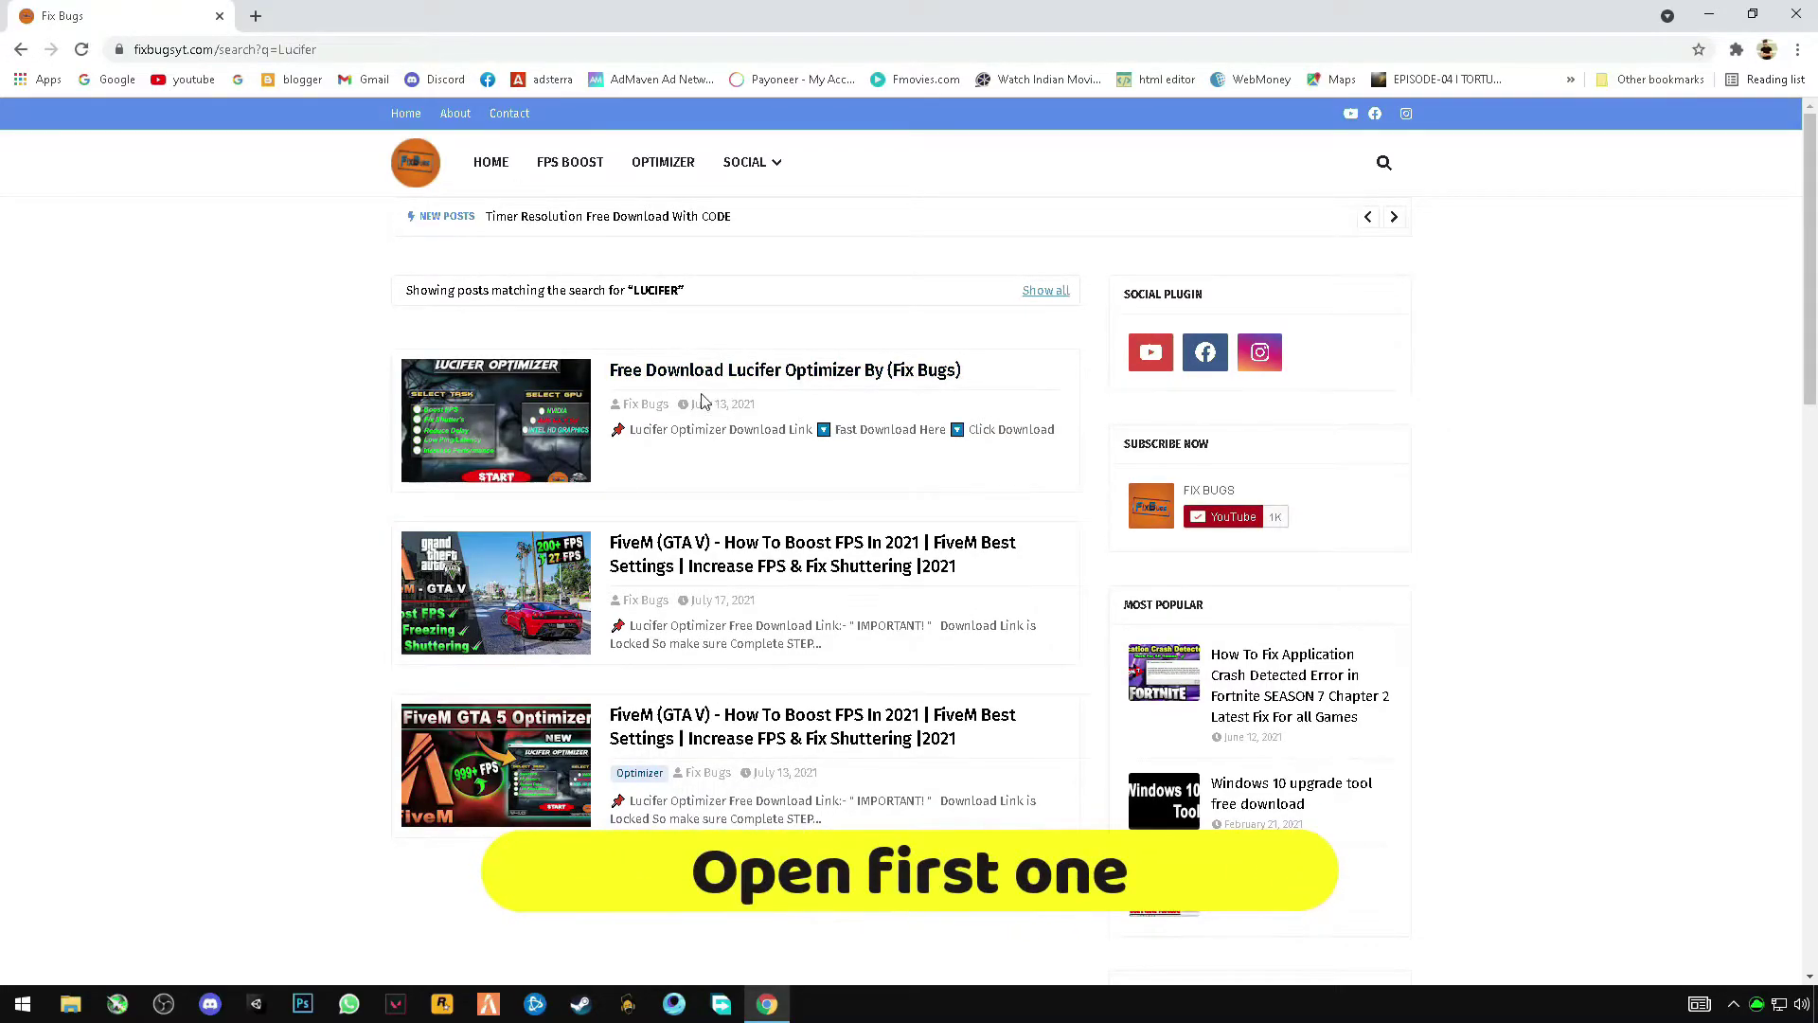
click(734, 379)
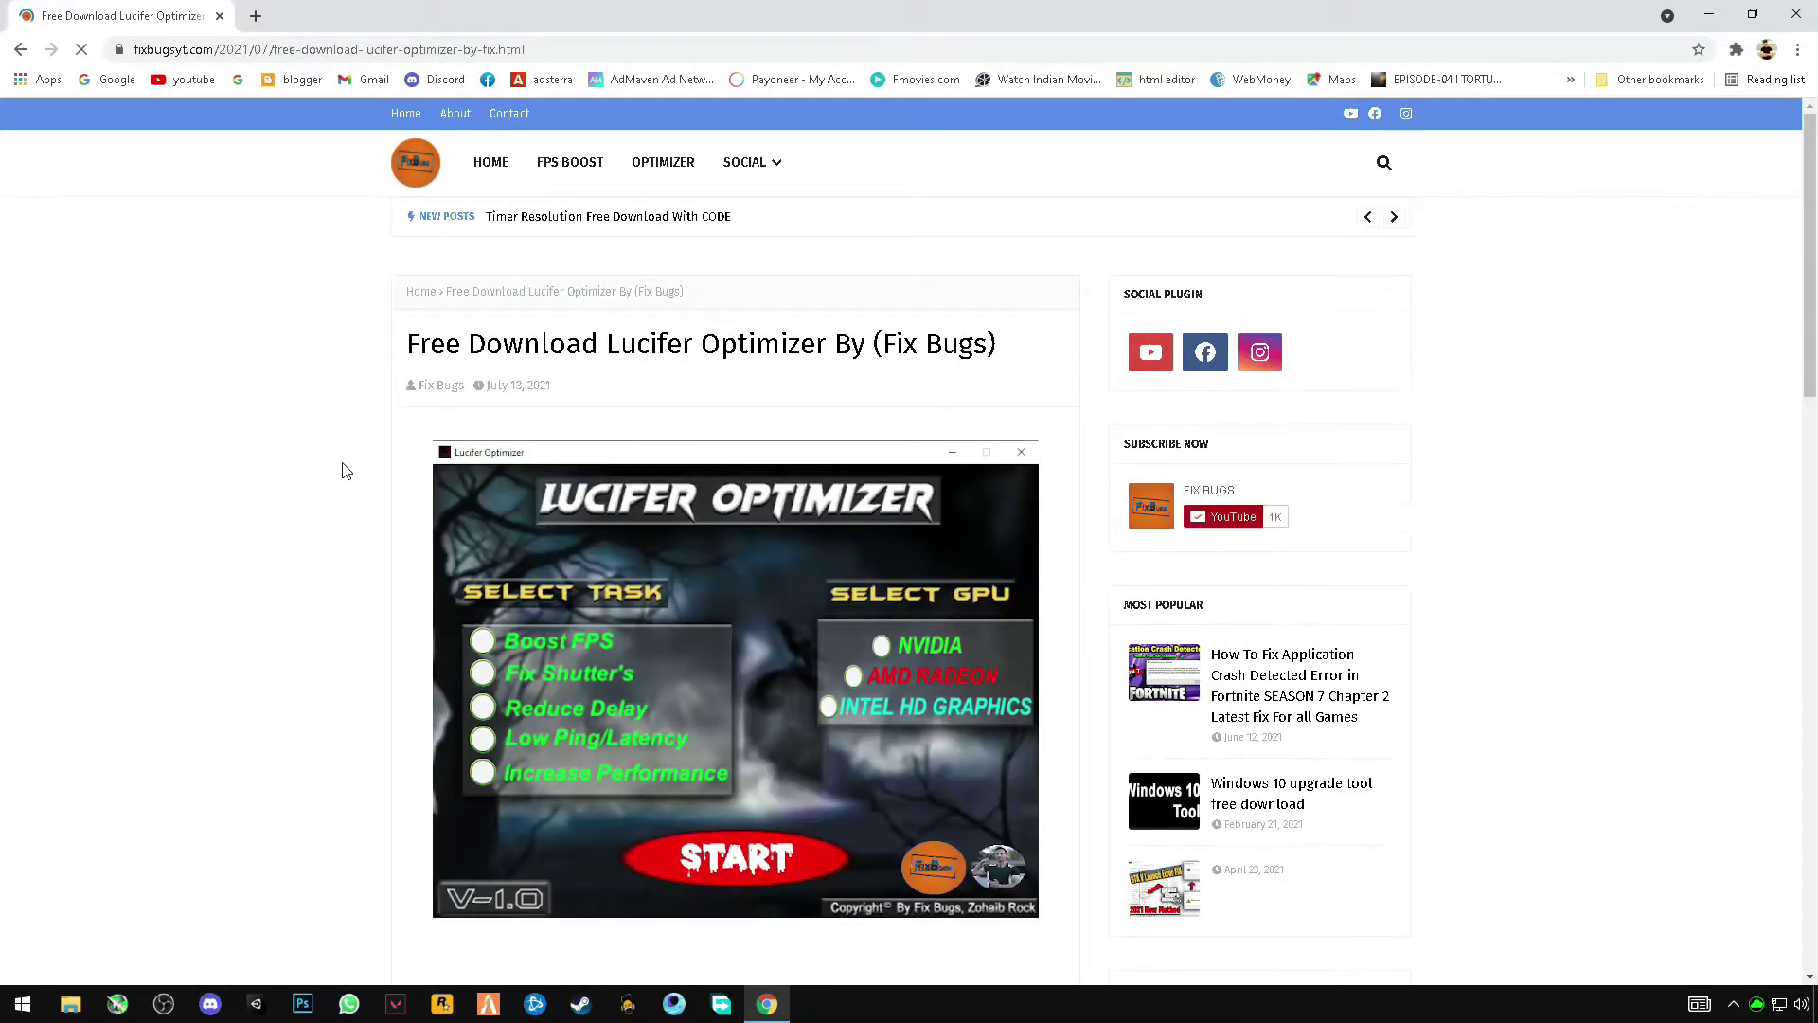
Download the Lucifer Optimizer archive from its Google Drive page to the Desktop and close the Drive pages.
scroll(346, 471, down, 5)
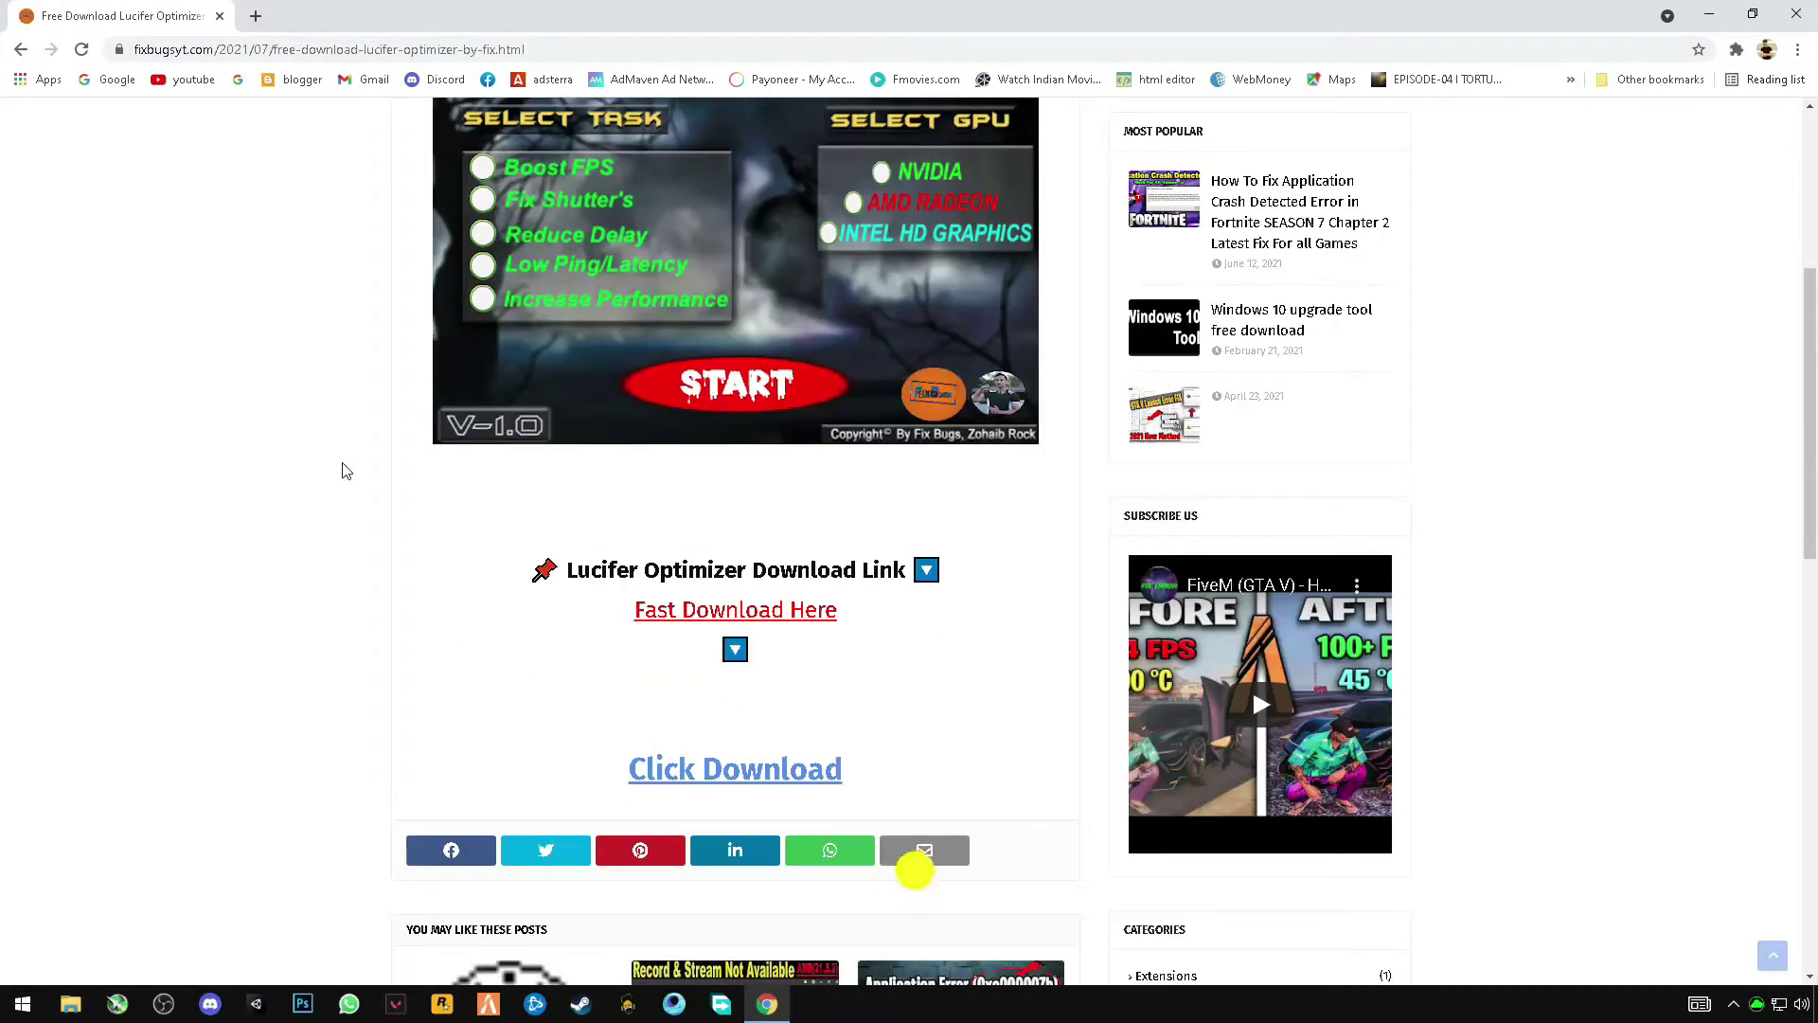
scroll(346, 472, down, 1)
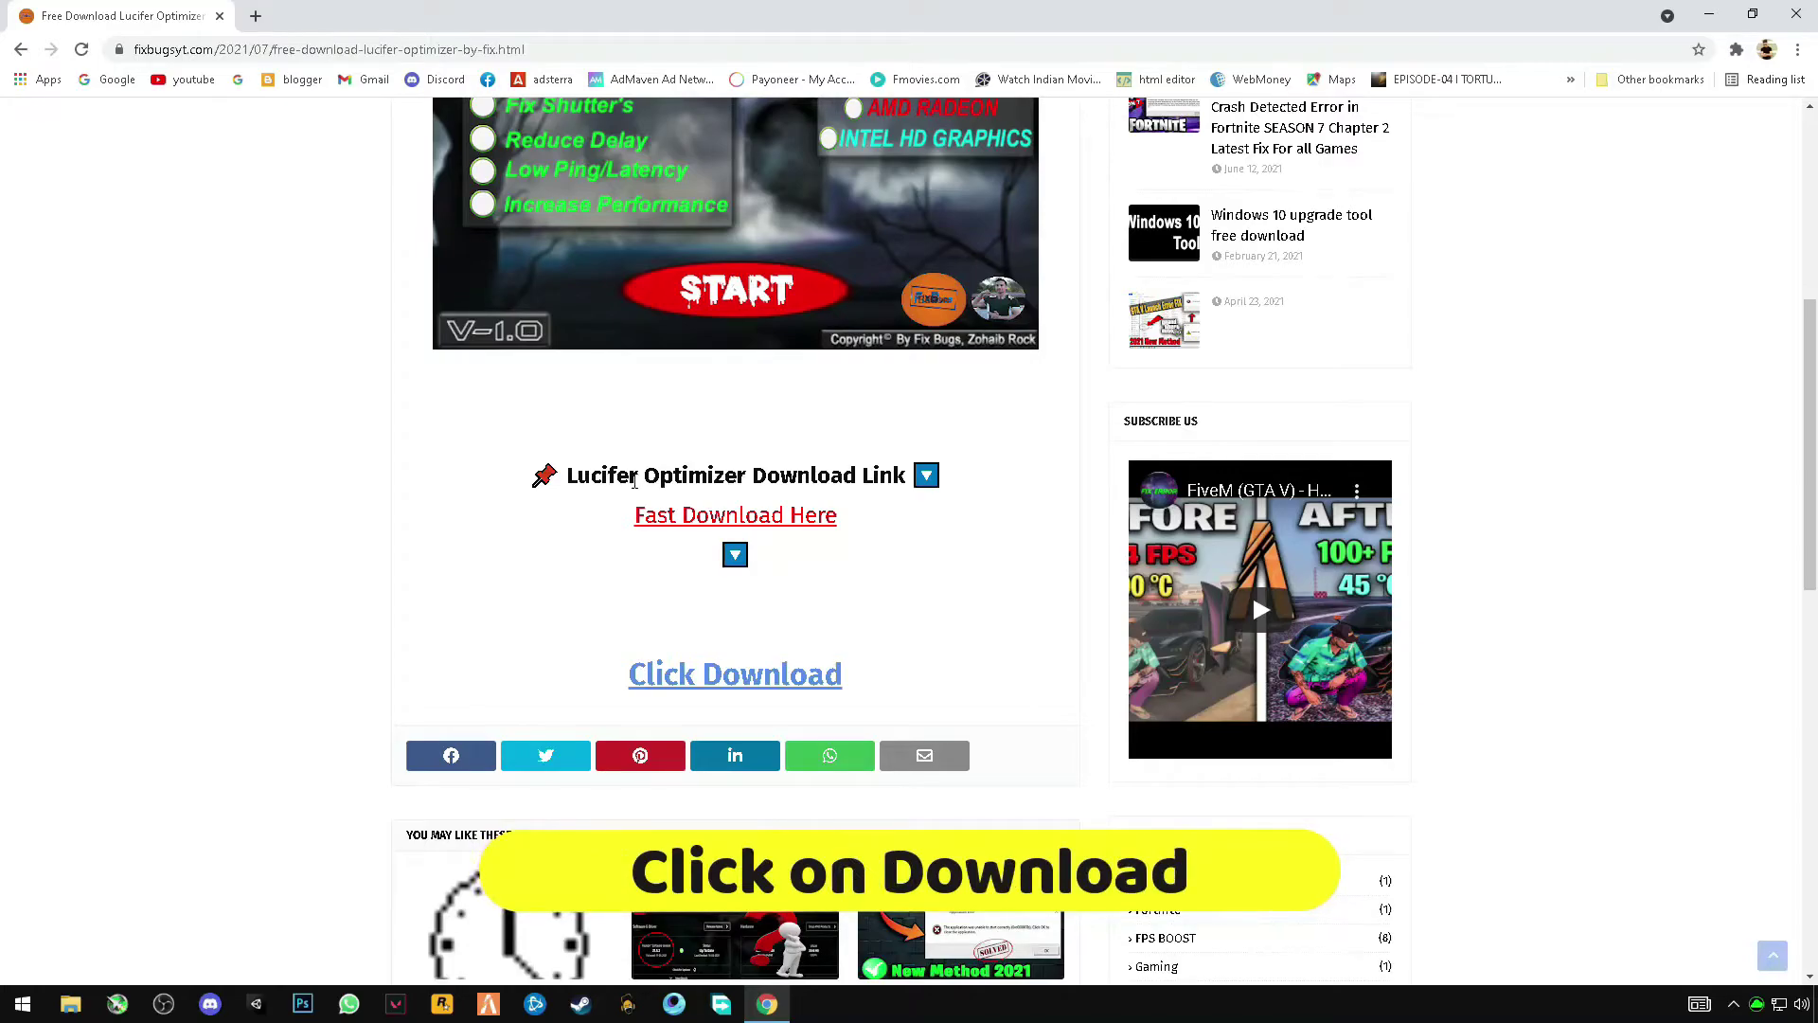
click(726, 694)
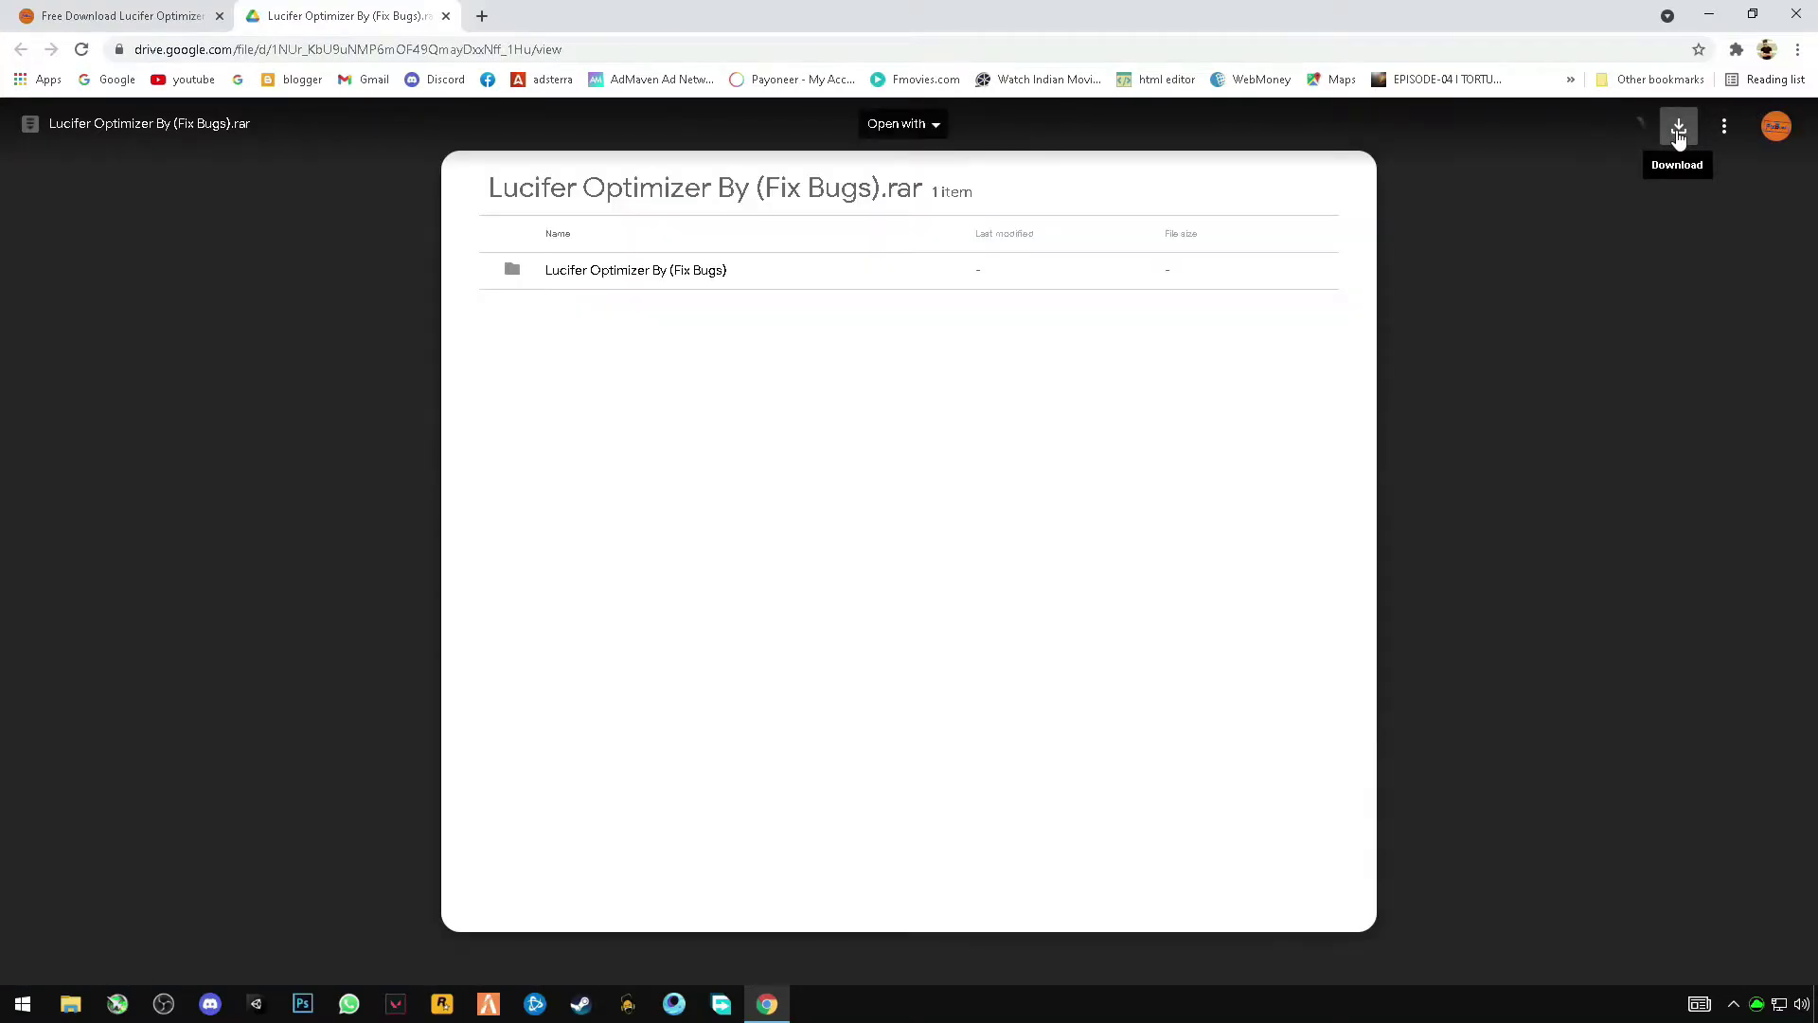
click(1679, 131)
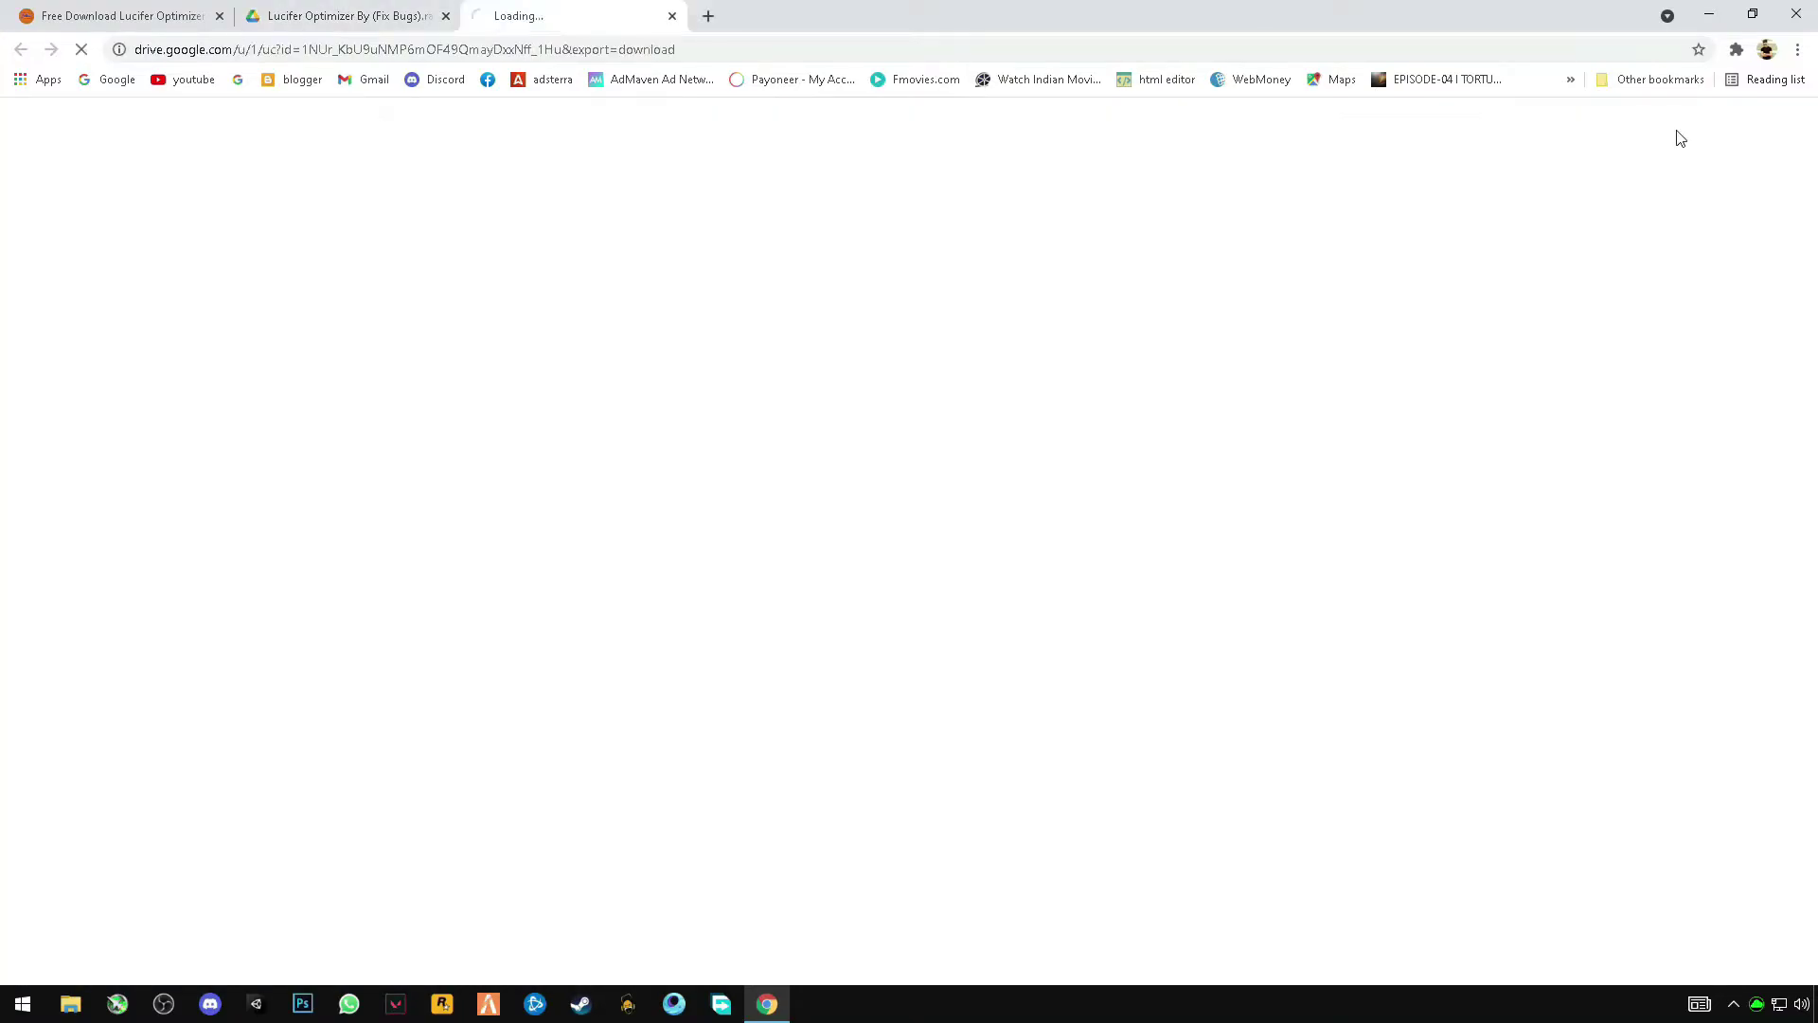
click(740, 294)
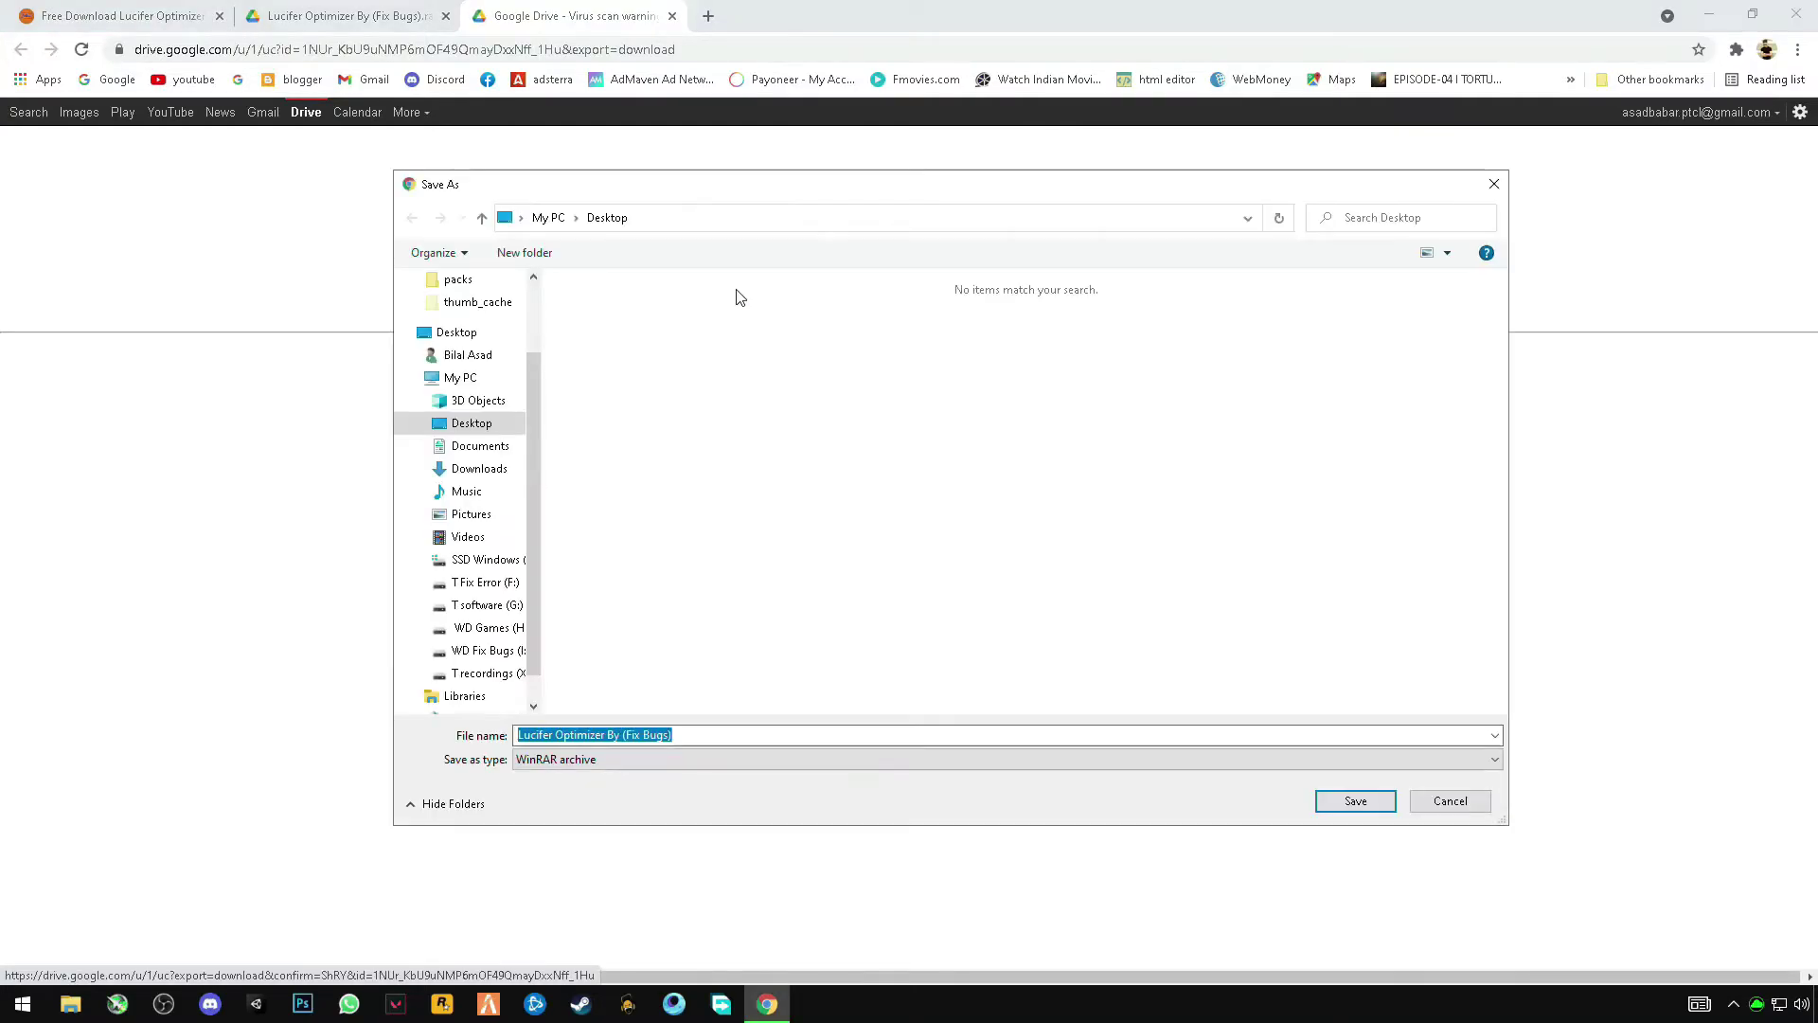
click(1337, 805)
click(671, 16)
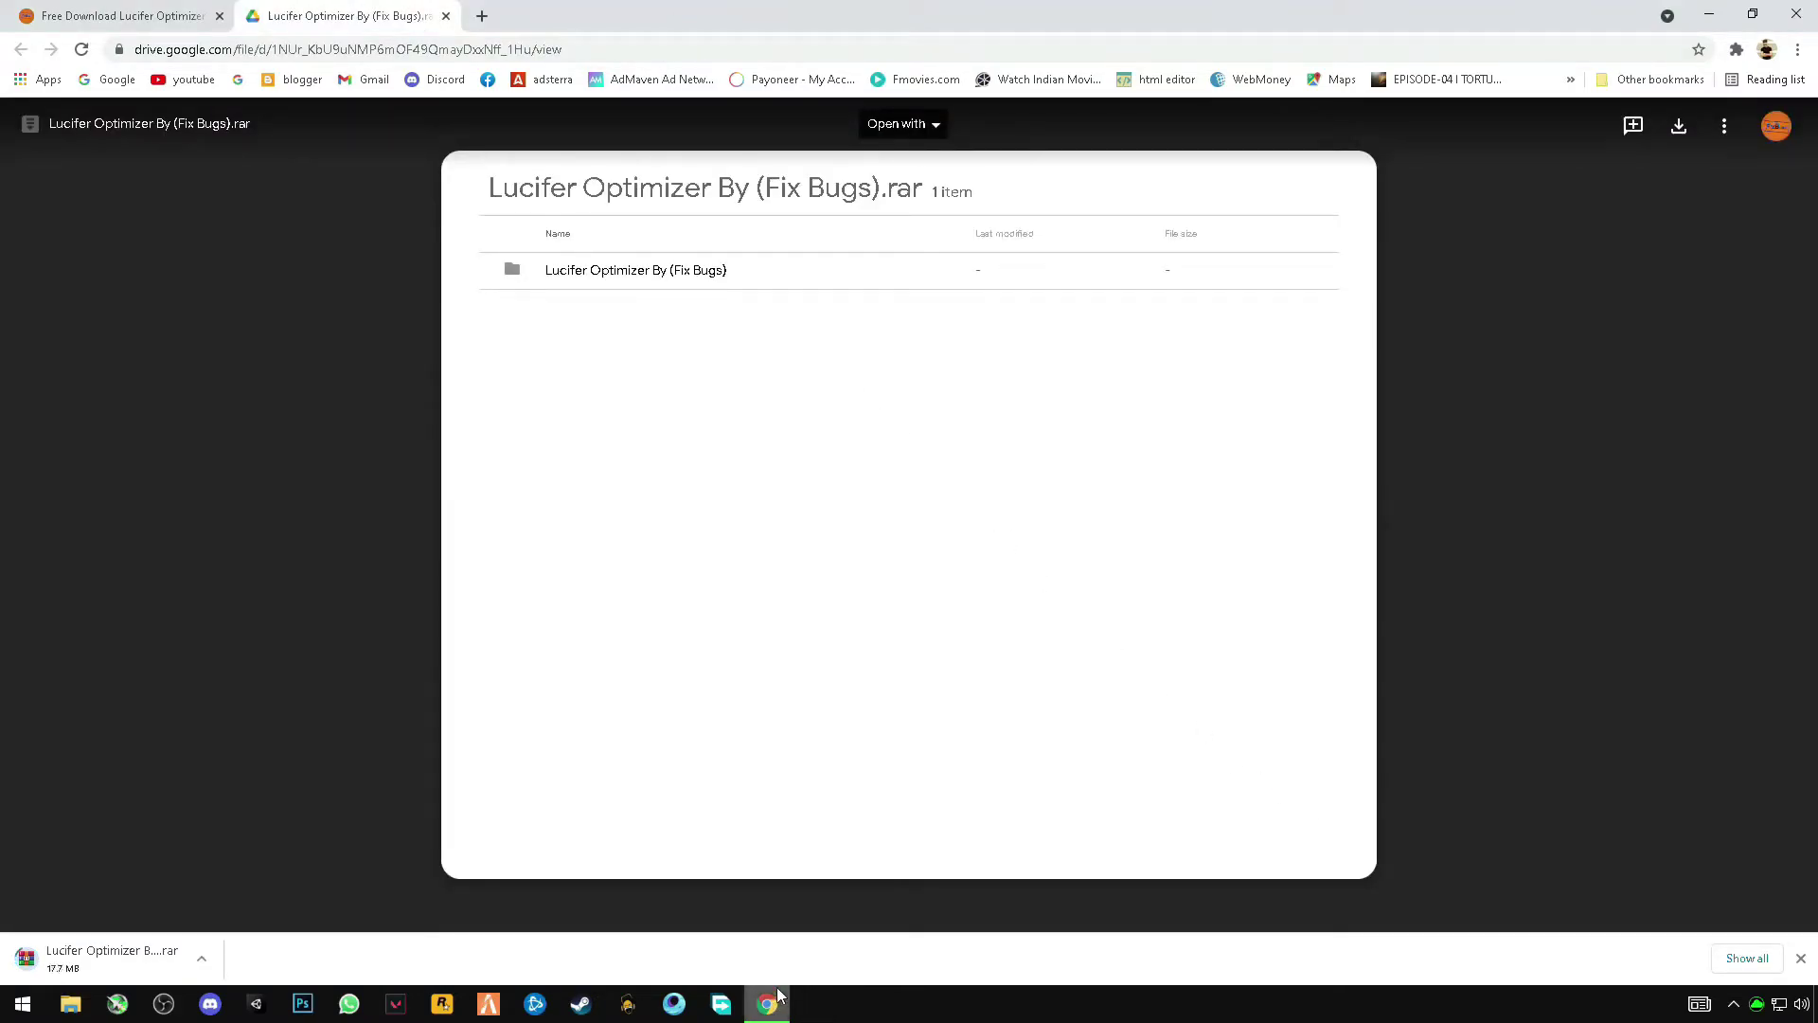
click(446, 16)
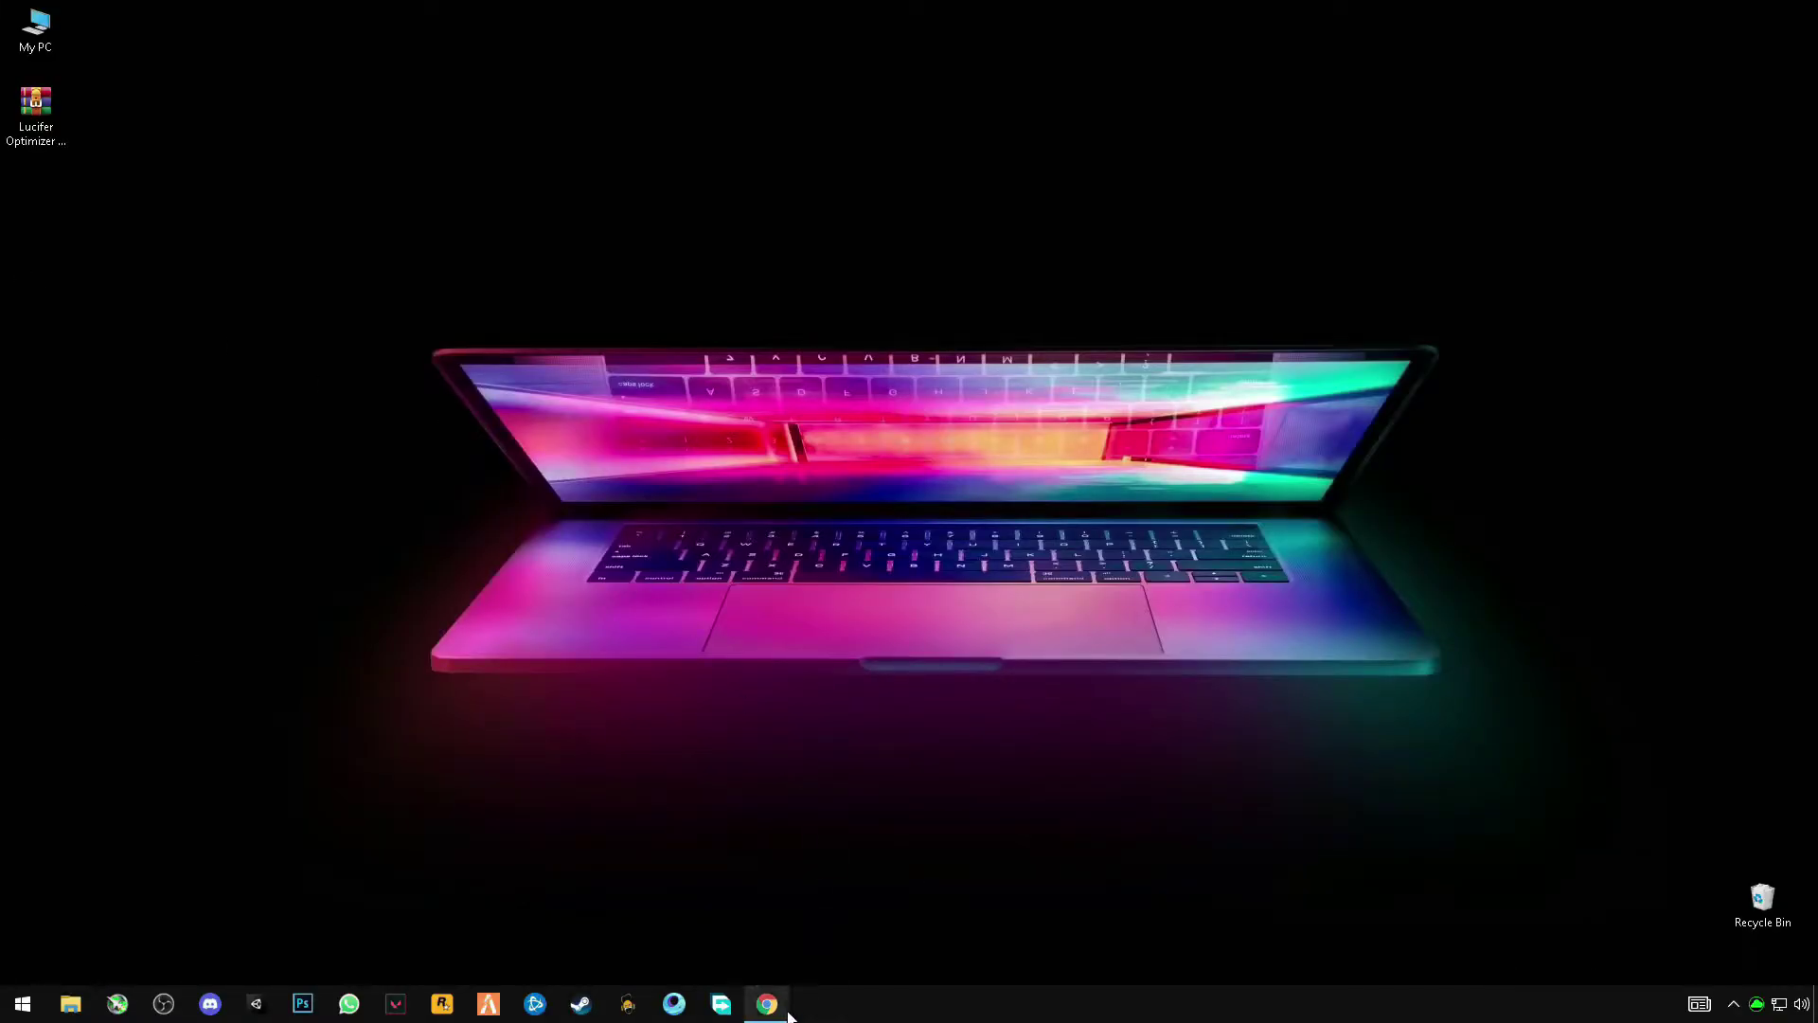
click(784, 1009)
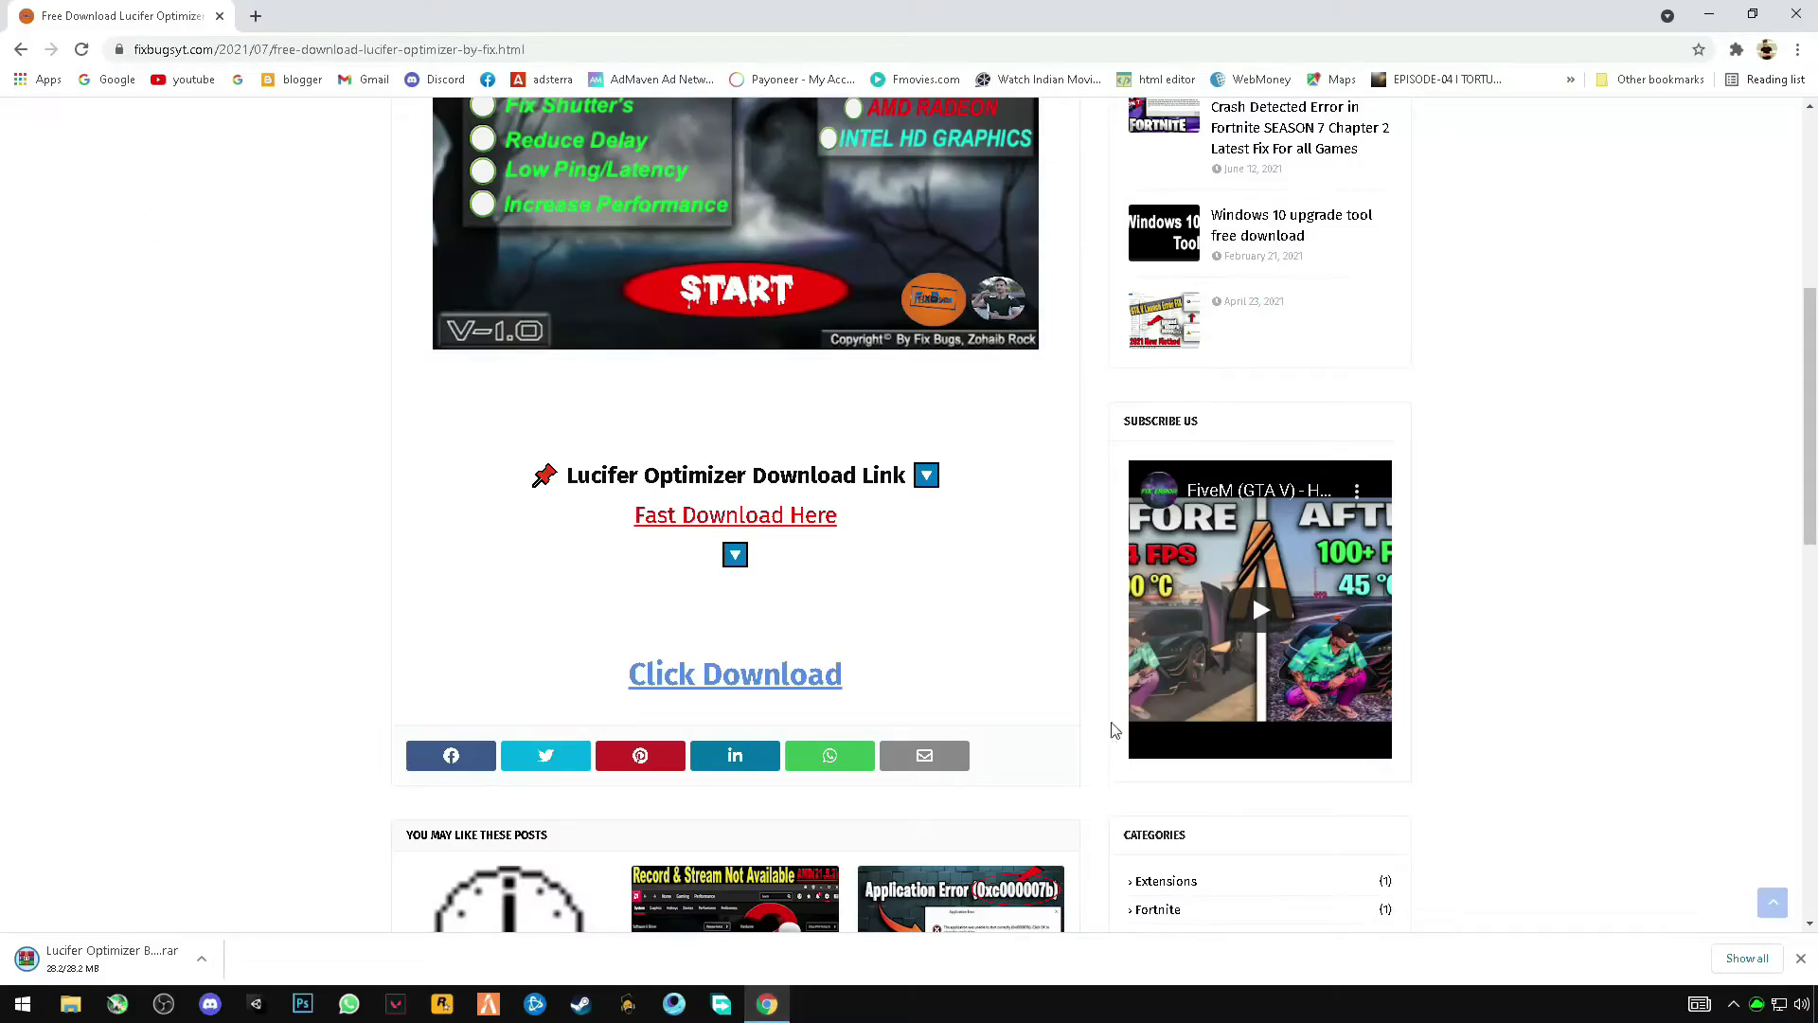
Search the blog for Windows 10 upgrade and open the Windows 10 upgrade tool free download post.
scroll(1080, 689, up, 6)
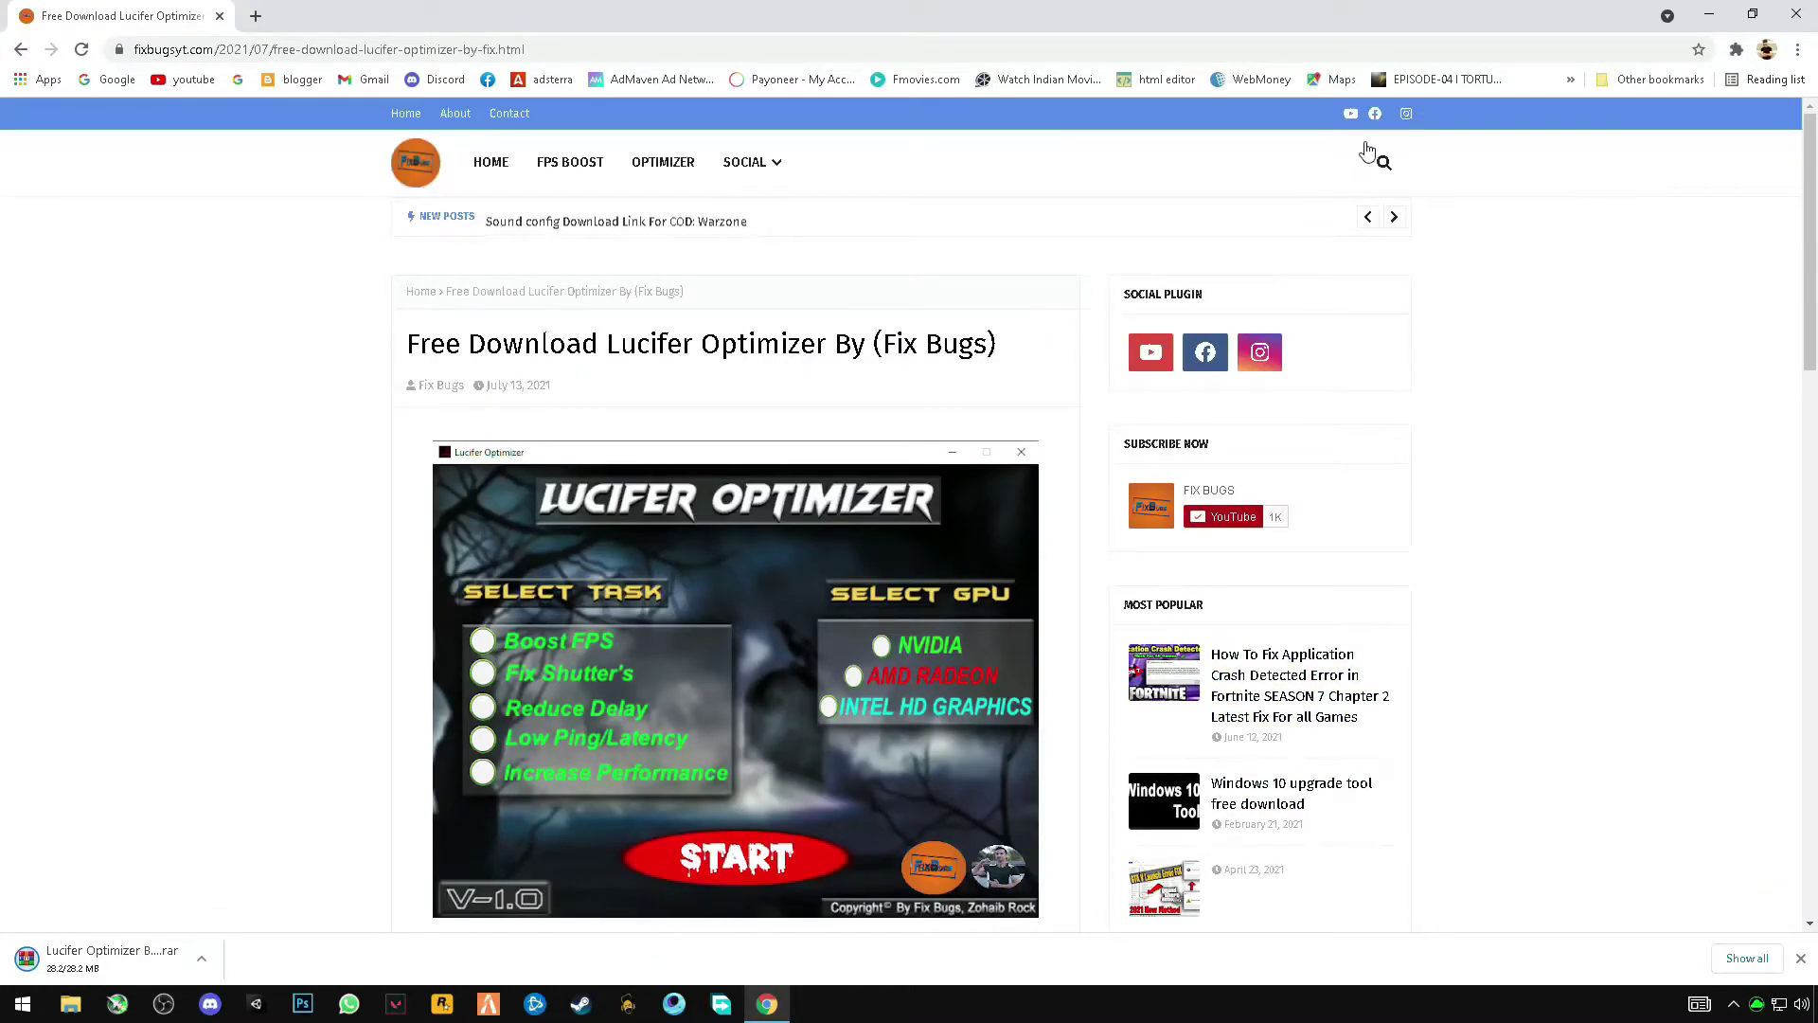
click(1384, 166)
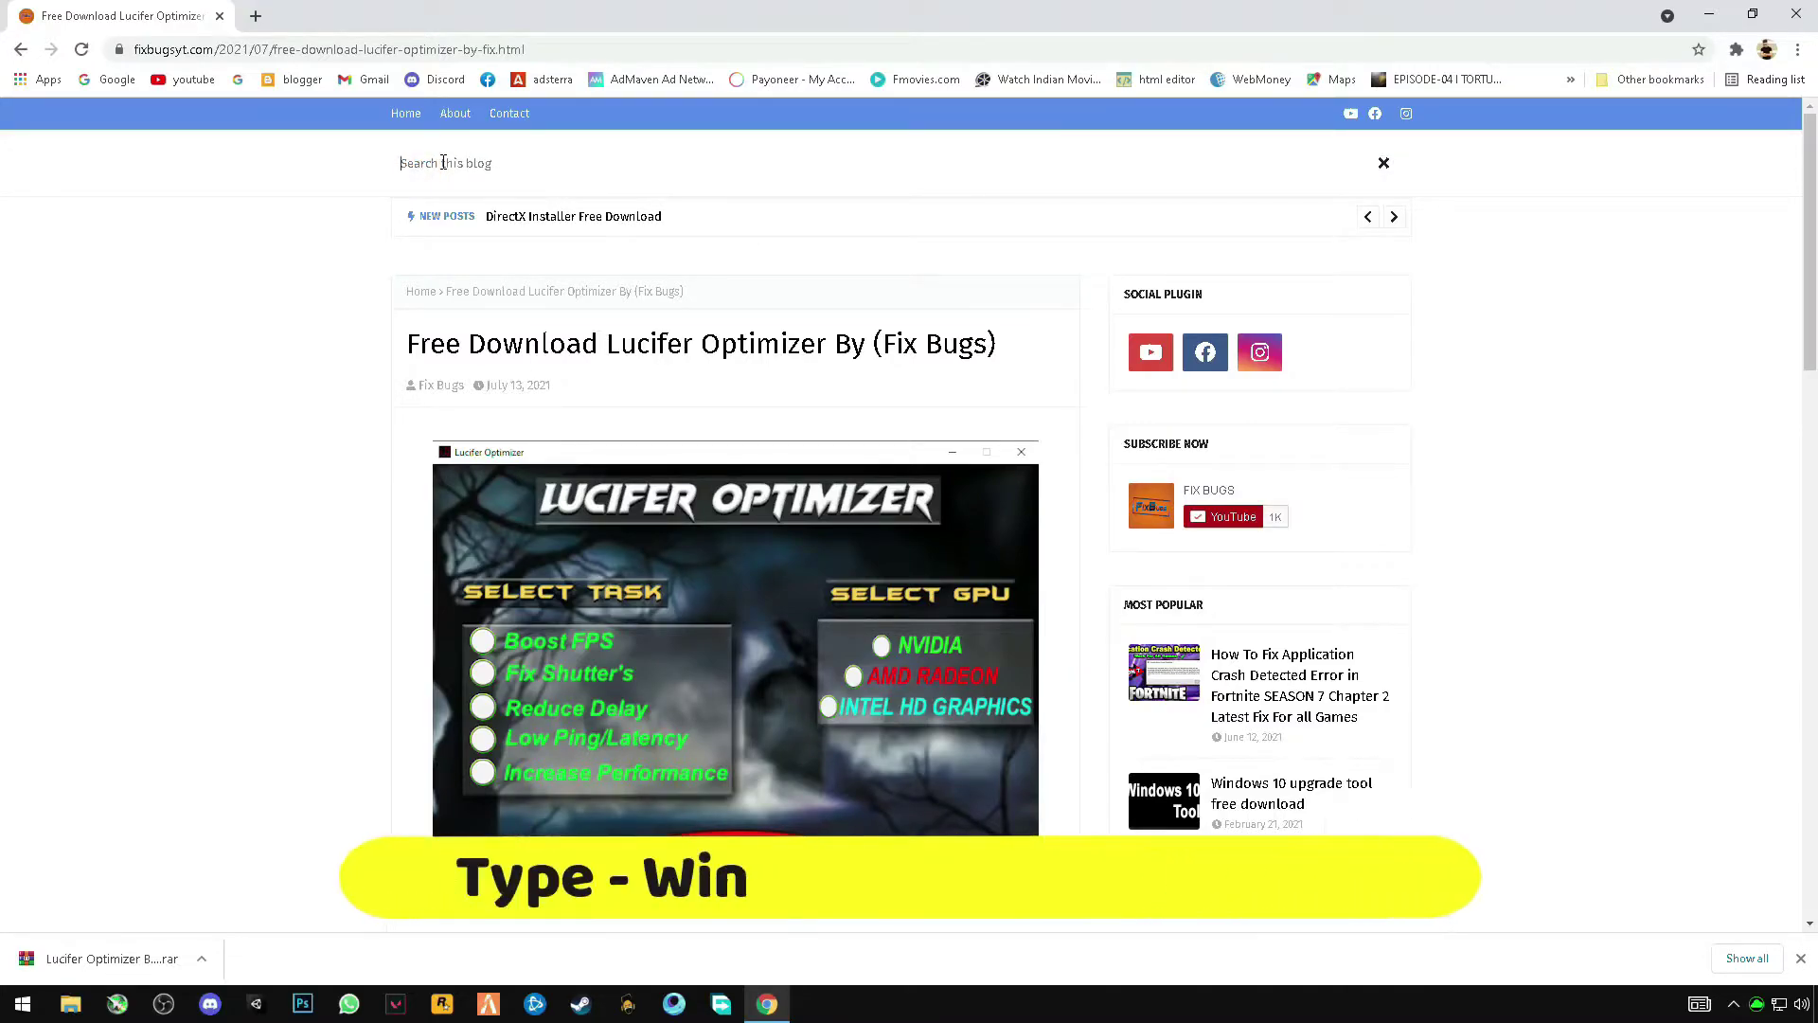
text(w)
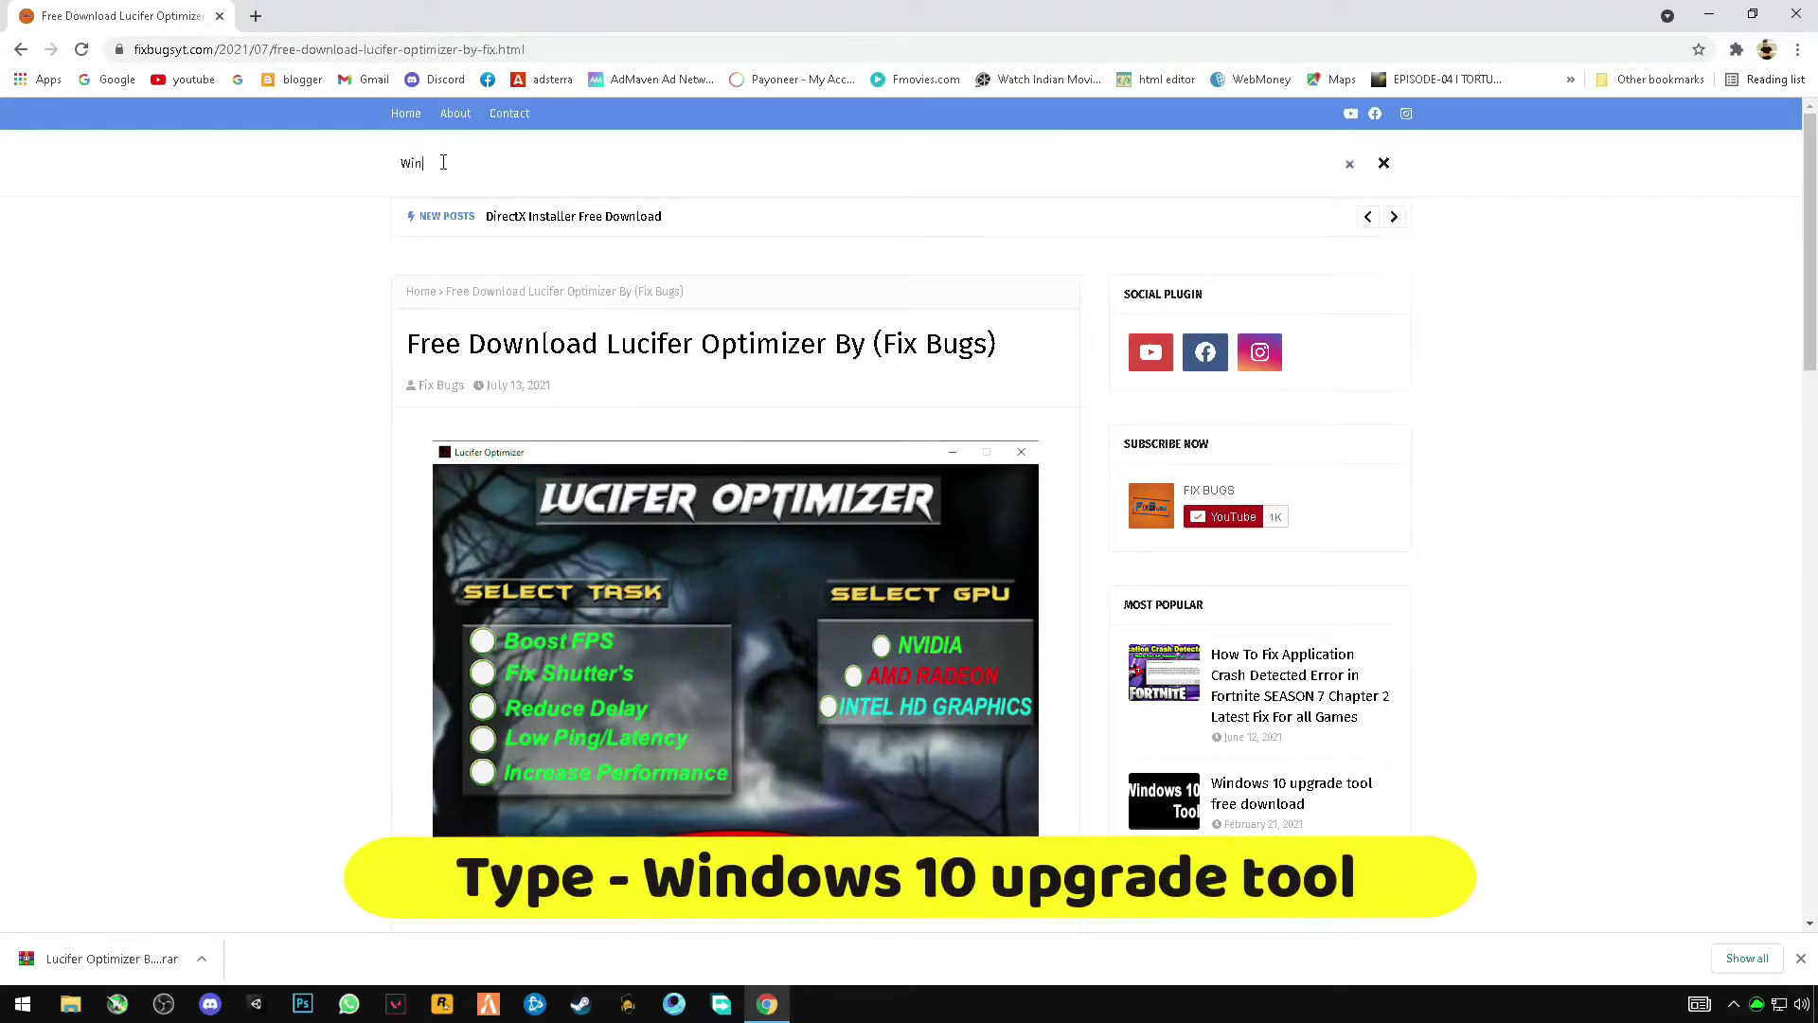
text(indows 10 upgrade)
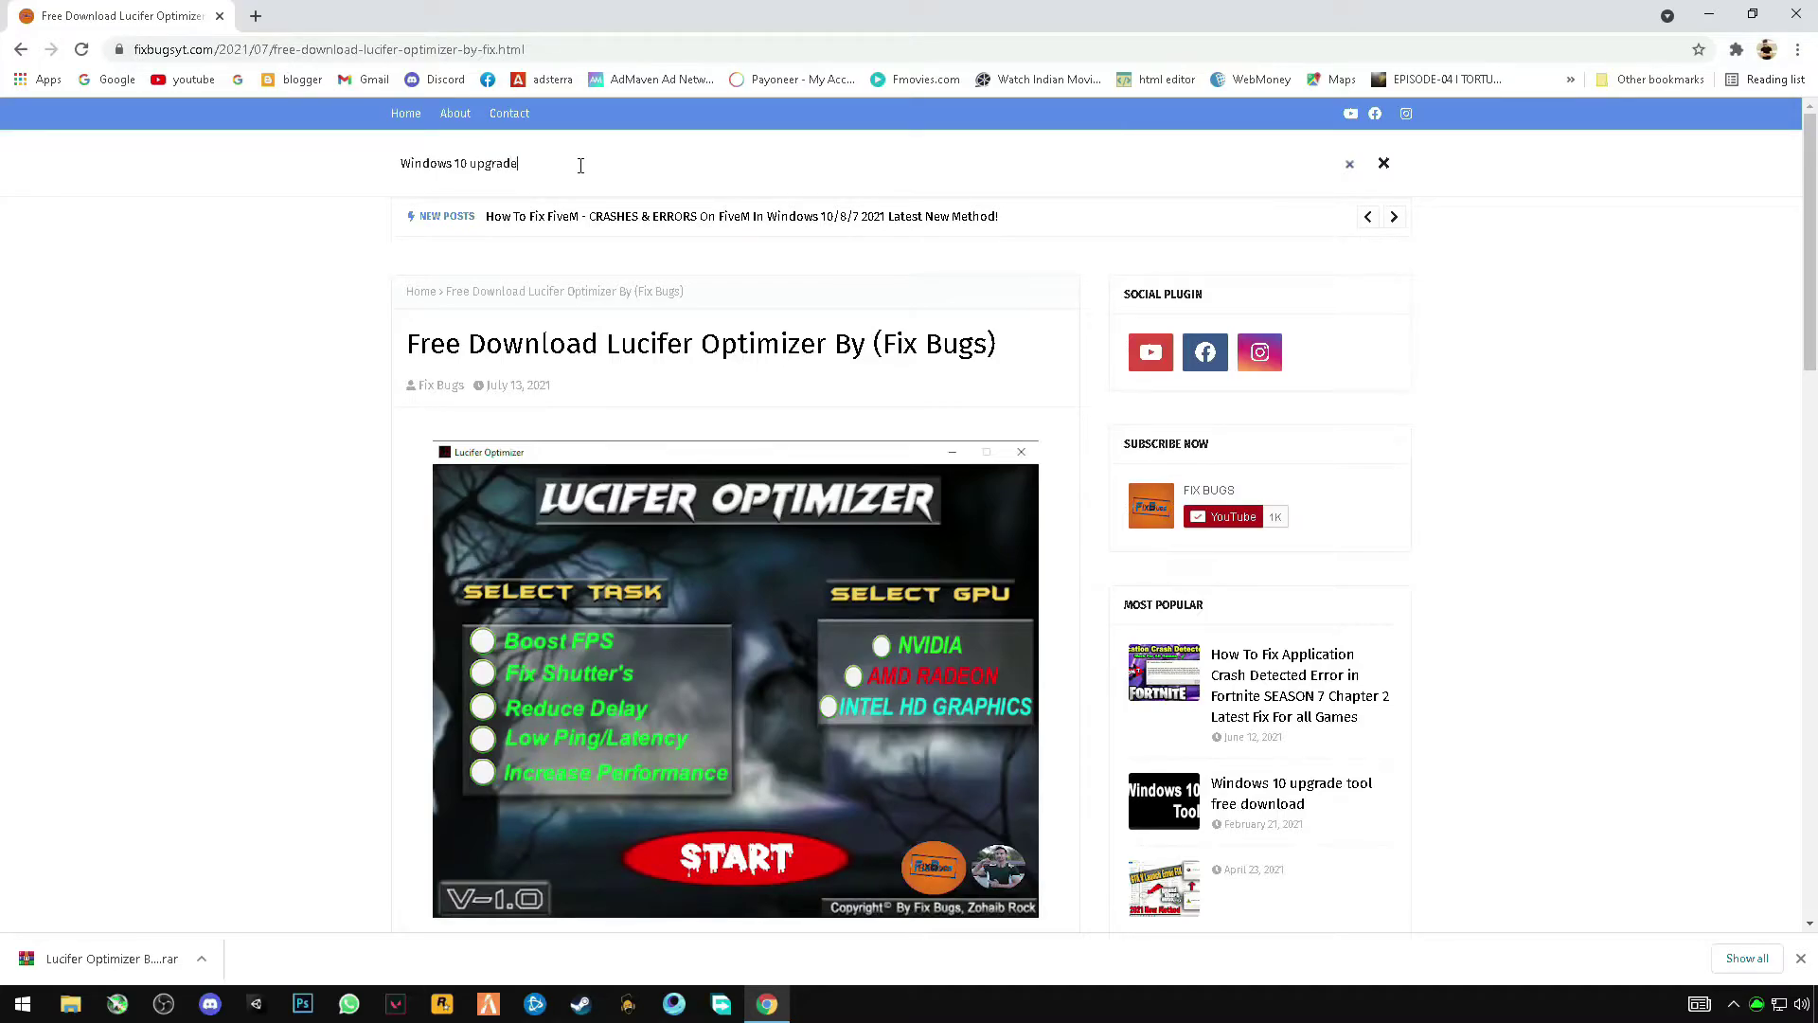
key(Return)
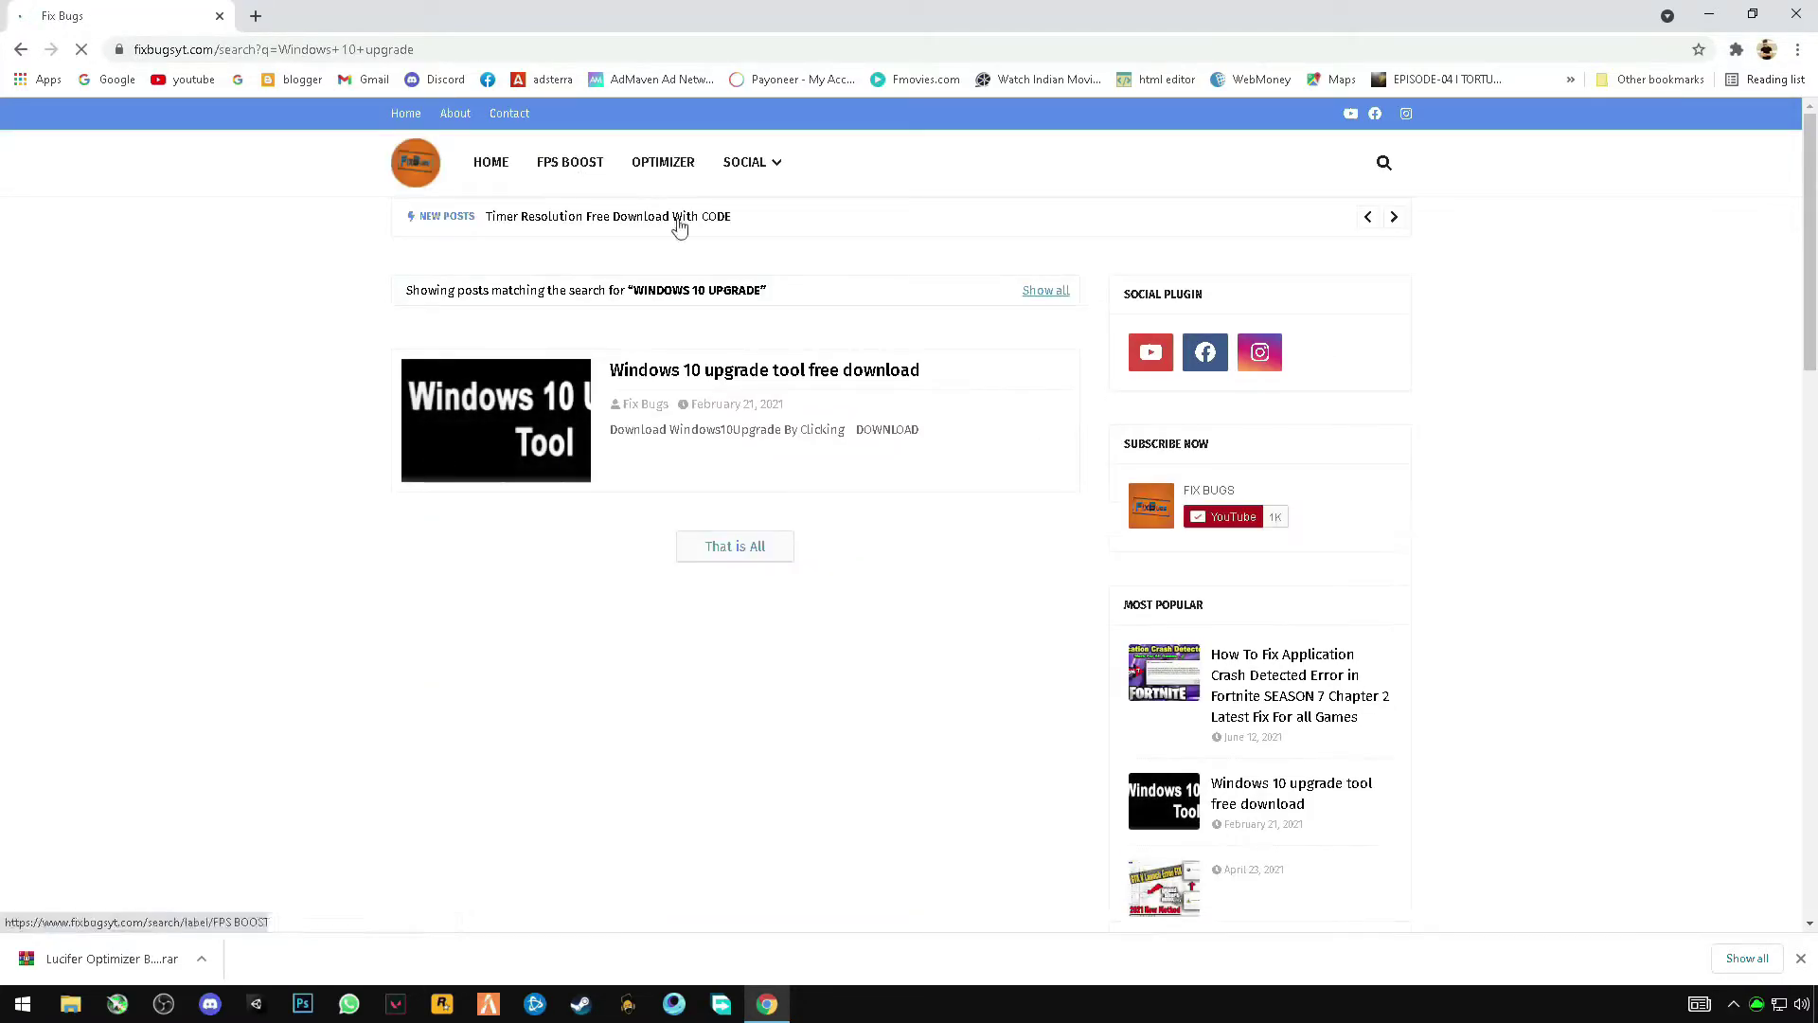
click(774, 379)
Download Windows10Upgrade9252.exe from Google Drive to the Desktop despite the virus scan warning, and close the browser.
scroll(702, 634, down, 2)
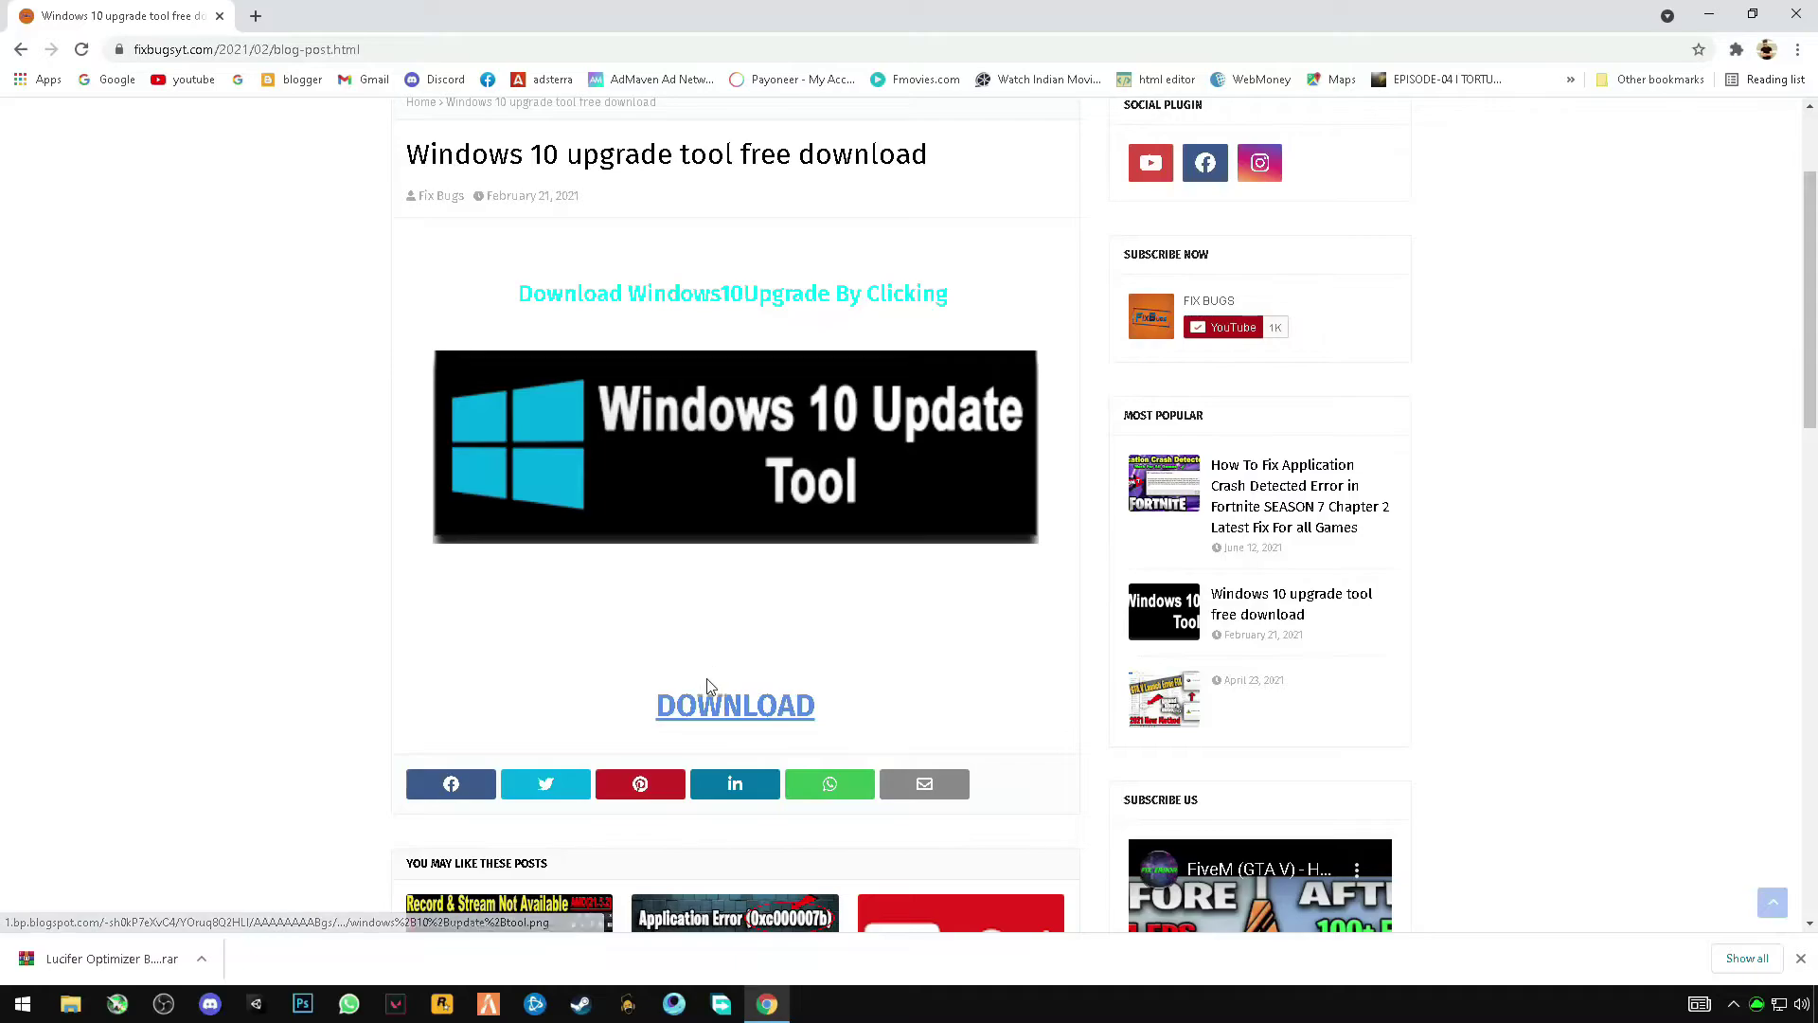
click(723, 709)
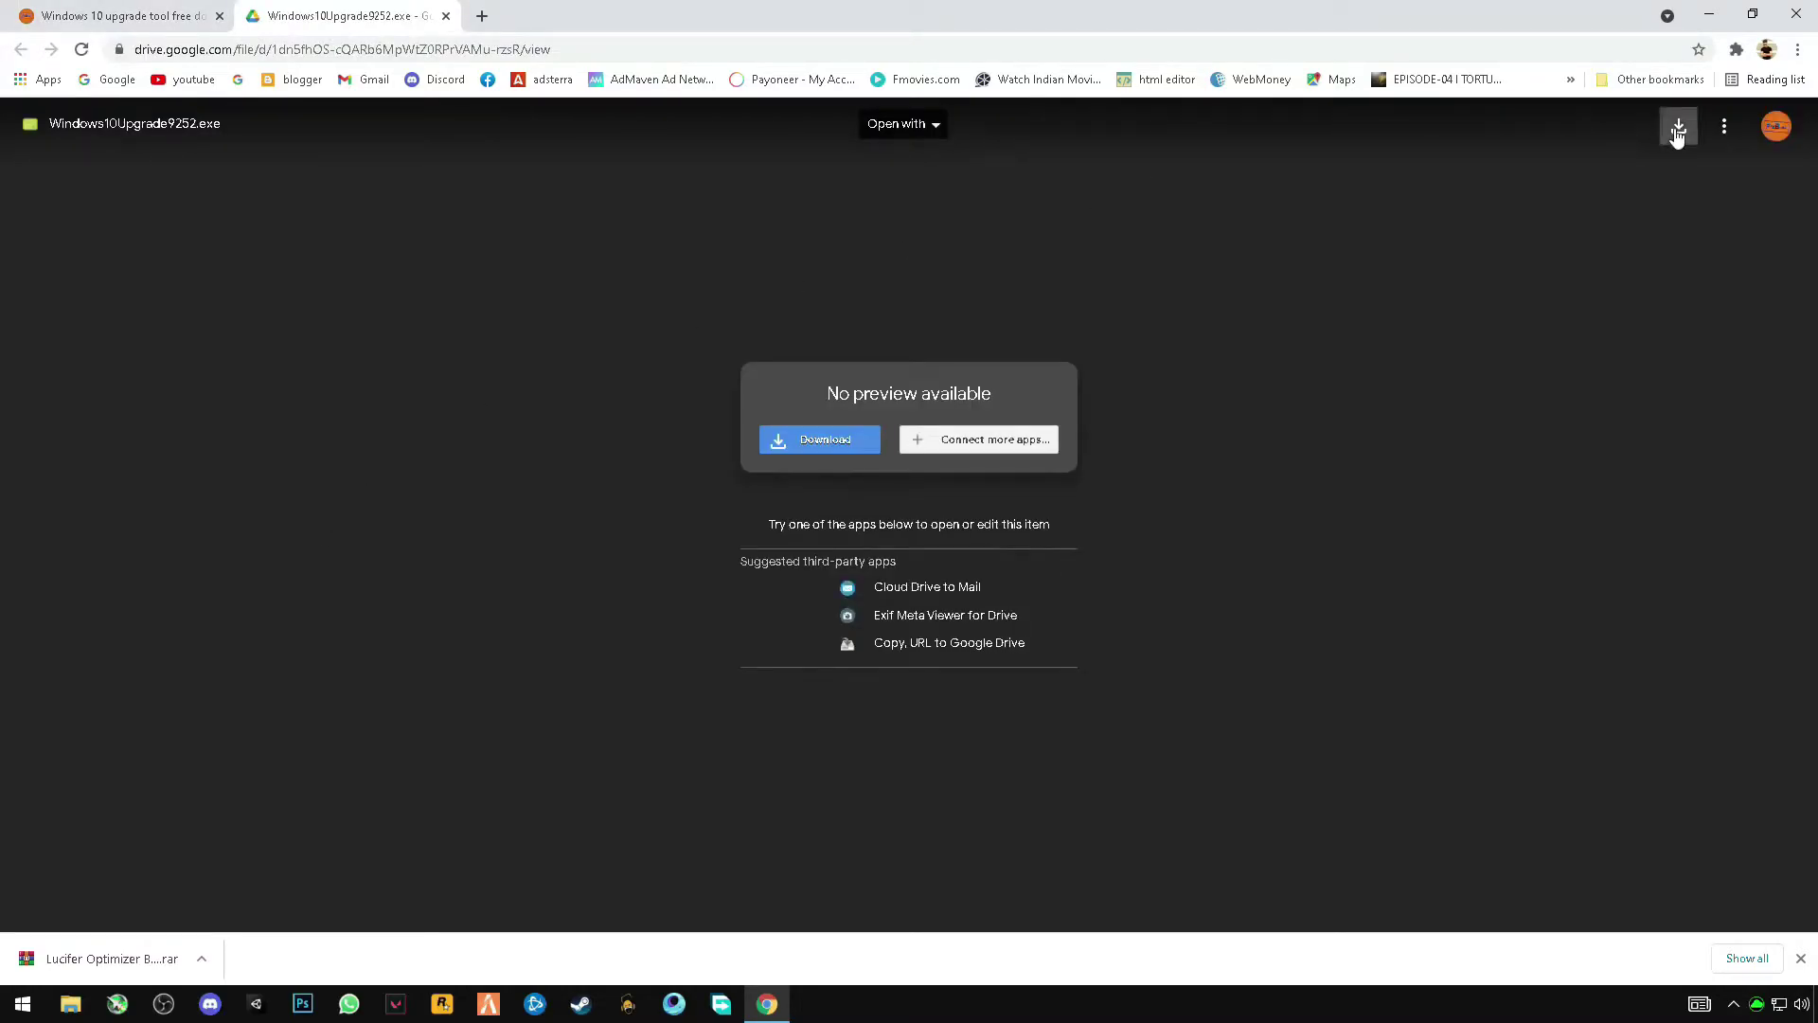
click(1677, 133)
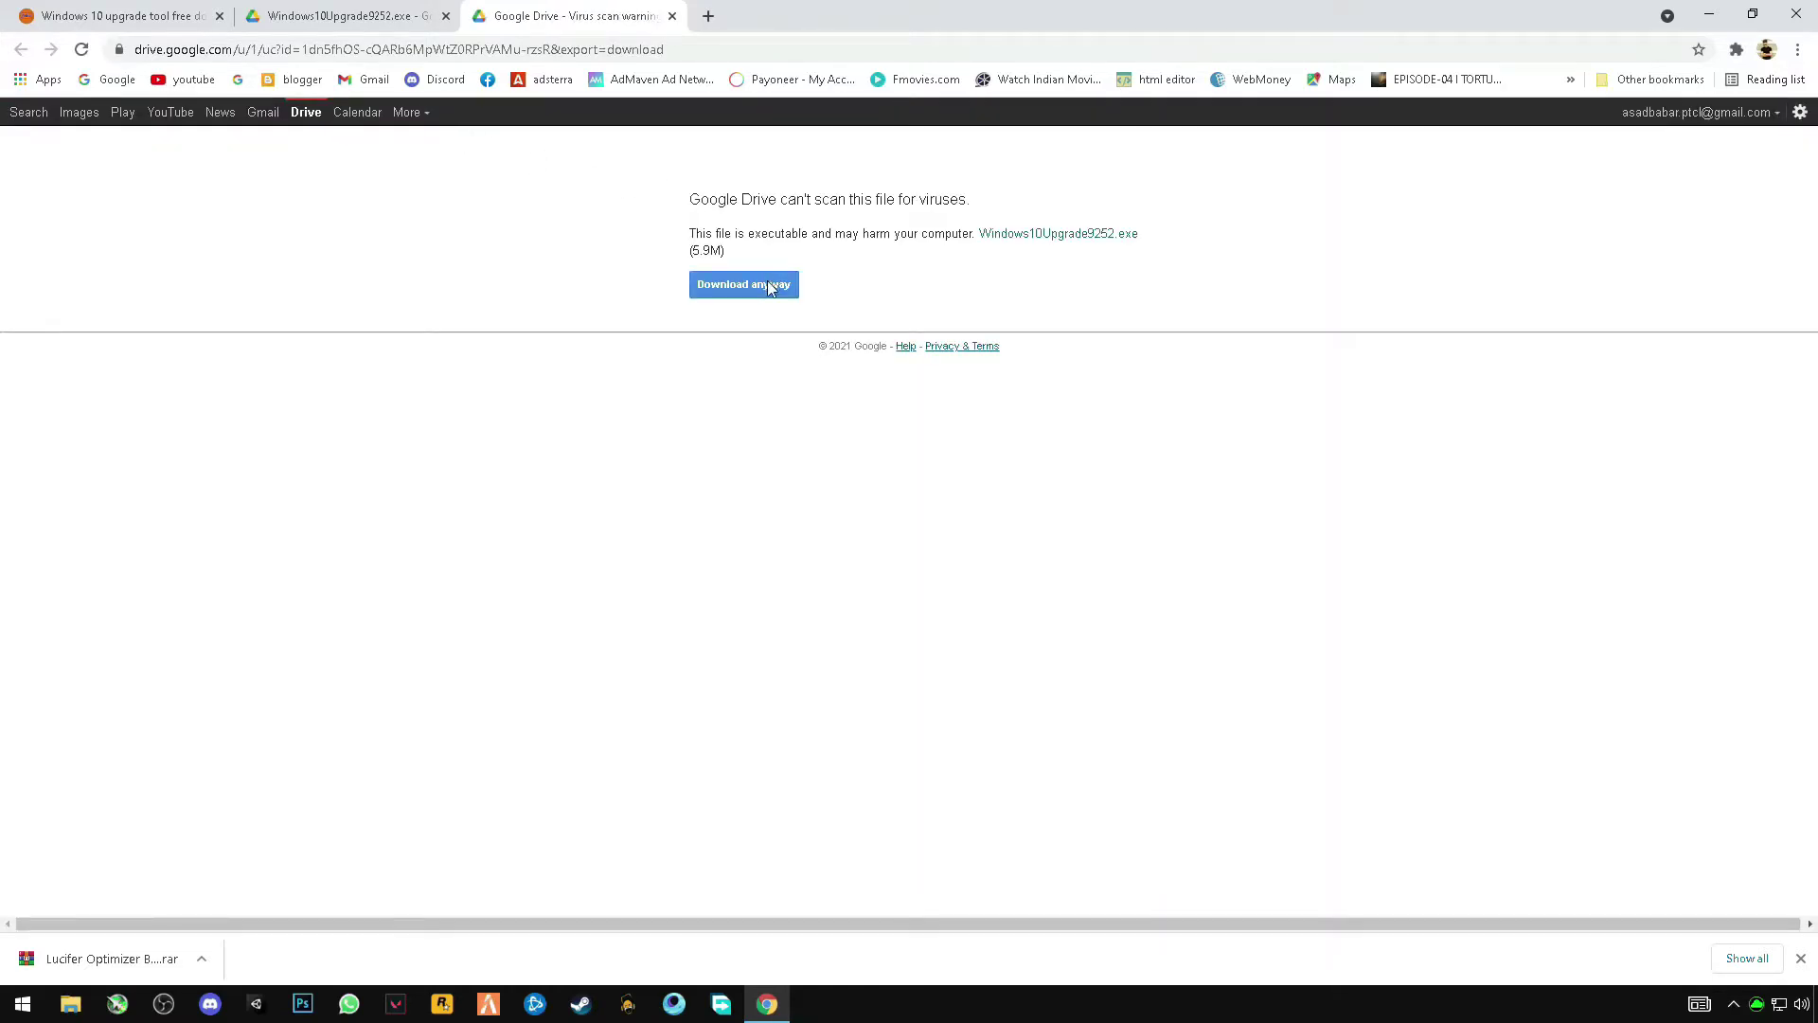
click(767, 287)
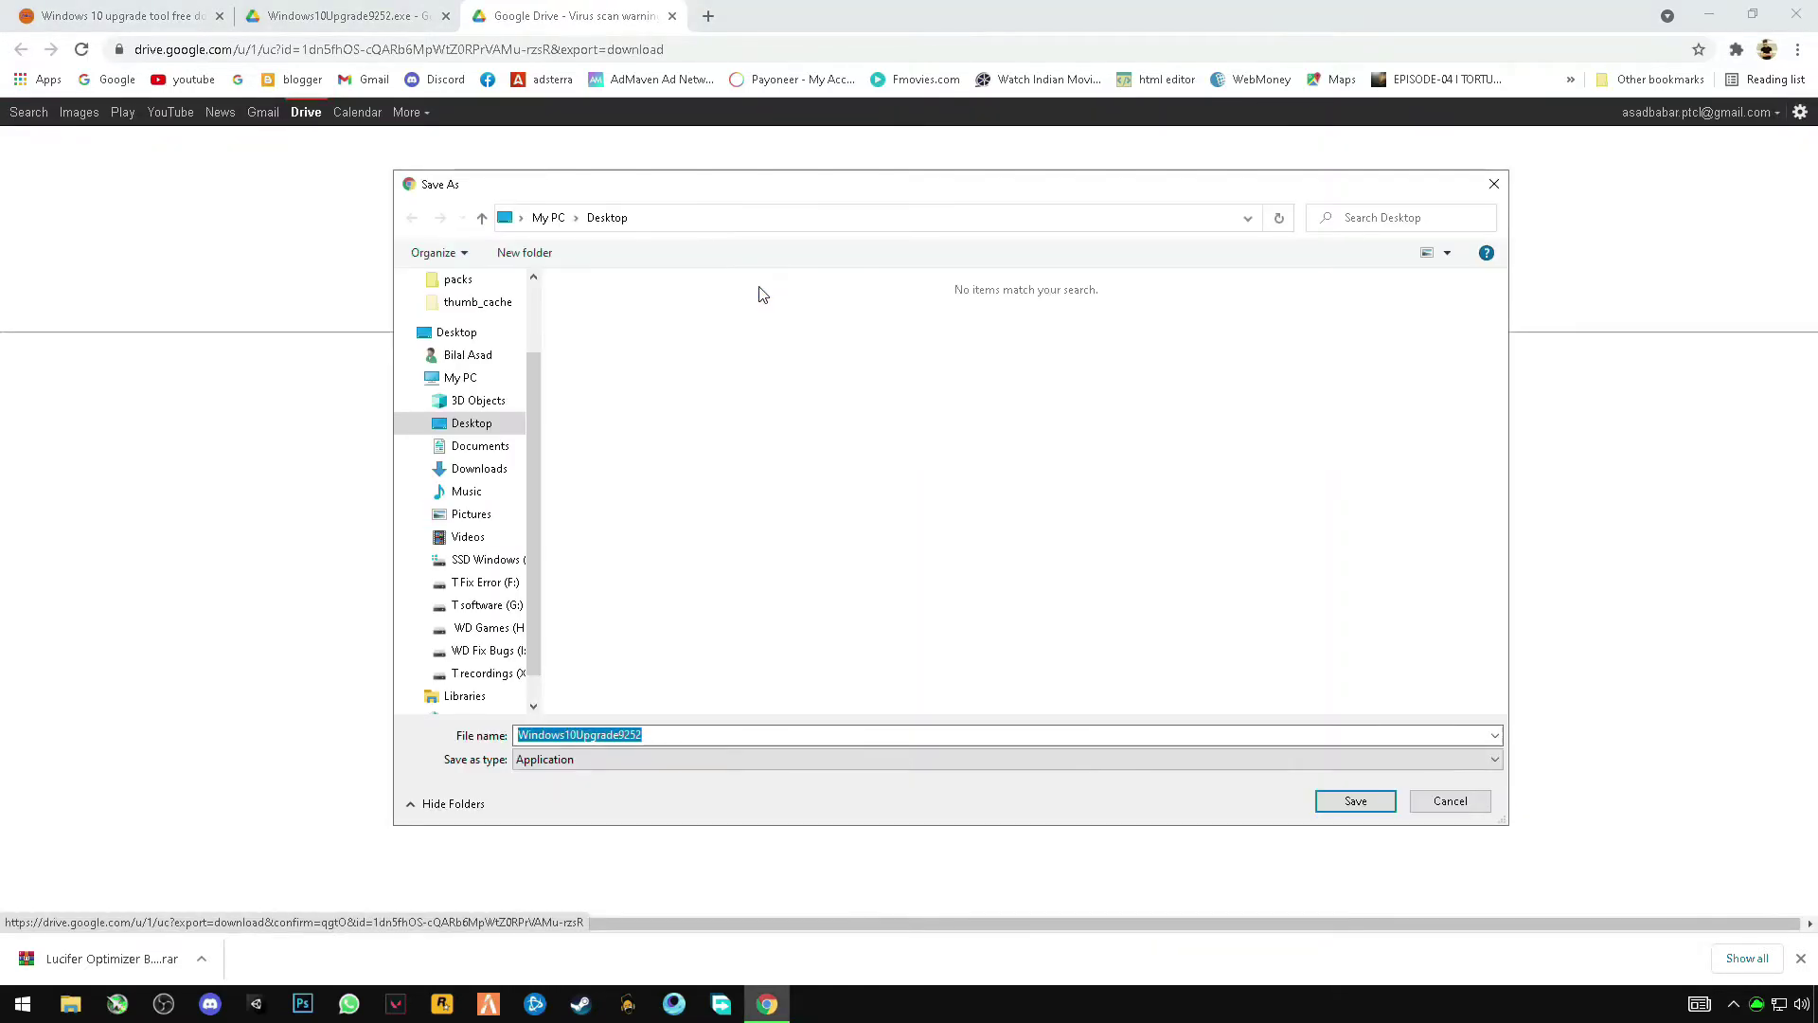
click(1343, 801)
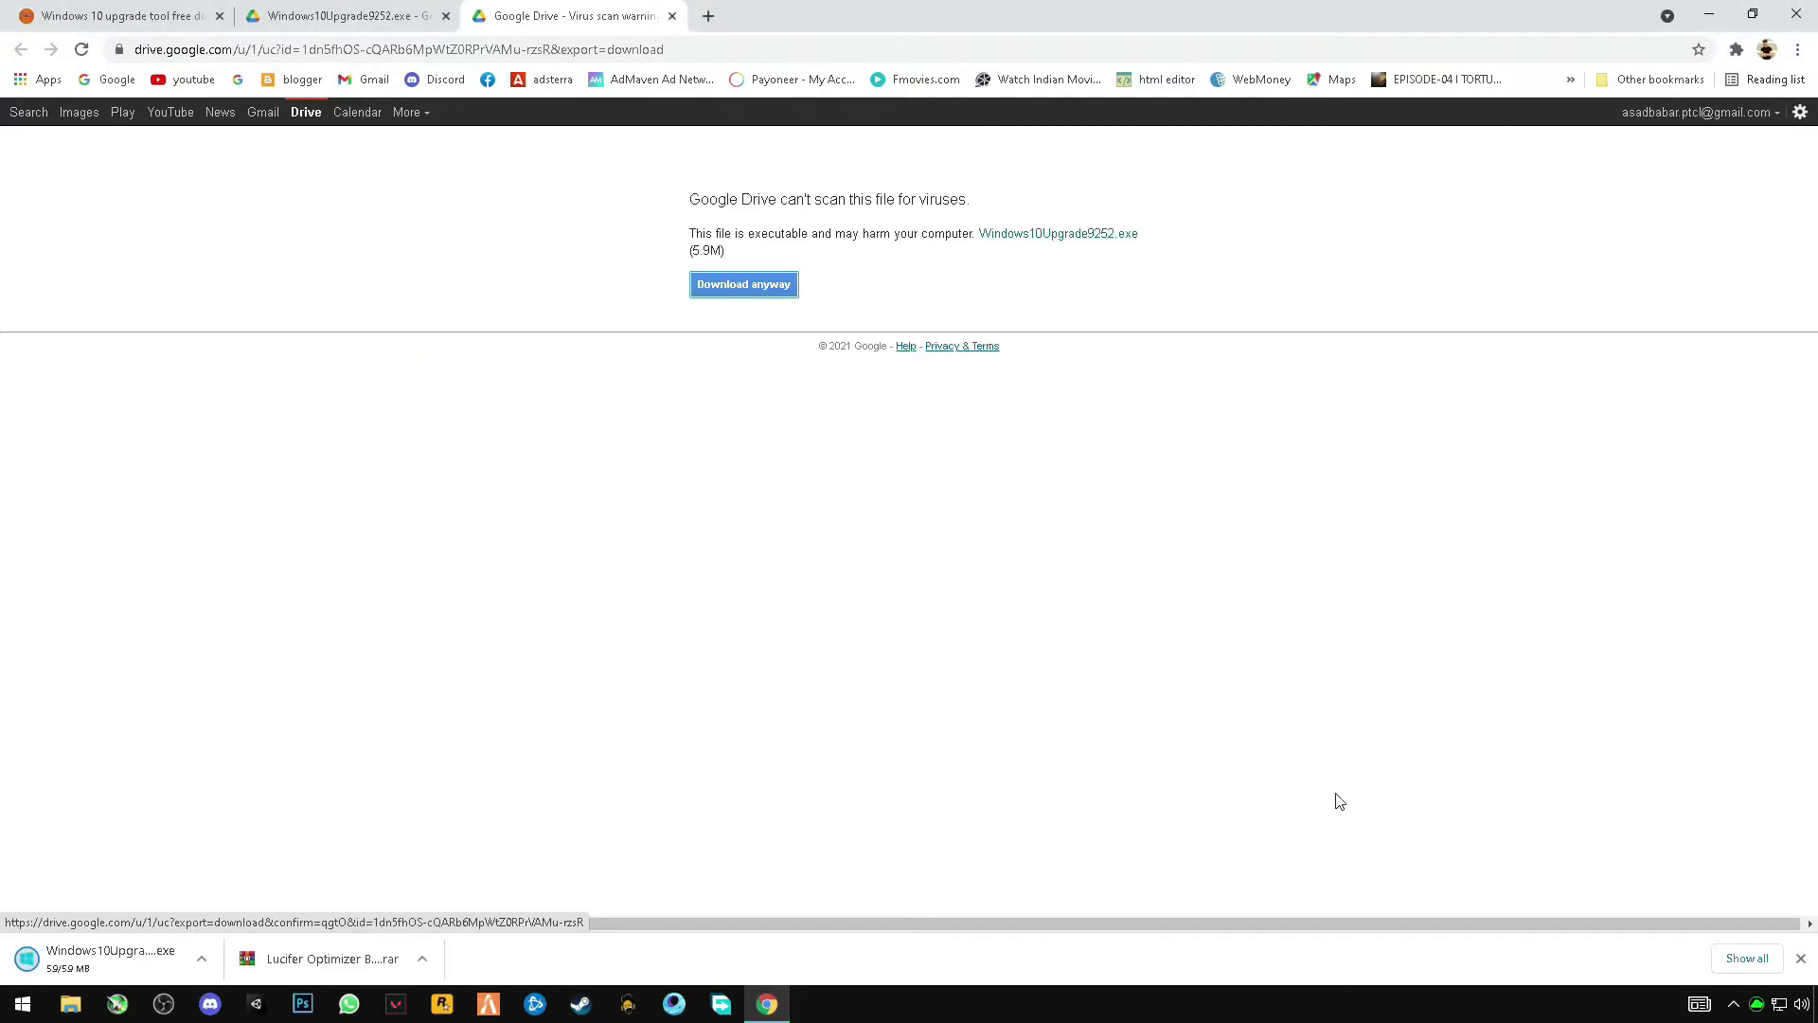
click(672, 17)
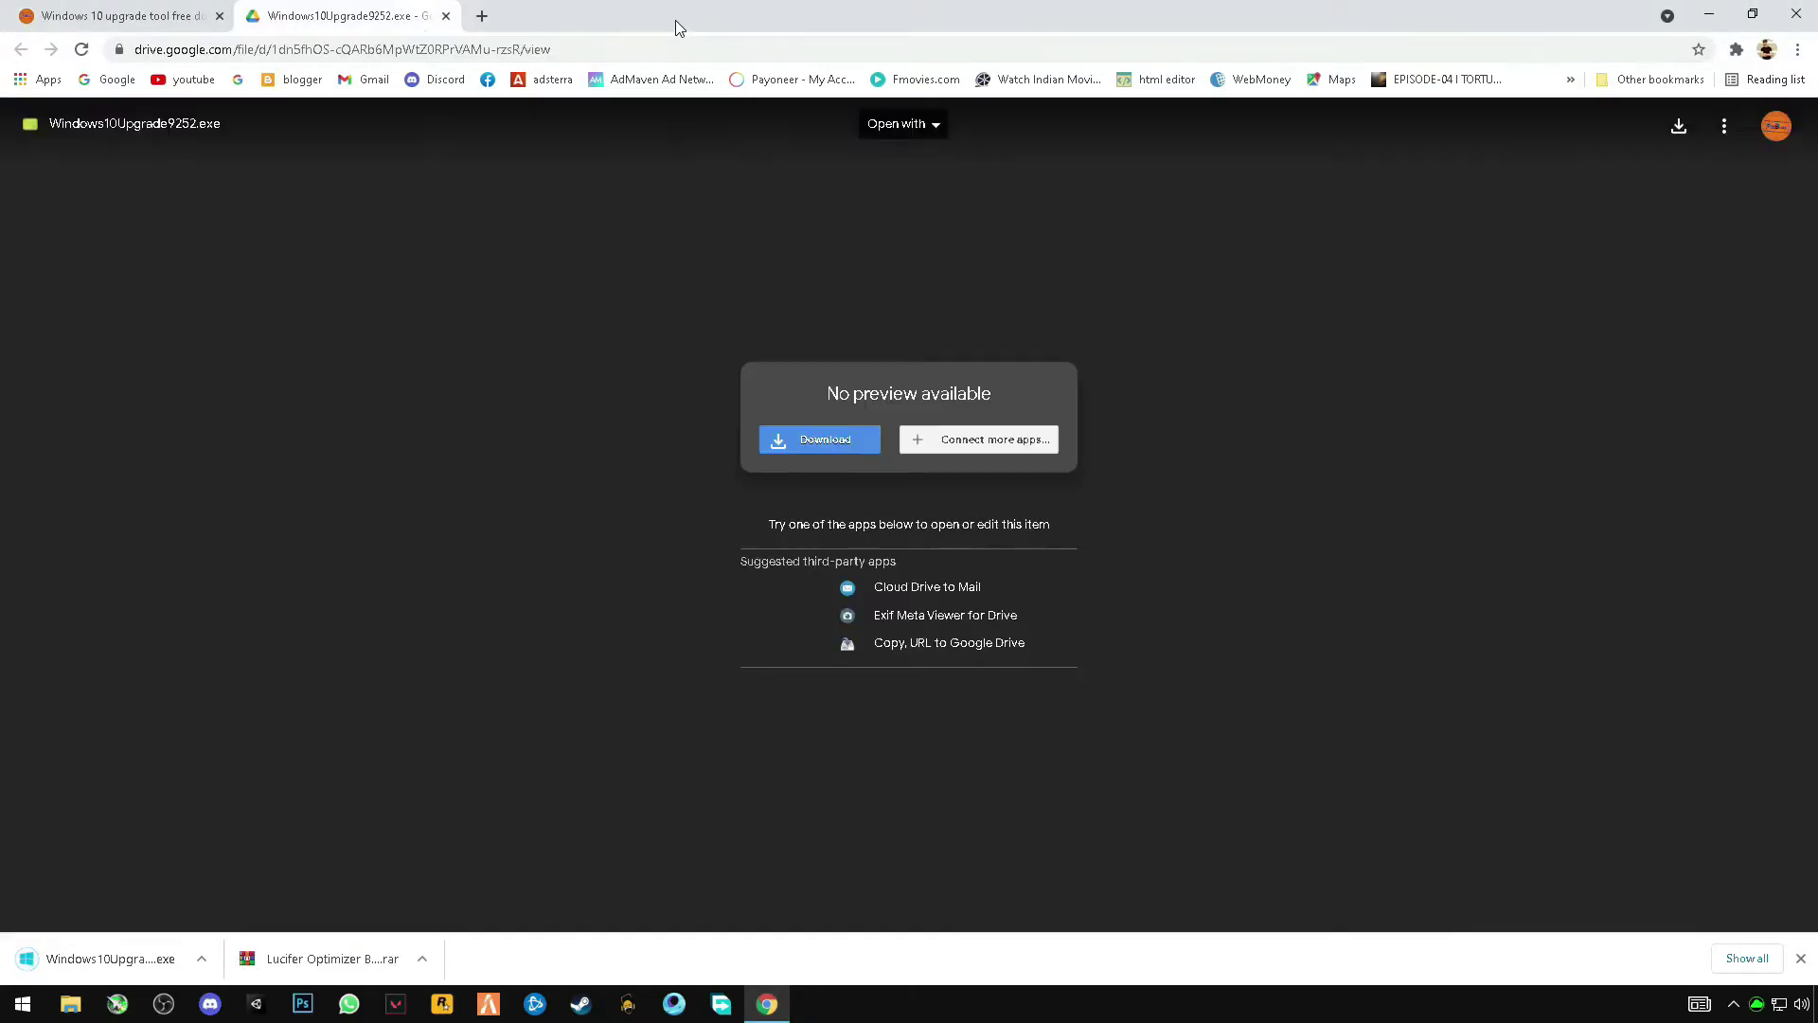
click(446, 17)
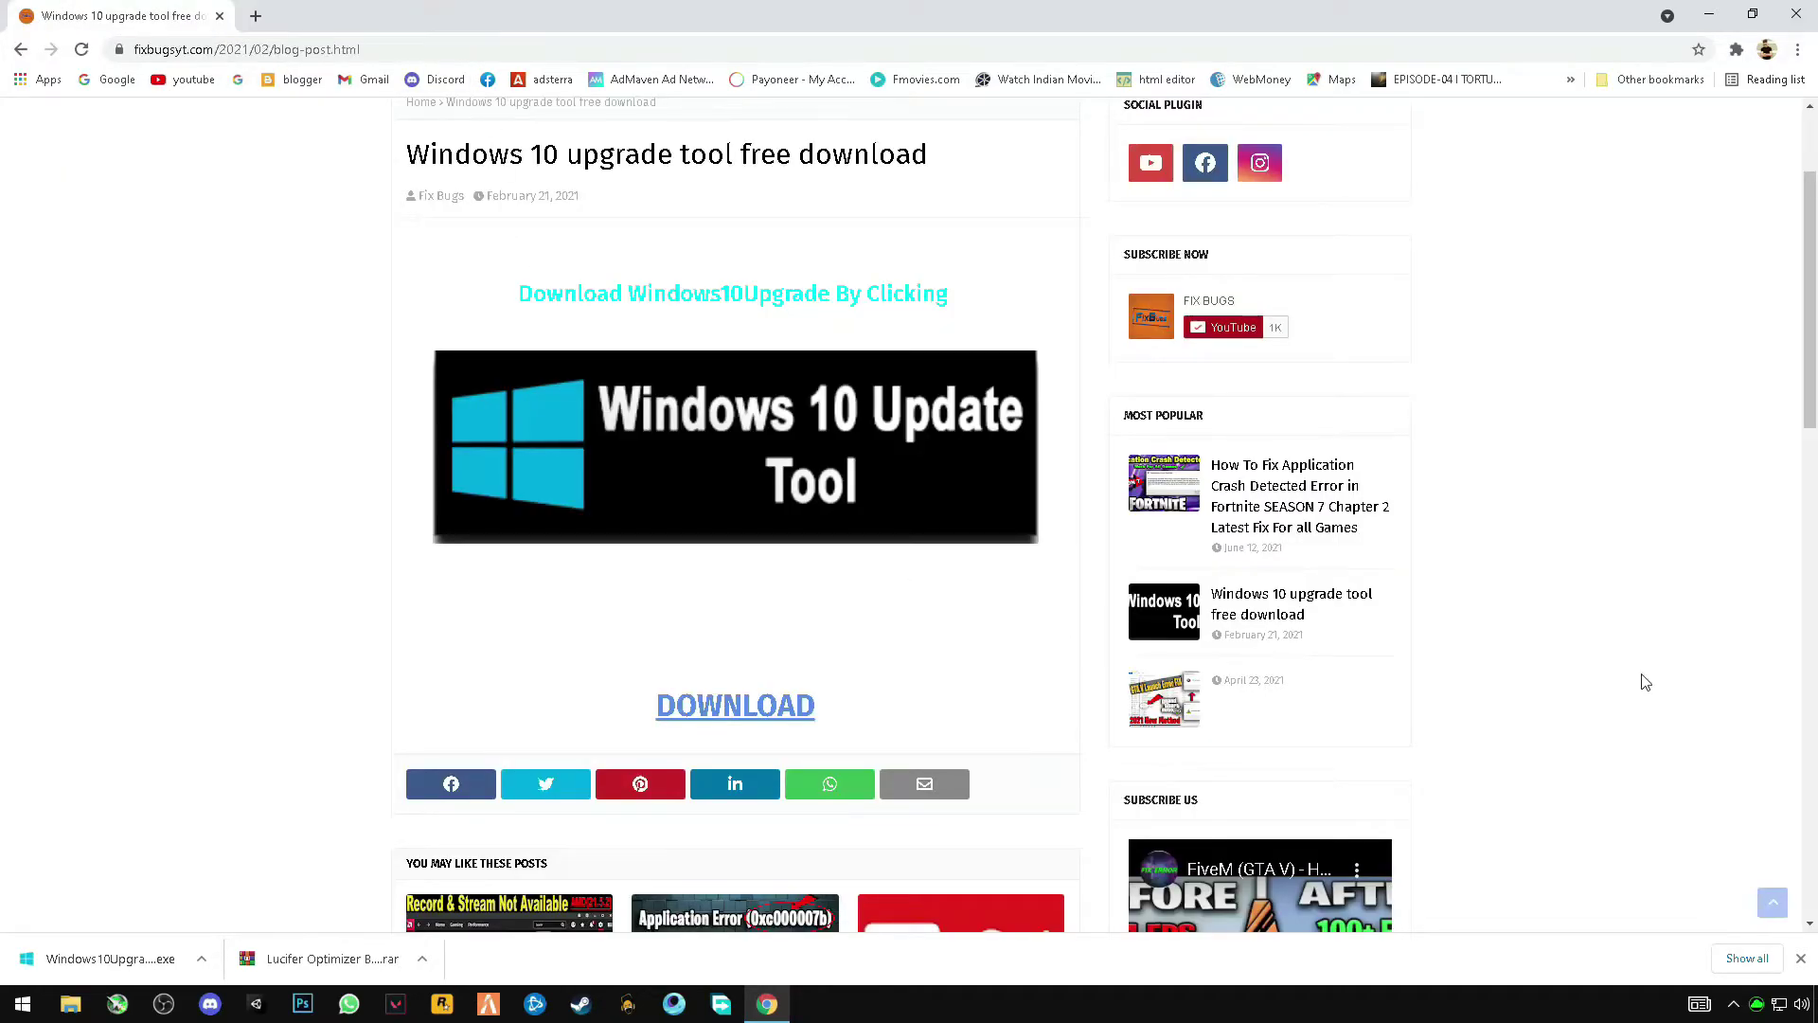
click(1800, 8)
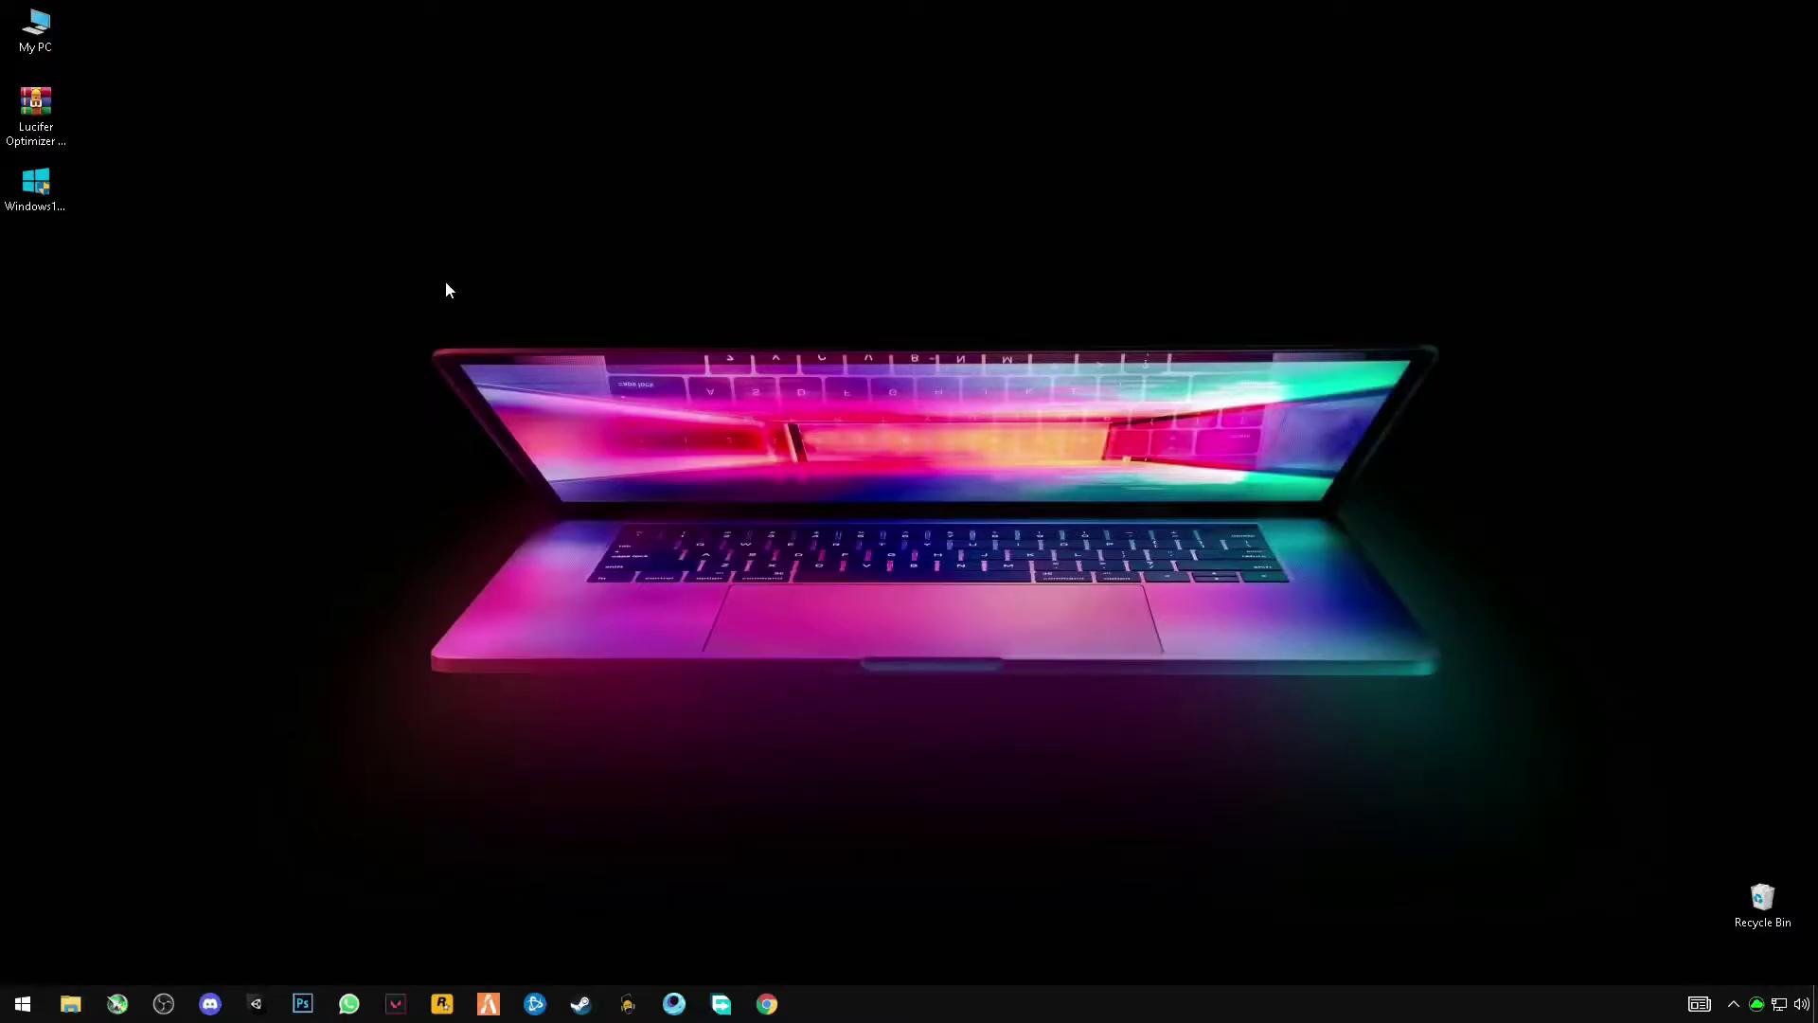
Move the two downloaded files away from the desktop's edge and extract the Lucifer Optimizer archive onto the desktop.
drag(111, 322, 358, 185)
right_click(332, 189)
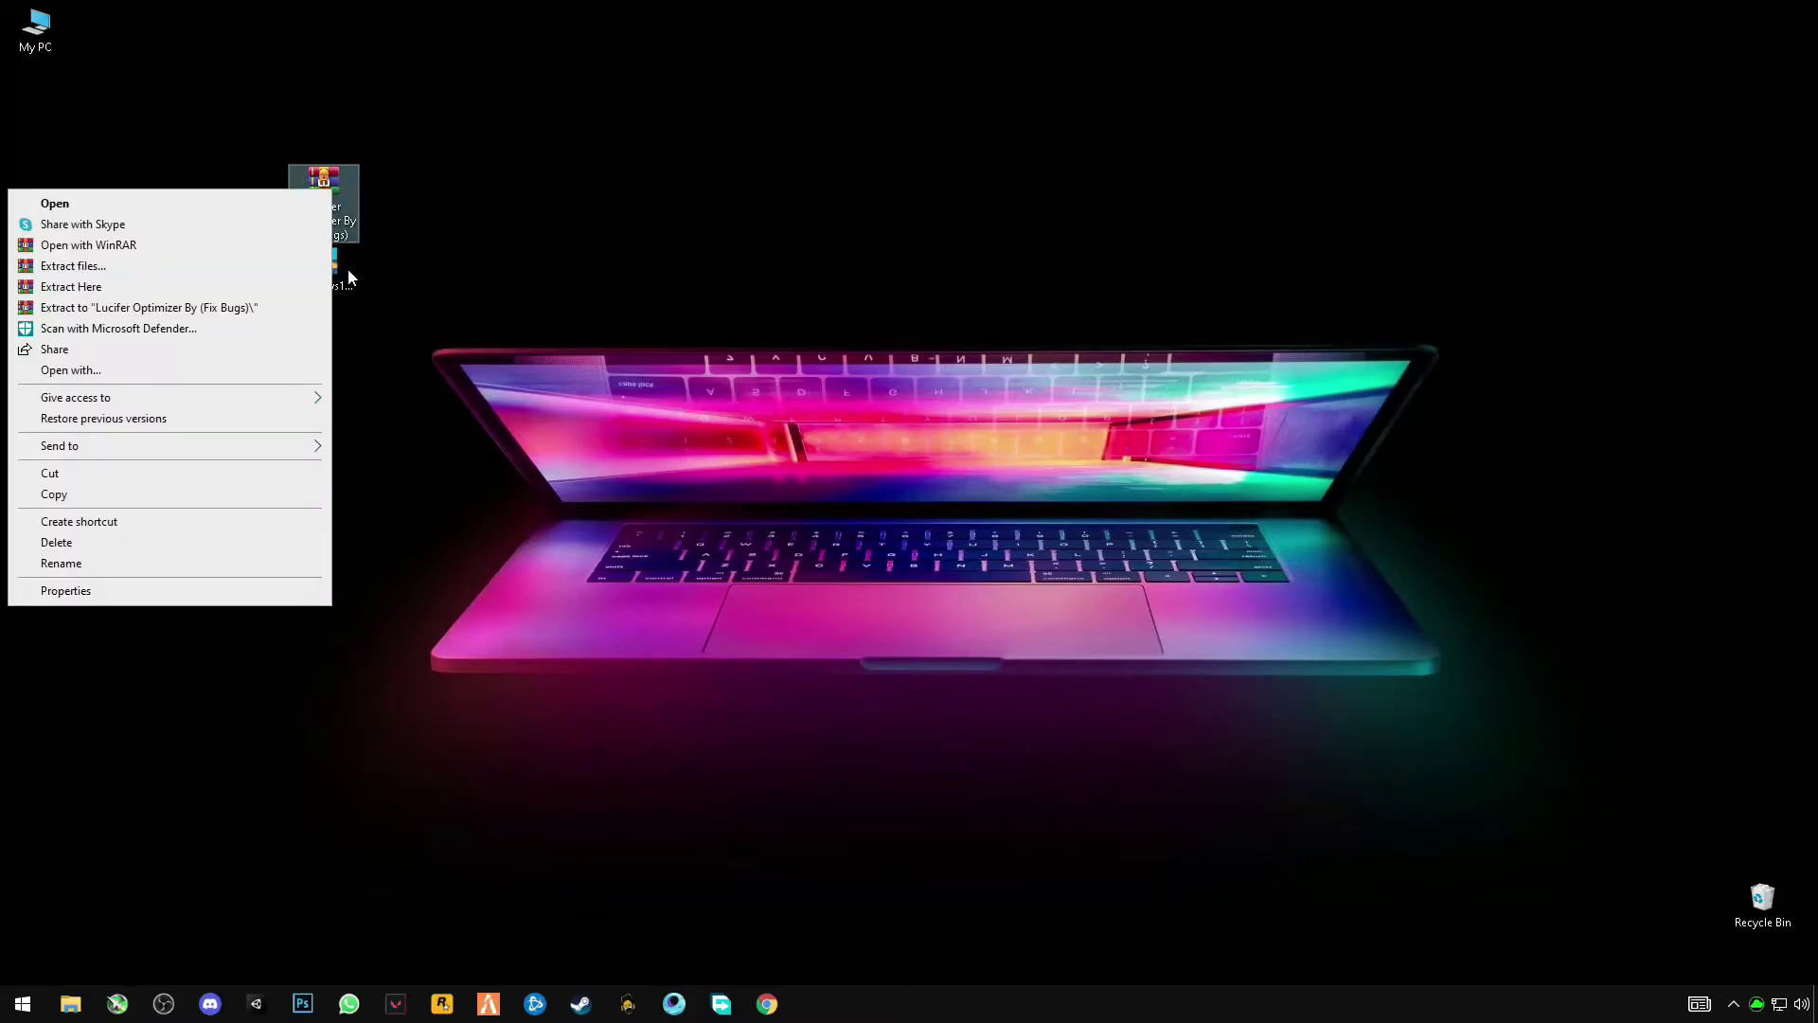
click(144, 288)
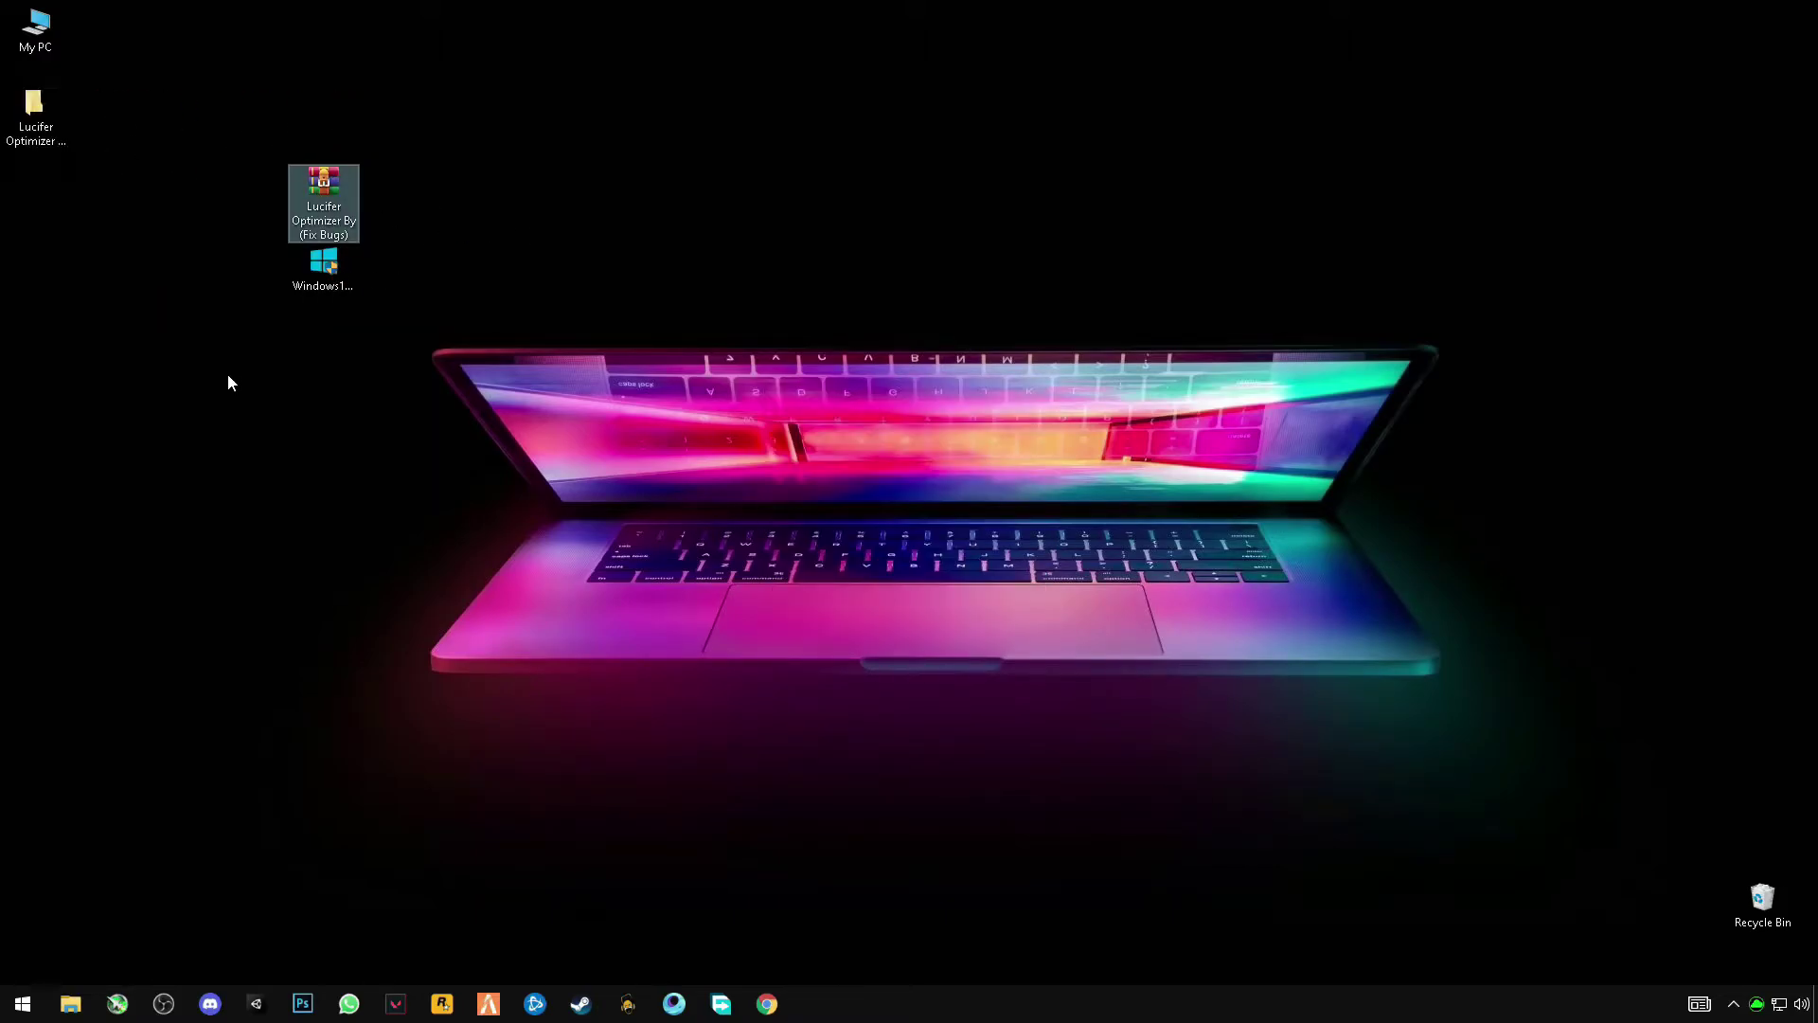
Delete the Lucifer Optimizer archive from the desktop and empty the Recycle Bin, granting administrator permission for the WinSAT folder.
drag(296, 229, 1759, 917)
right_click(1761, 905)
click(1627, 801)
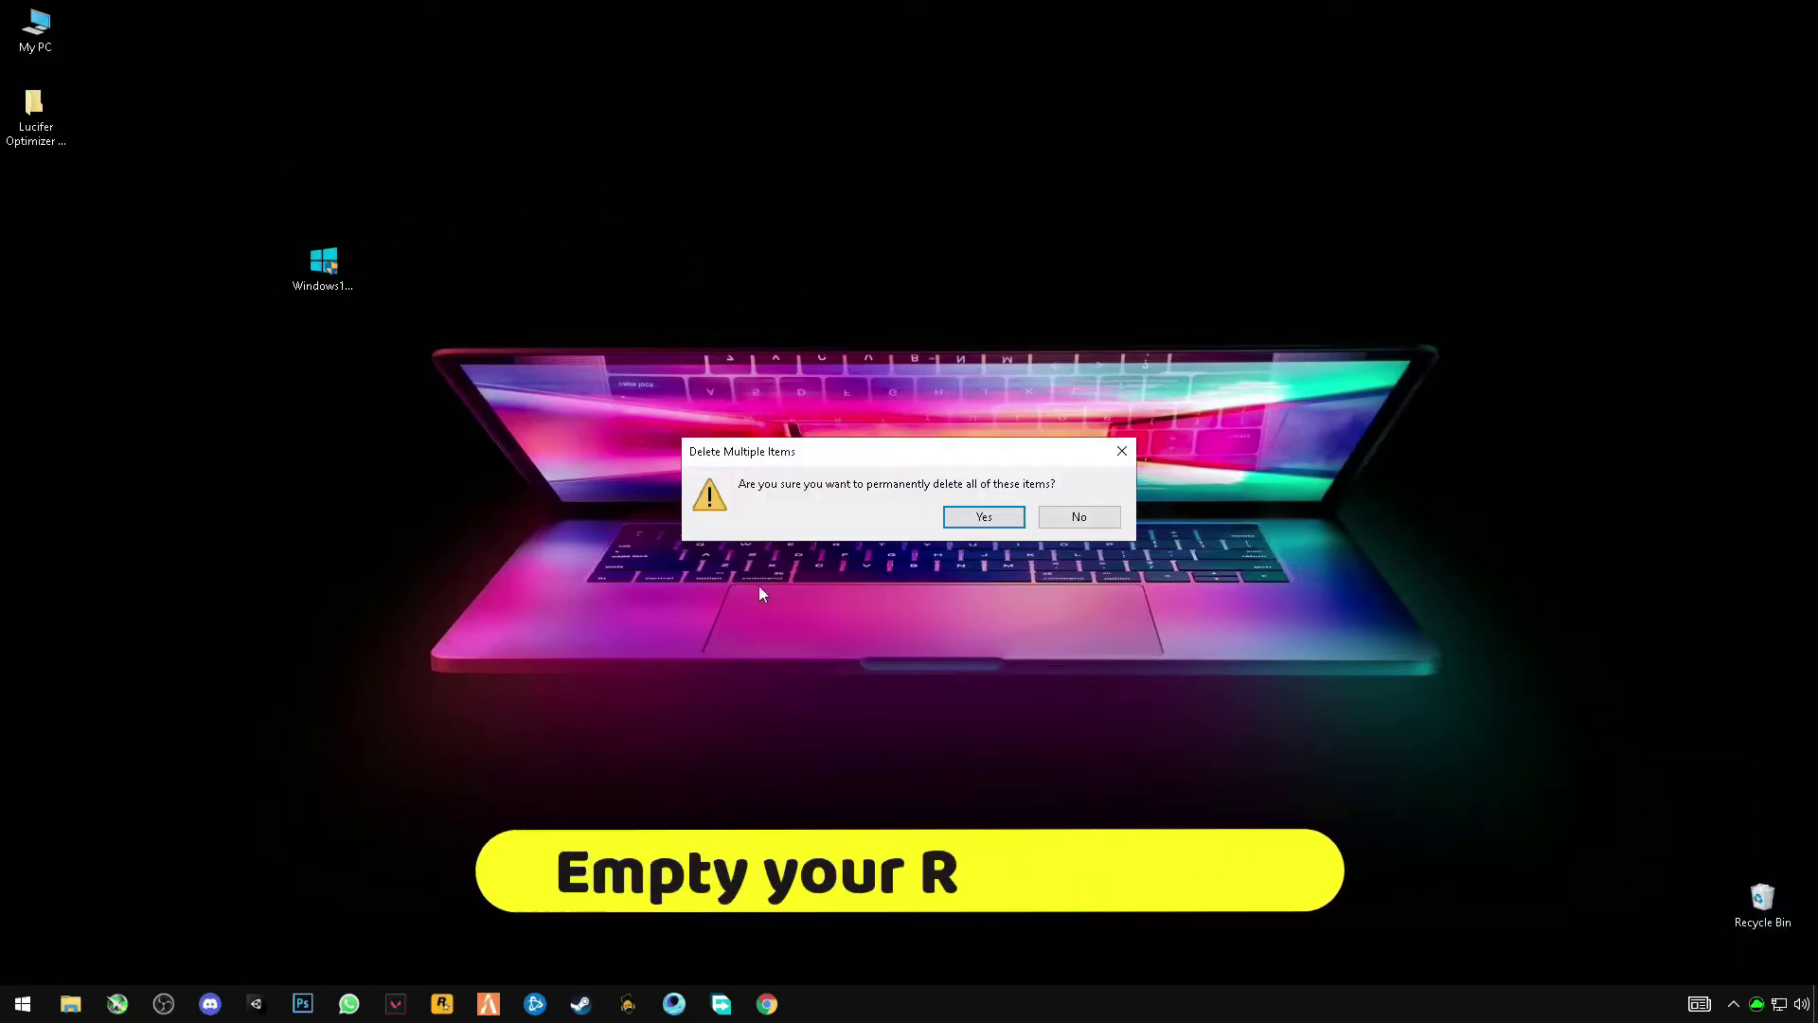
click(984, 516)
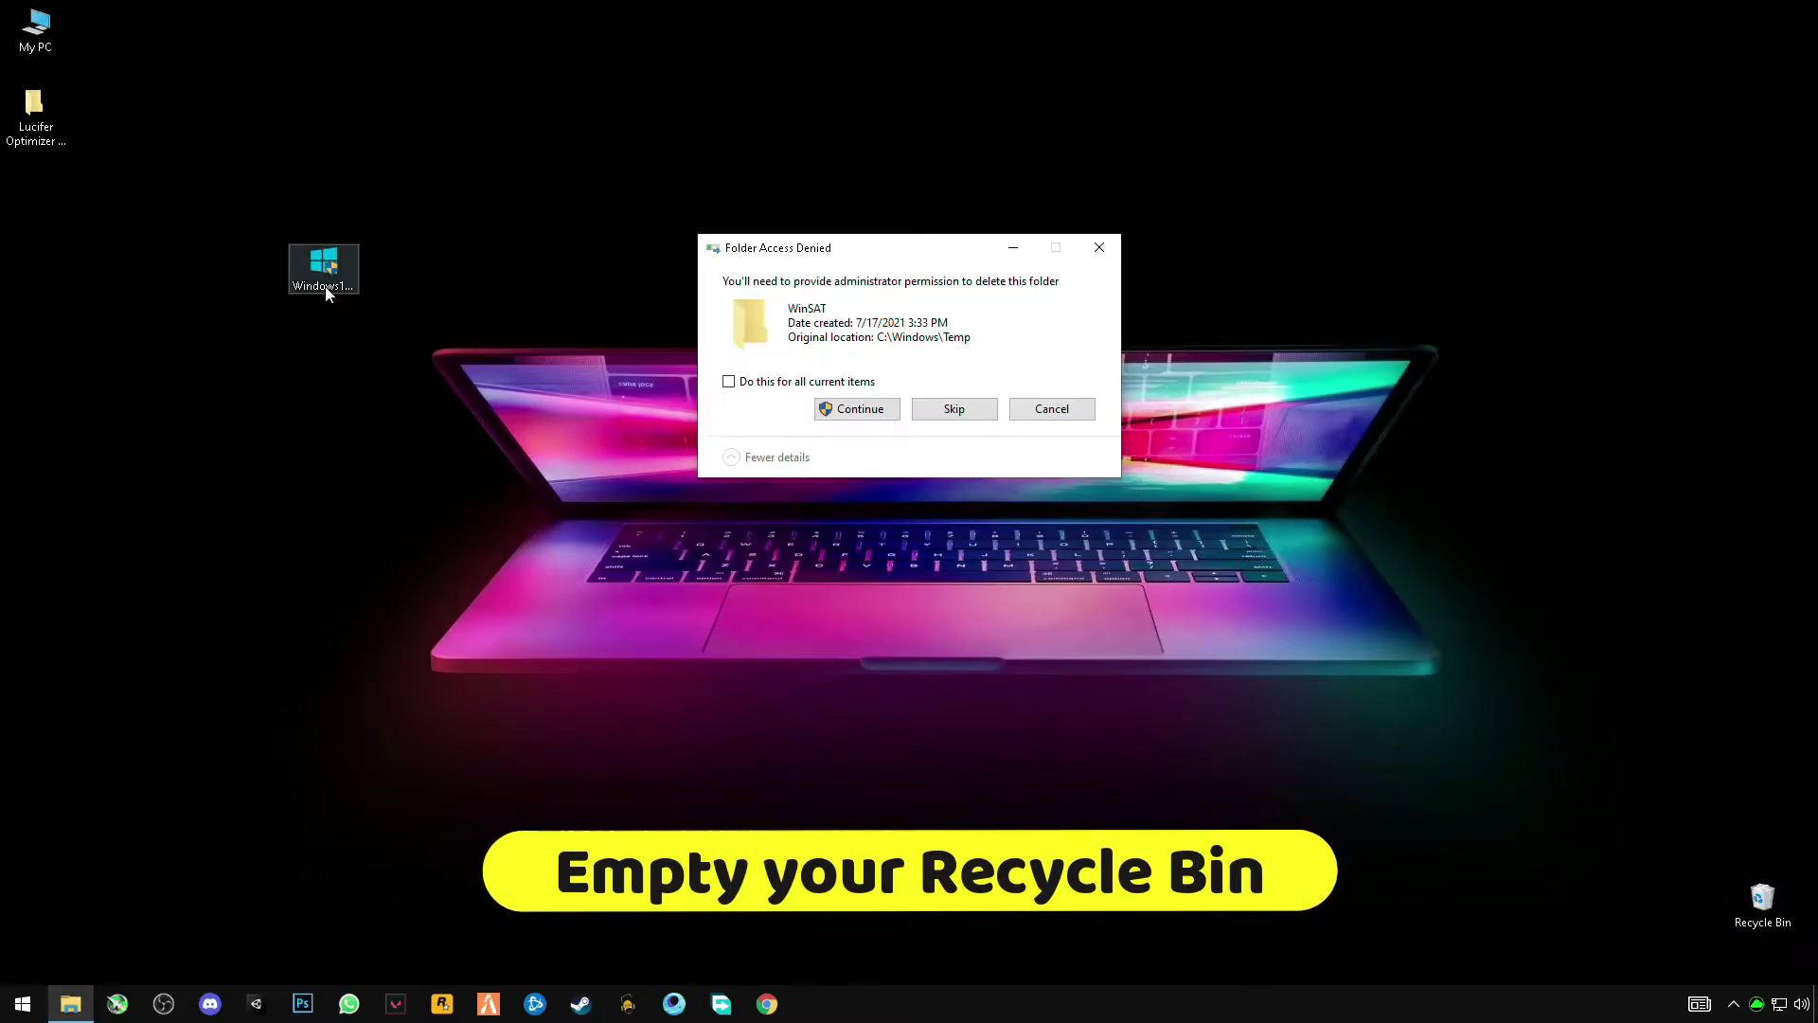
click(843, 408)
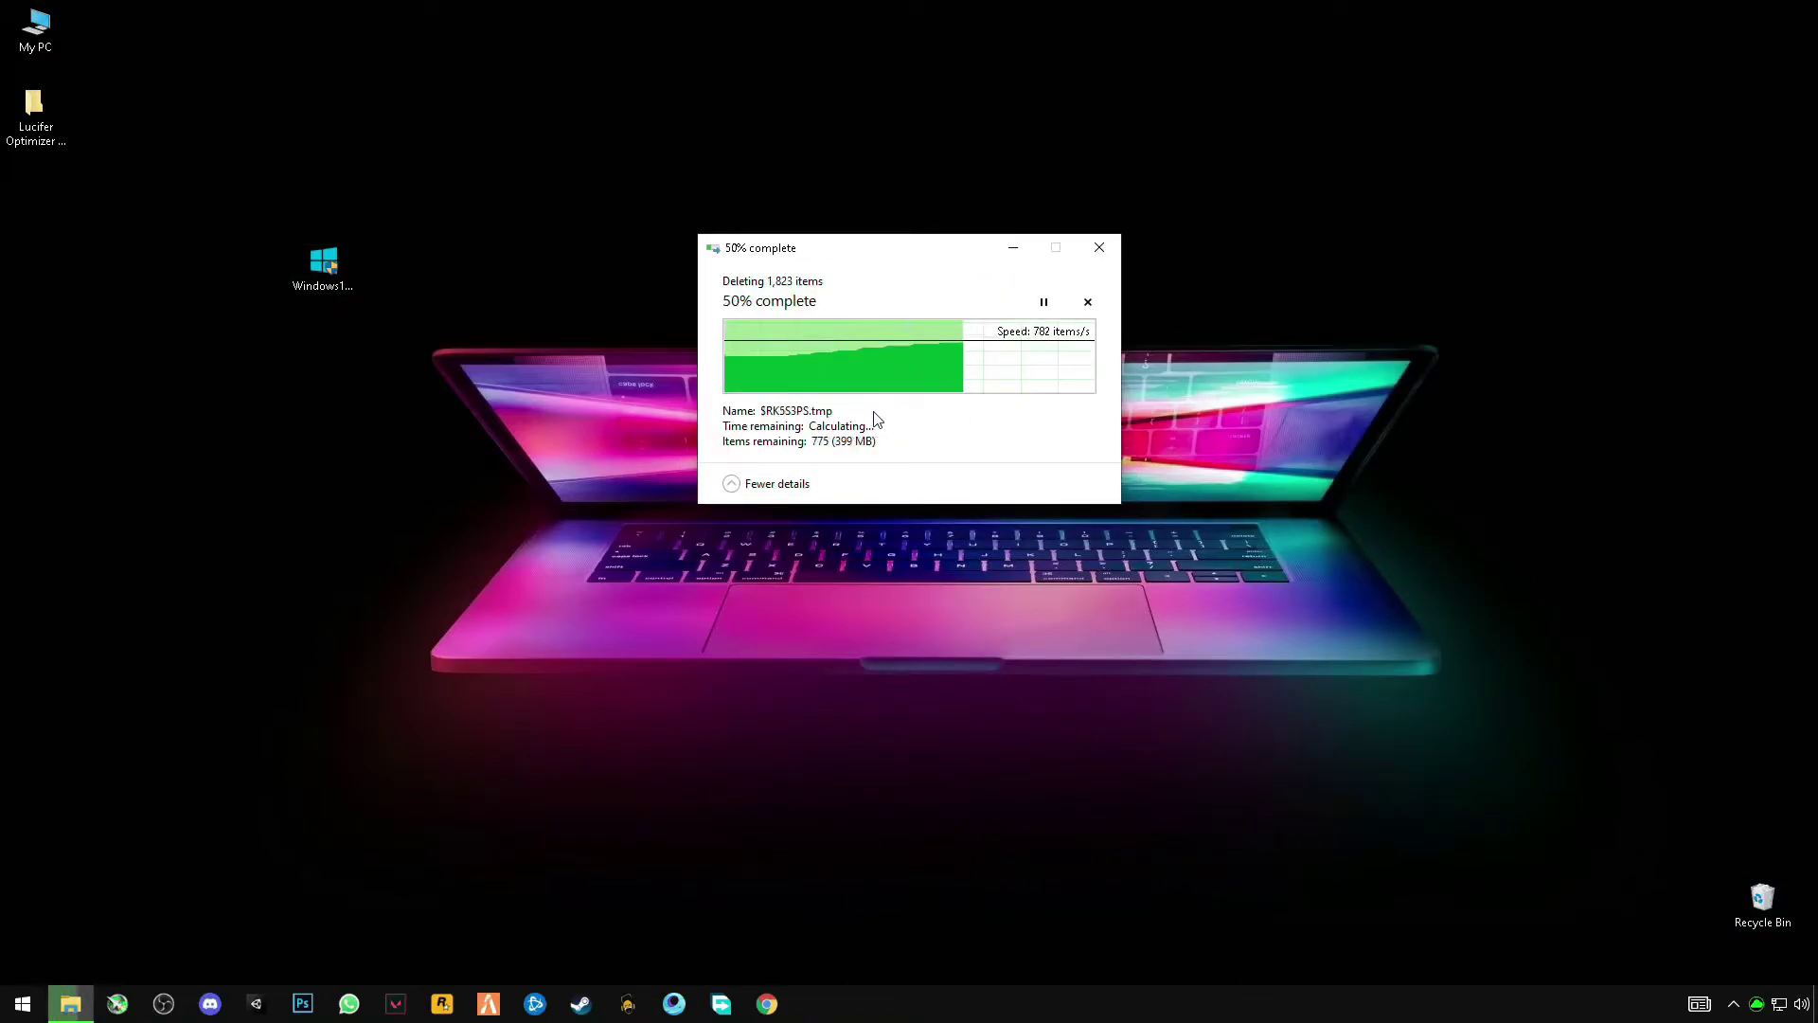
Move the Windows 10 upgrade file and the extracted Lucifer Optimizer folder to free spots on the desktop.
drag(326, 264, 471, 195)
drag(38, 118, 786, 138)
drag(861, 216, 1026, 202)
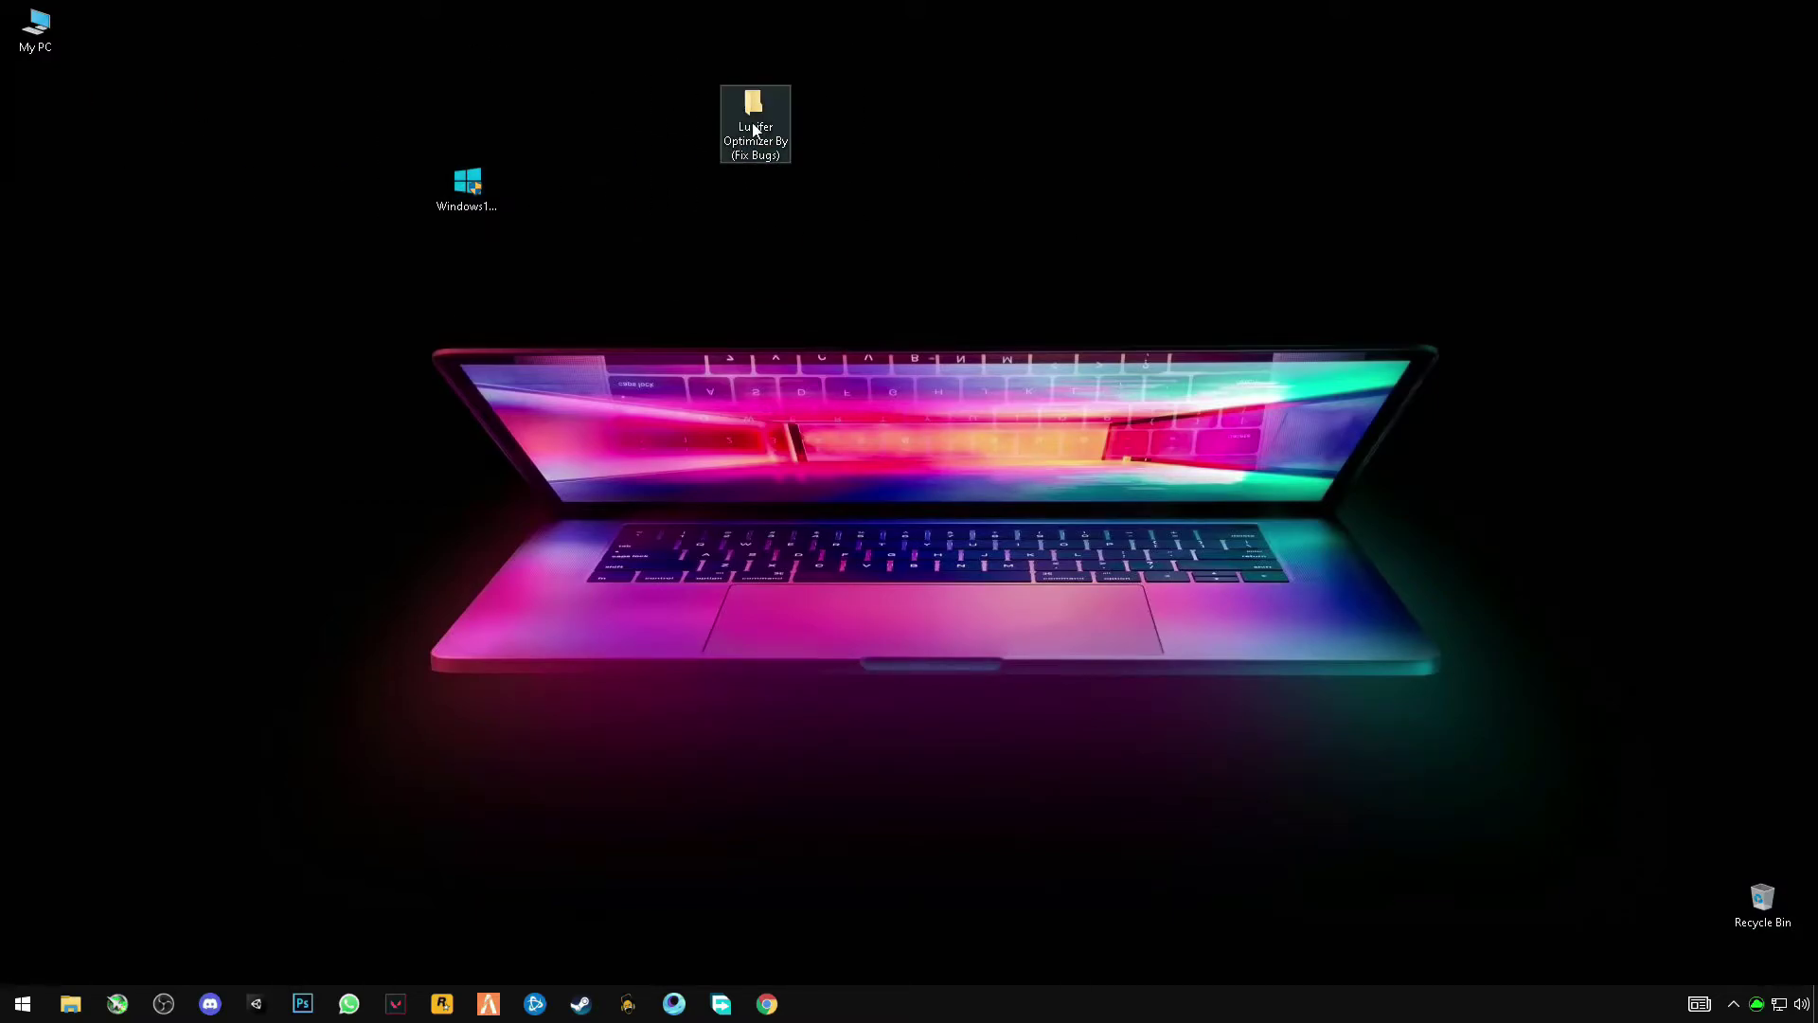
Copy the L-O DATA folder from the Lucifer Optimizer folder into the root of drive C:, skipping the file that already exists there.
double_click(750, 135)
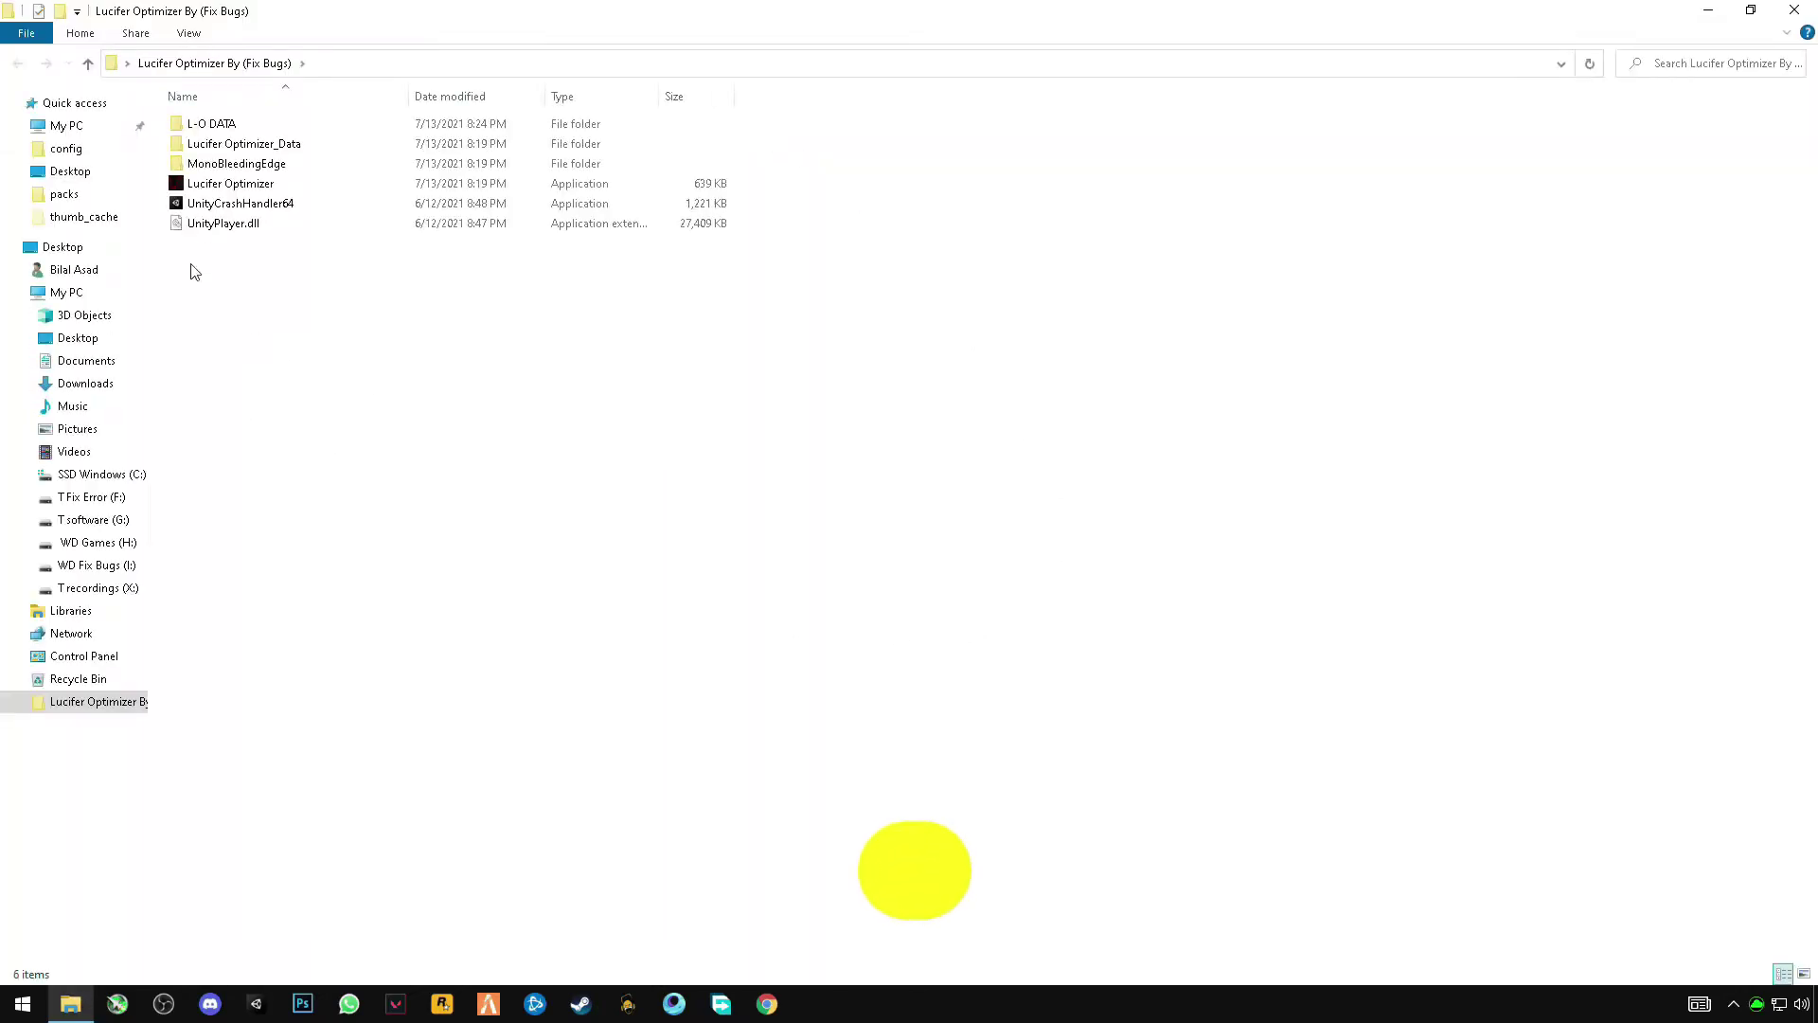
click(206, 126)
right_click(299, 126)
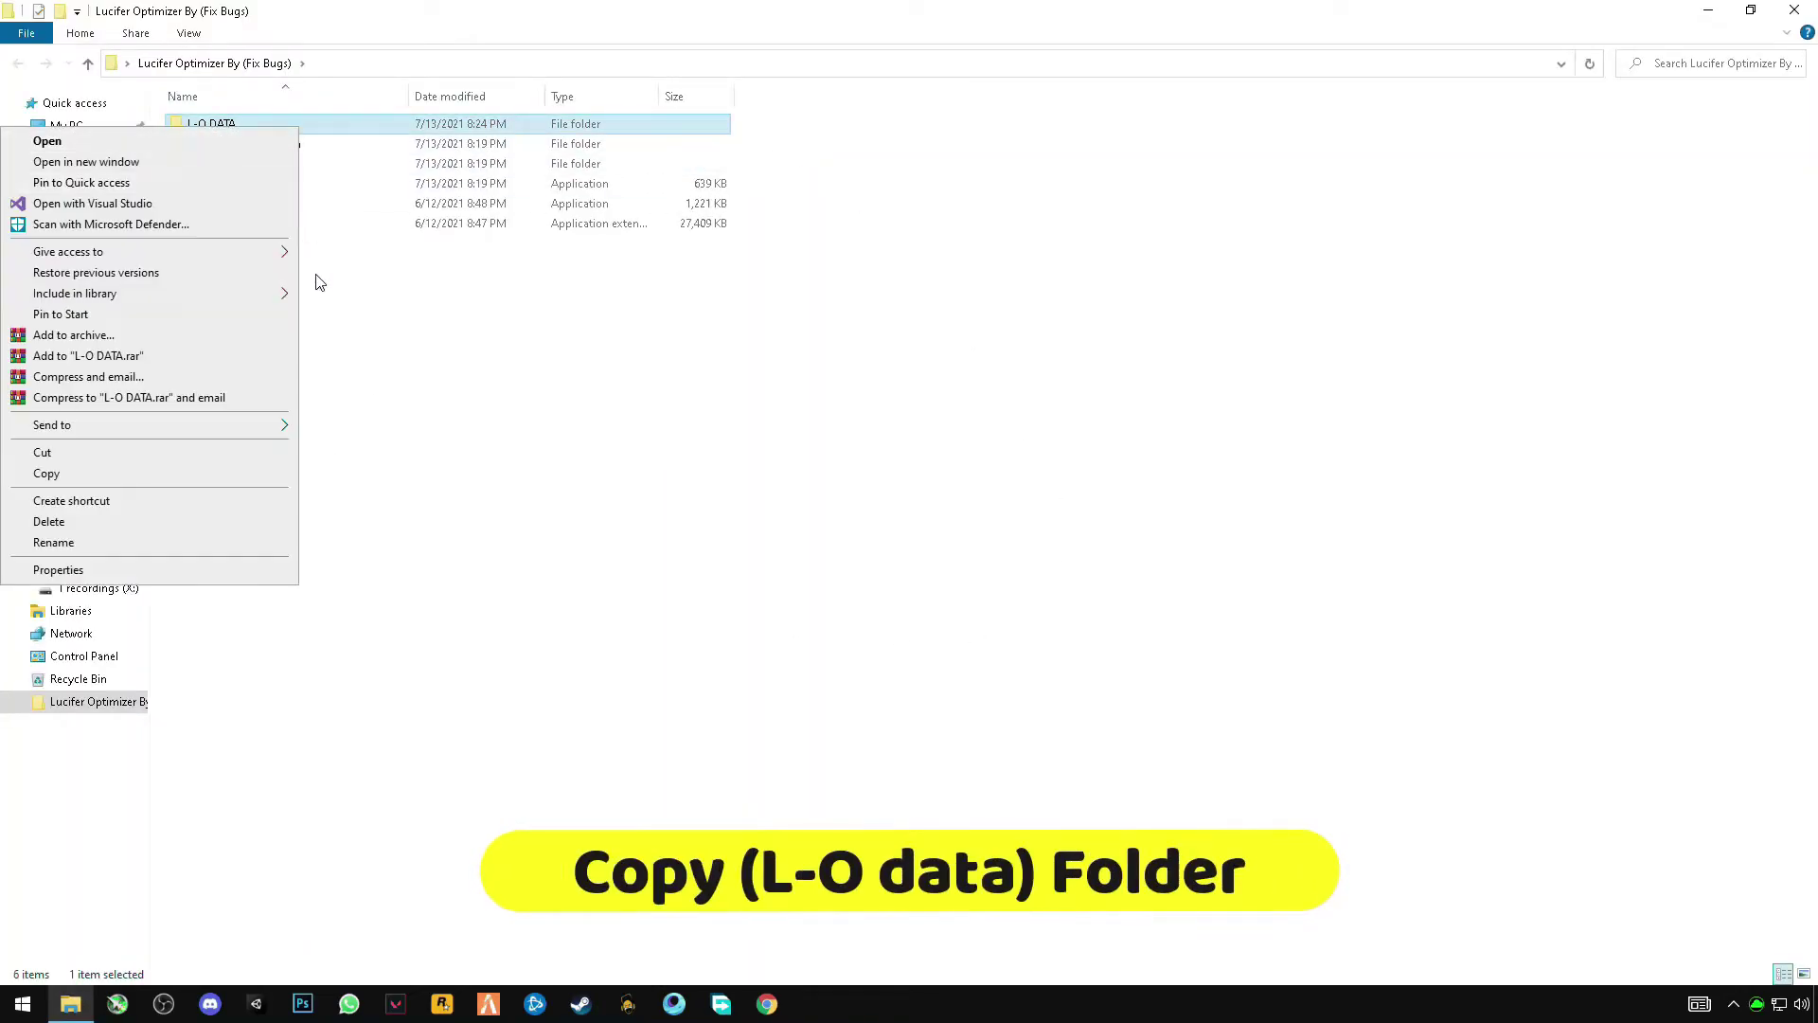
click(48, 473)
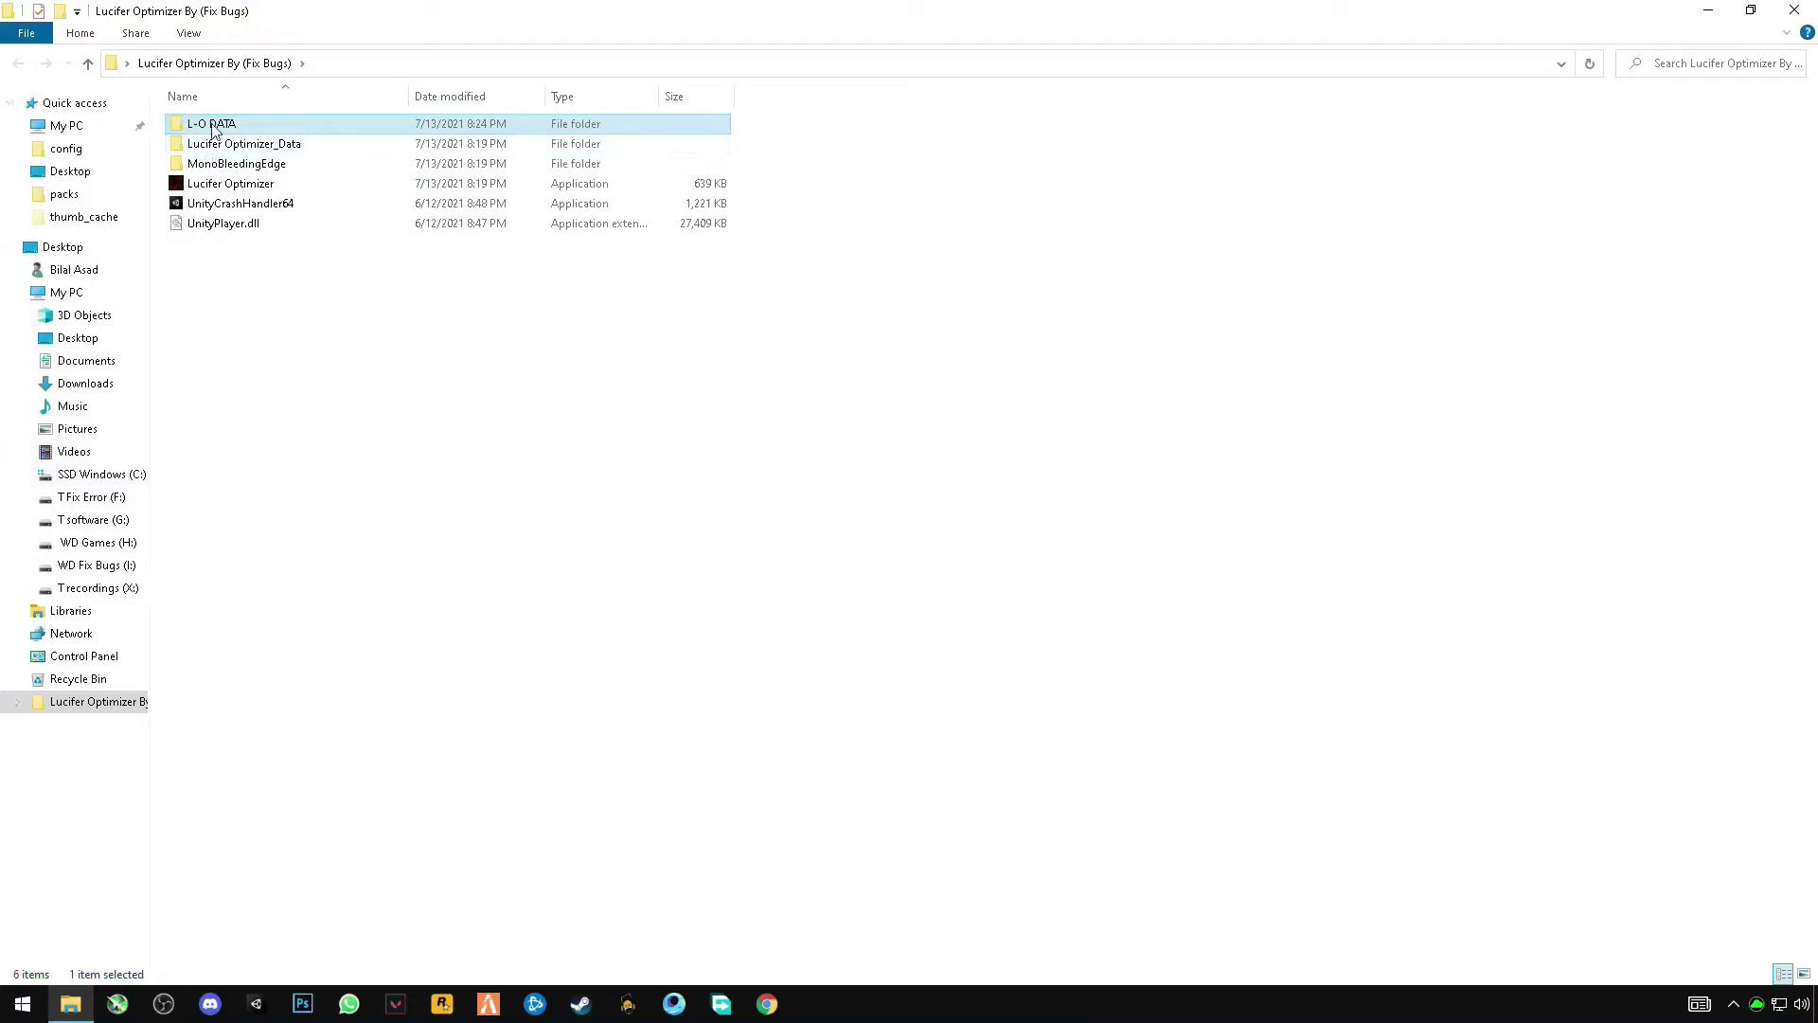
click(1794, 11)
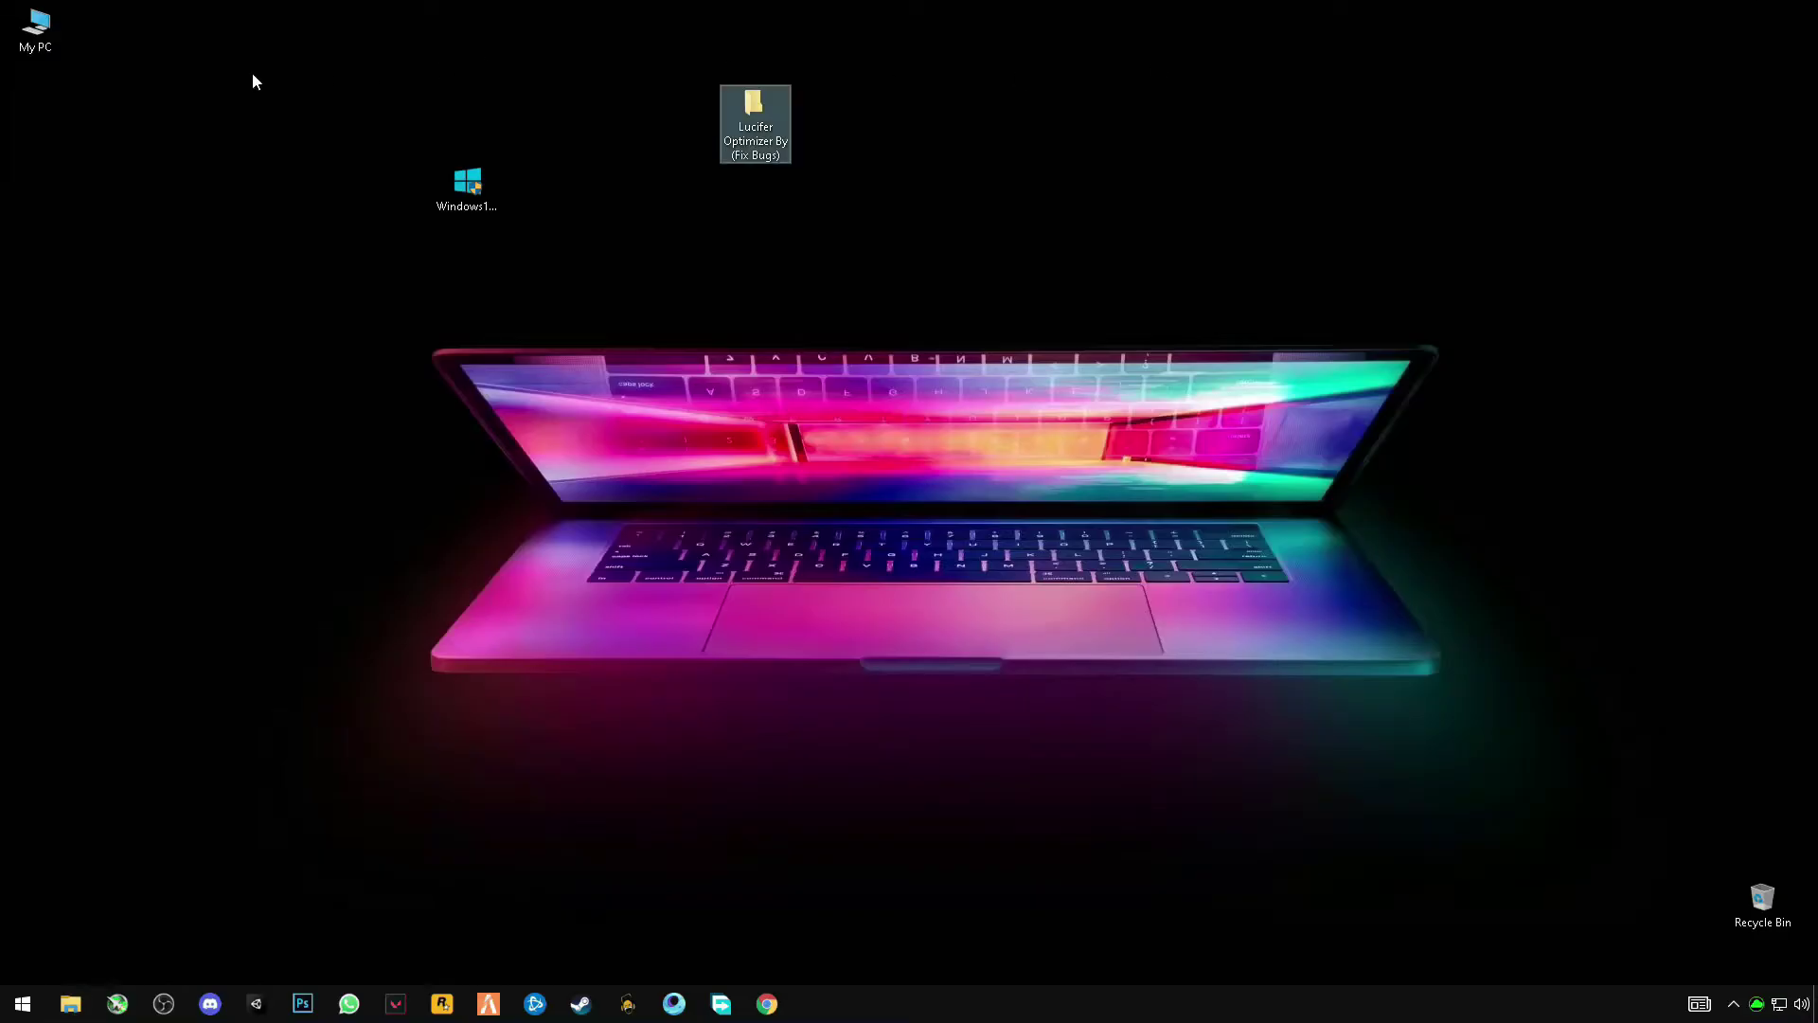
double_click(20, 34)
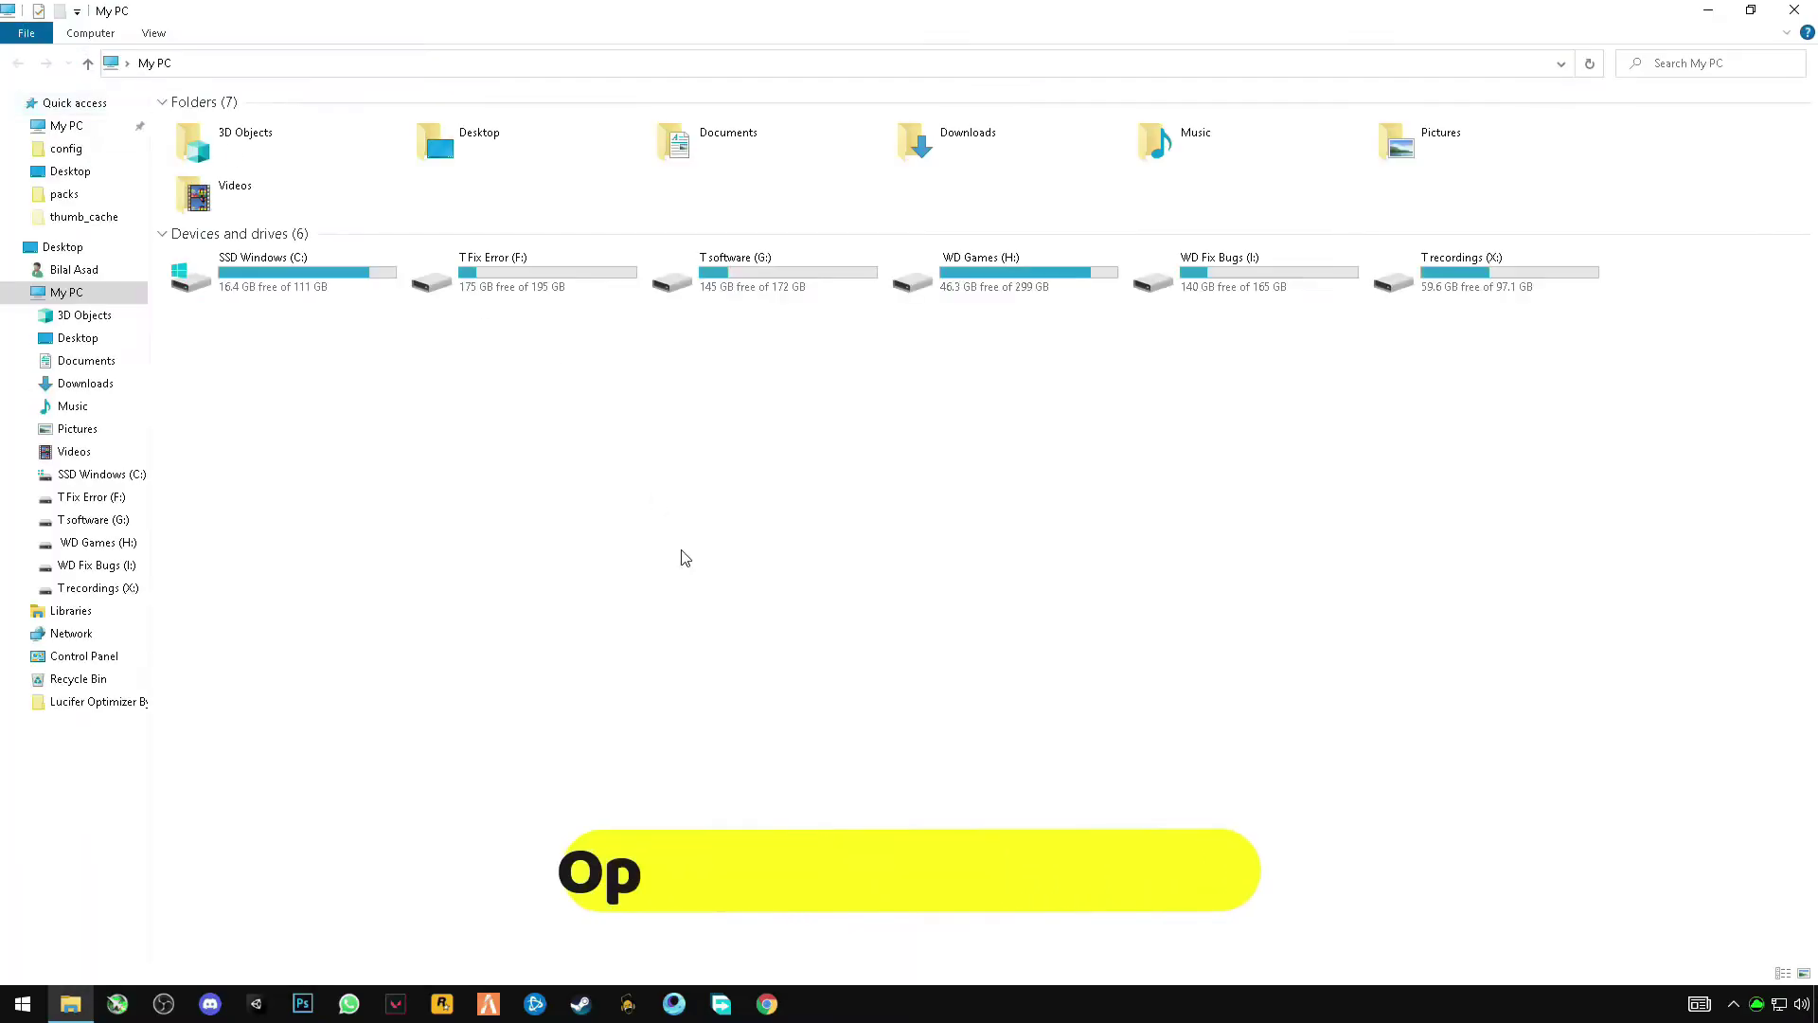
double_click(329, 297)
right_click(398, 474)
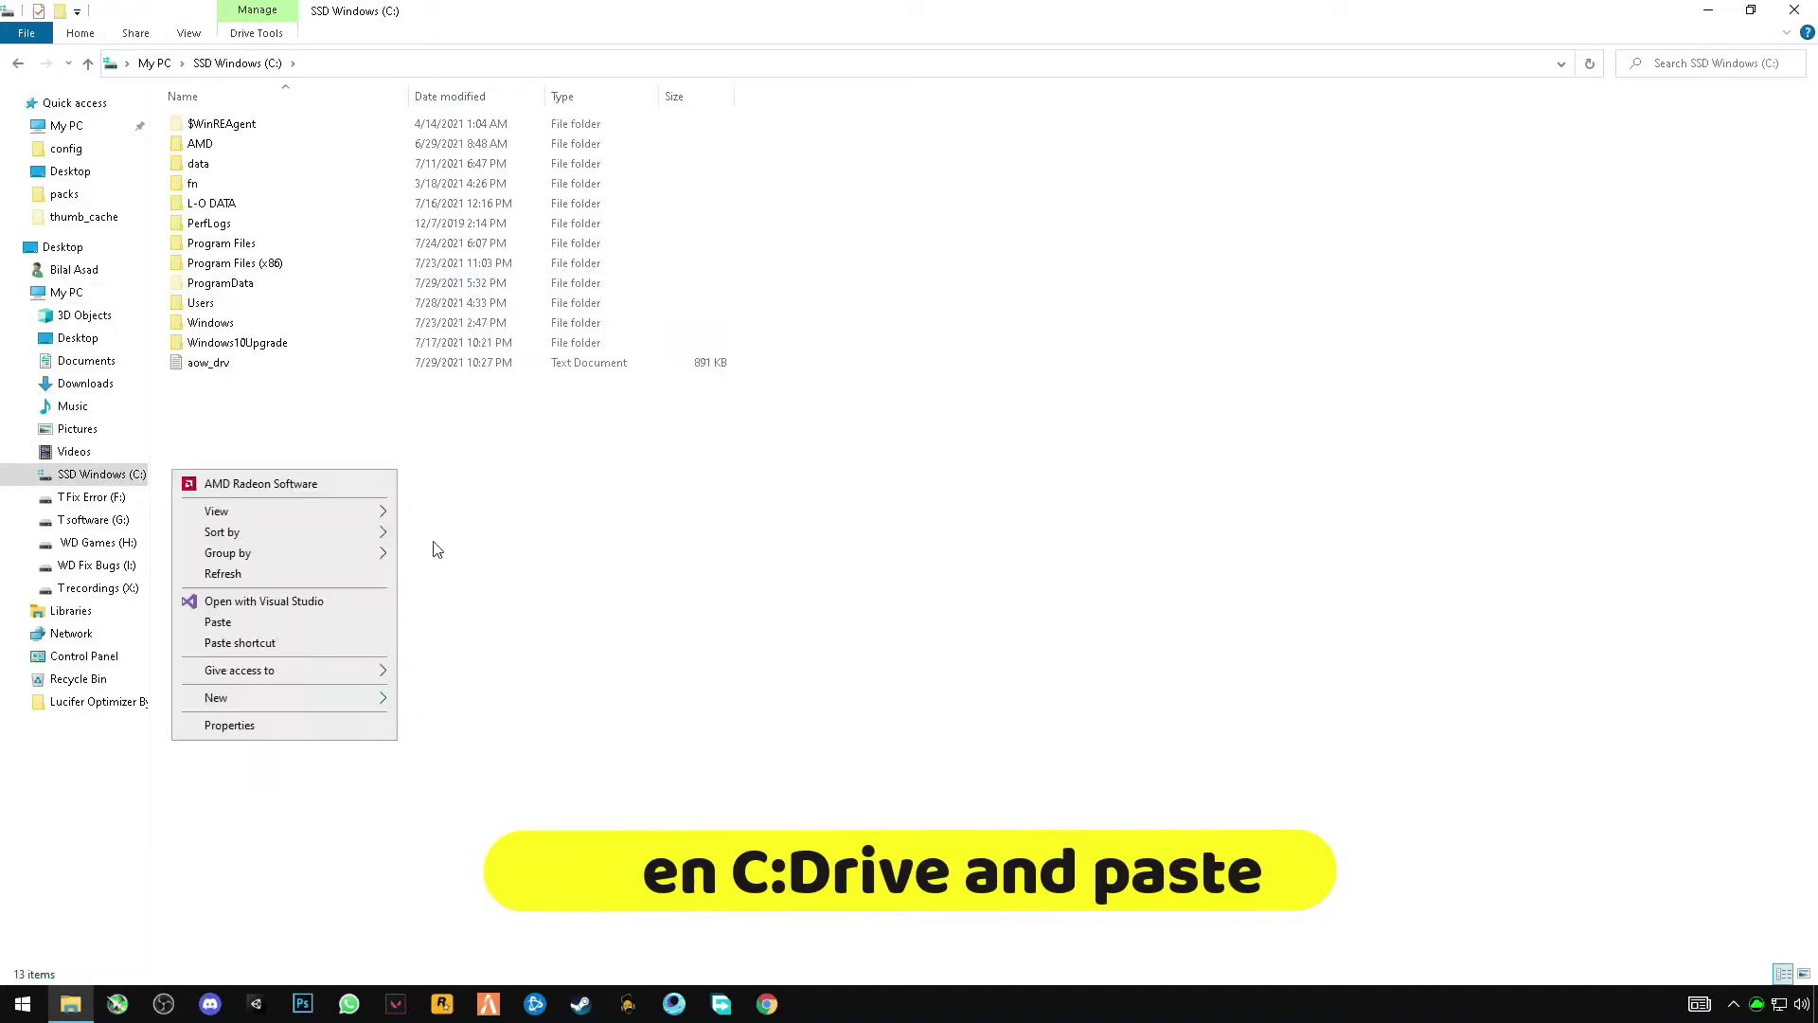
click(261, 629)
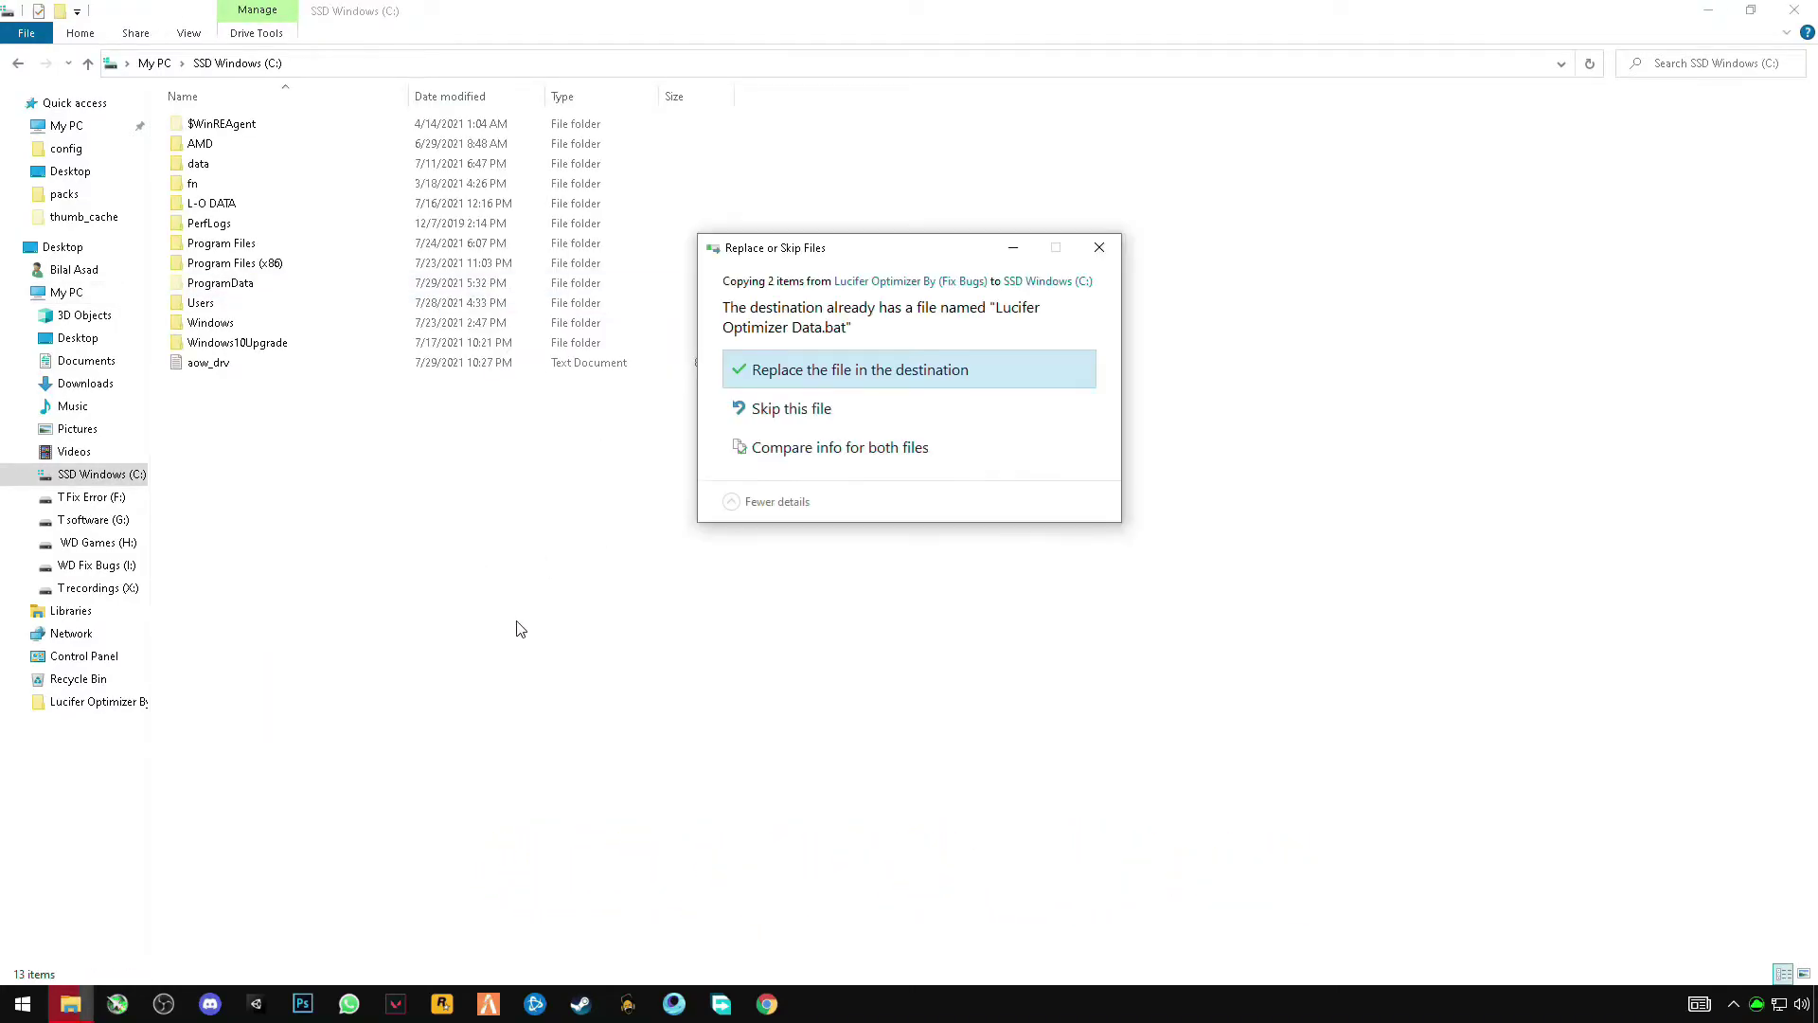
click(748, 420)
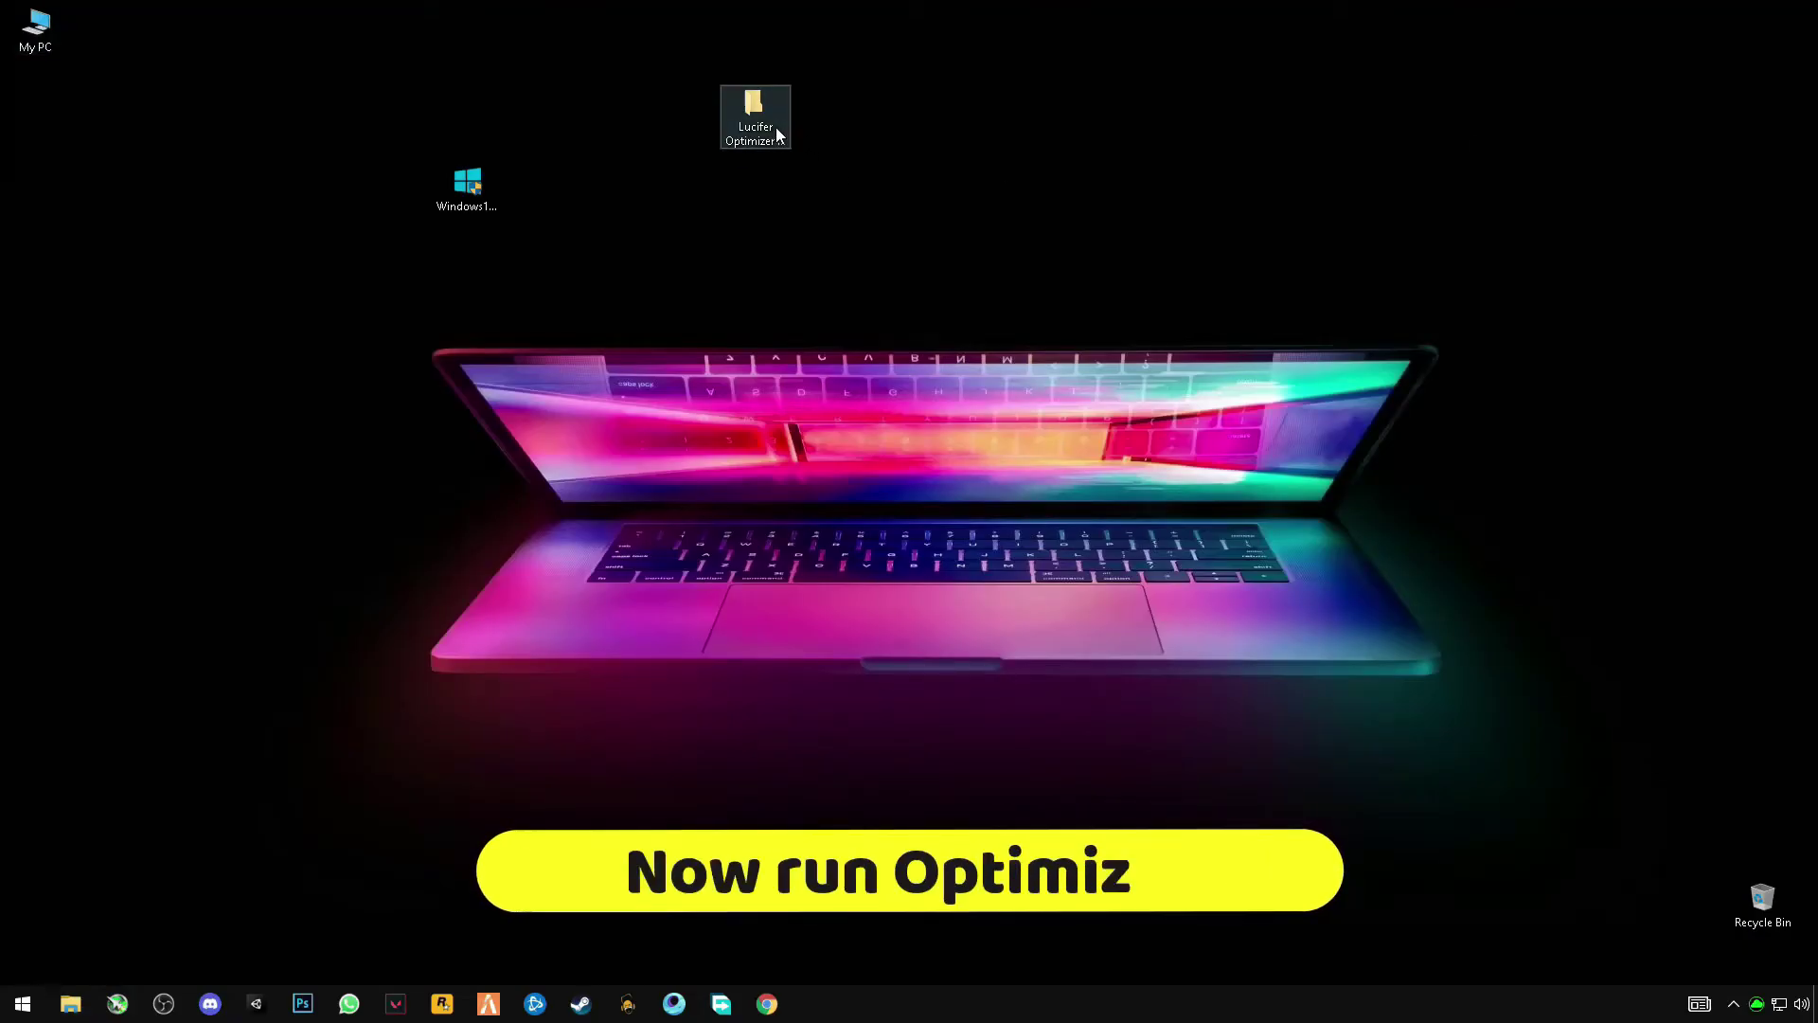
Run Lucifer Optimizer from its folder as administrator, allow it to make changes, and minimize the folder window behind it.
double_click(758, 118)
right_click(333, 185)
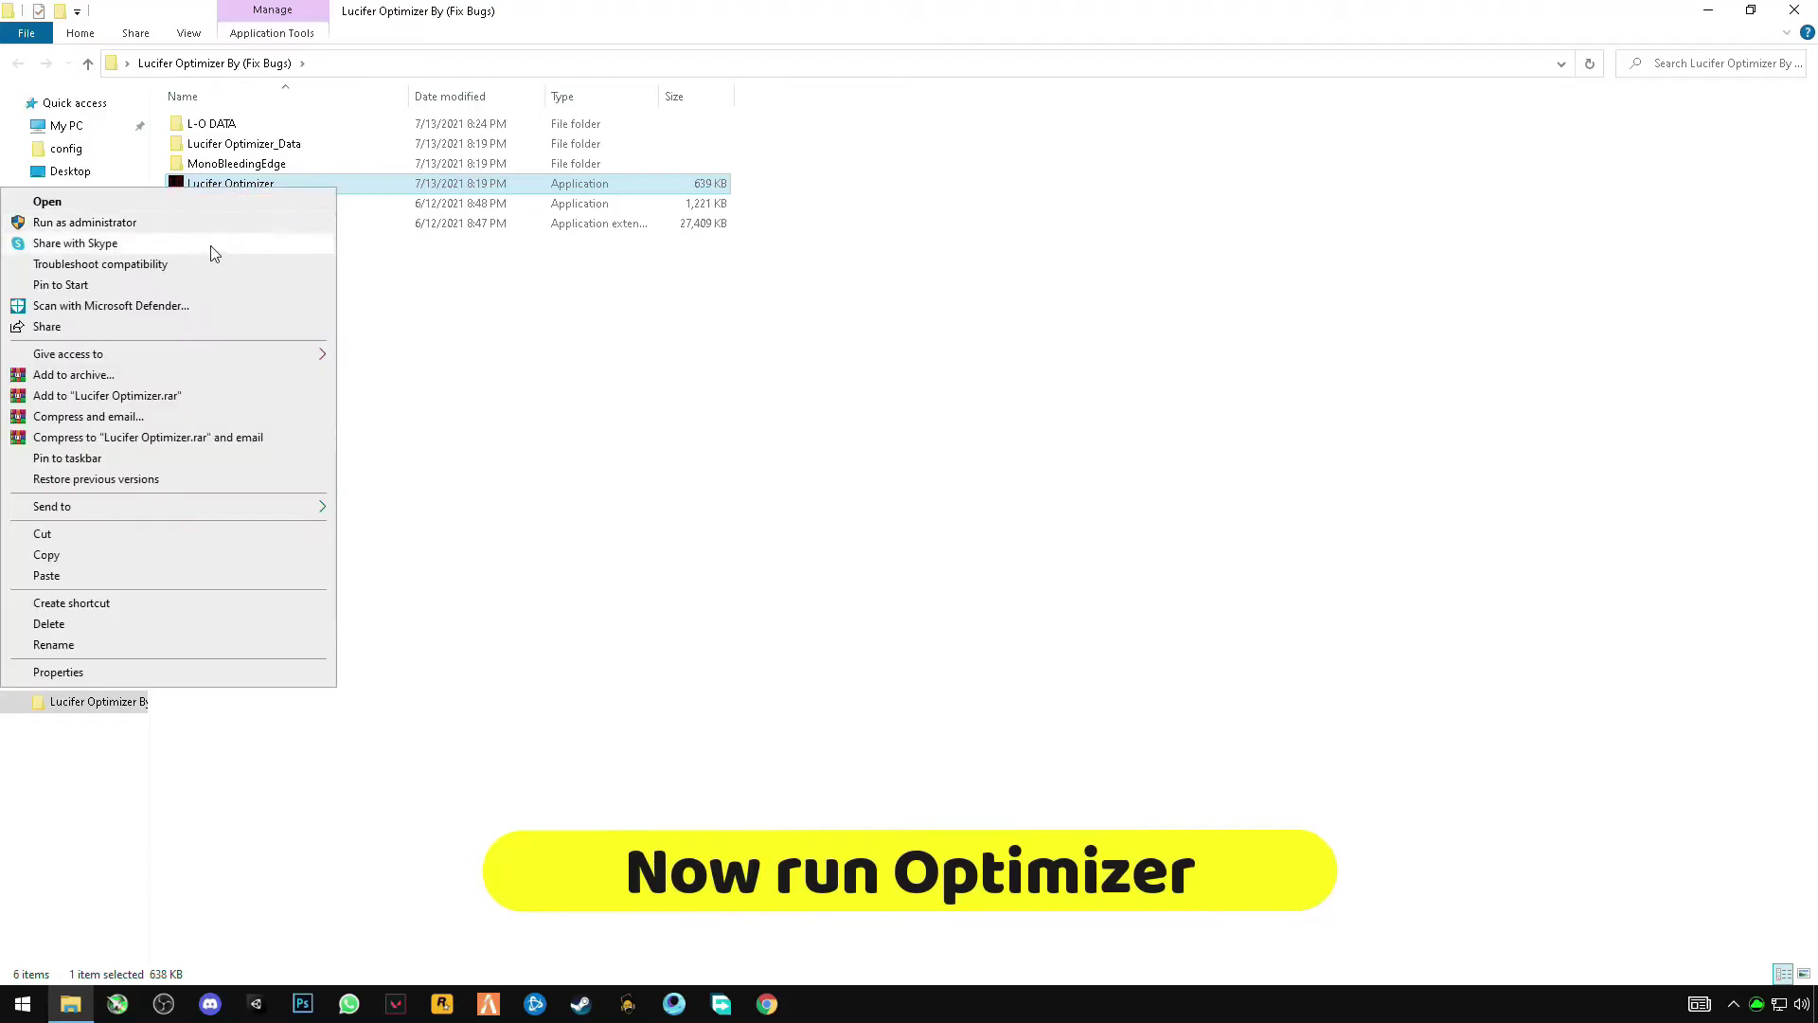
click(102, 222)
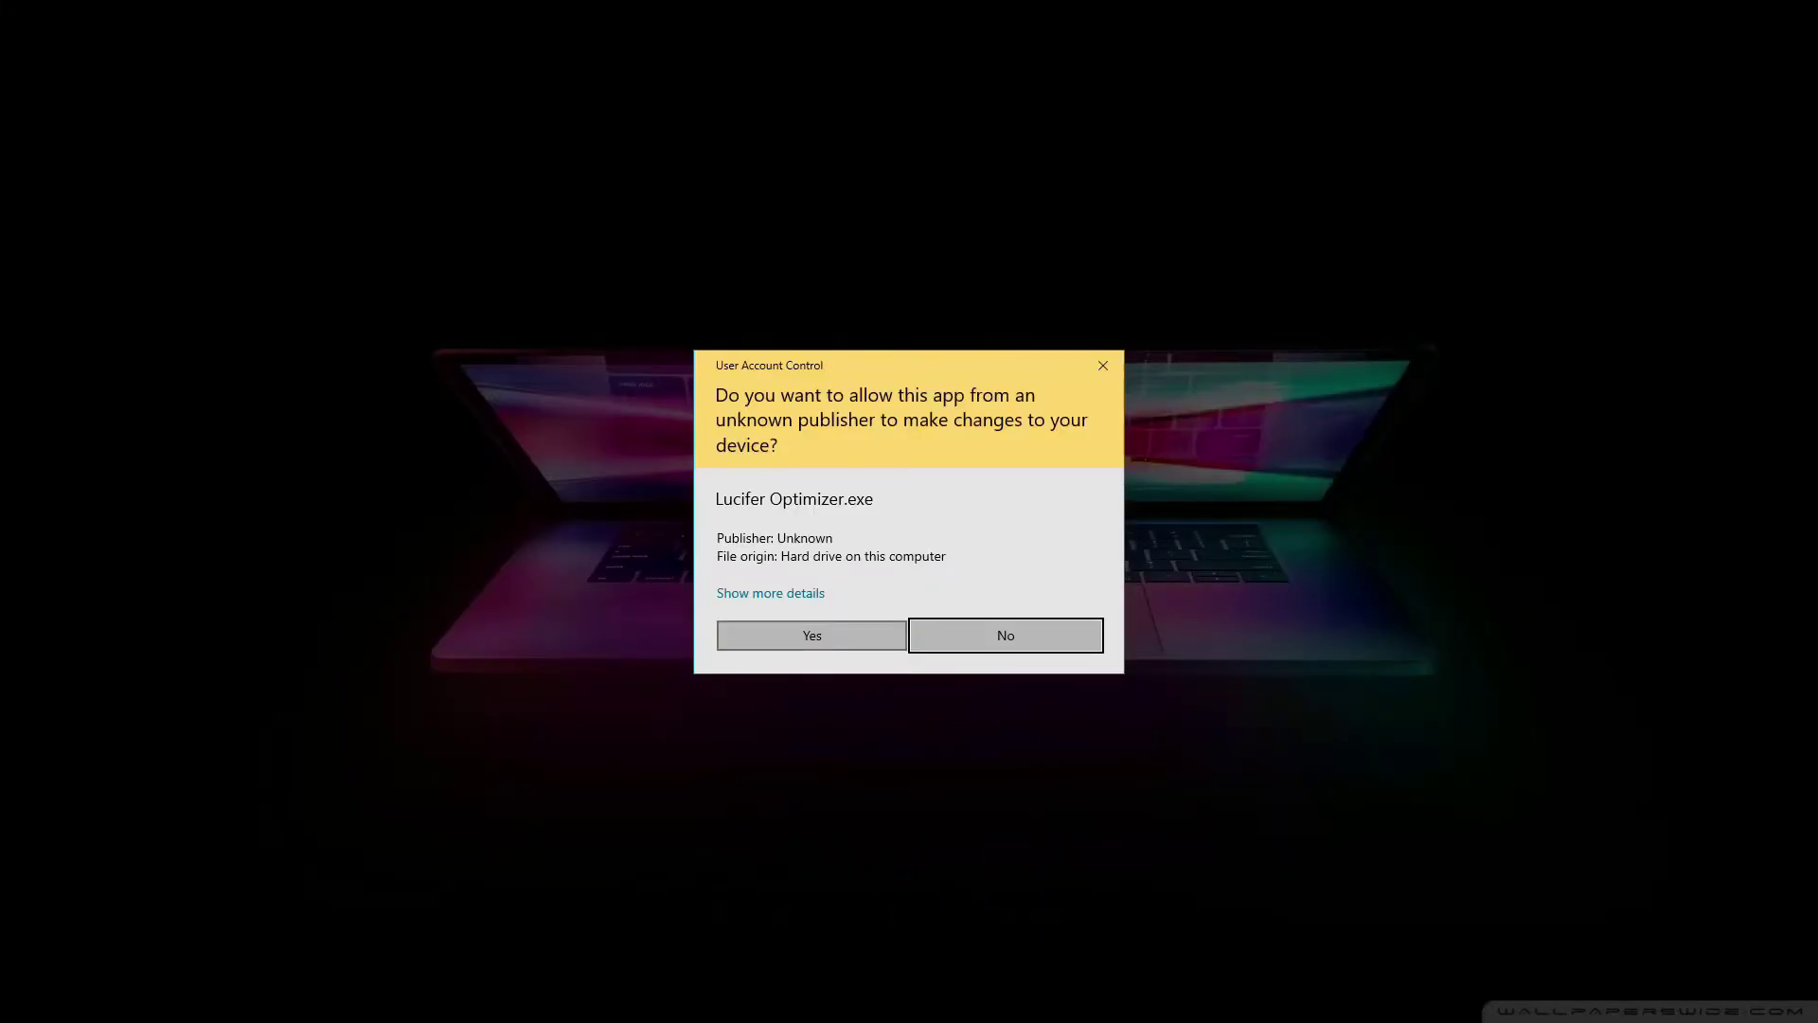
click(799, 636)
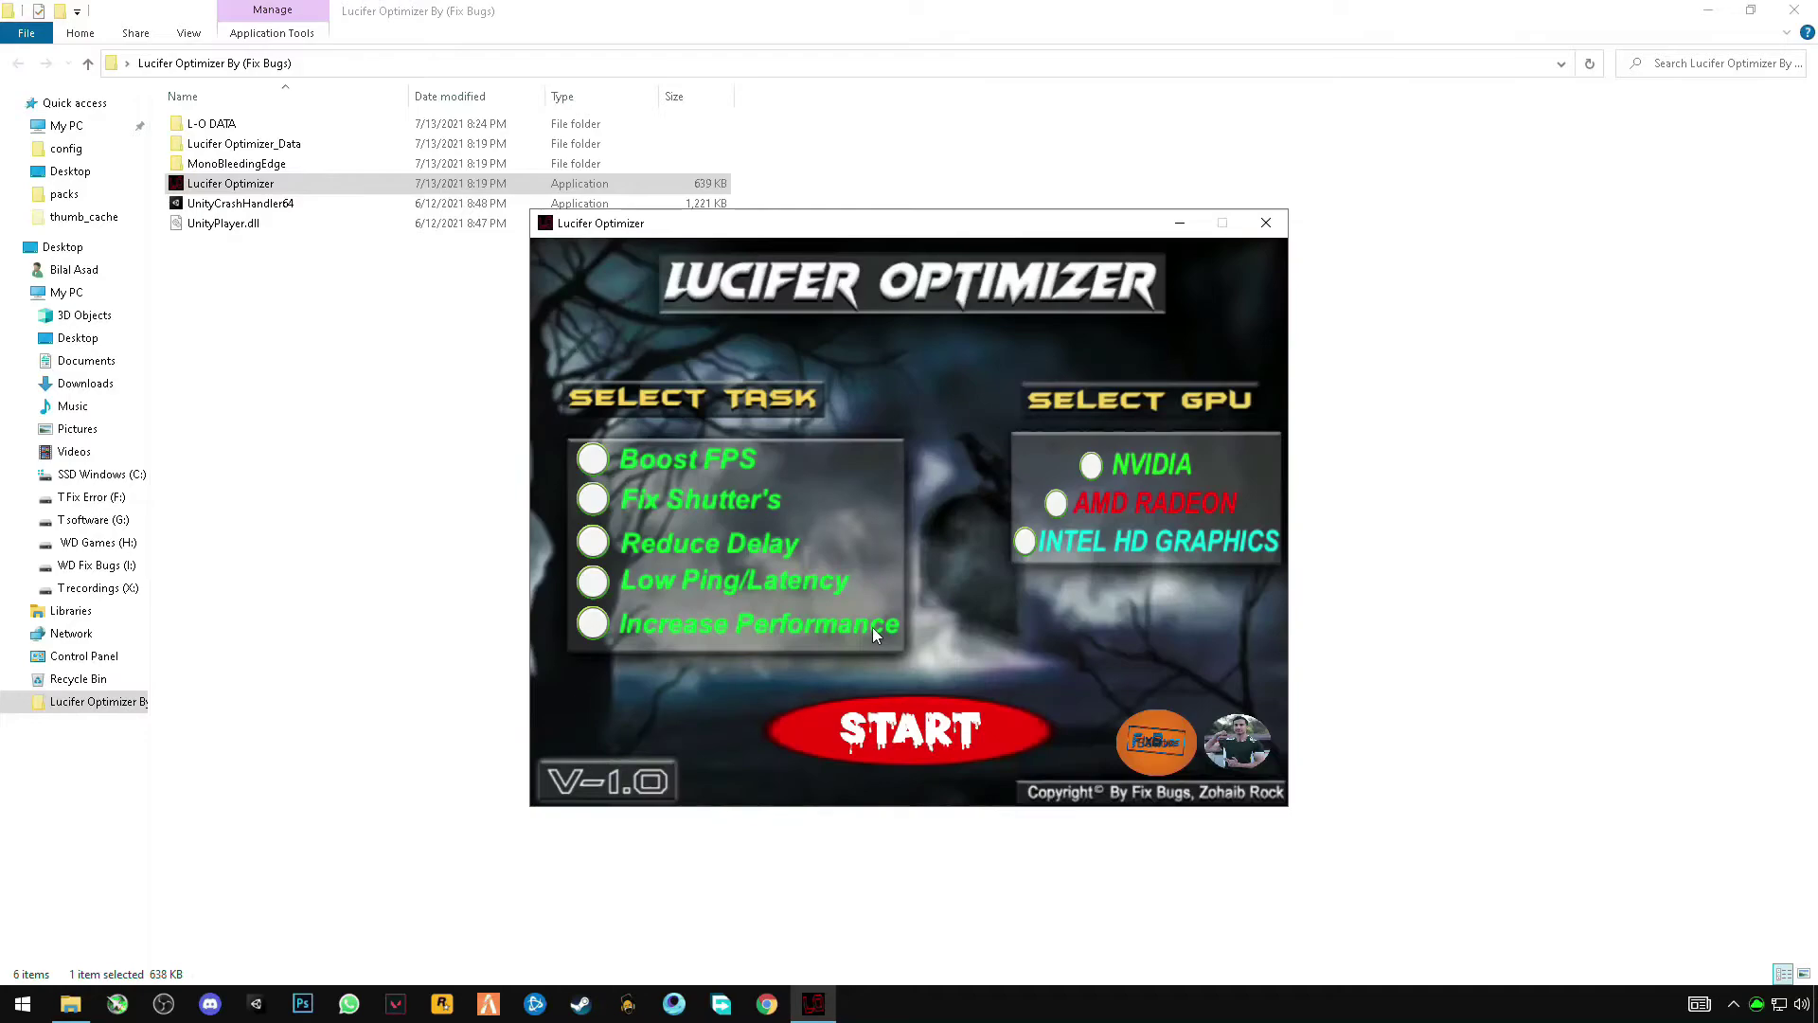
drag(945, 224, 890, 229)
click(1709, 10)
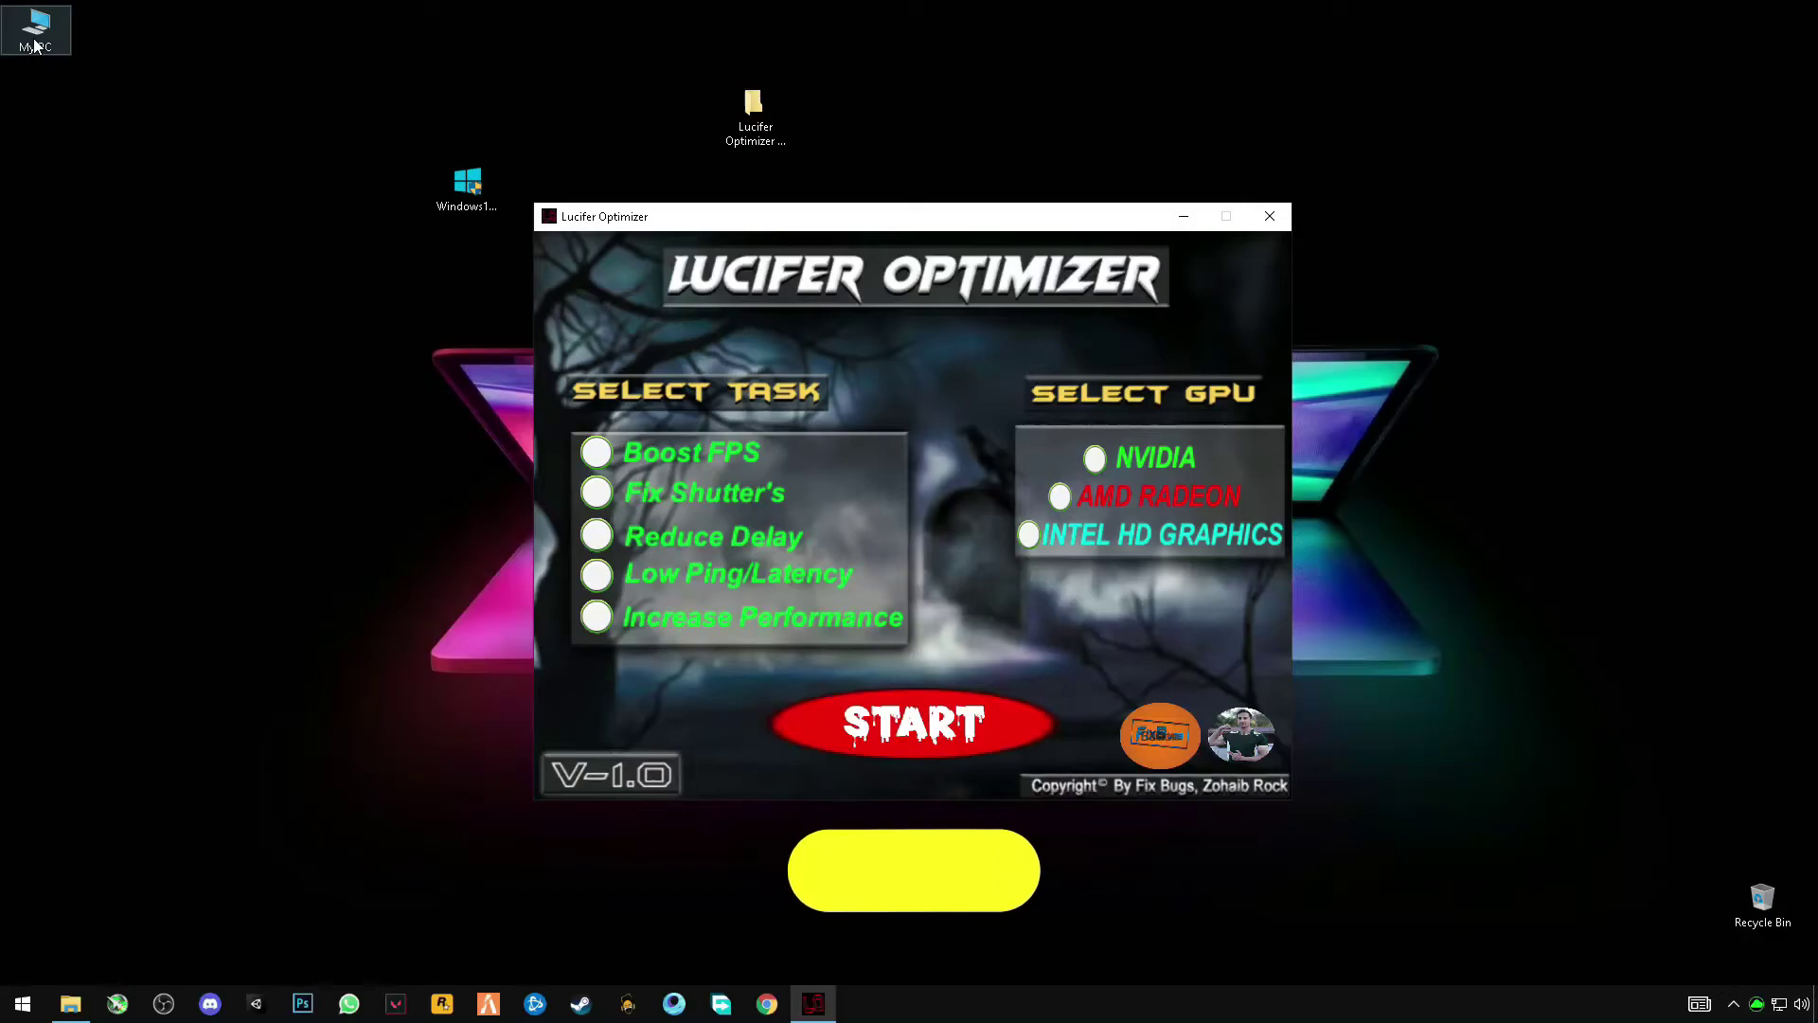
Select the tasks Boost FPS, Fix Shutter's, Reduce Delay, Low Ping/Latency and Increase Performance in Lucifer Optimizer.
click(598, 451)
click(599, 493)
click(597, 535)
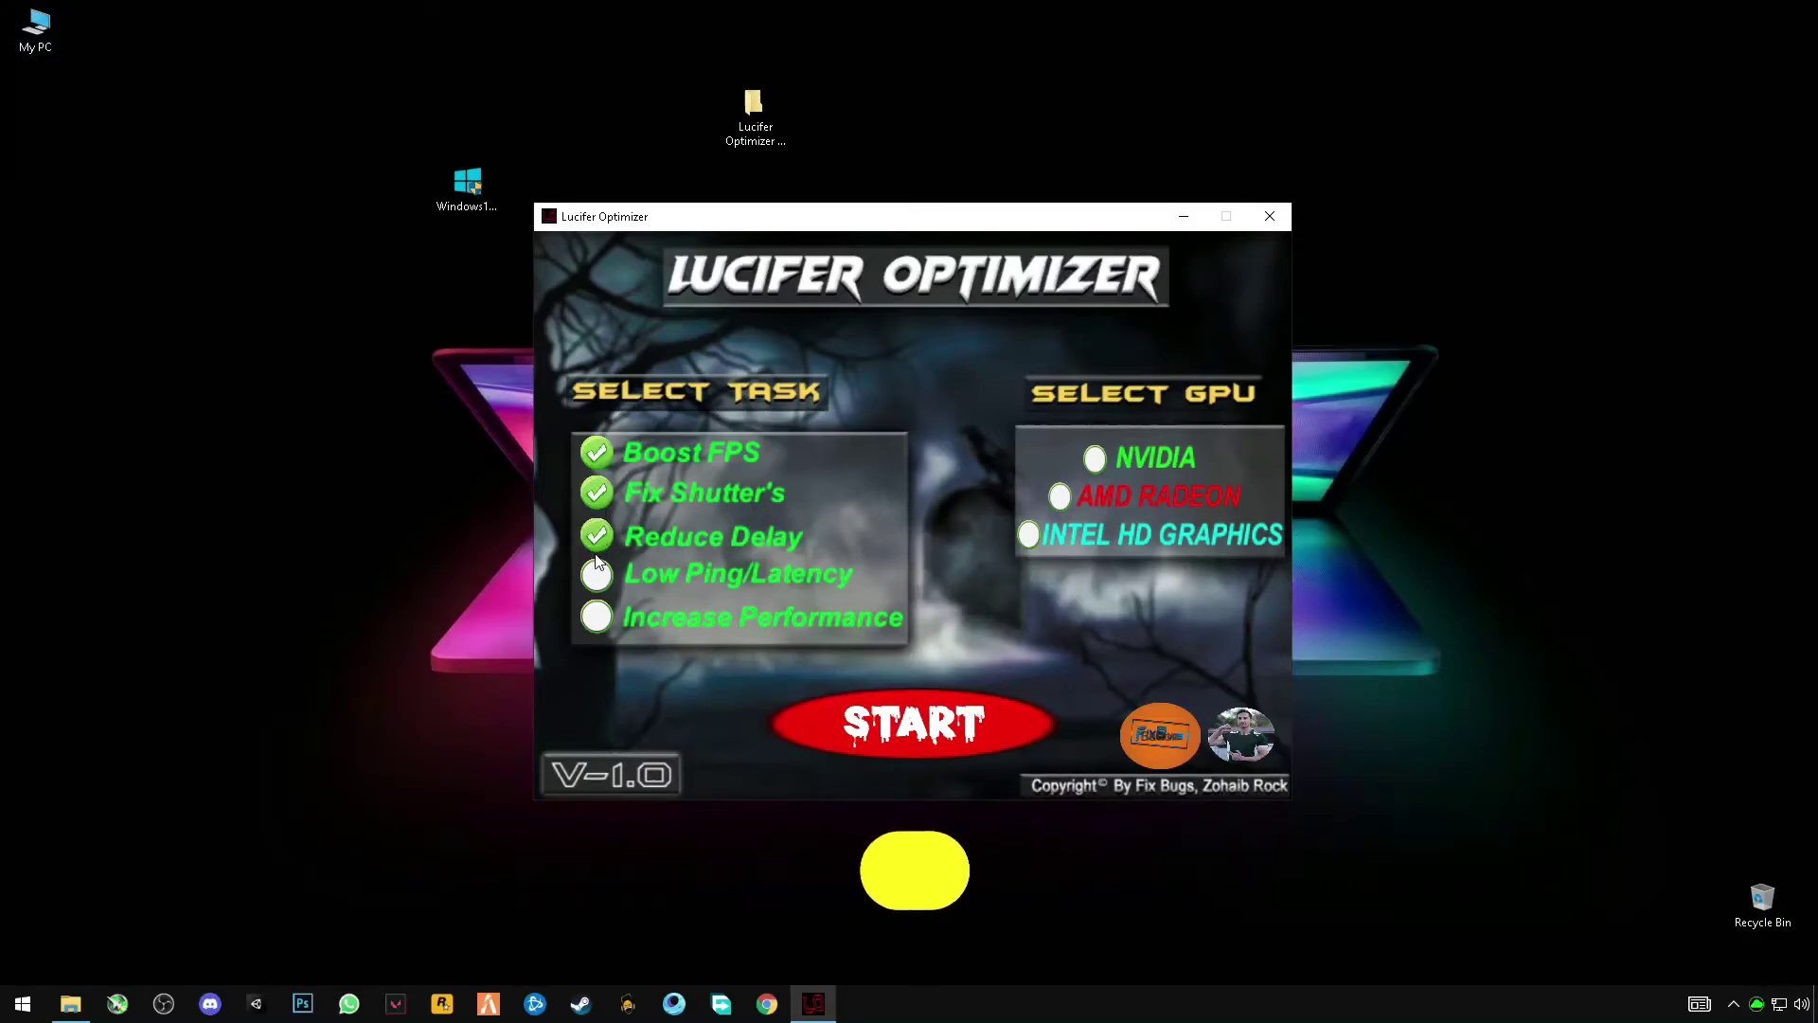
click(597, 574)
click(598, 615)
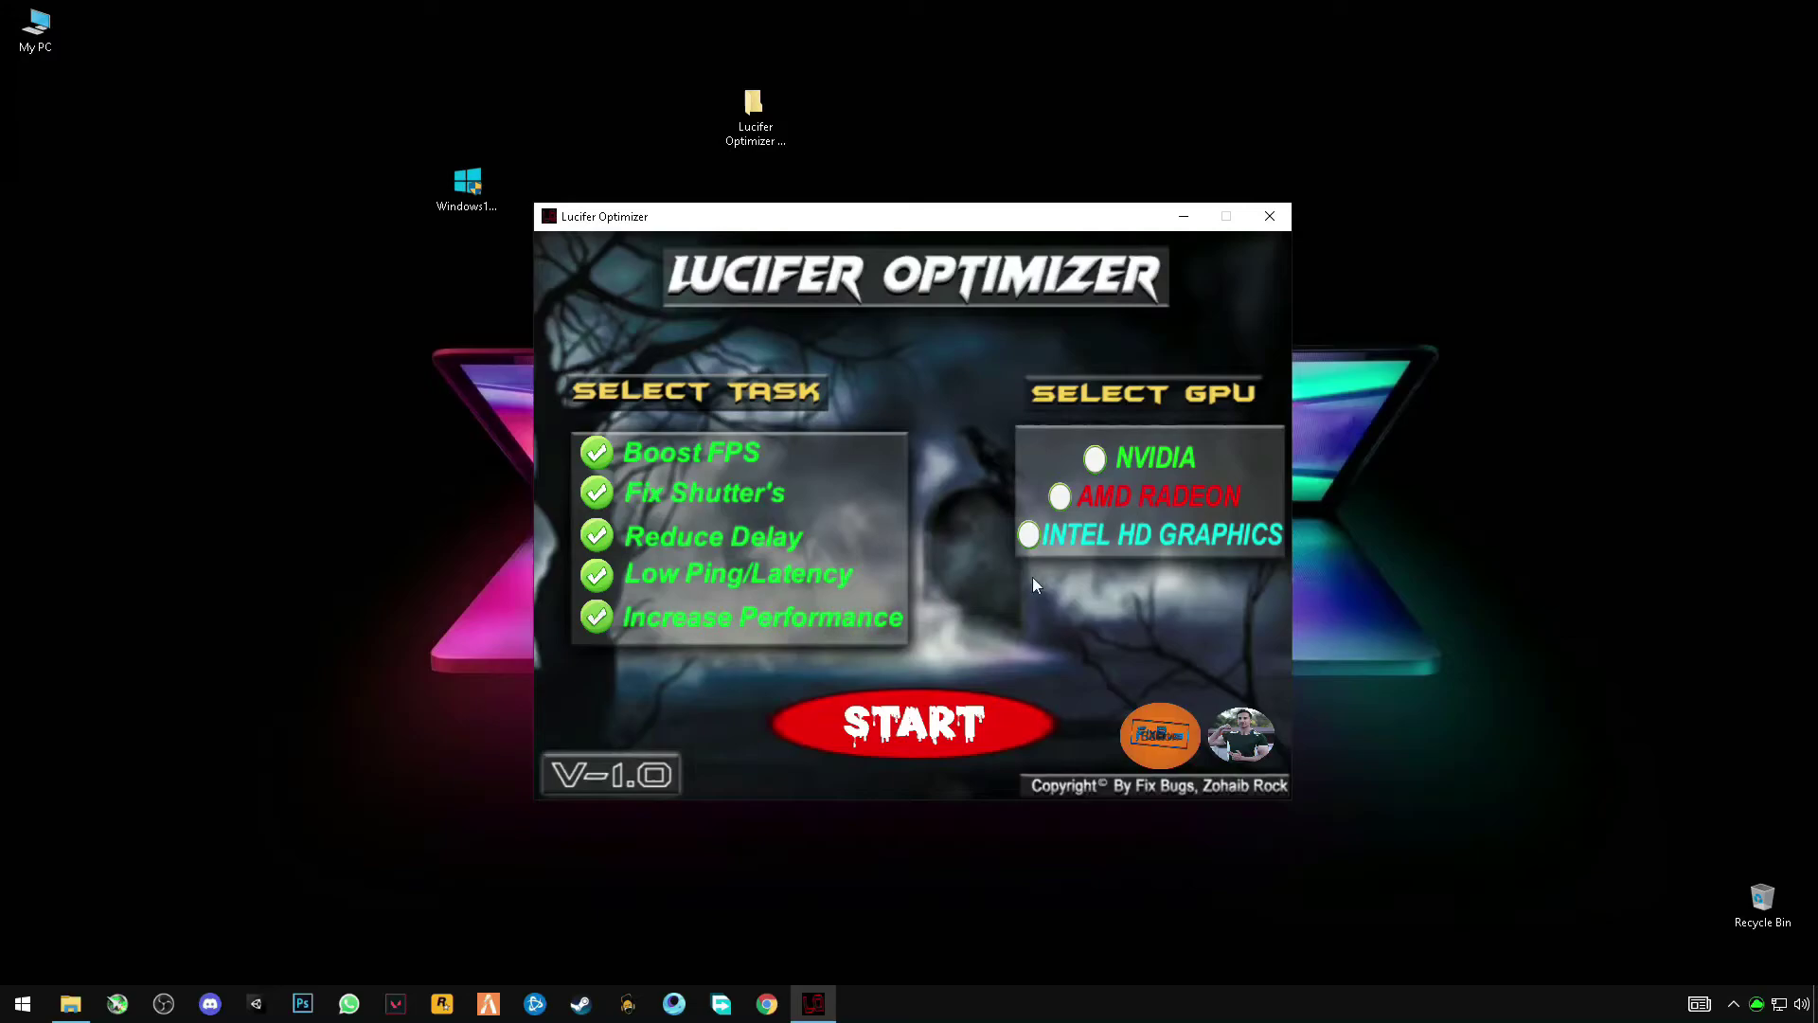
Check which graphics card is installed under the display adapters in Computer Management's Device Manager and close it.
right_click(3, 40)
click(45, 34)
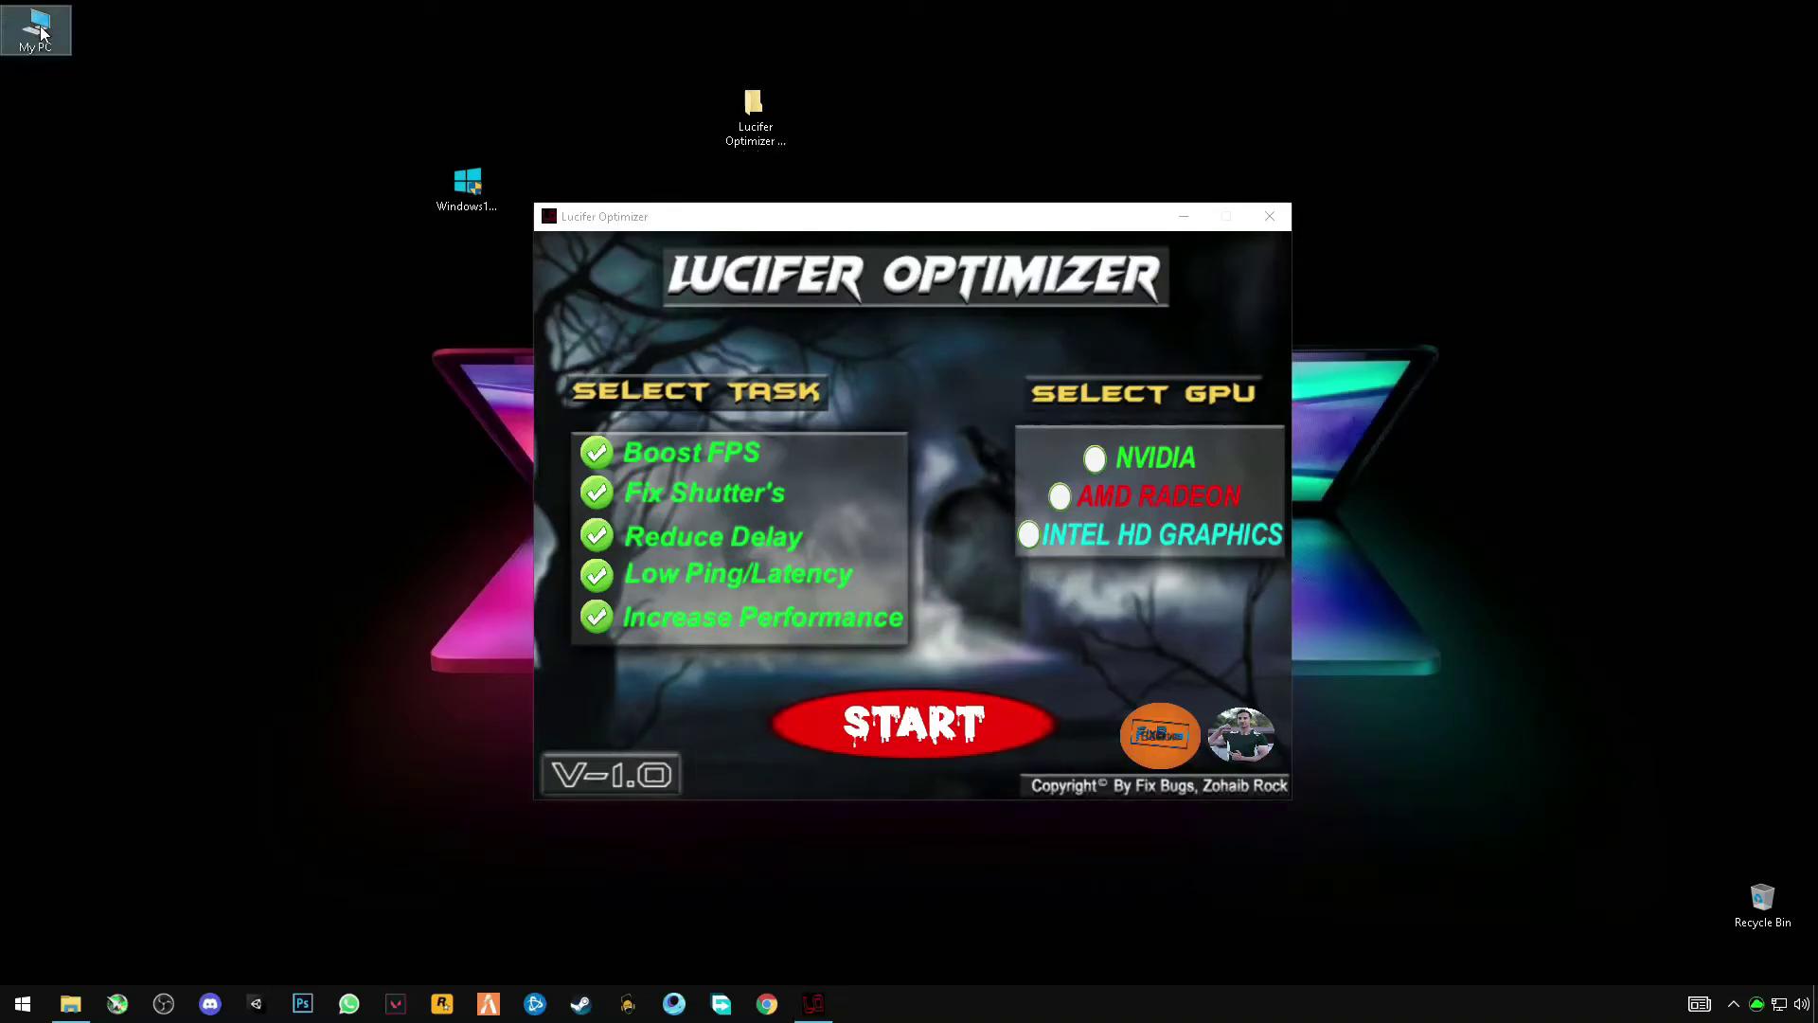
right_click(45, 34)
click(69, 88)
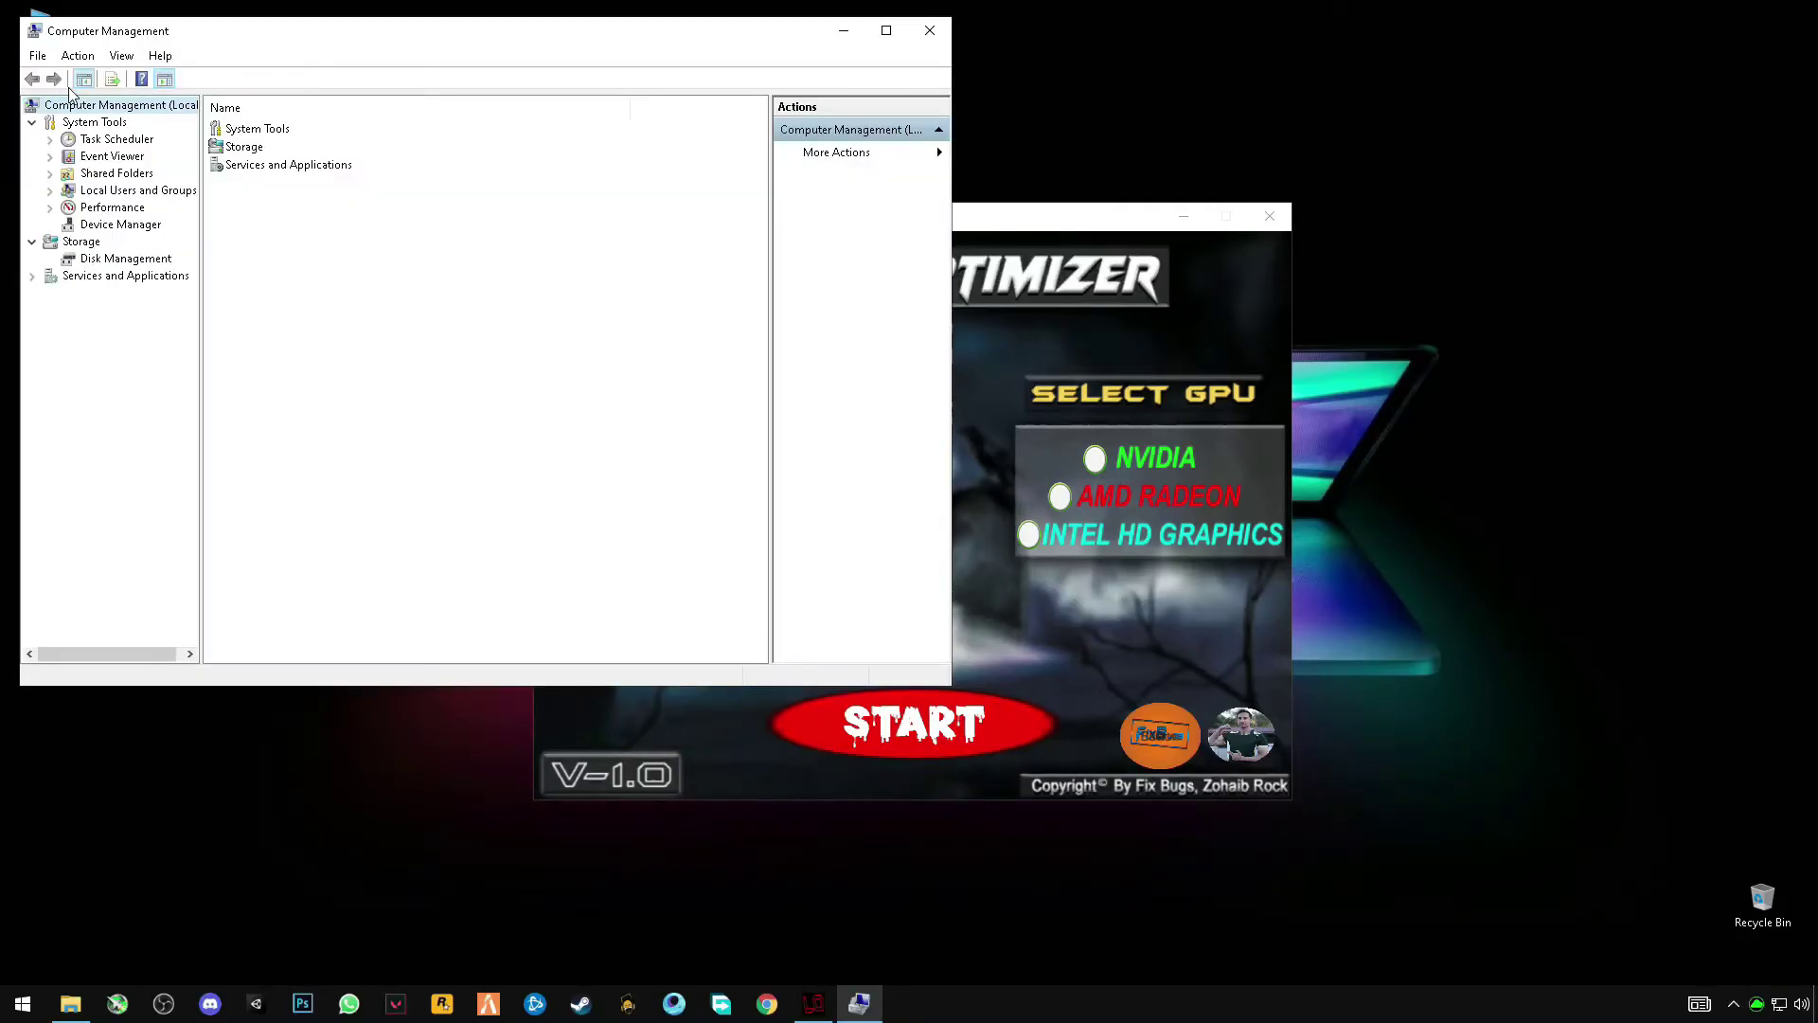
click(112, 223)
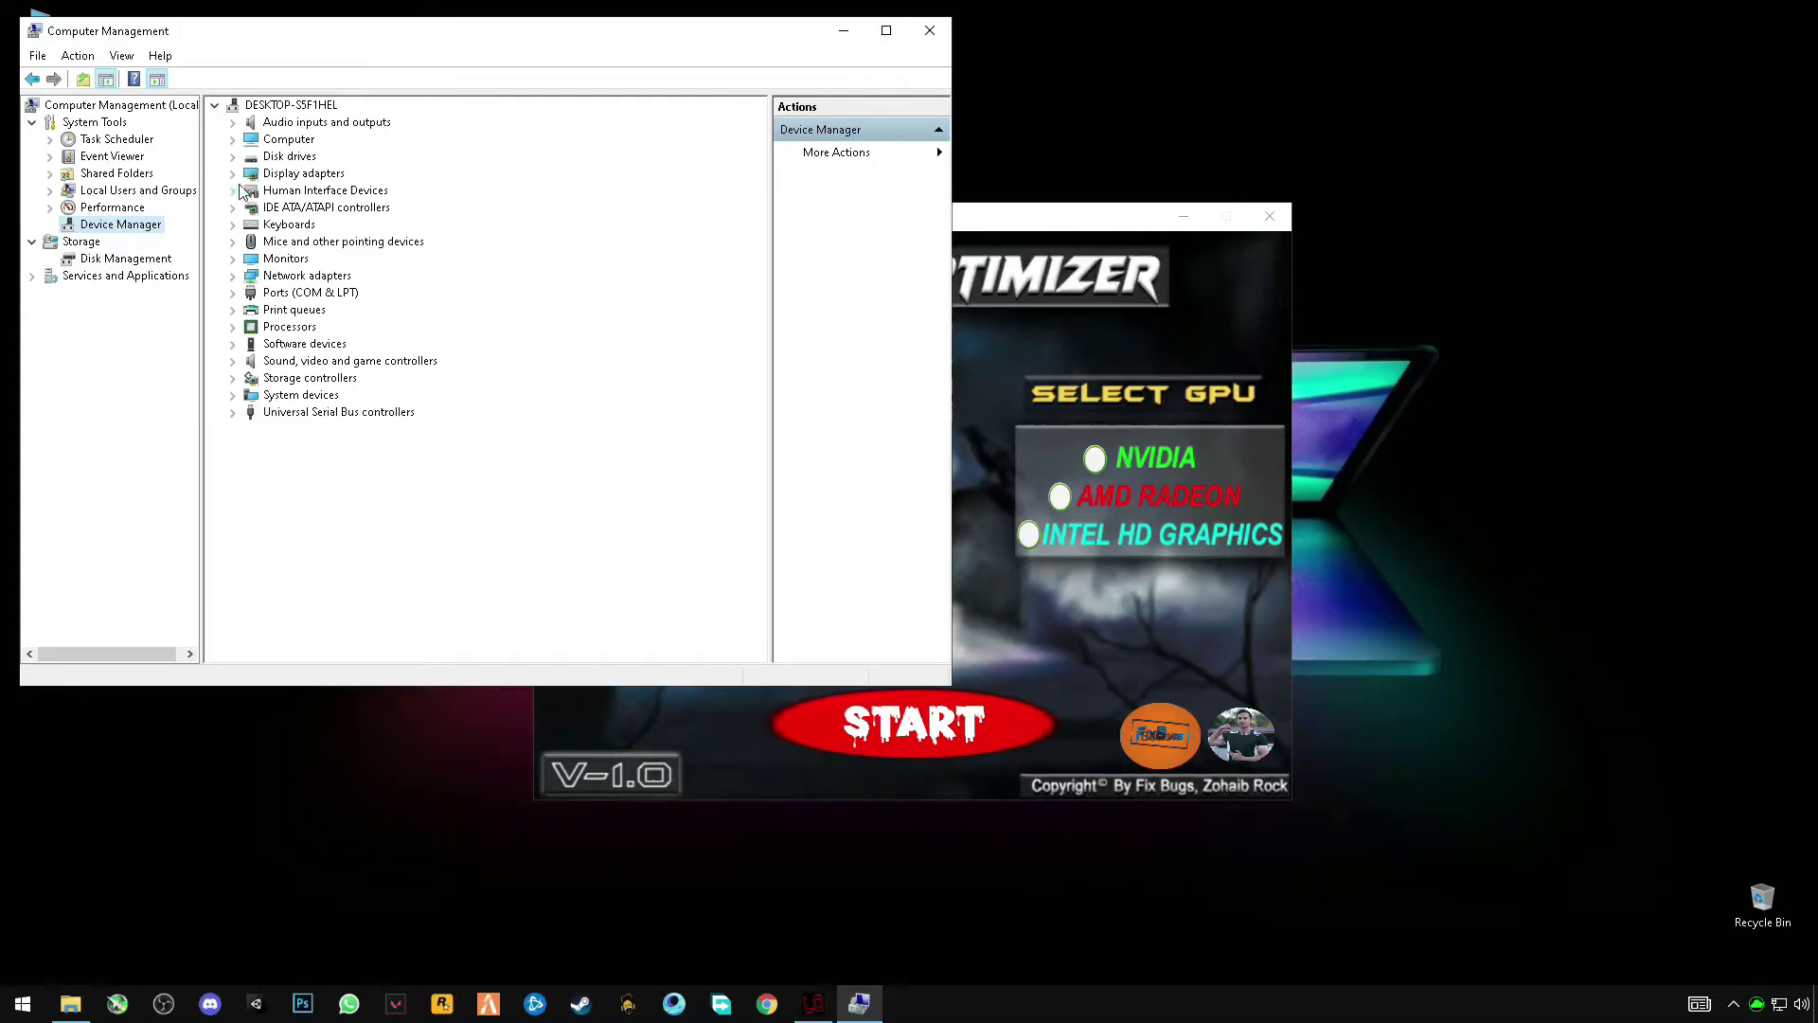
click(232, 175)
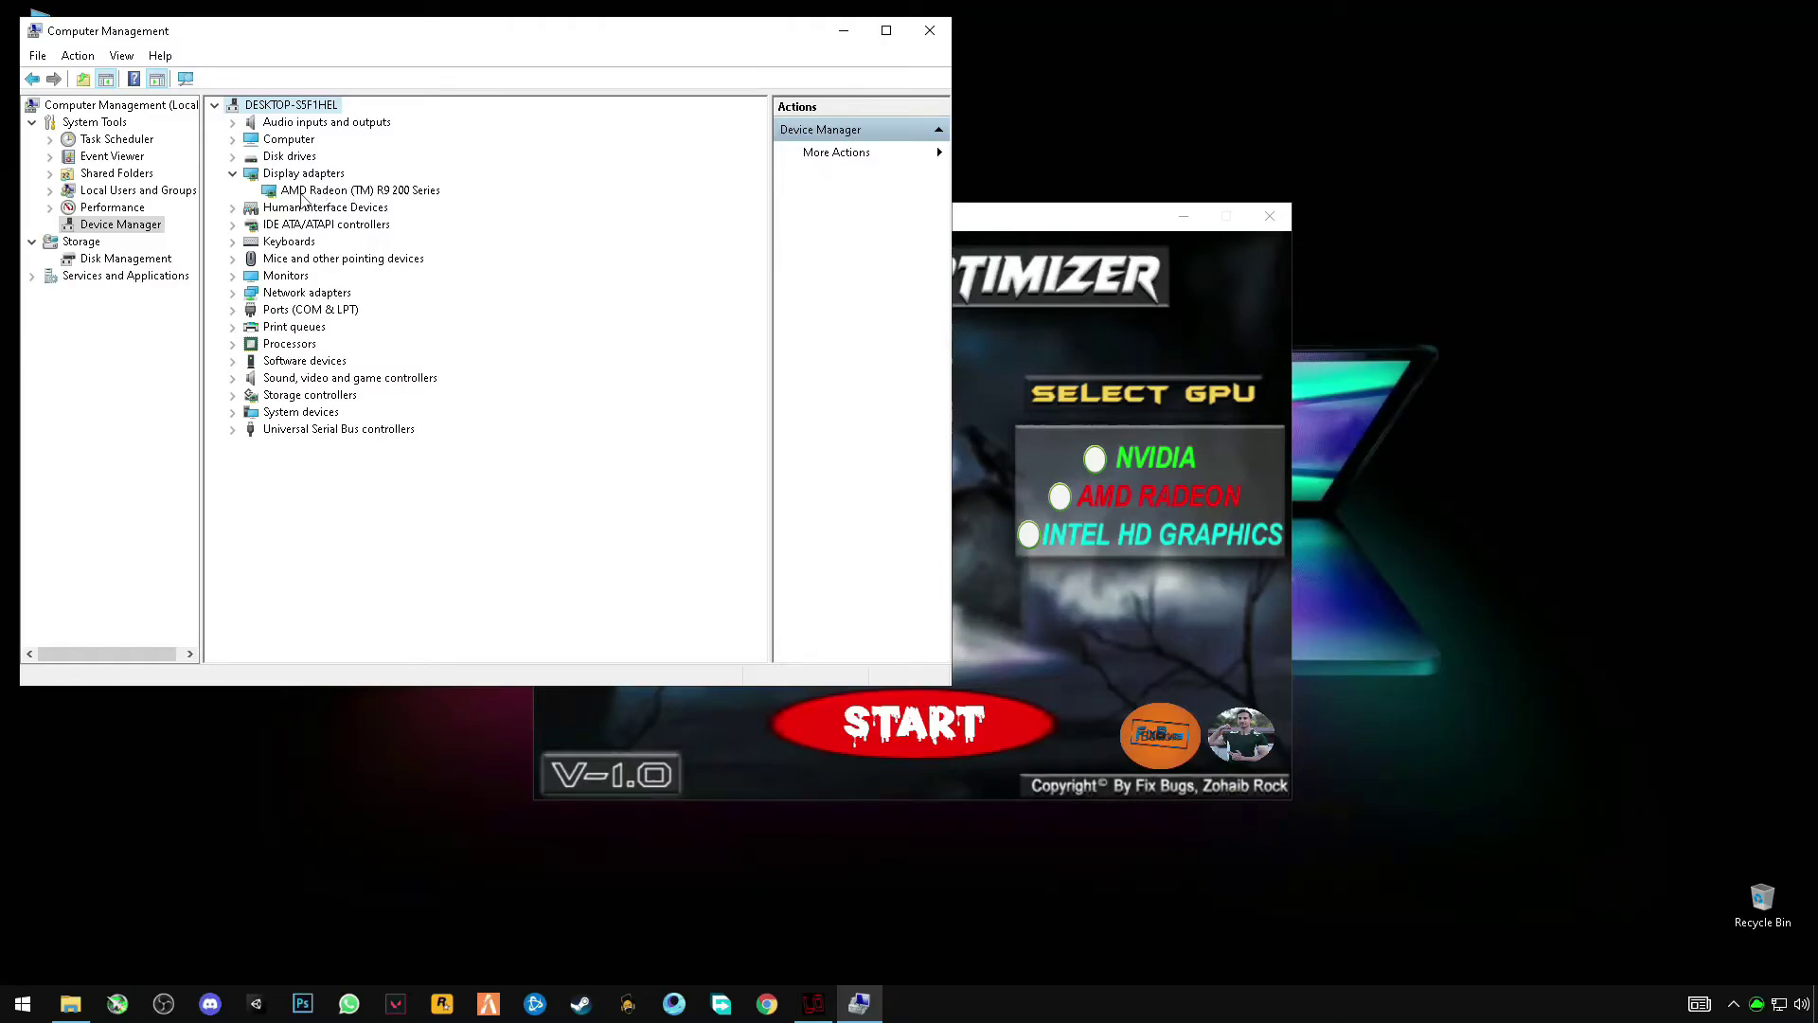
click(930, 29)
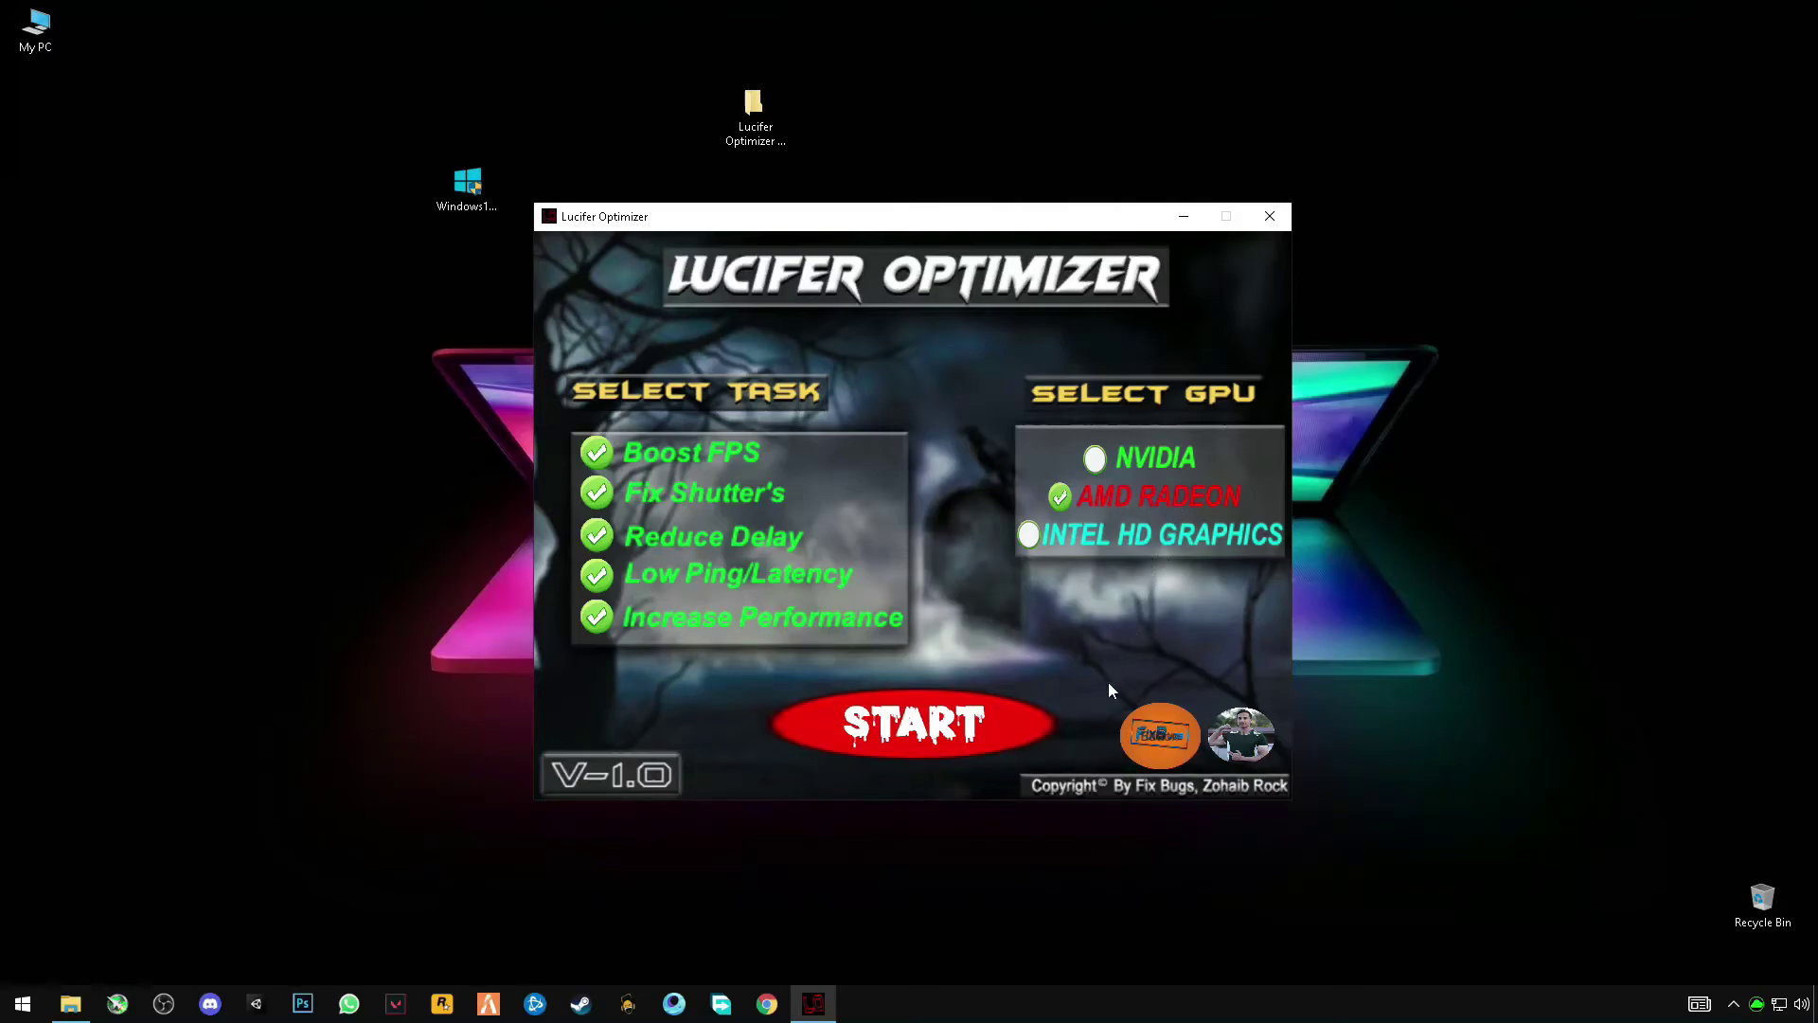
Run the optimization with AMD Radeon as the GPU, entering 1 in the console, and close Lucifer Optimizer once it completes.
click(931, 739)
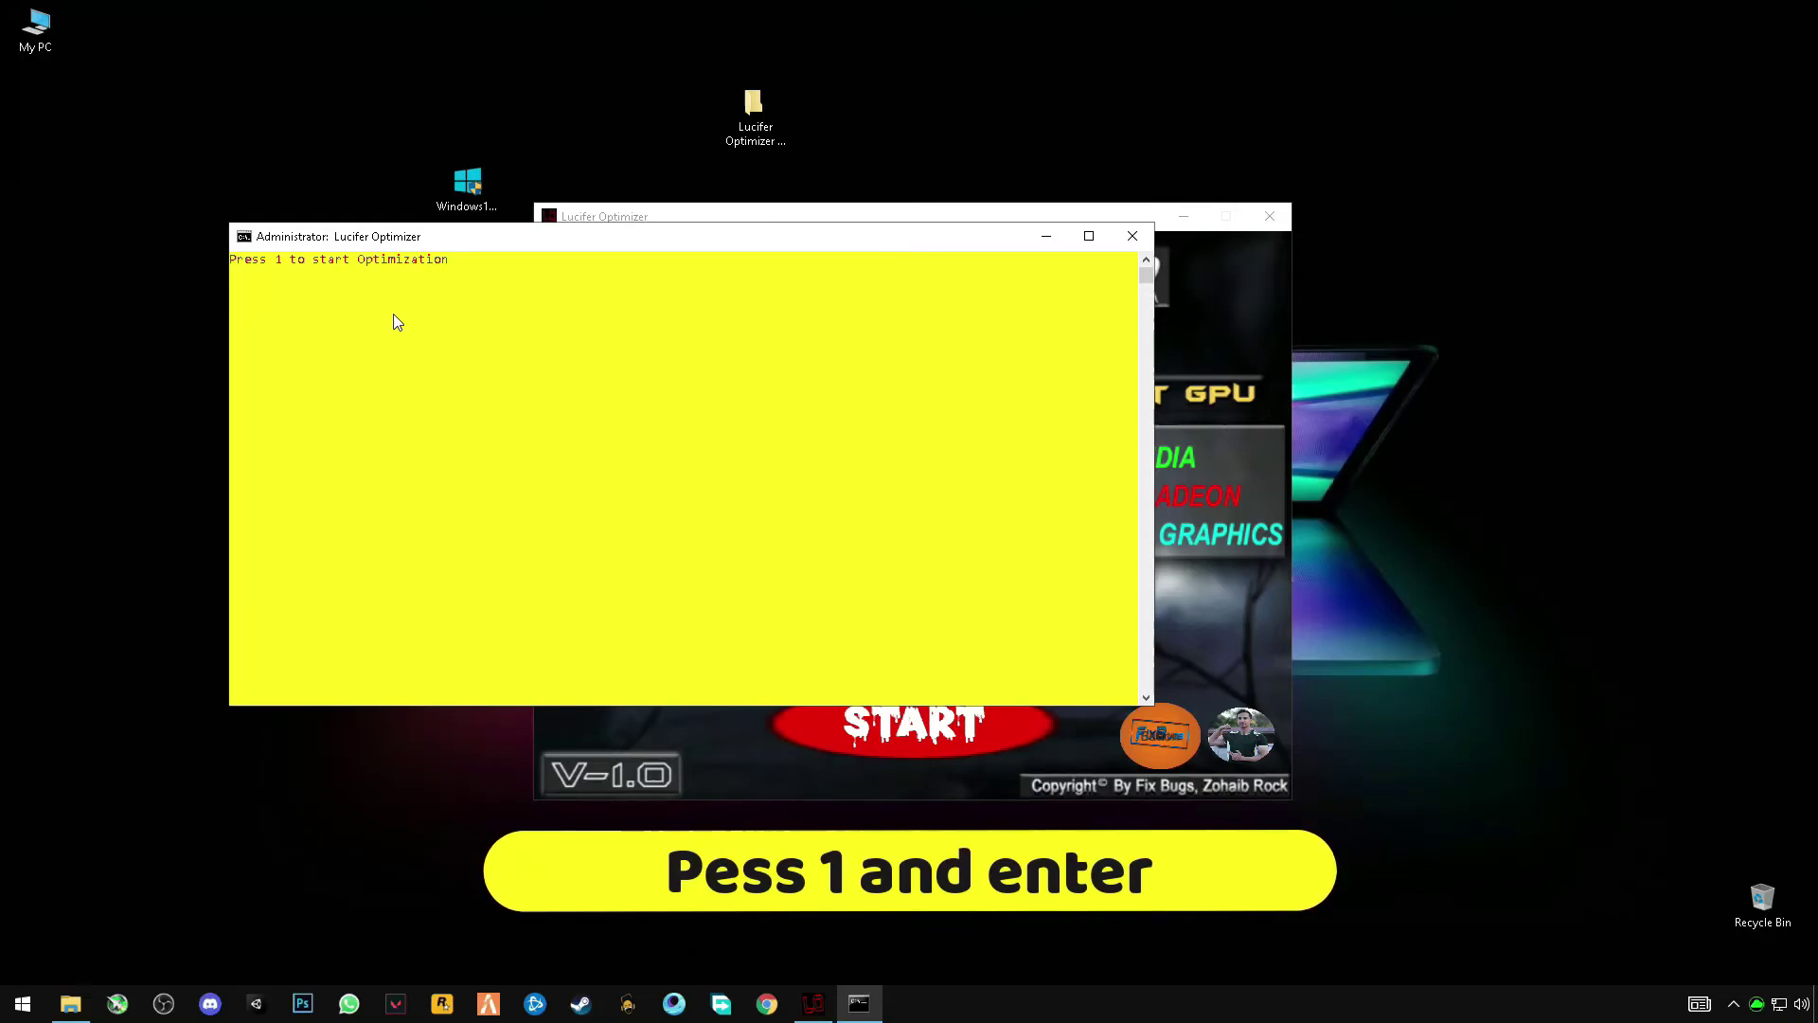
text(1)
key(Return)
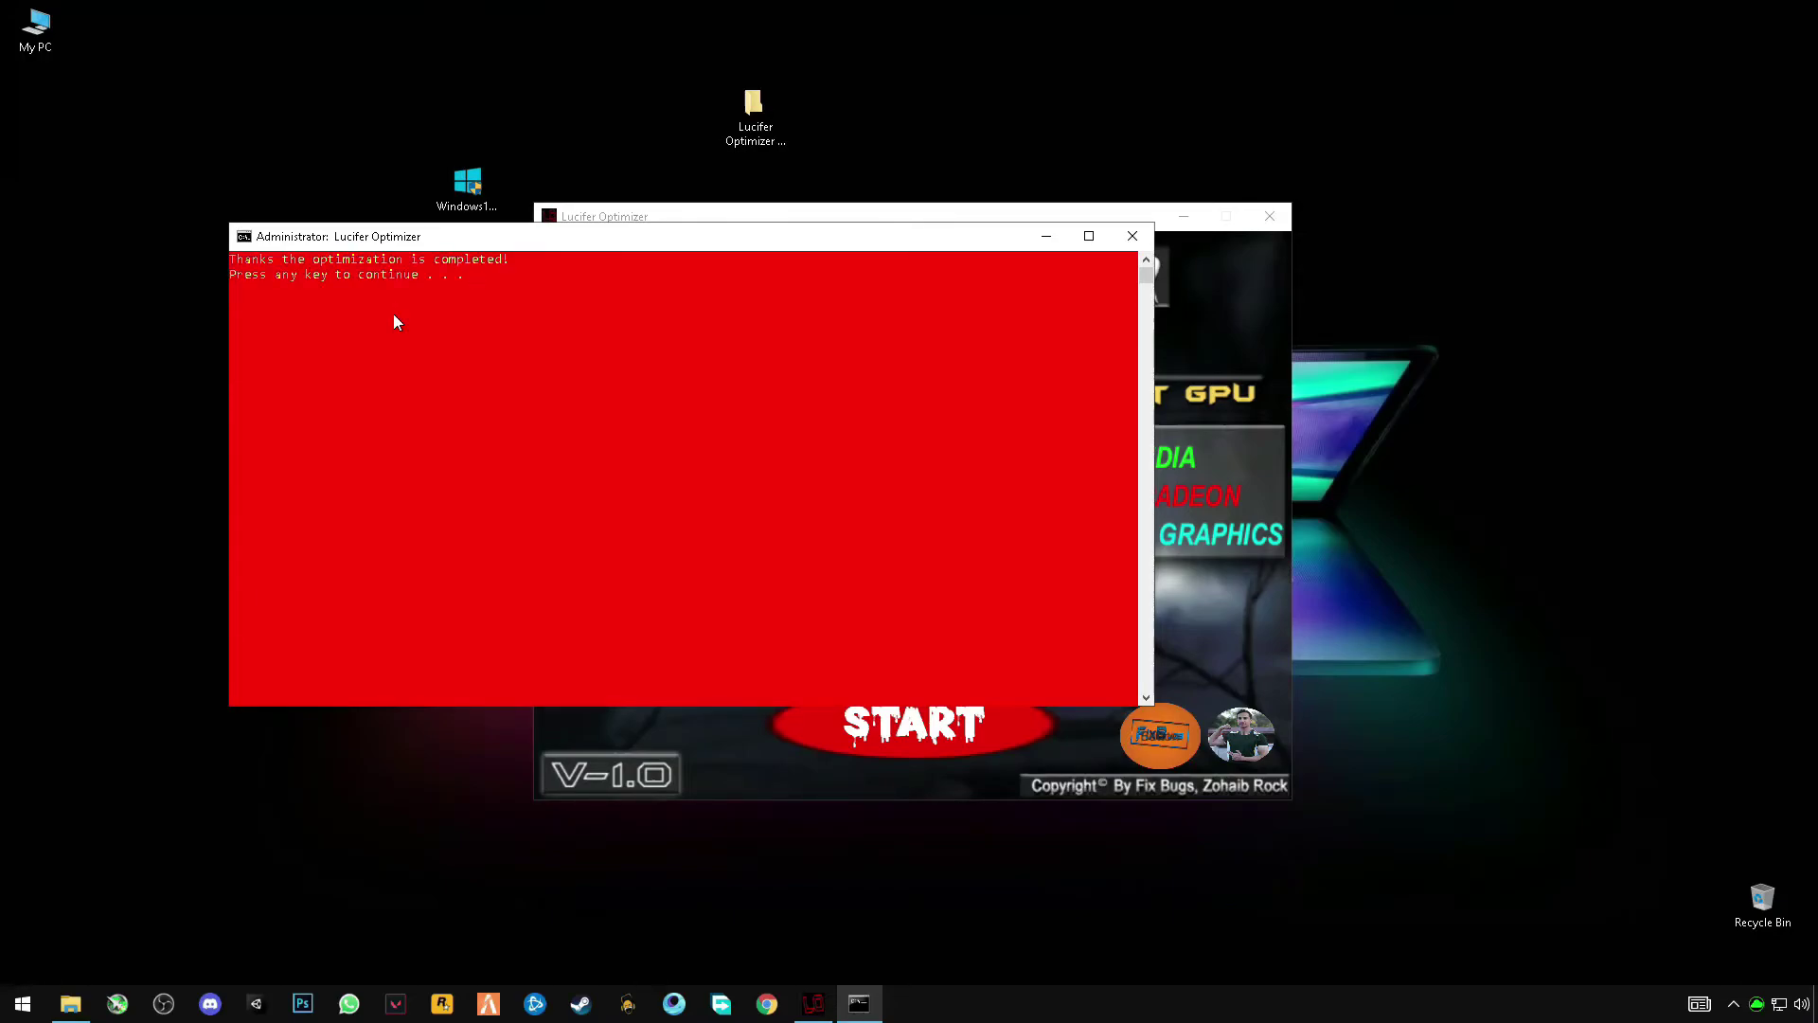
key(Return)
key(Return)
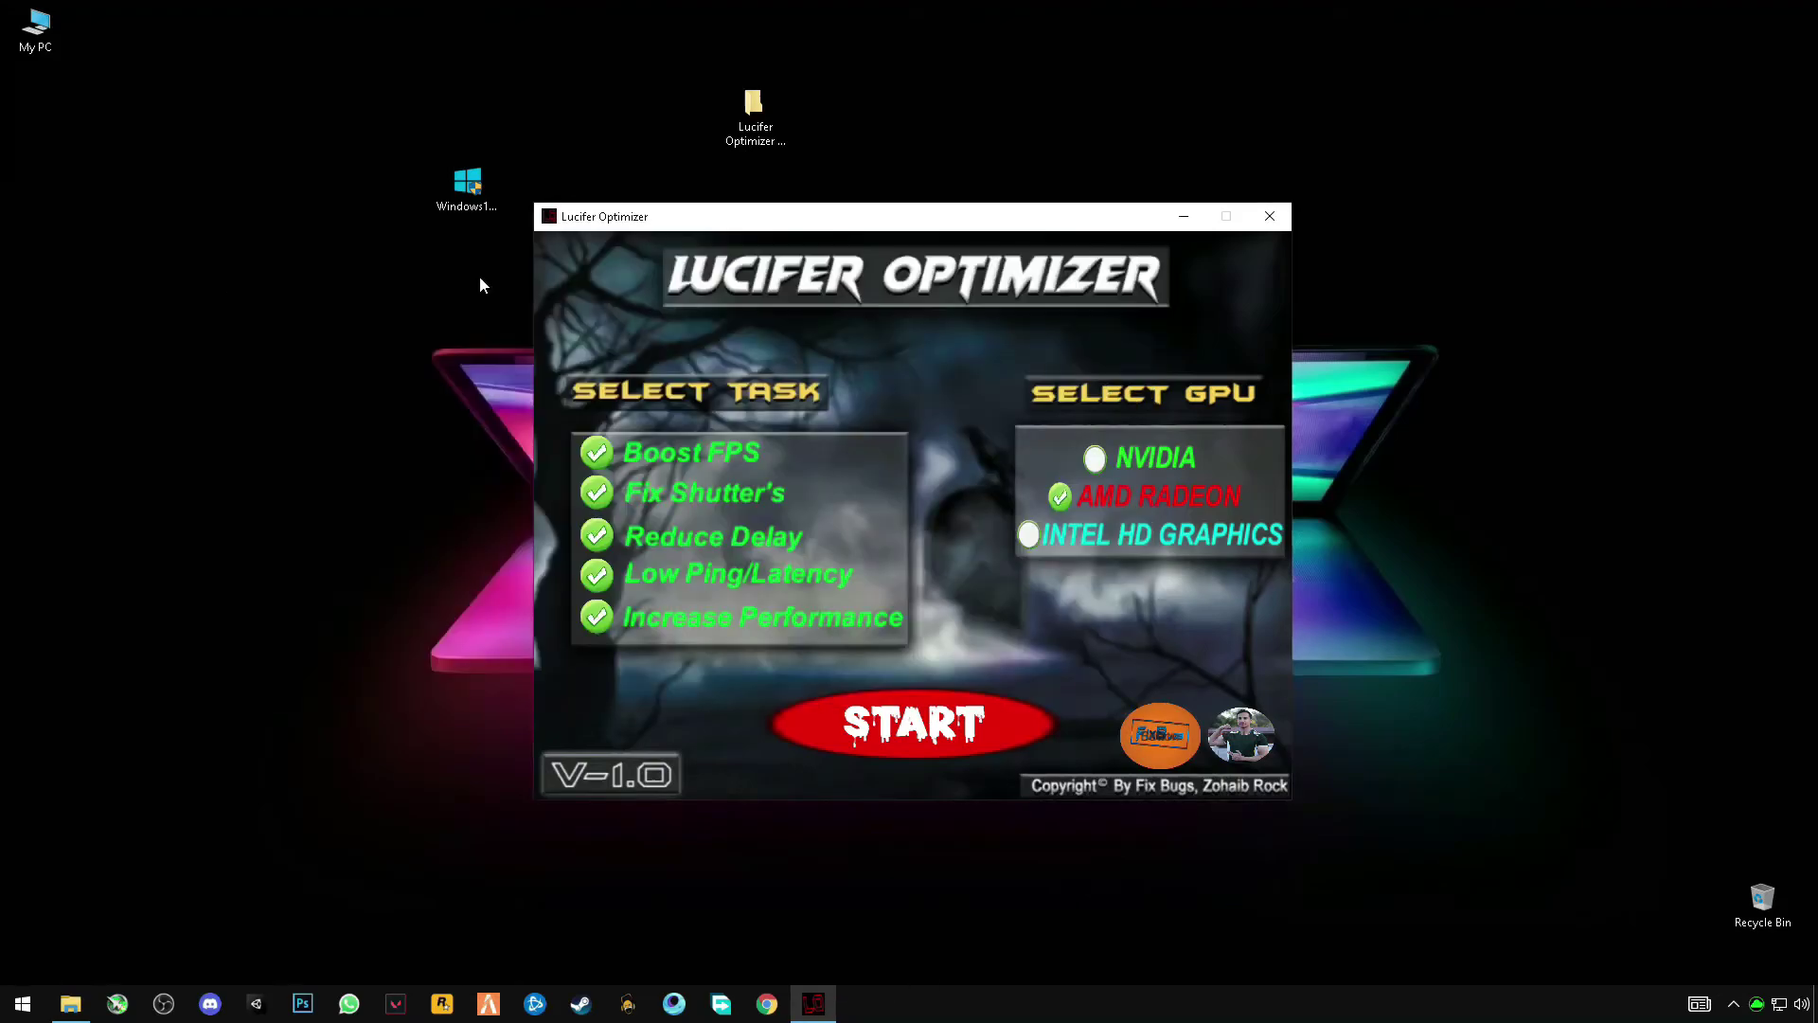
click(1271, 217)
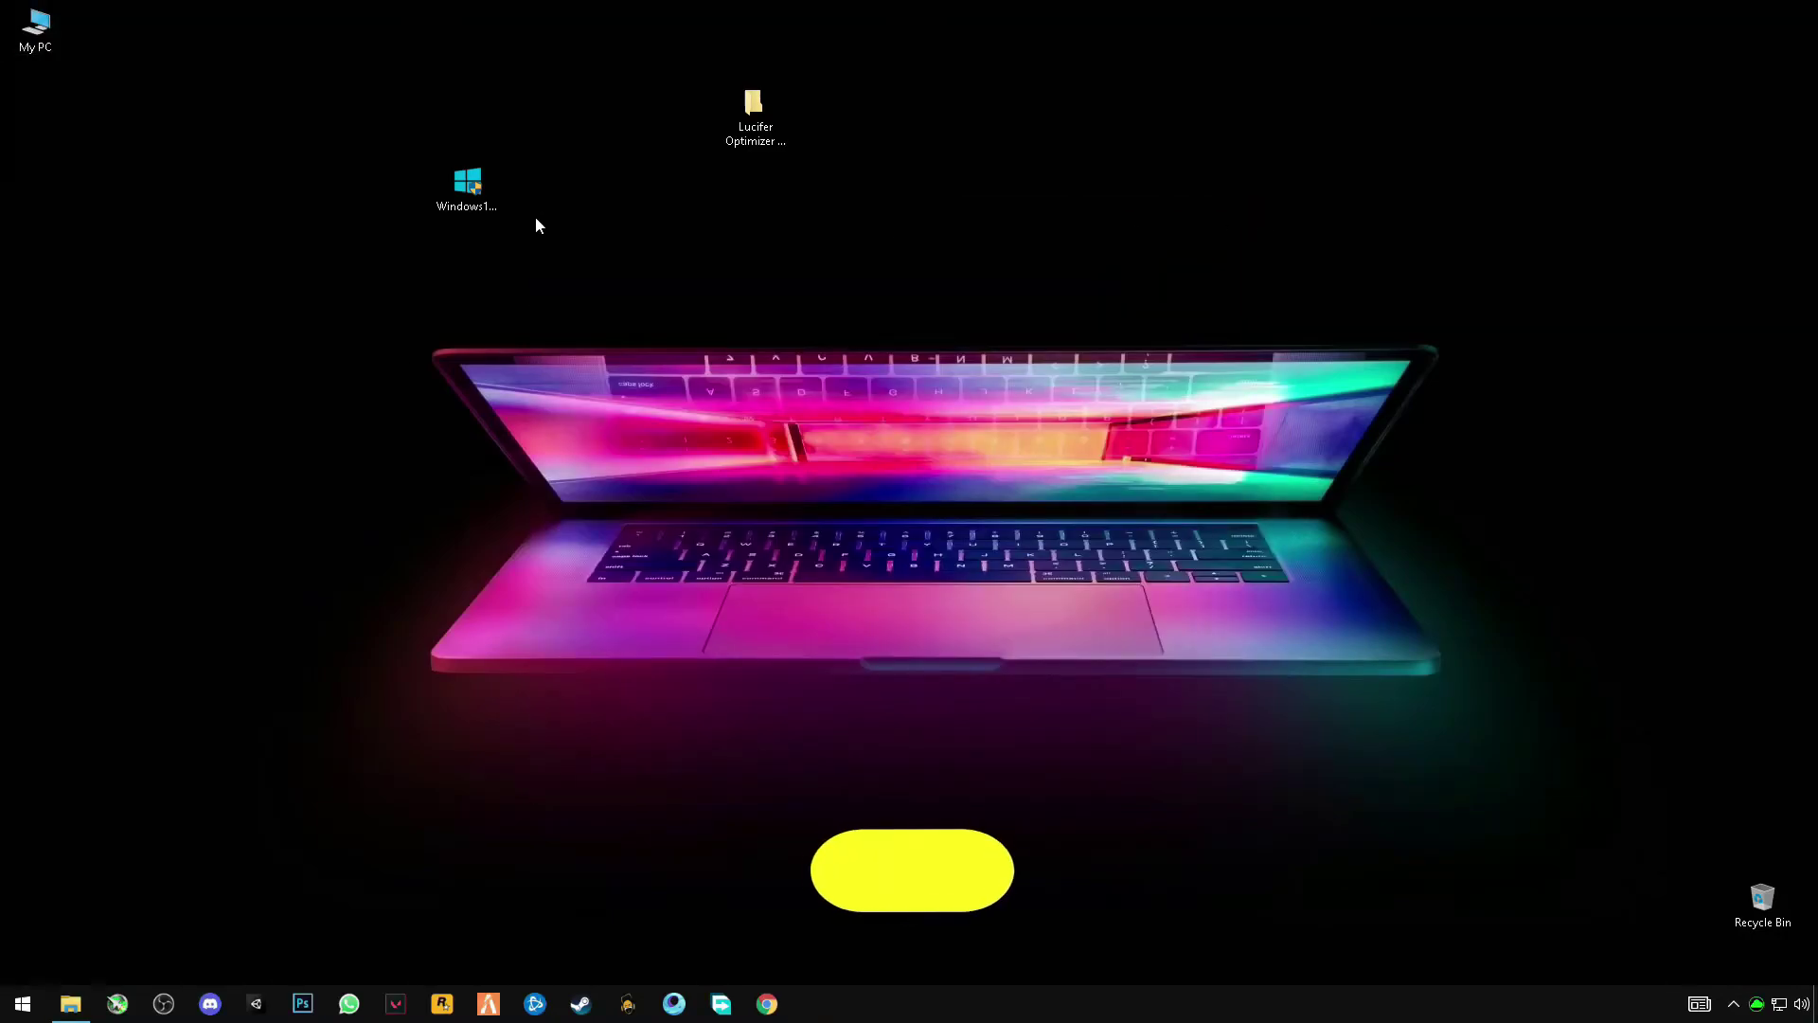
Run Windows10Upgrade9252 as administrator, allow it to make changes, and dismiss the Windows 10 Update Assistant window.
right_click(478, 193)
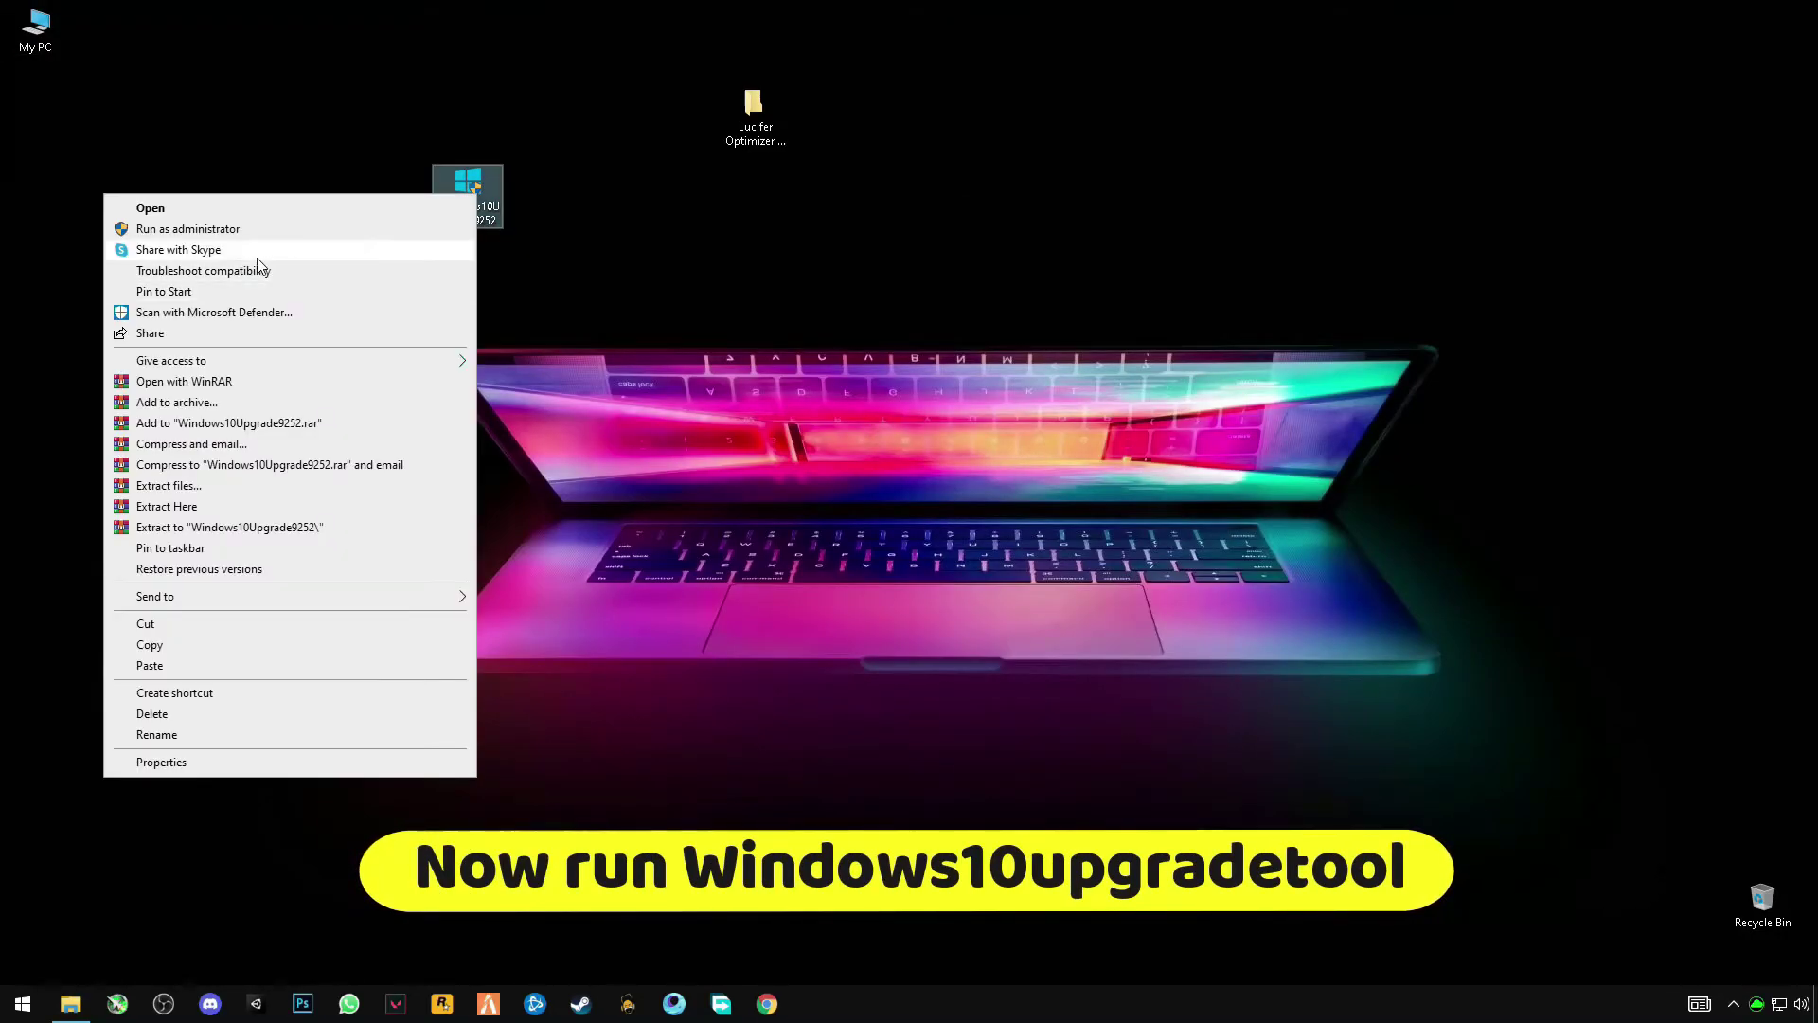
click(426, 229)
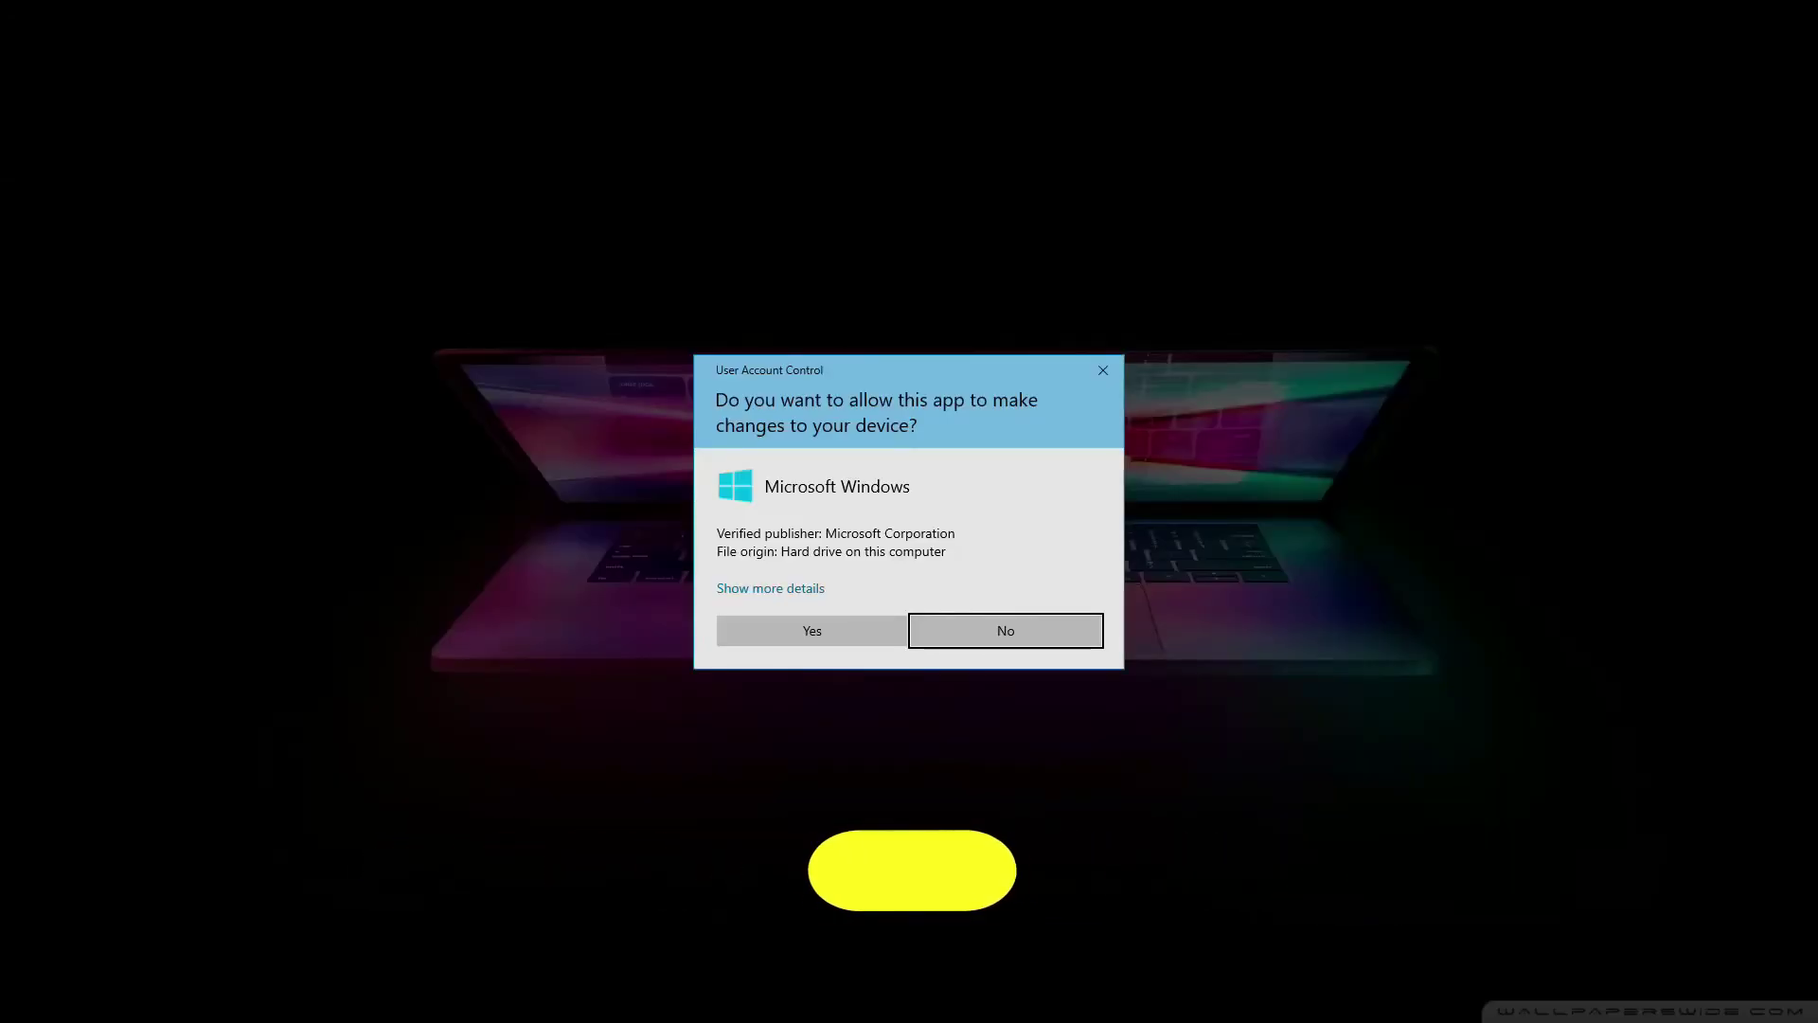
click(816, 639)
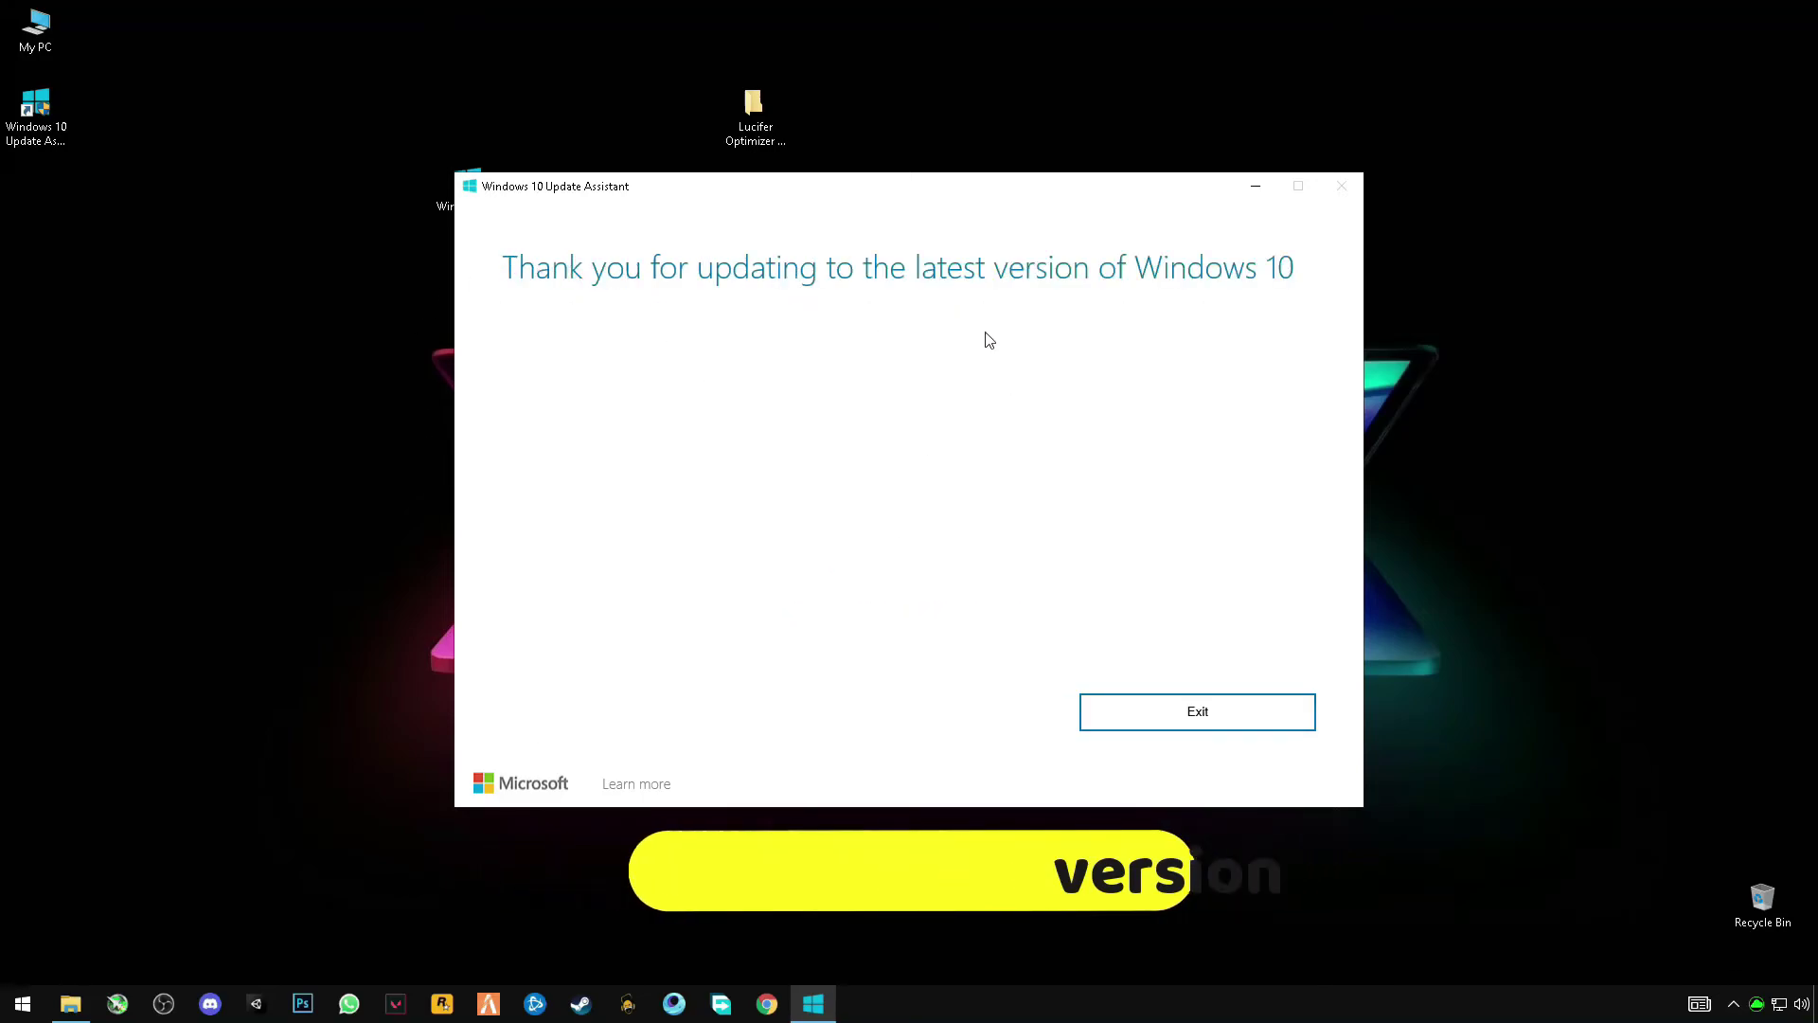
click(1256, 188)
Check the Windows edition, version and installation date on the system's About page and close Settings.
right_click(1137, 270)
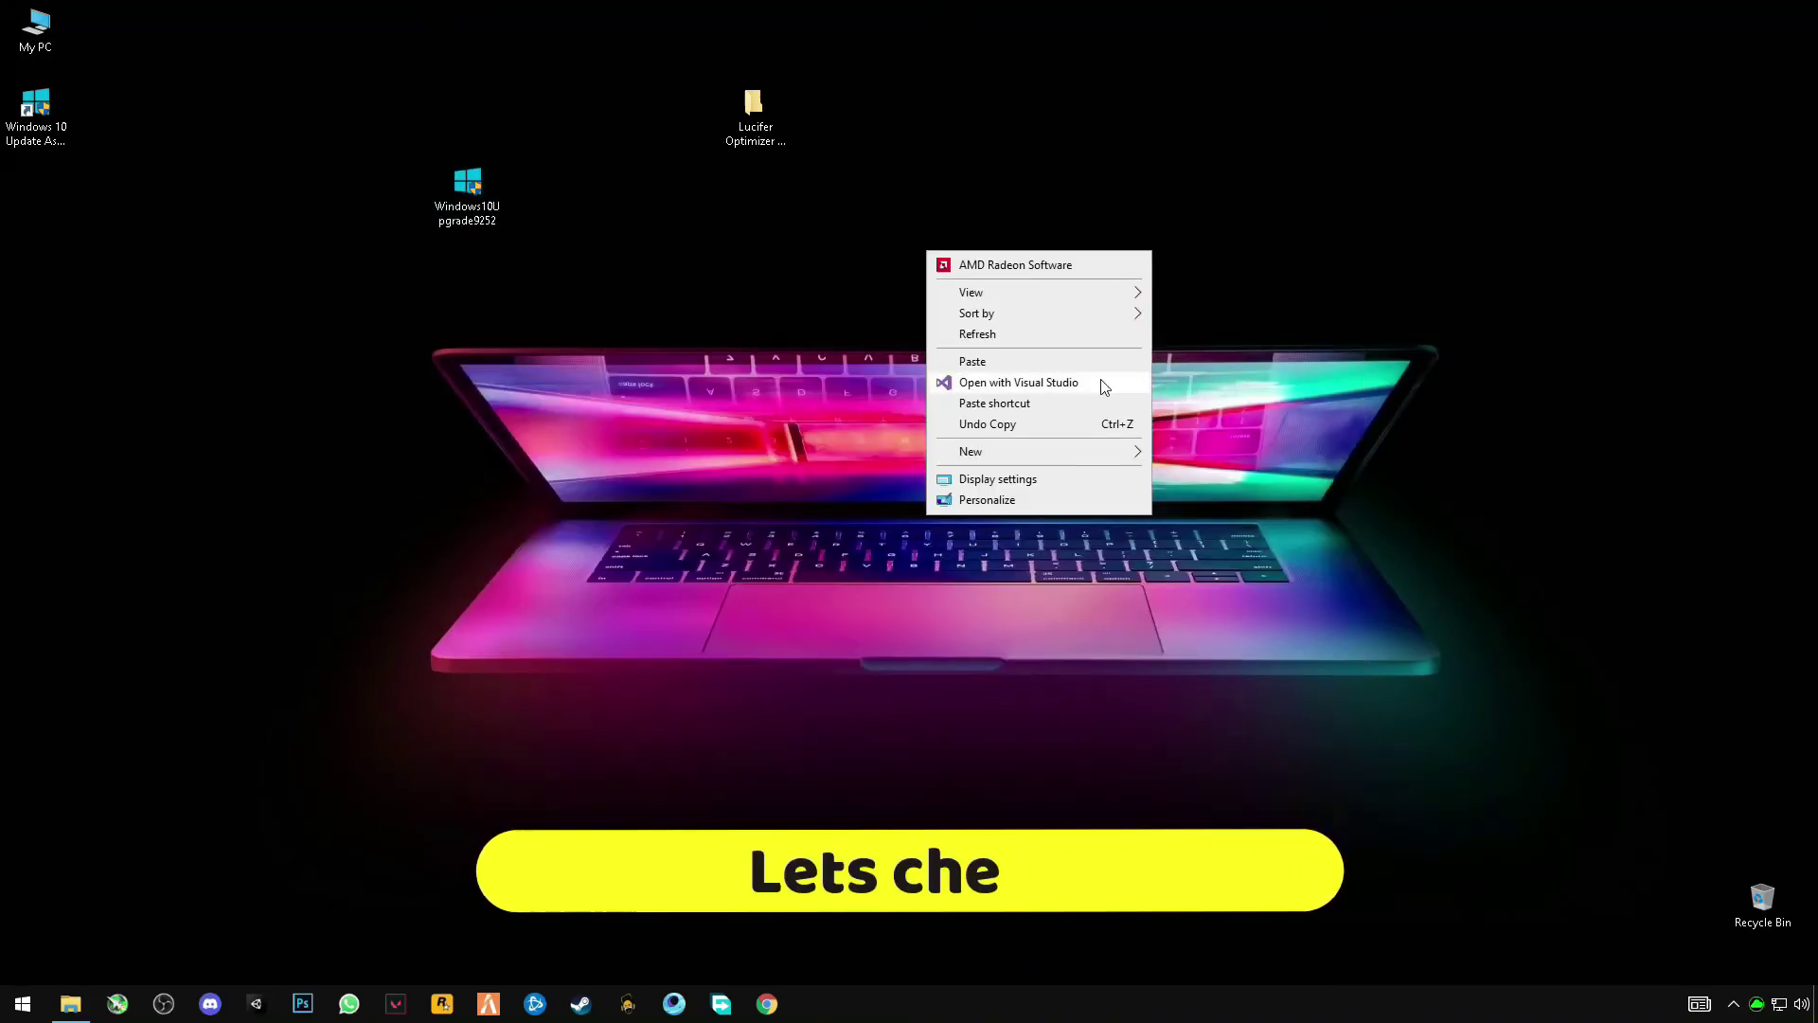
click(1026, 481)
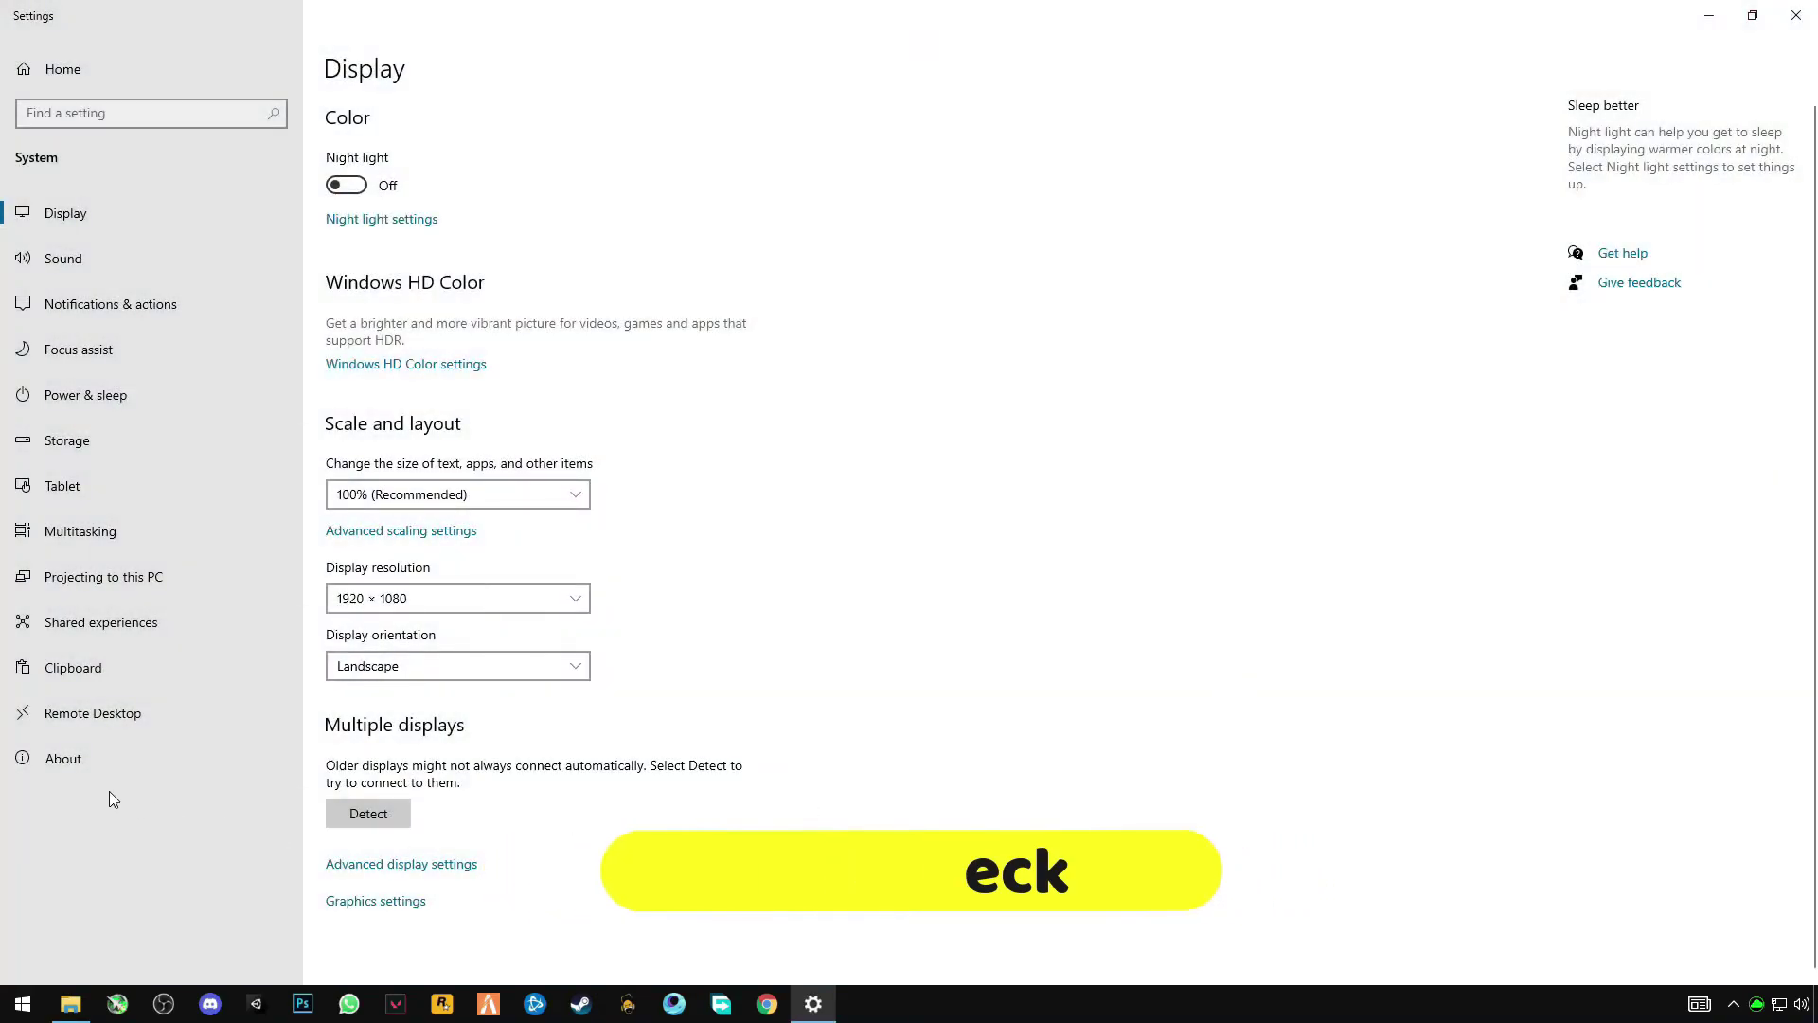
click(93, 757)
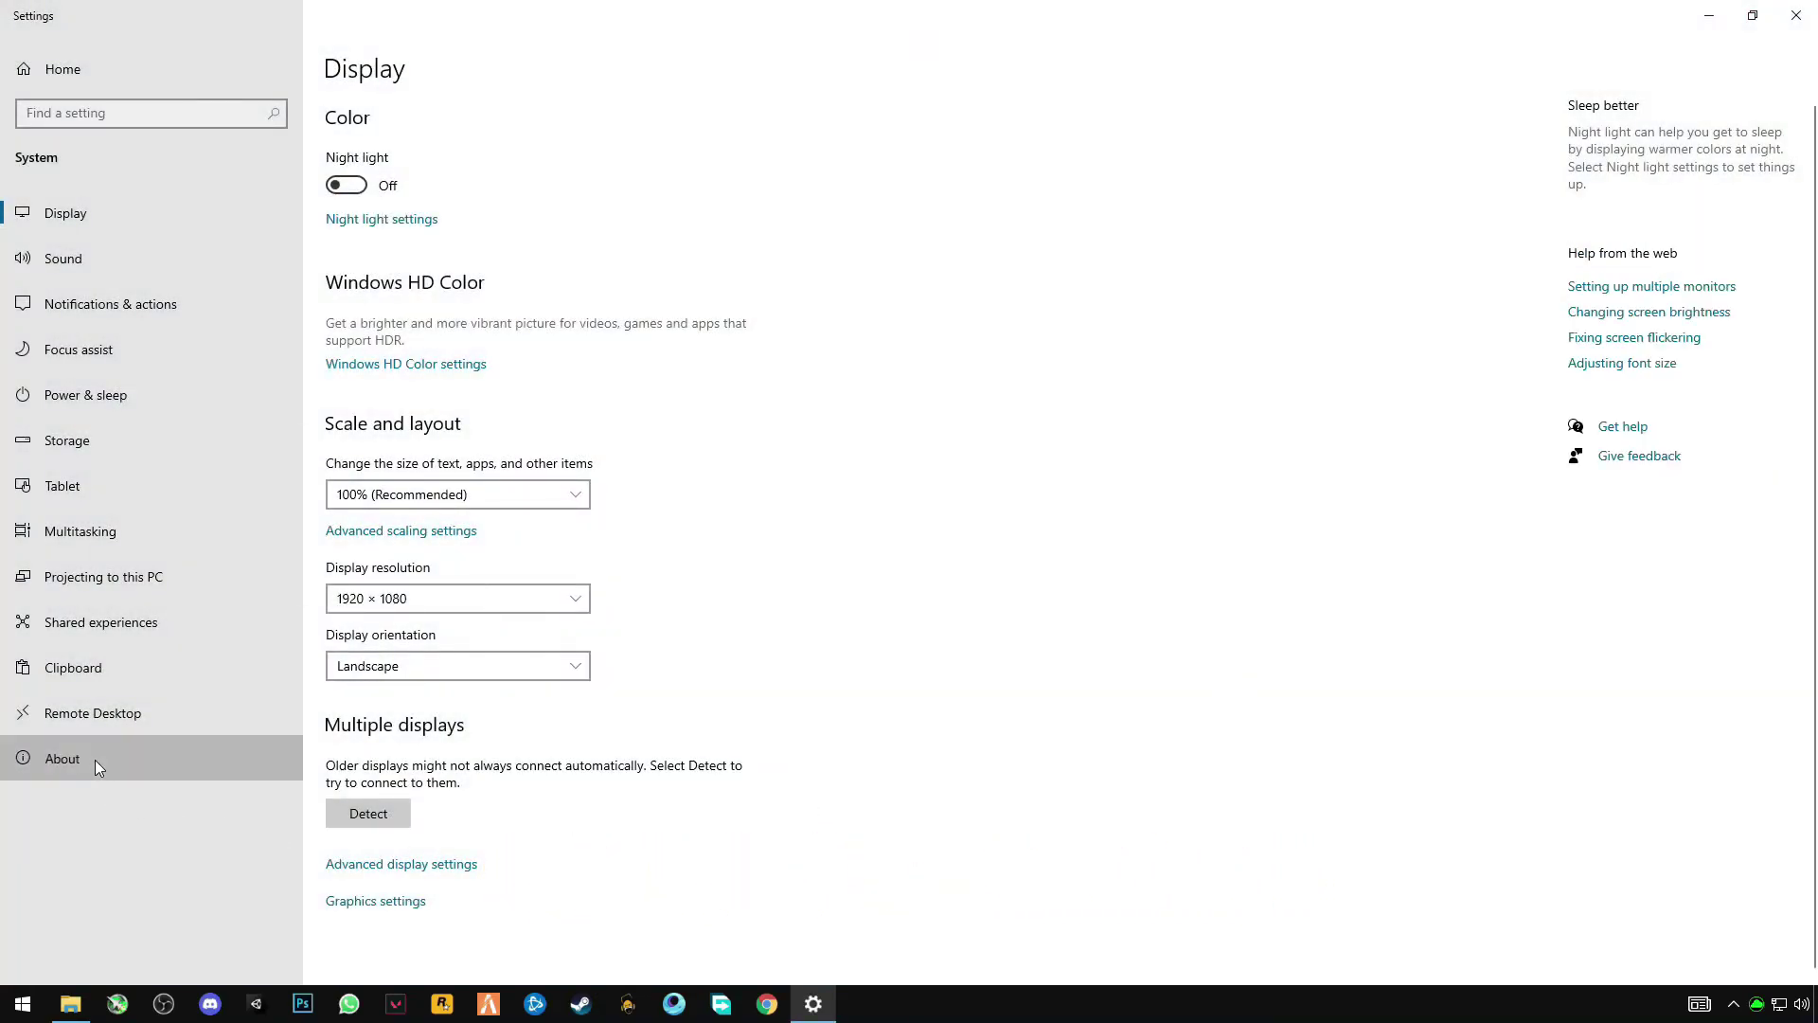
drag(531, 597, 353, 598)
click(497, 603)
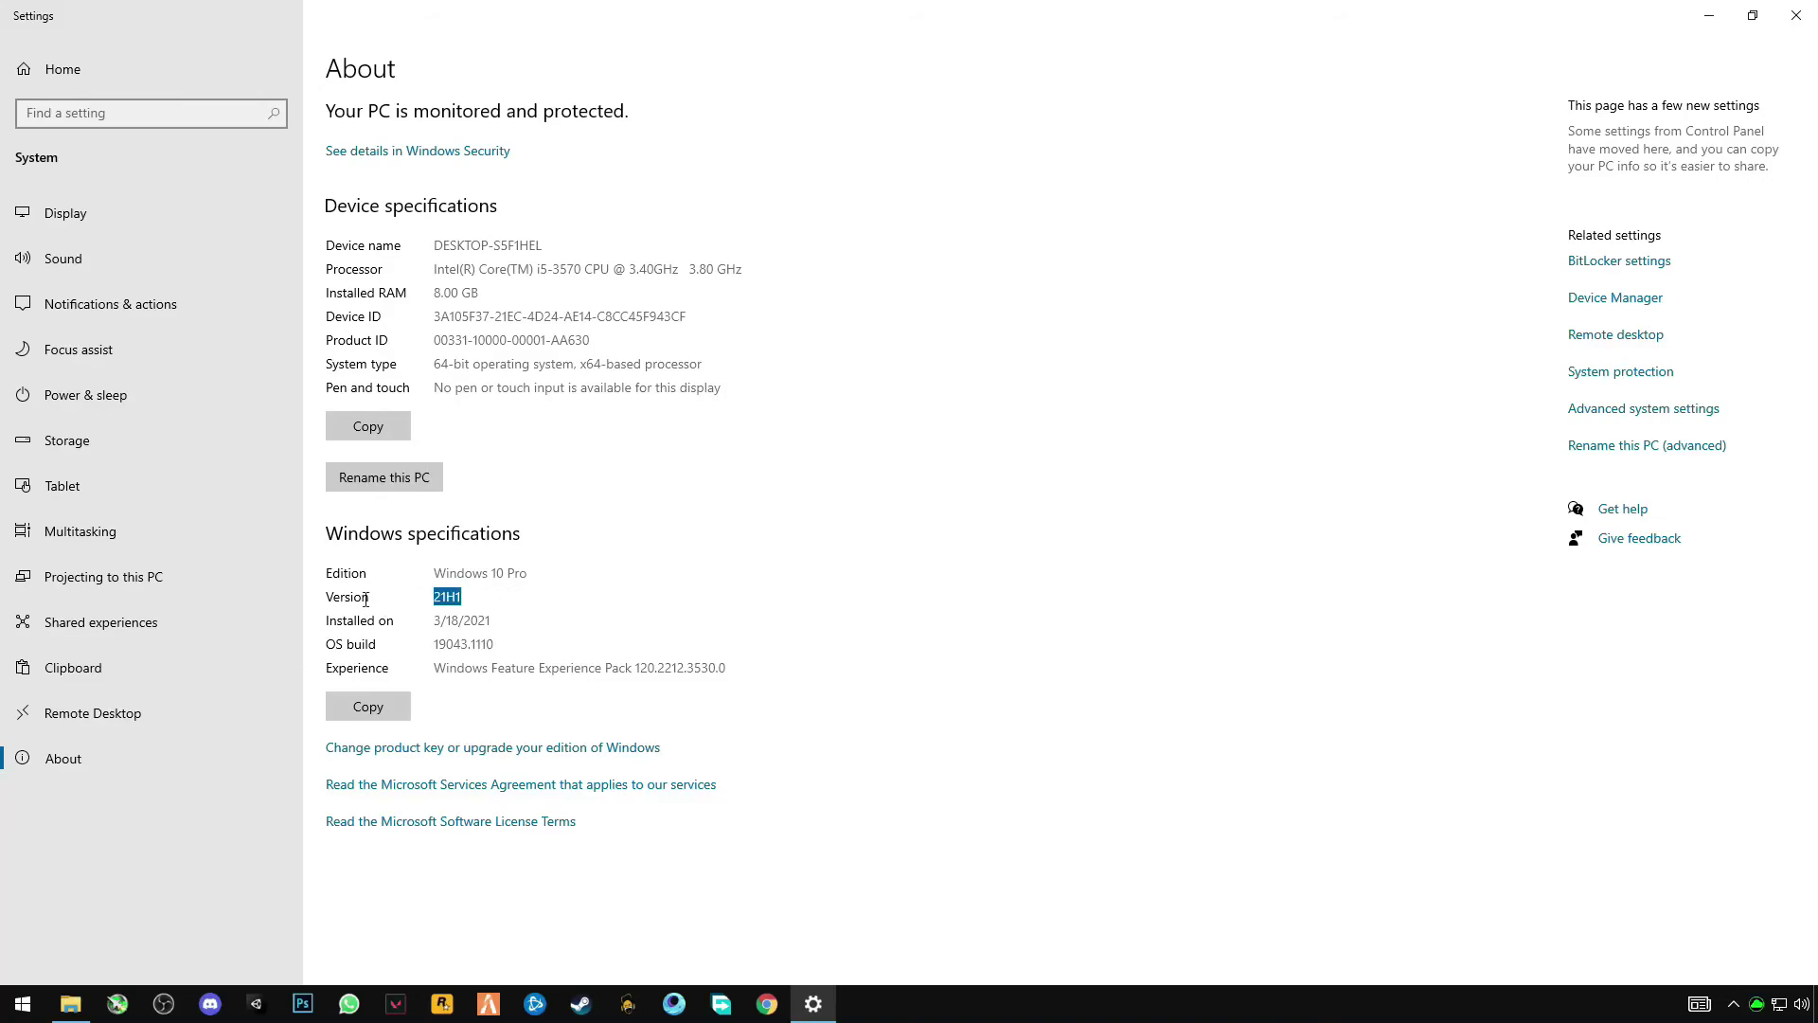
click(528, 572)
drag(528, 573, 431, 598)
click(585, 601)
drag(645, 600, 409, 624)
click(615, 626)
click(1797, 15)
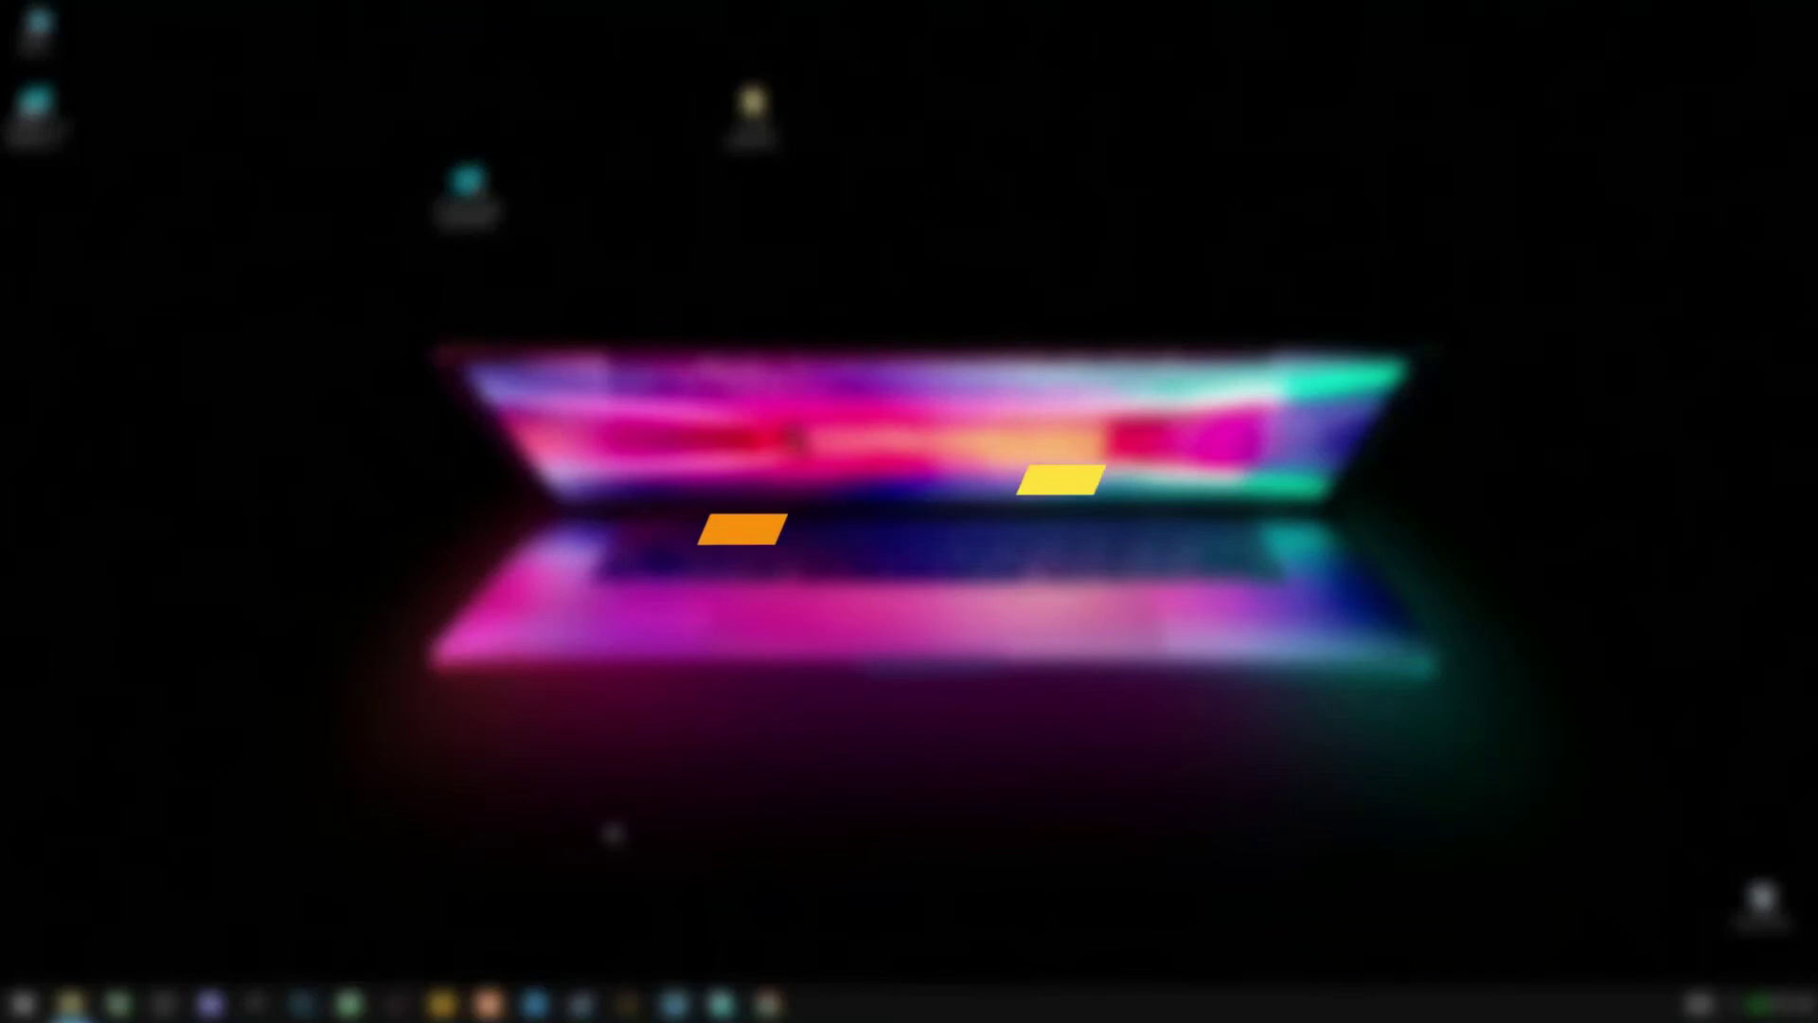